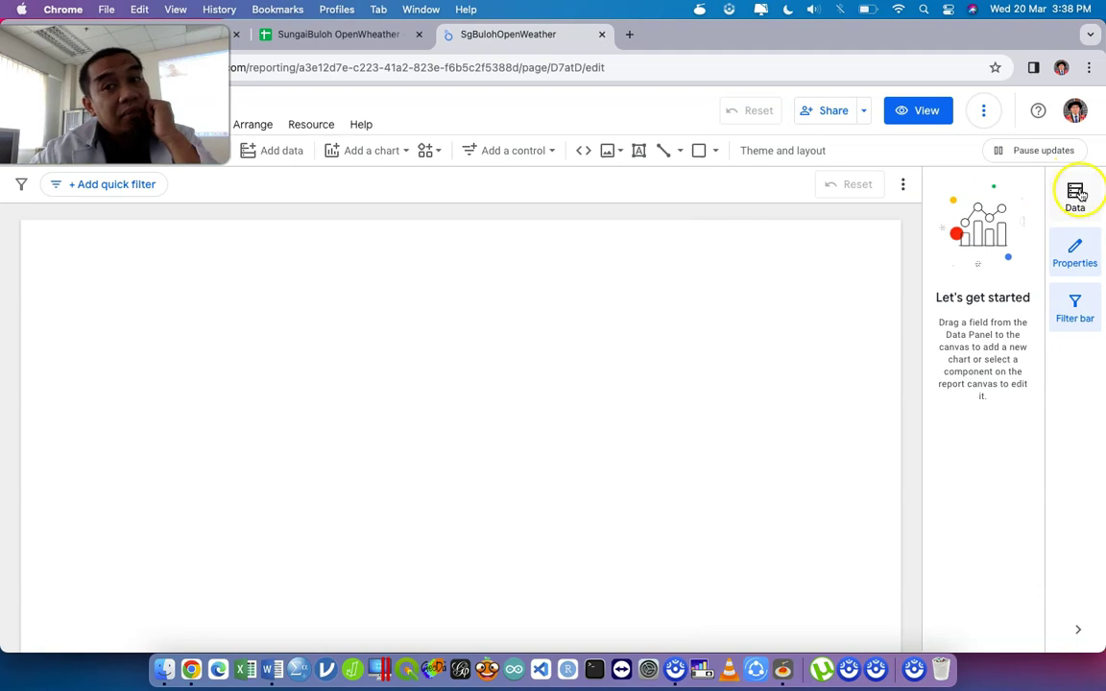
- Hide the filter bar and open the Data panel listing Sheet1's weather fields
click(1076, 300)
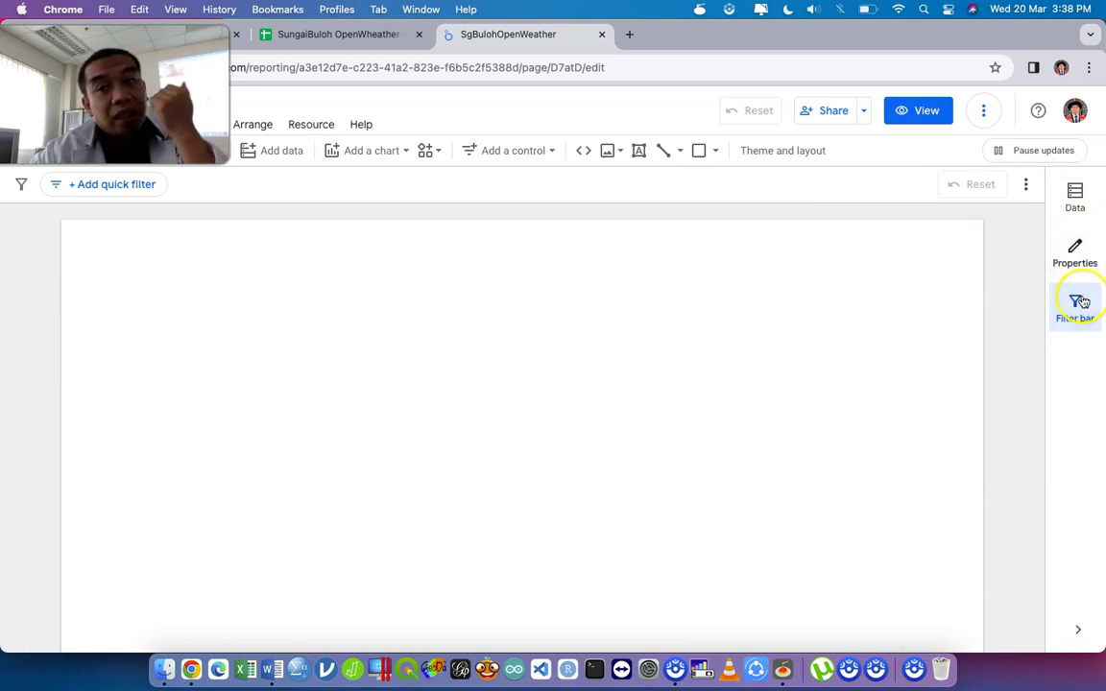
click(1081, 303)
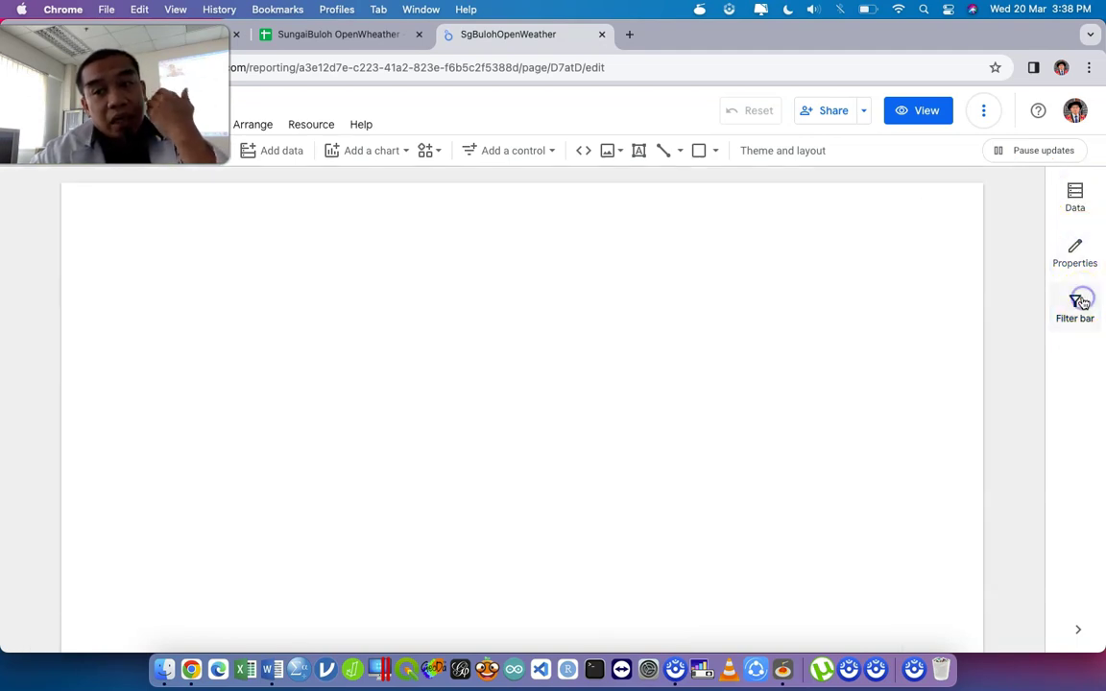
click(1082, 191)
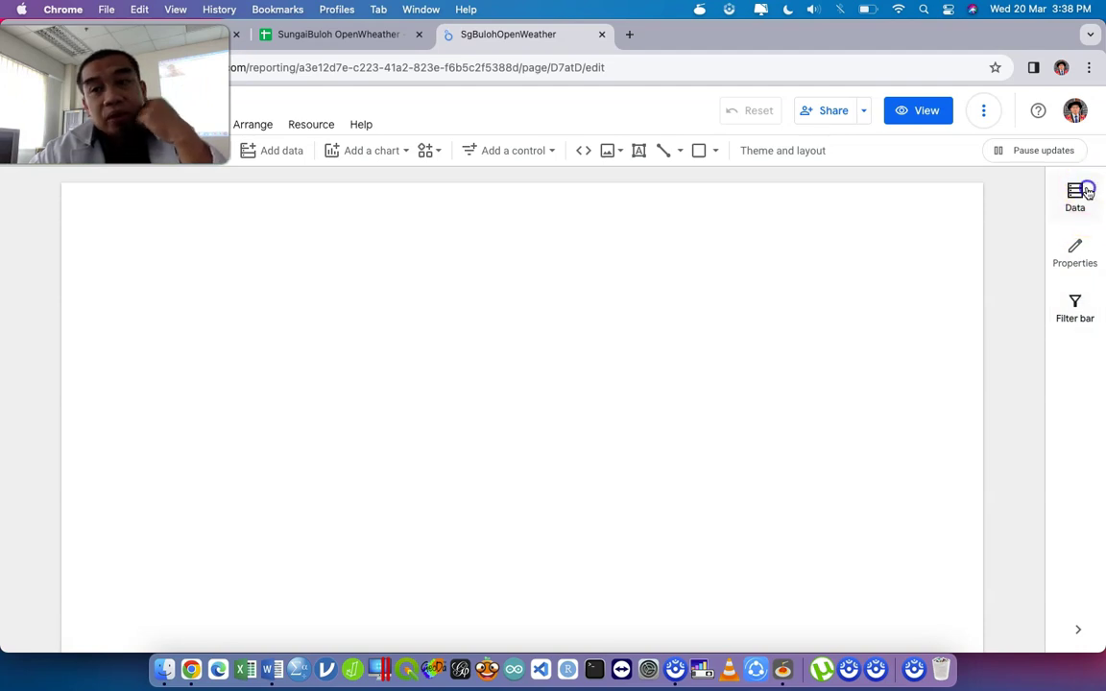
click(988, 246)
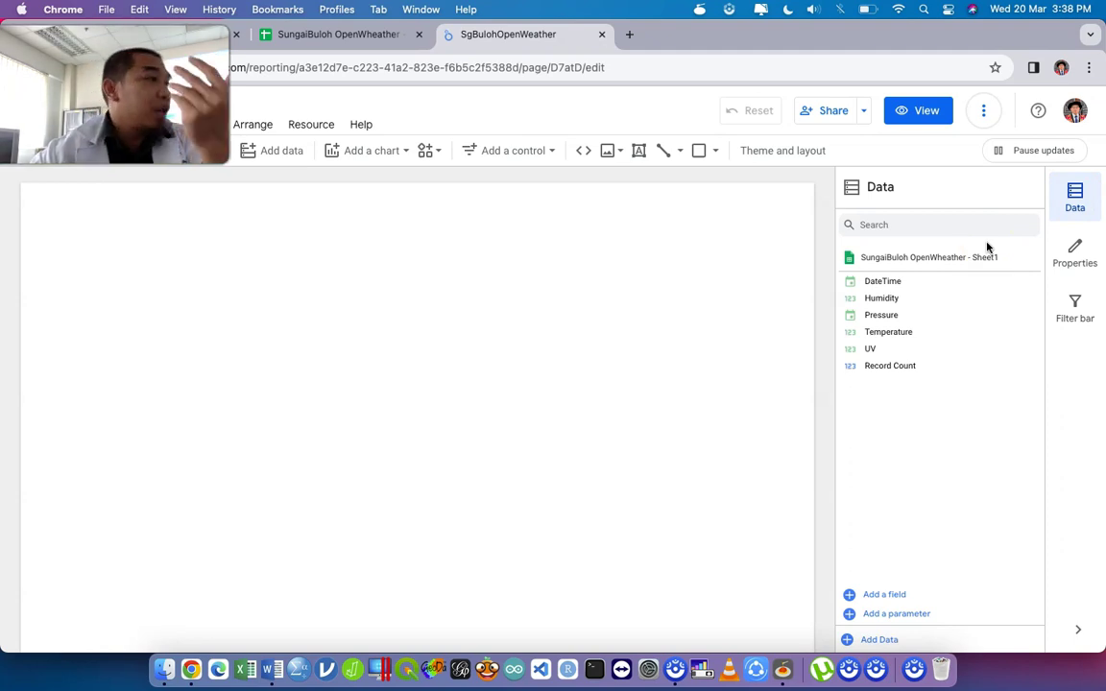
click(947, 271)
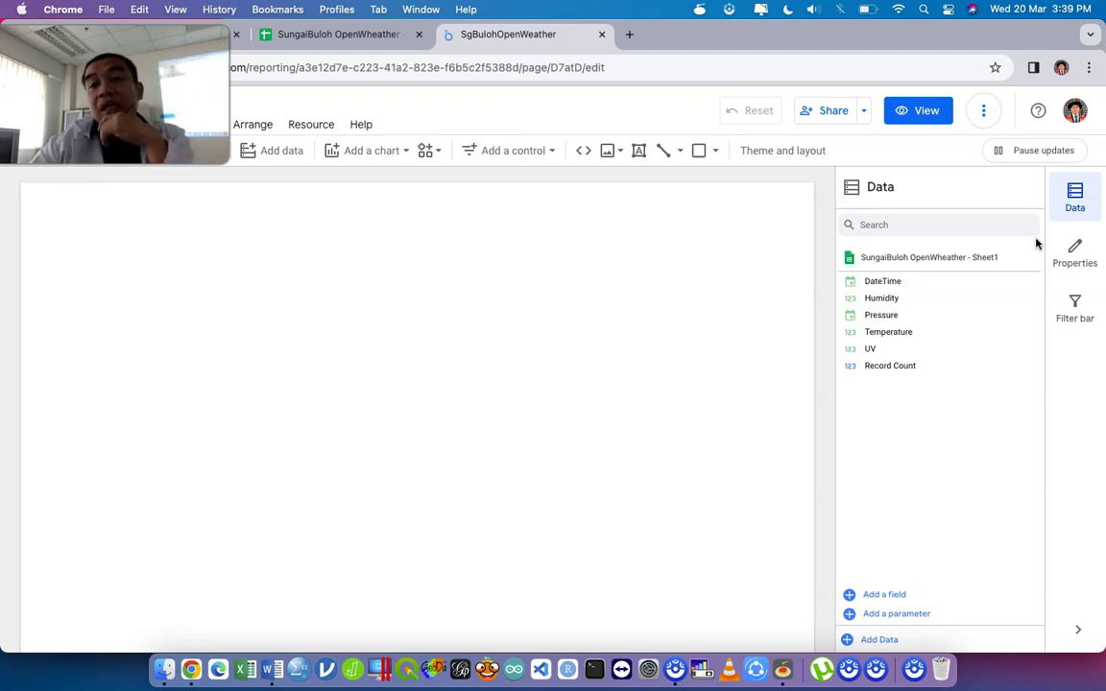
- Open the Properties panel beside the fields, then turn the filter bar on and off again
click(1064, 252)
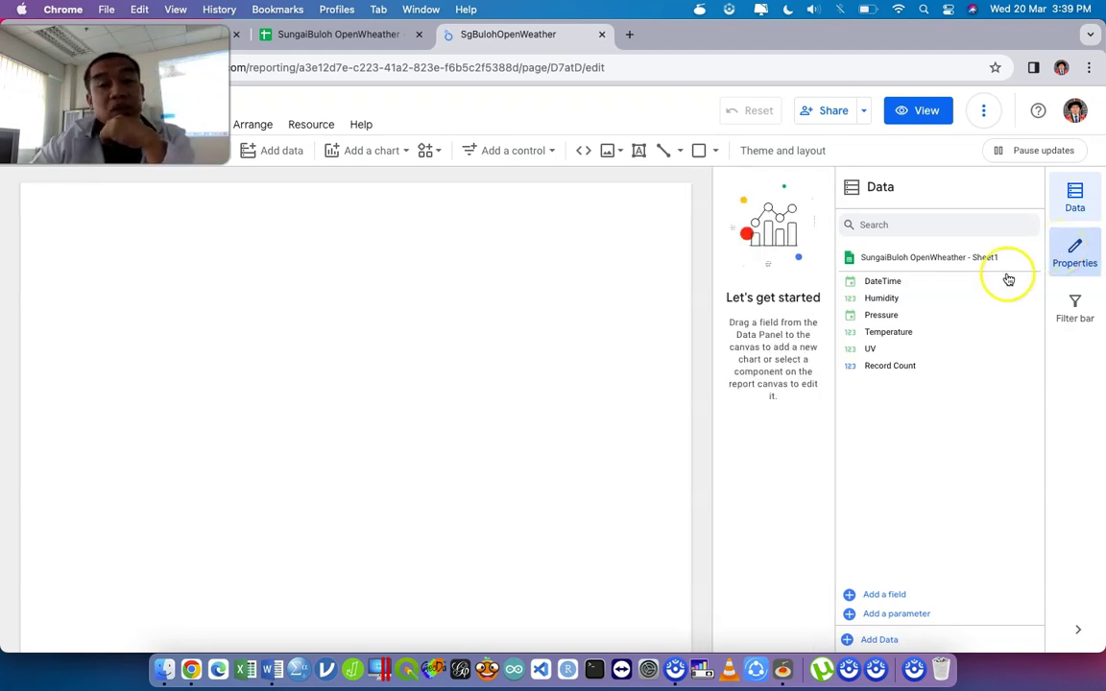
click(1076, 305)
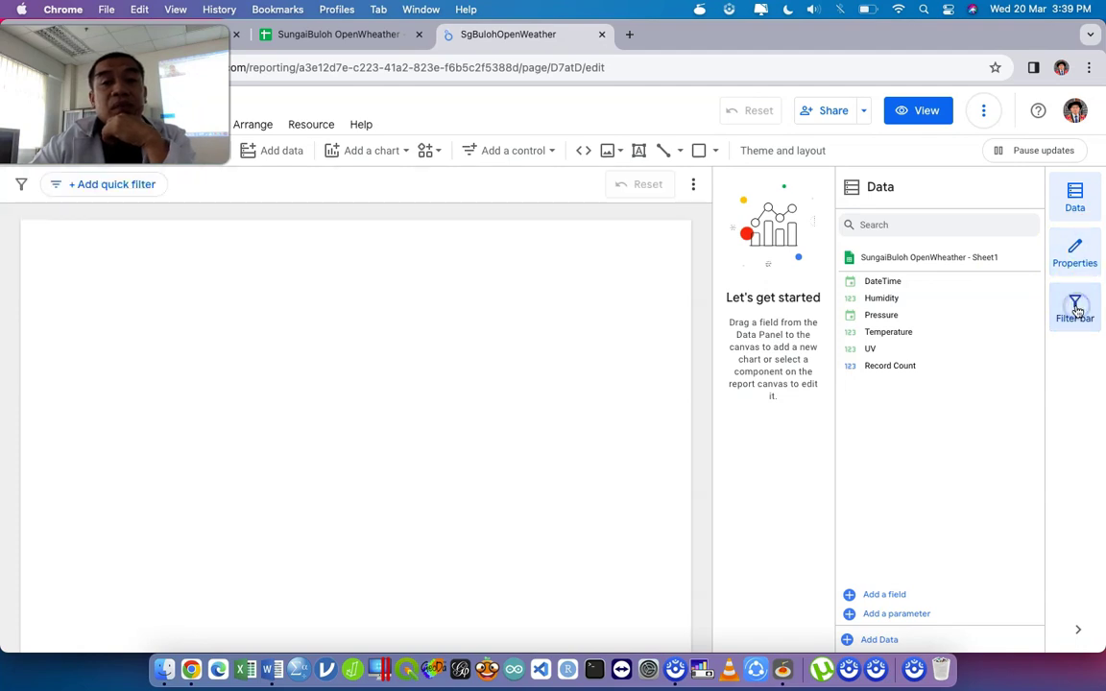
click(1076, 307)
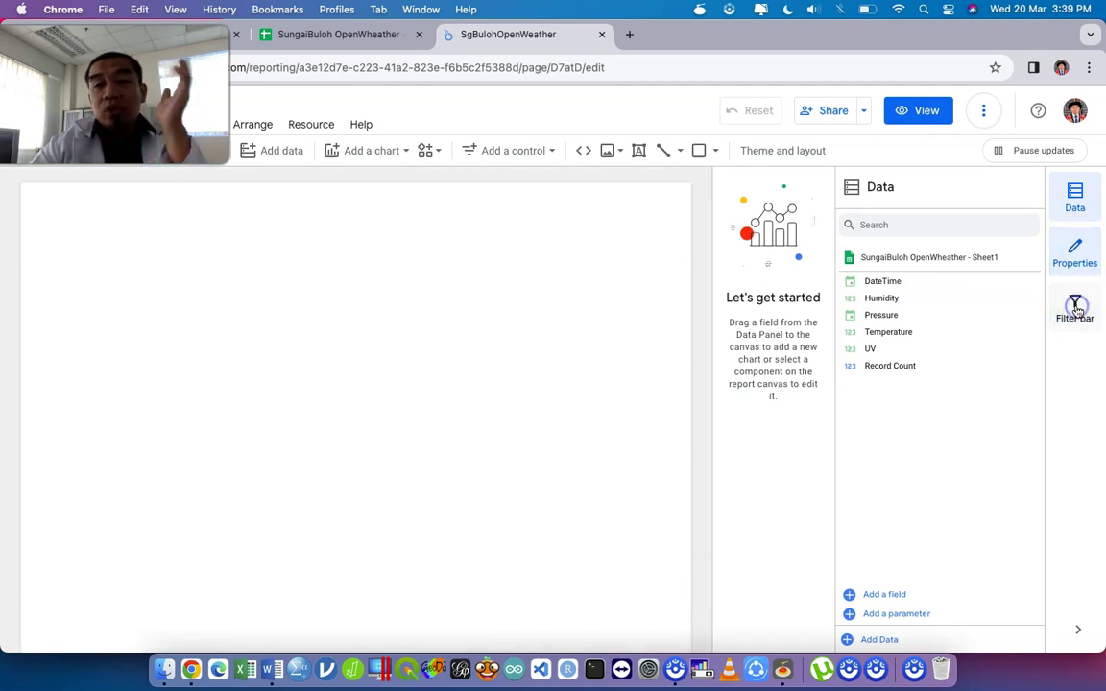
click(1070, 226)
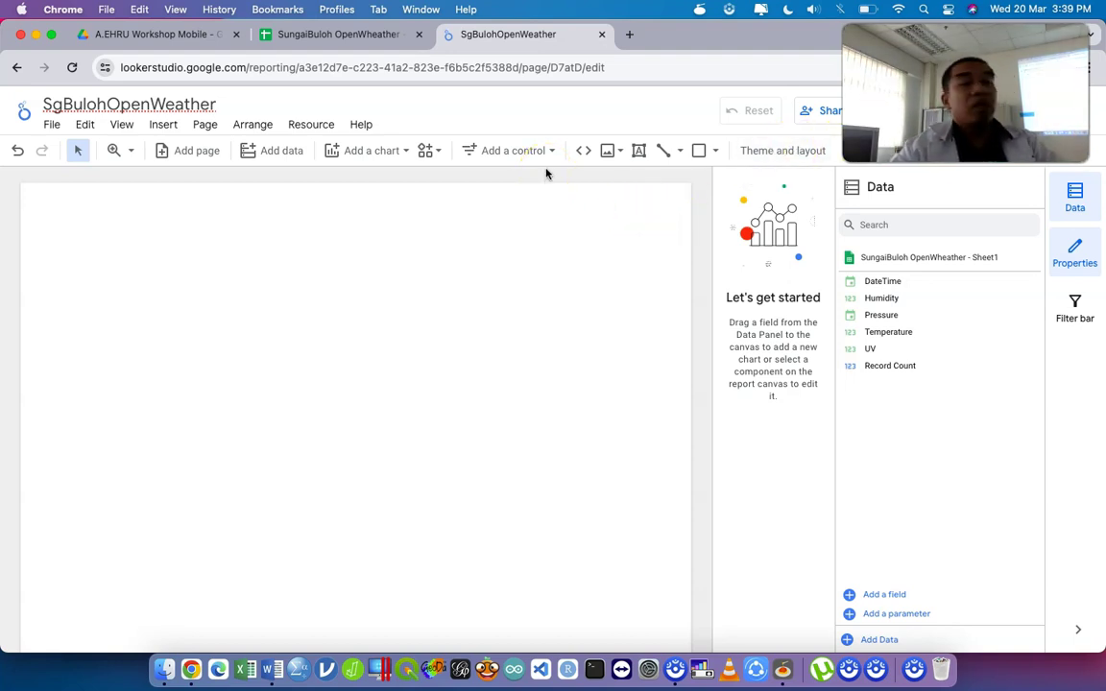
- Open Manage added data sources from the Resource menu
click(307, 125)
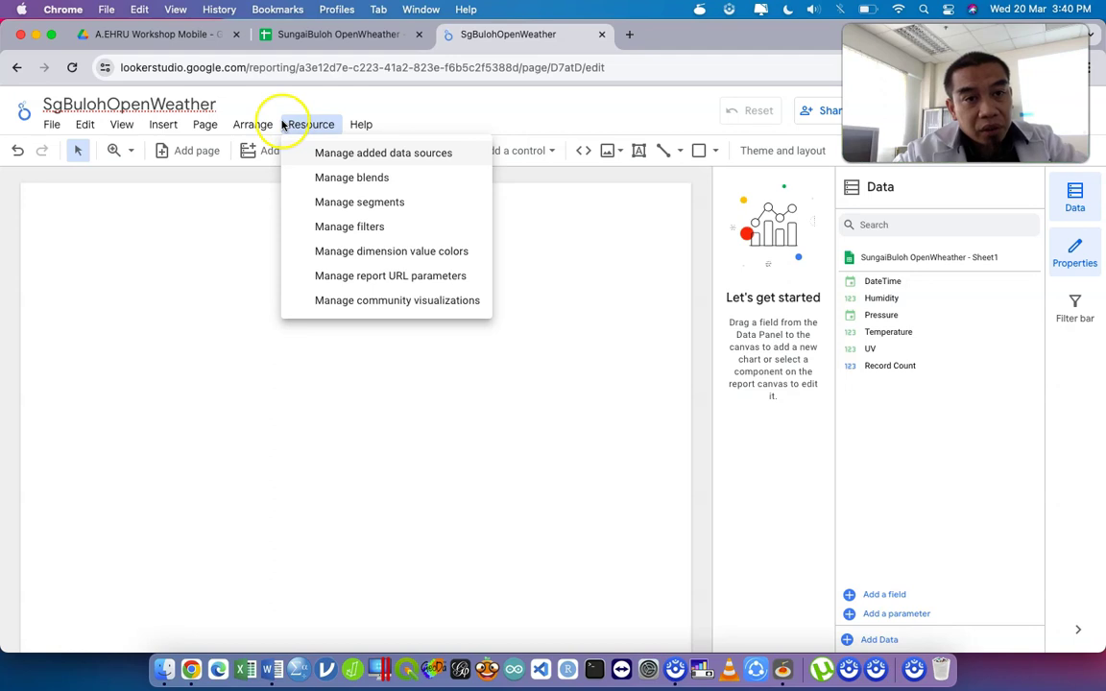
click(327, 158)
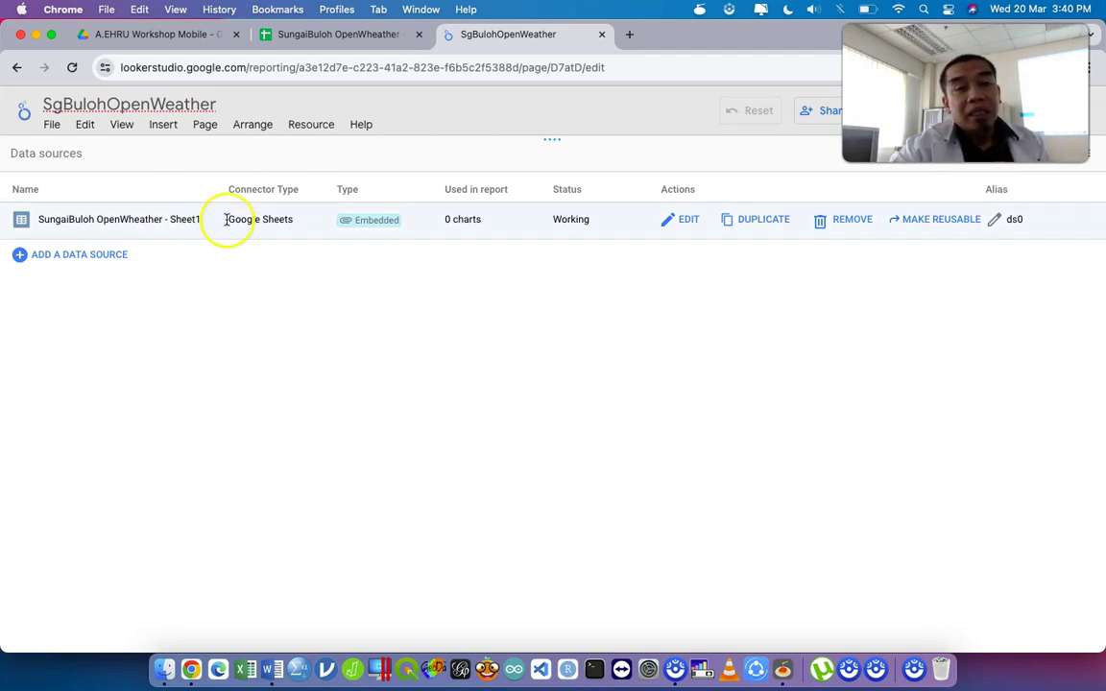
- Edit the Sheet1 data source so the Pressure field's type is Numeric > Number
click(685, 227)
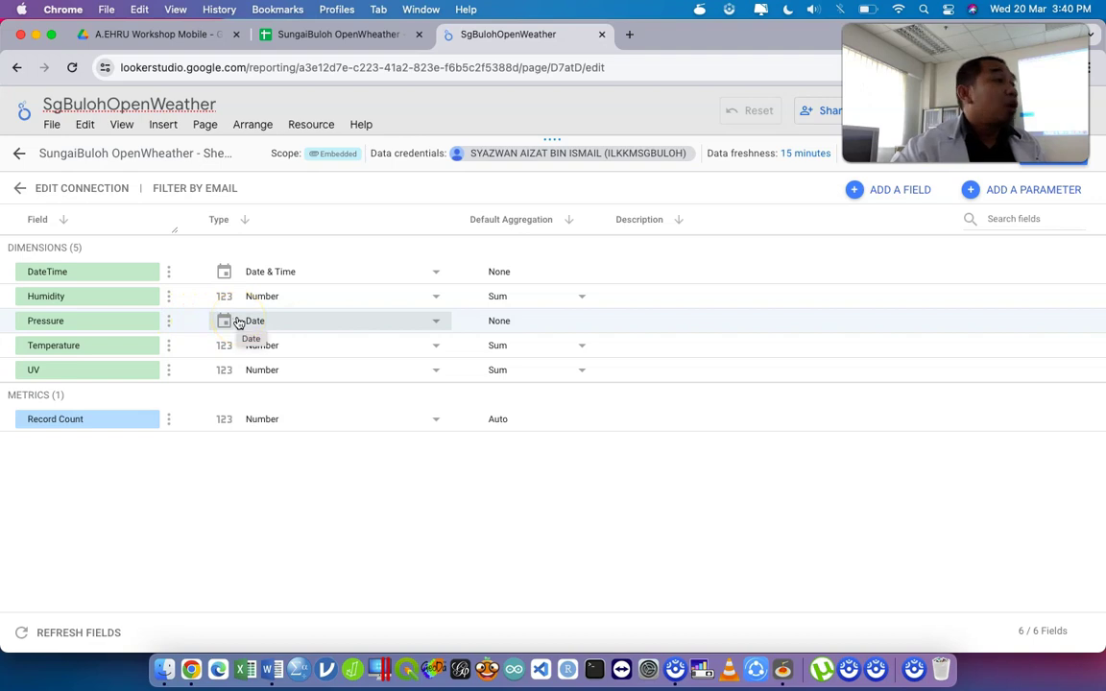
click(239, 323)
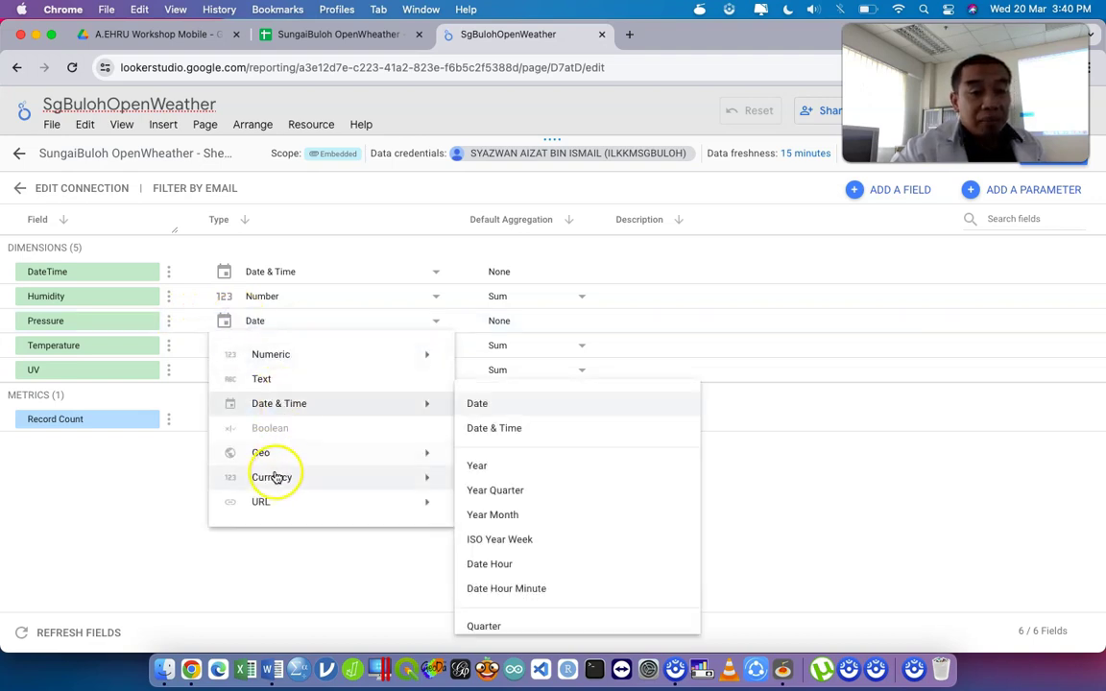
mouse_move(294, 354)
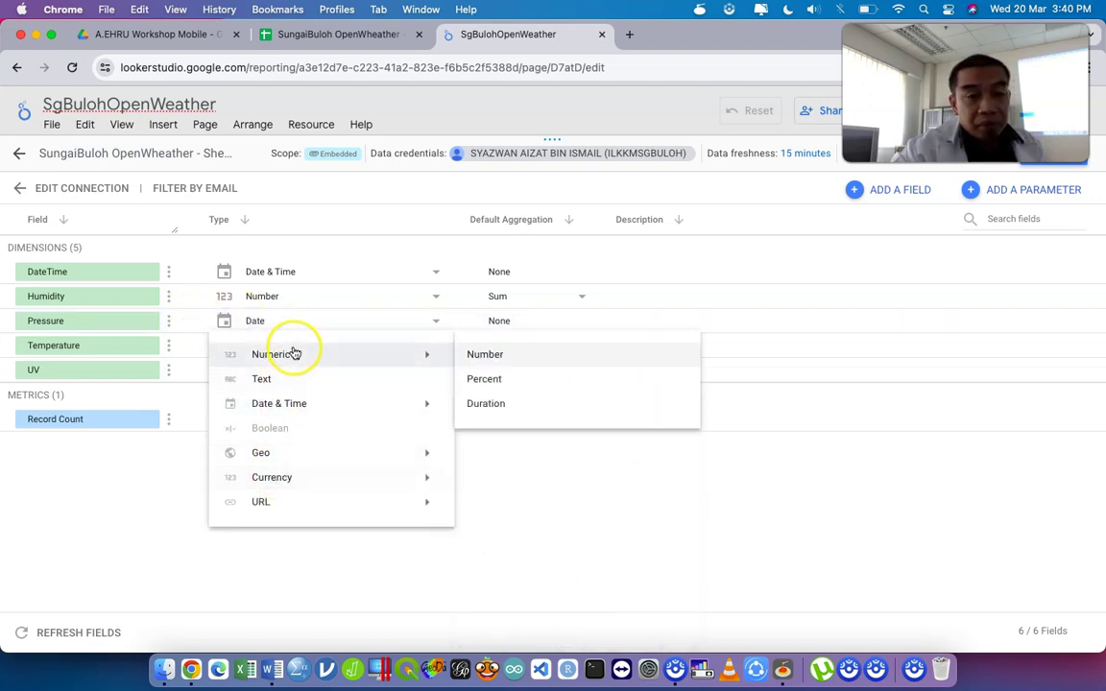
click(474, 355)
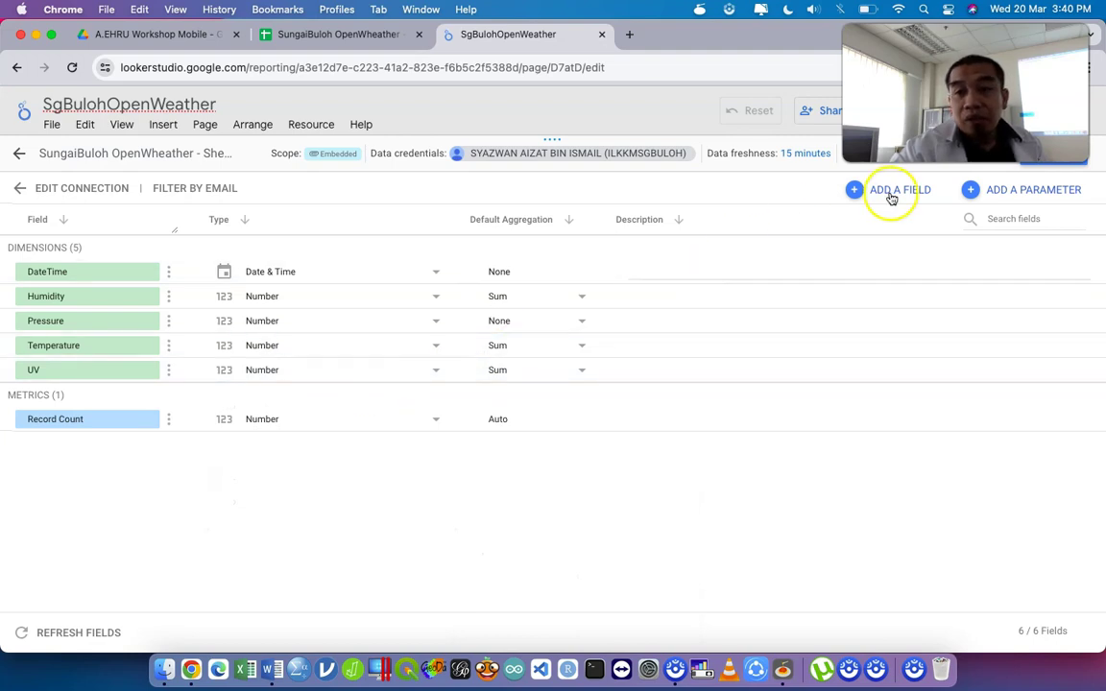
click(1075, 165)
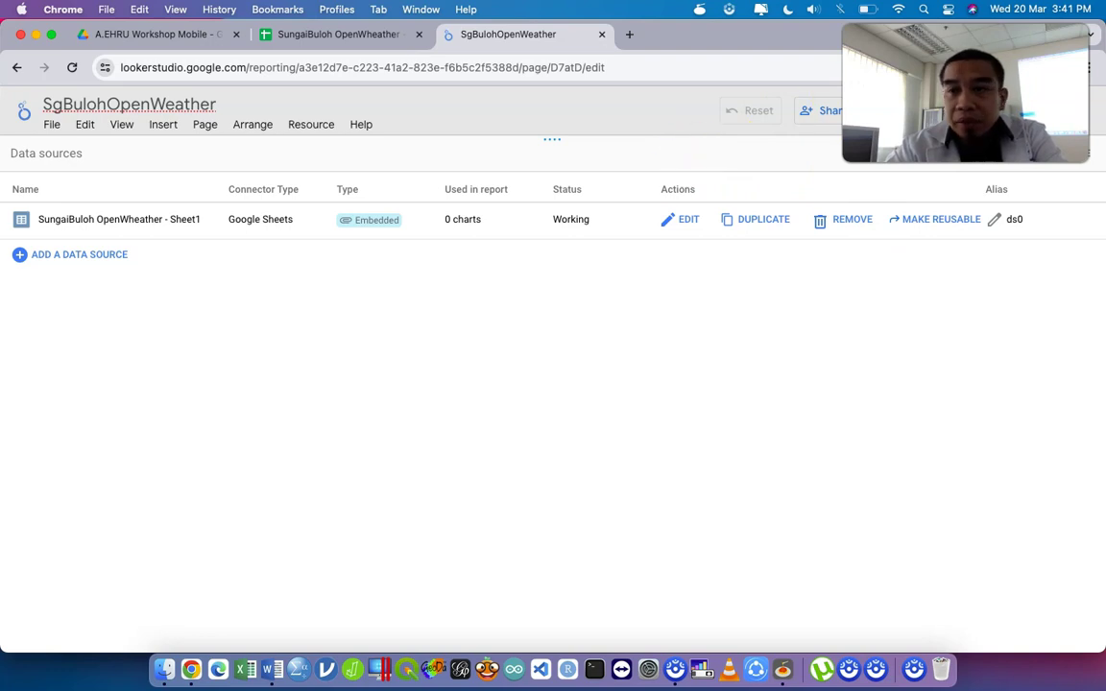
- Close the Data sources page, then open and dismiss the Resource menu without choosing anything
click(1090, 160)
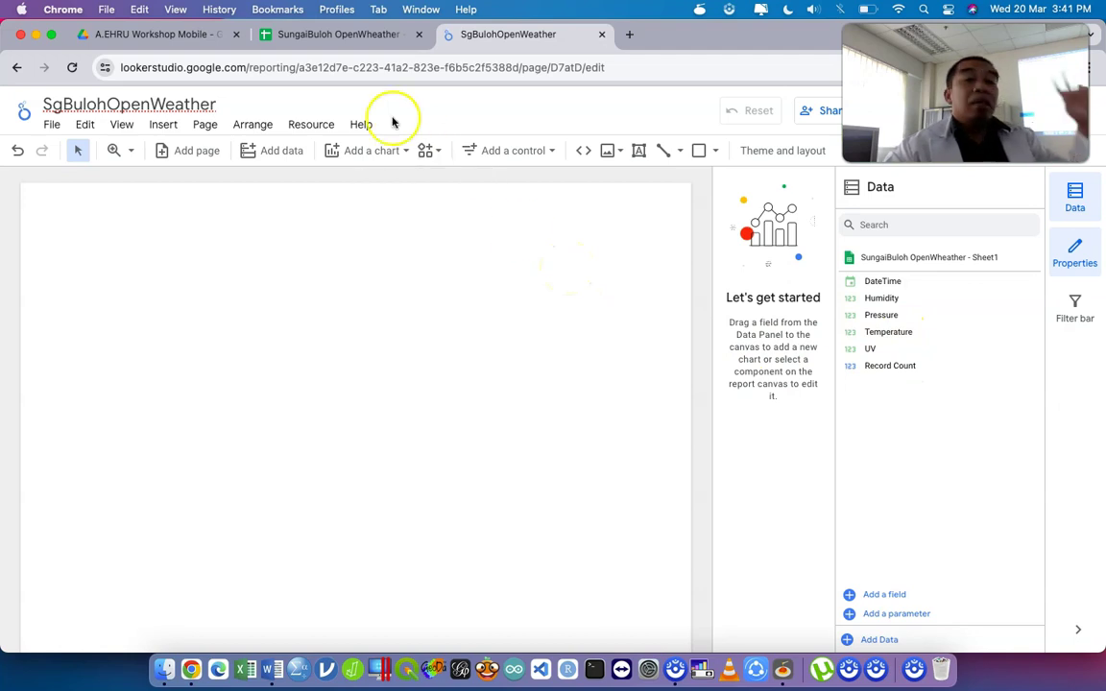
click(310, 125)
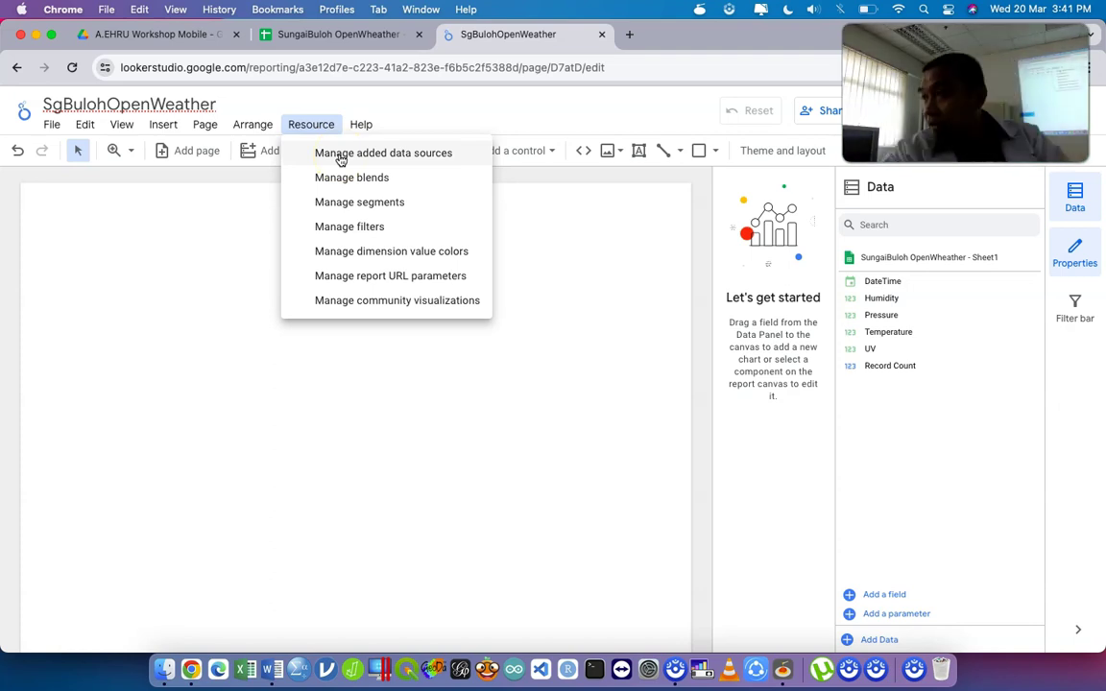
click(558, 244)
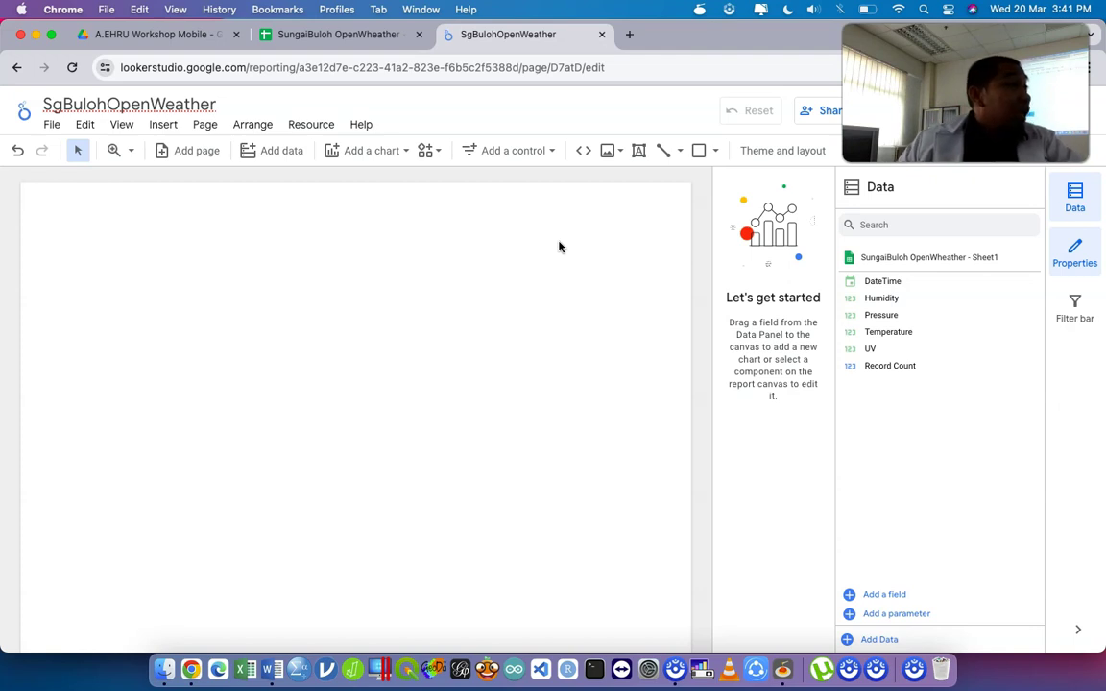
click(370, 43)
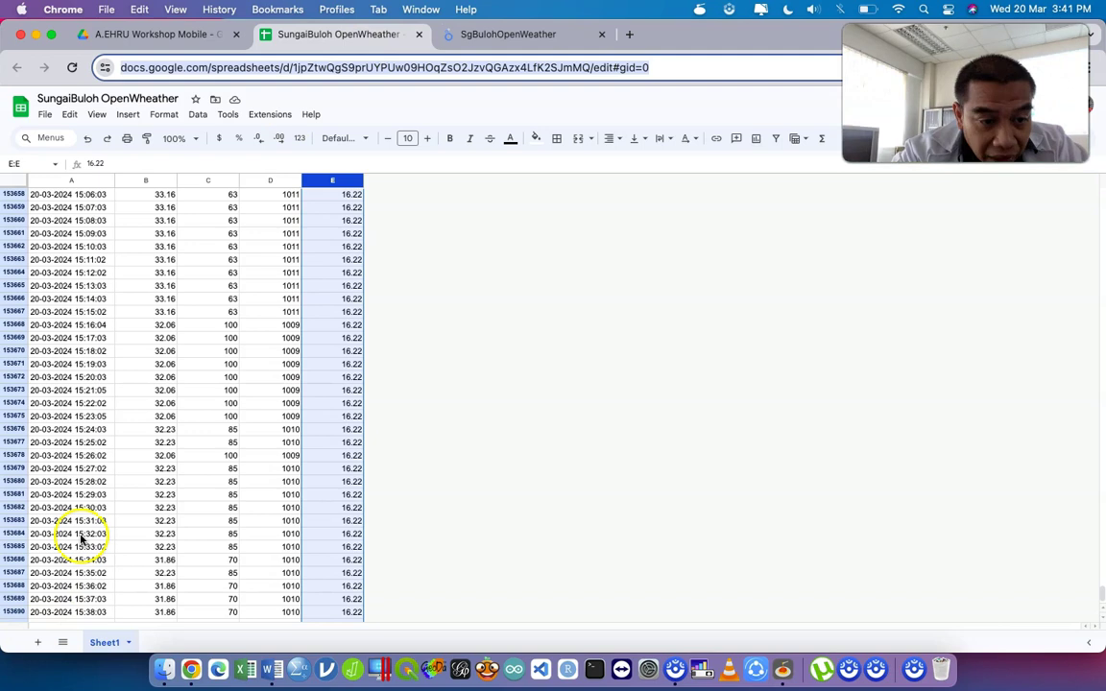
scroll(74, 531, down, 3)
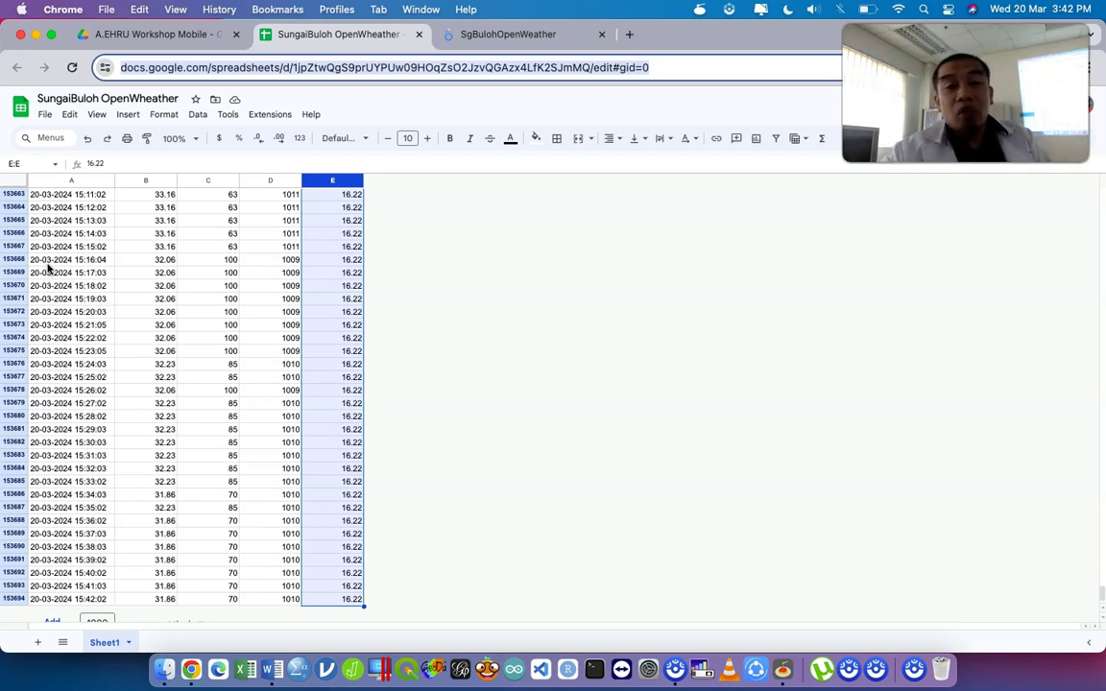
key(ctrl+Up)
click(607, 498)
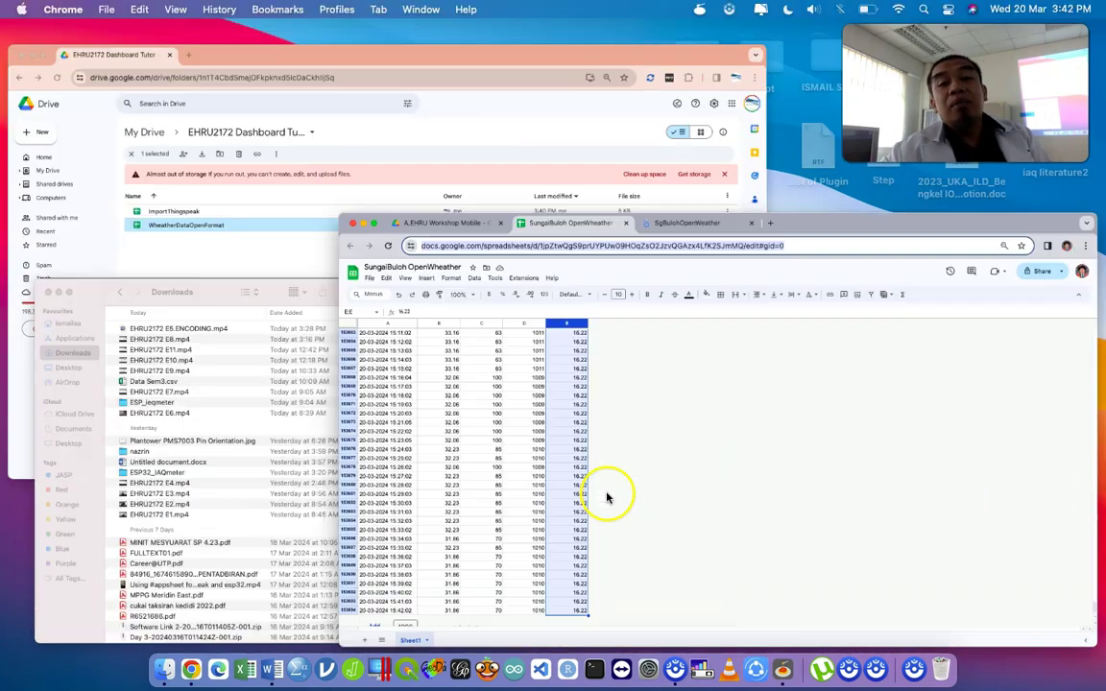
click(555, 34)
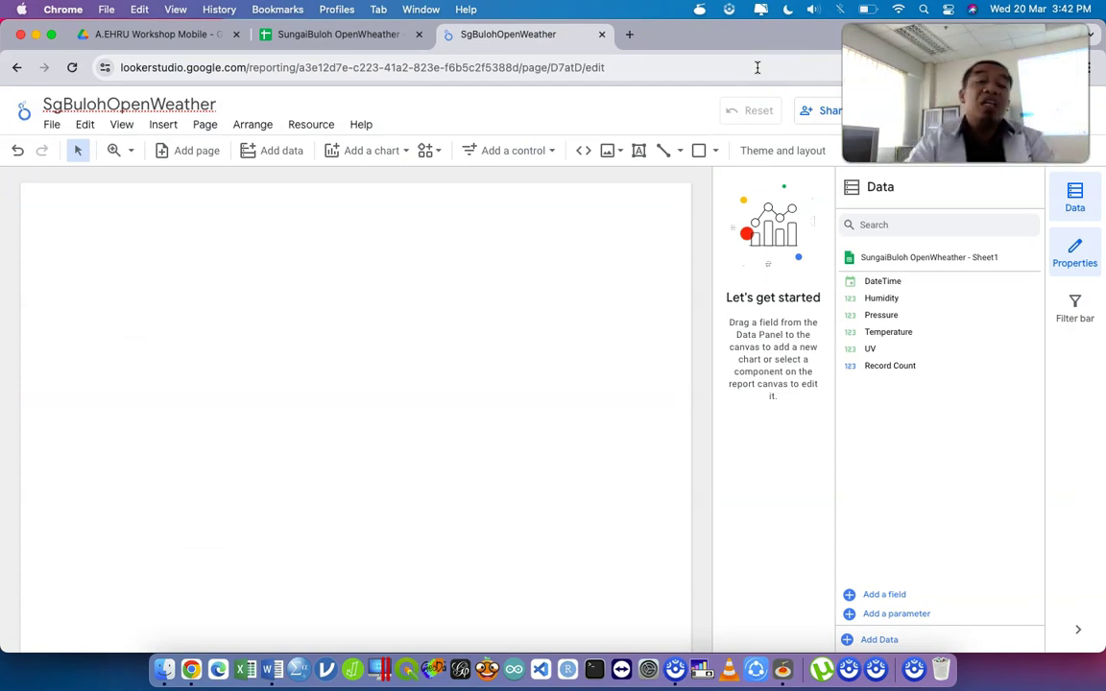
- Start a calculated field named Month and draft an EXTRACT(MONTH ...) formula using DateTime
click(887, 595)
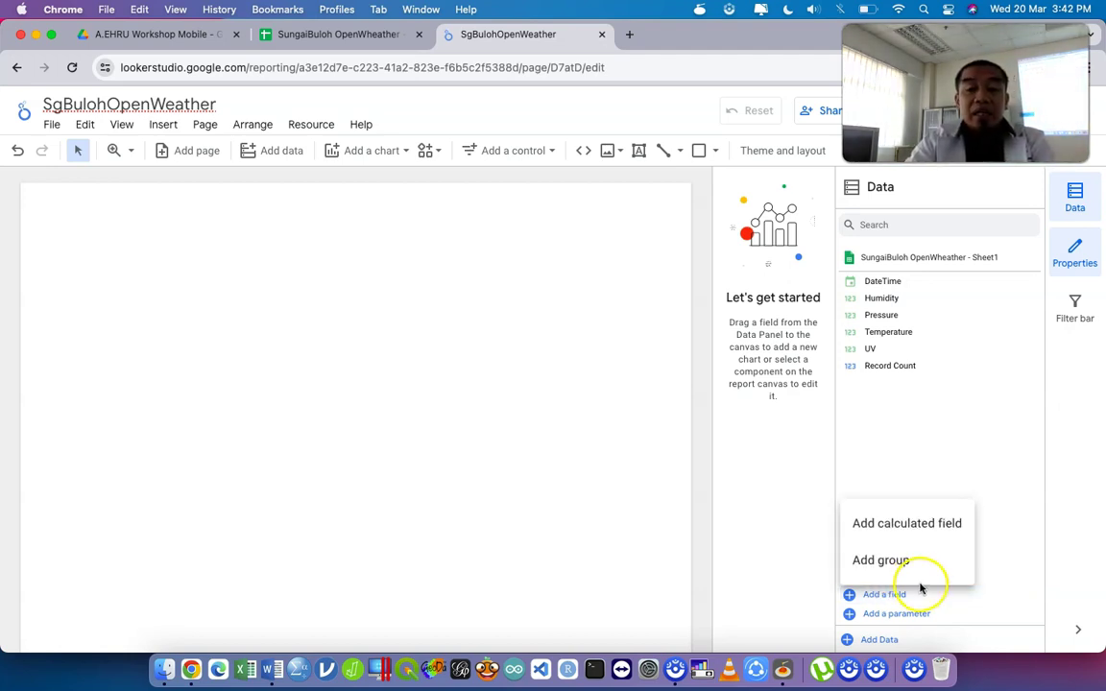
click(902, 530)
click(316, 448)
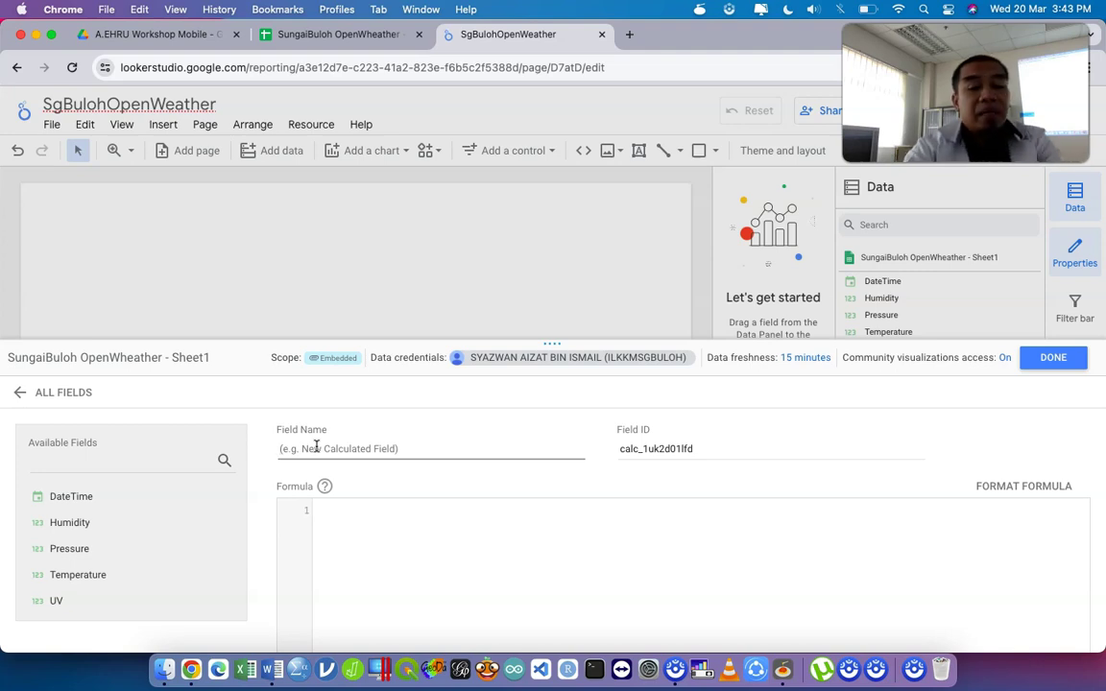
text(Mo)
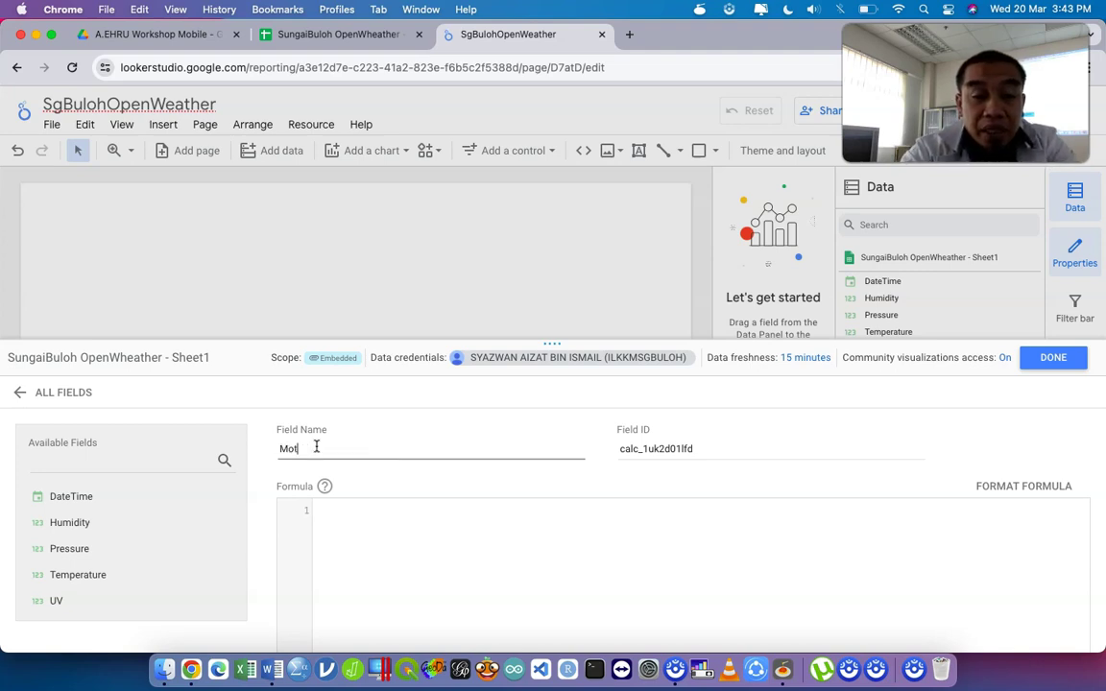
text(nth)
key(Tab)
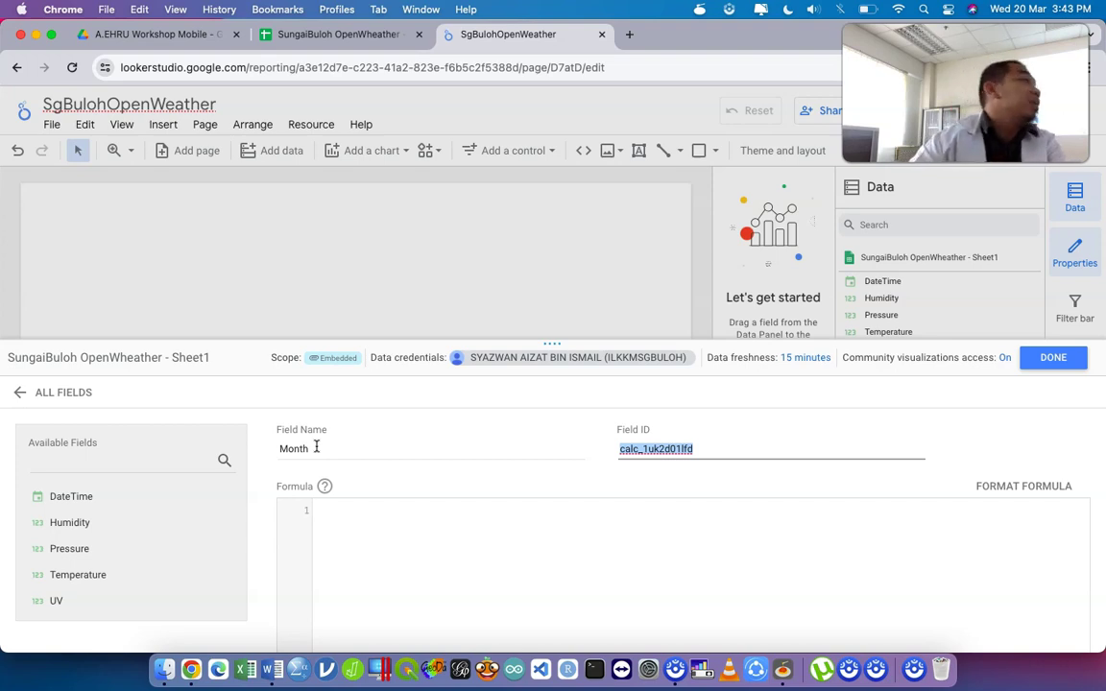
click(358, 515)
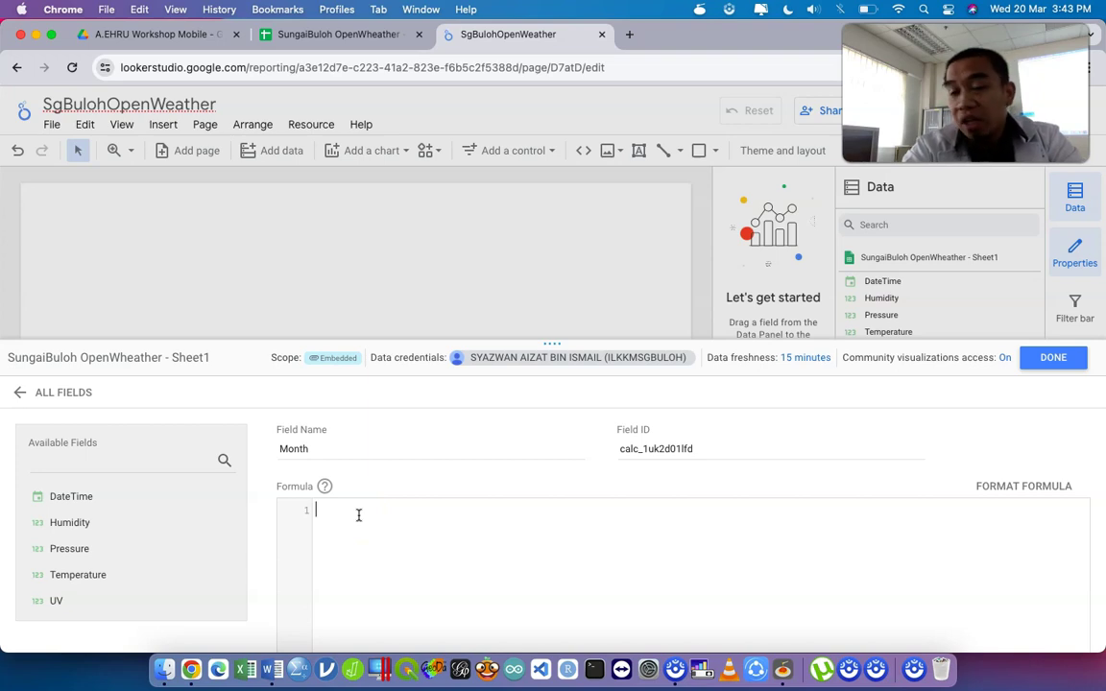
text(E)
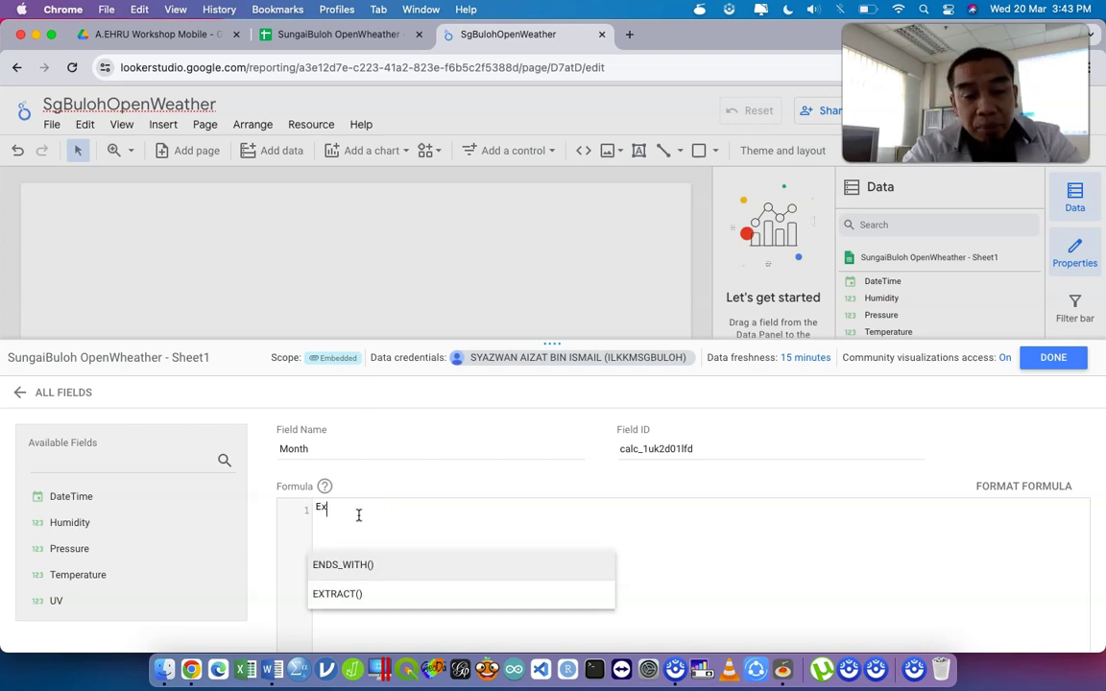
text(x)
key(Return)
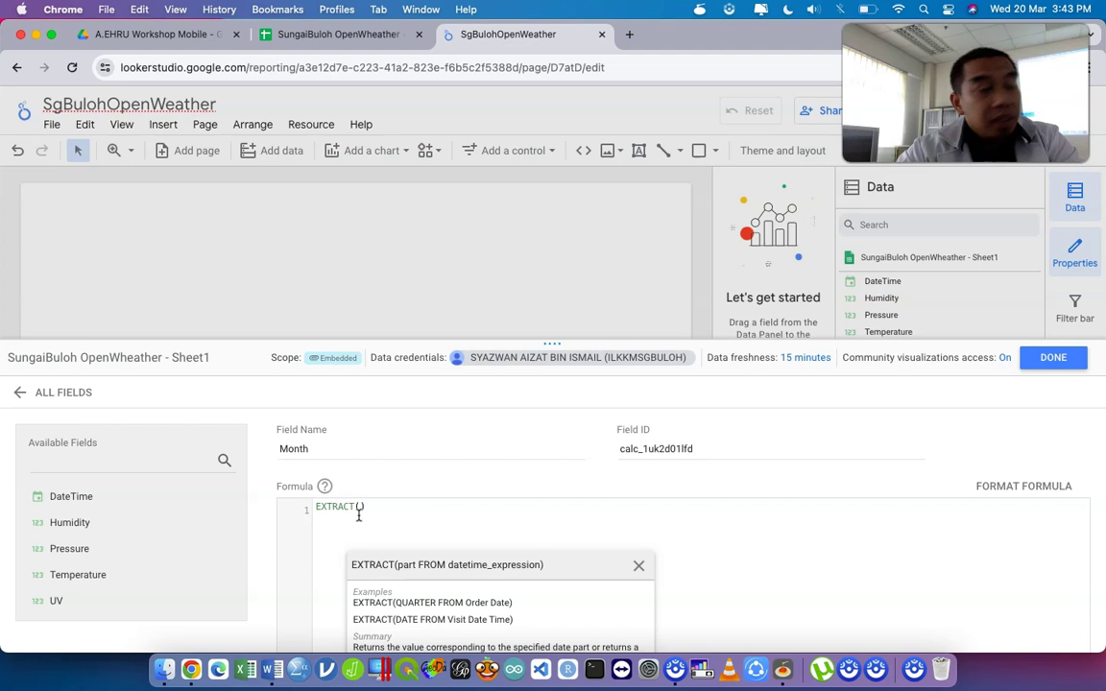
text(M)
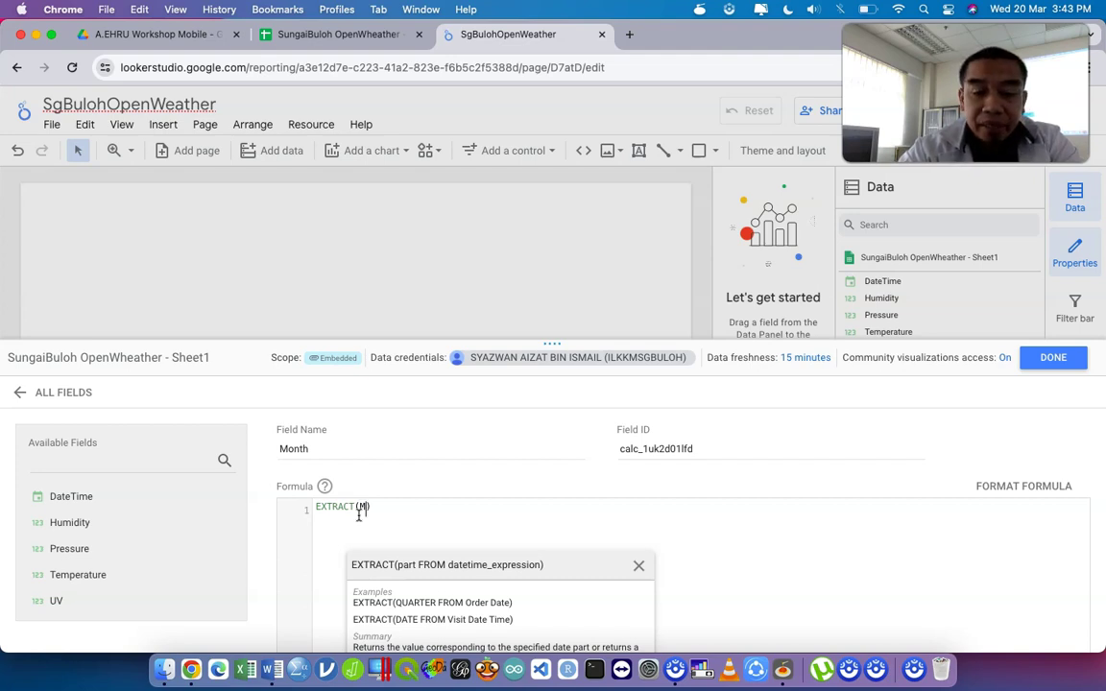
text(ONTH)
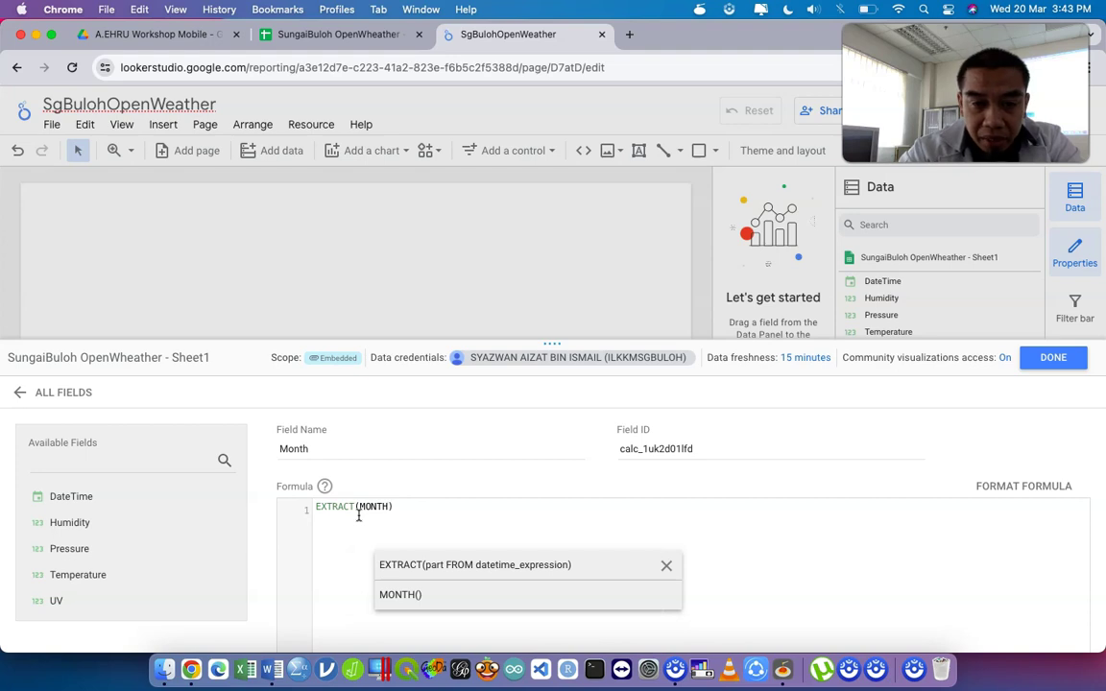
text(,)
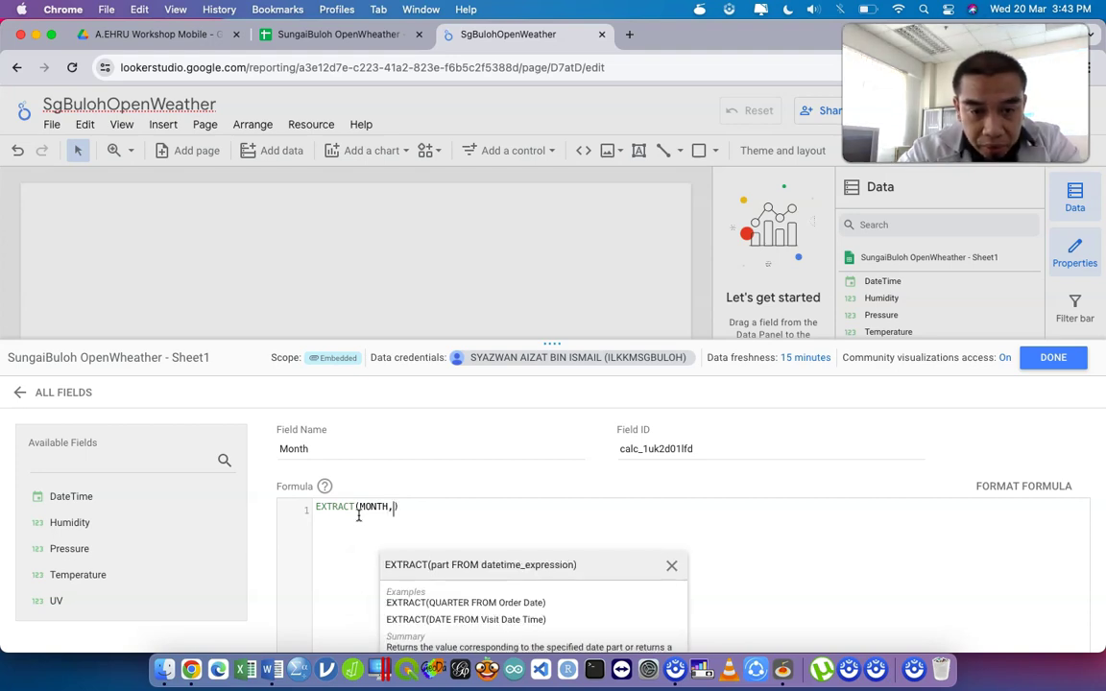
key(BackSpace)
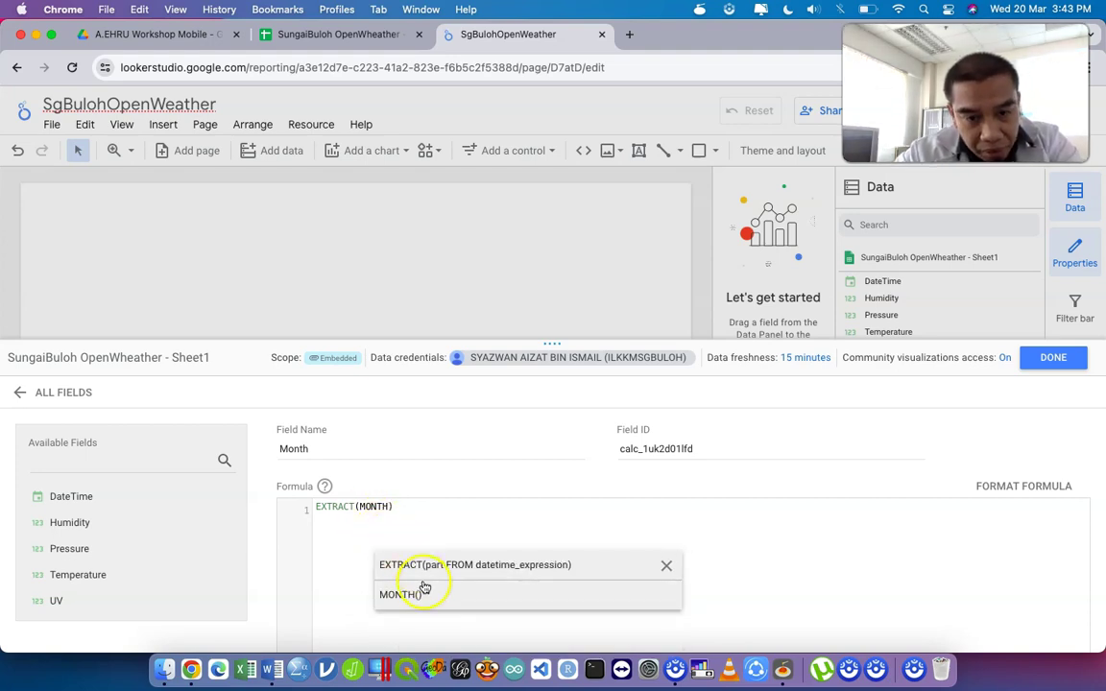
text(,)
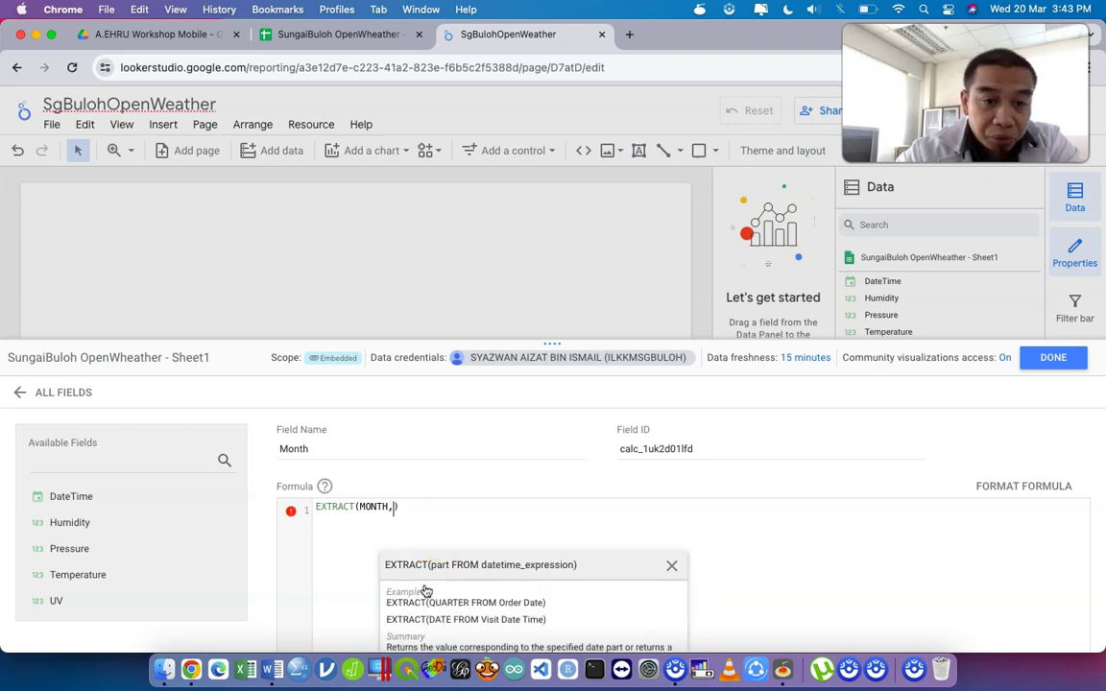
text(Day)
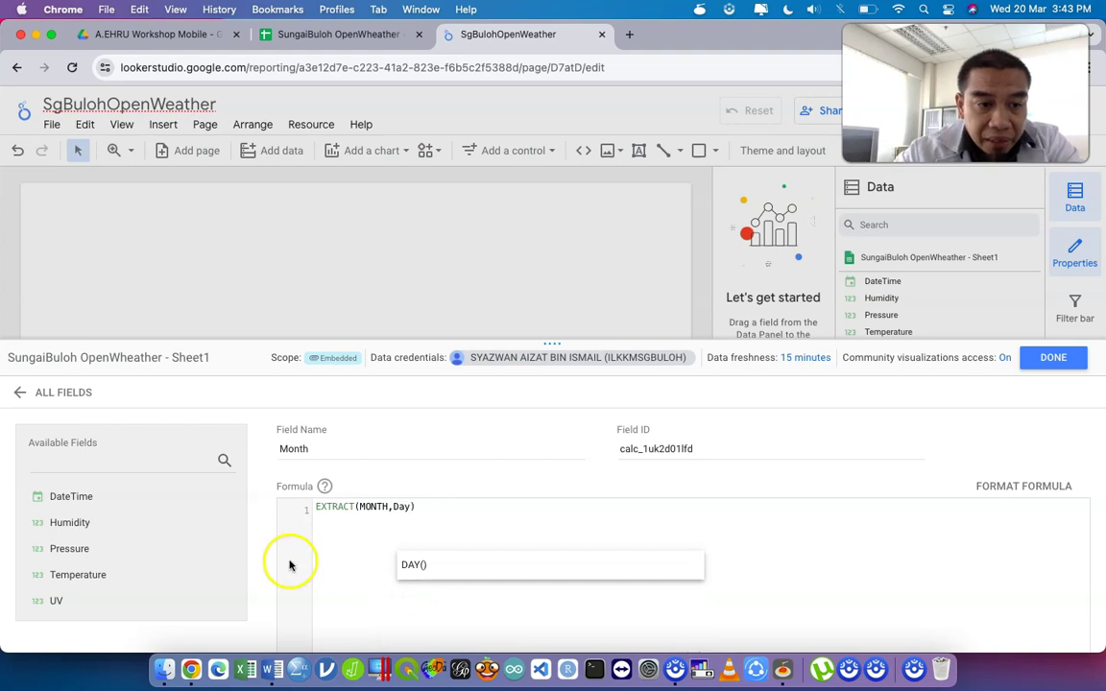
click(165, 497)
click(467, 559)
- Bring the Looker Studio window back to the front and refocus the Month field editor
scroll(575, 450, down, 2)
scroll(577, 448, up, 2)
scroll(577, 448, down, 2)
scroll(576, 454, up, 1)
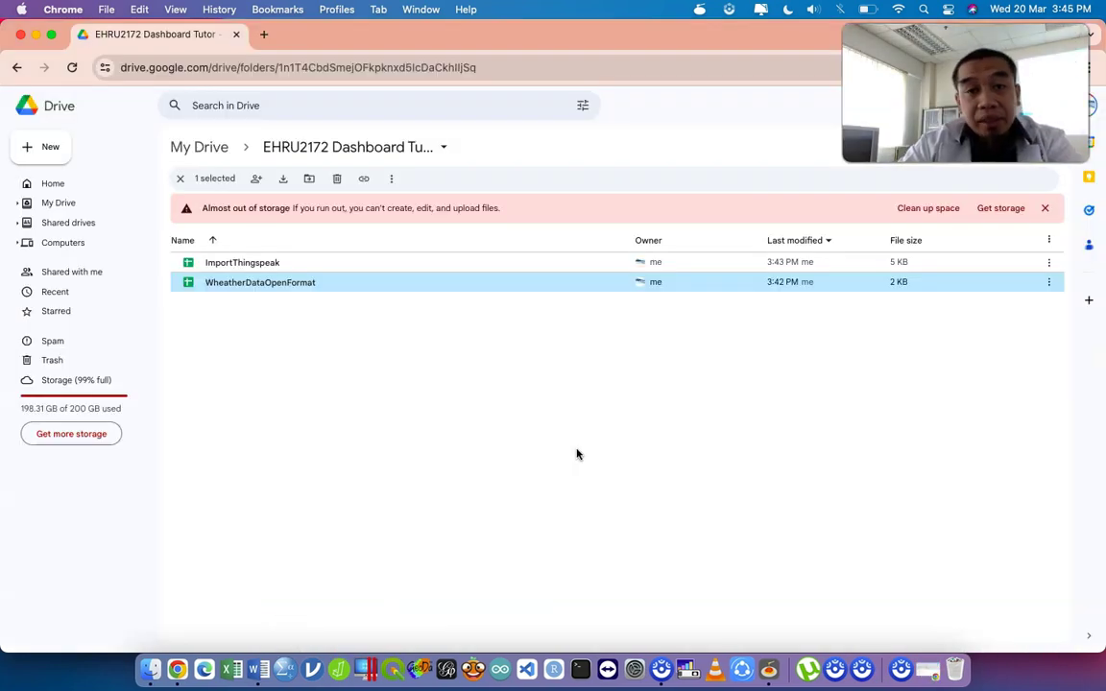
key(ctrl+Up)
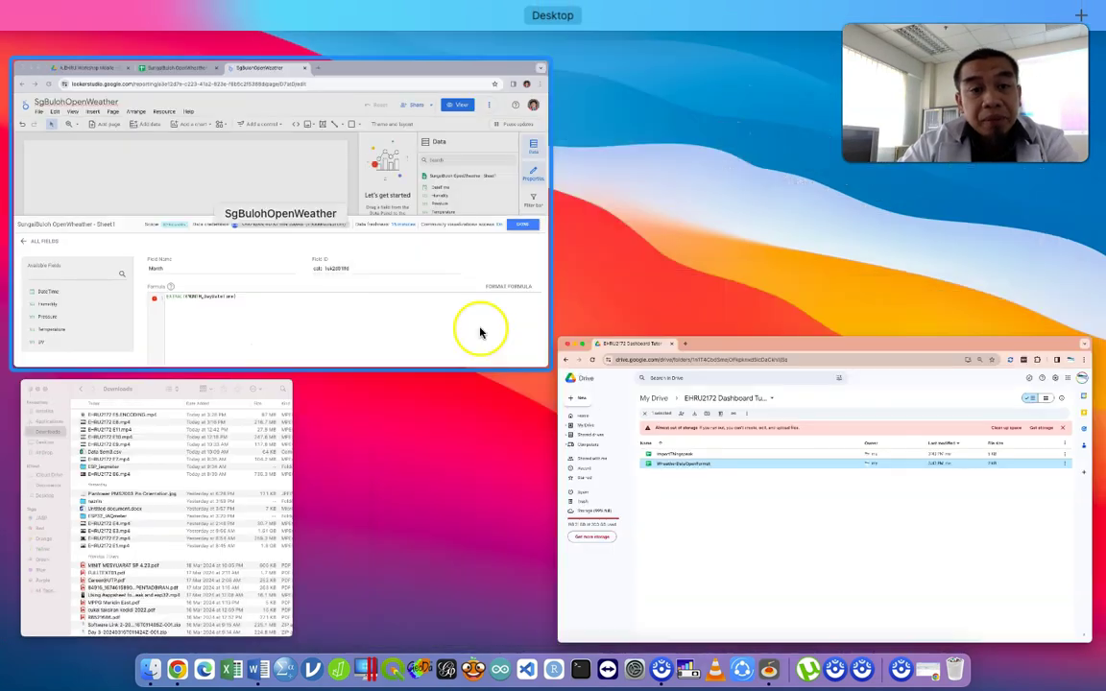
click(476, 328)
click(333, 451)
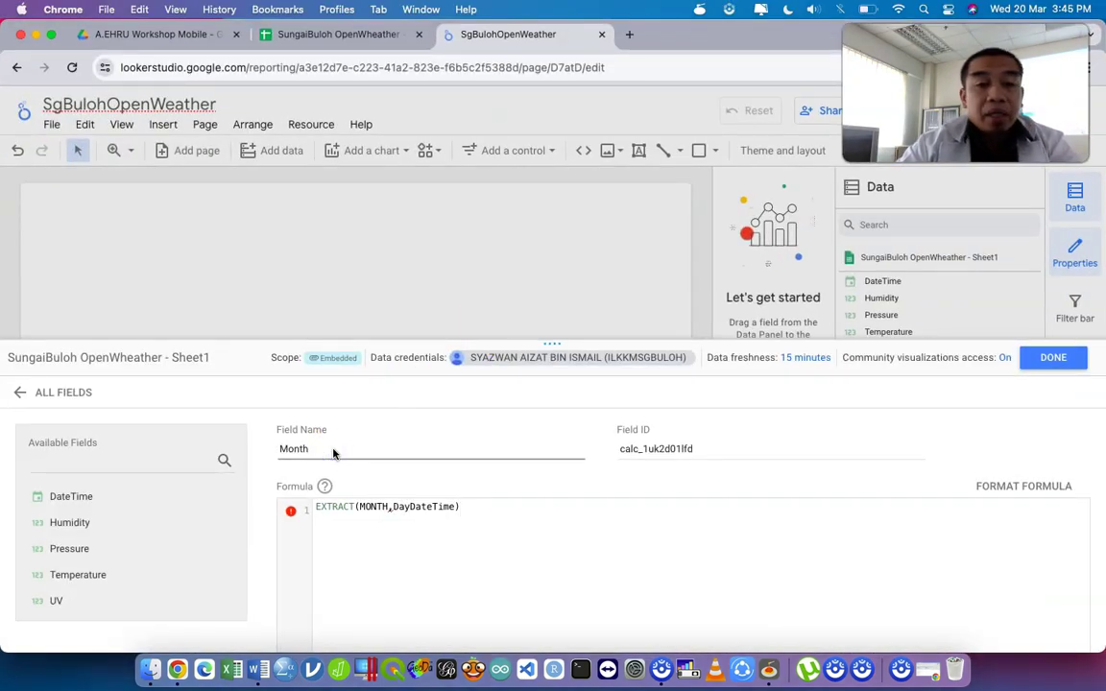
- Correct the formula to EXTRACT(MONTH from DateTime), then save the field and close the editor
click(392, 505)
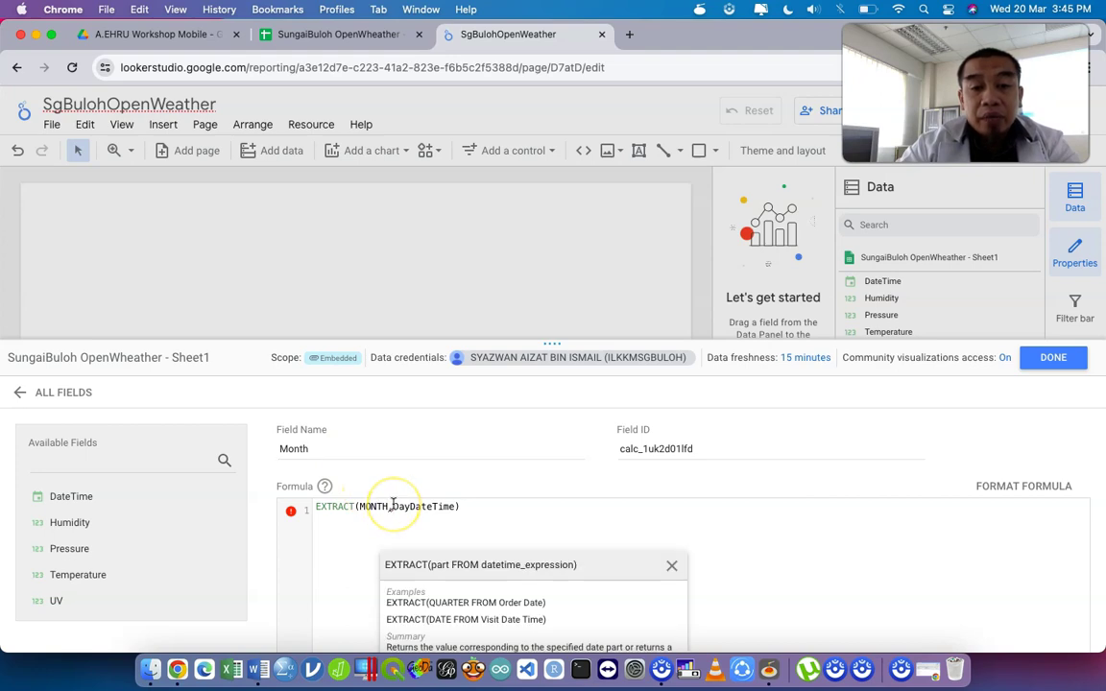
key(BackSpace)
text(from)
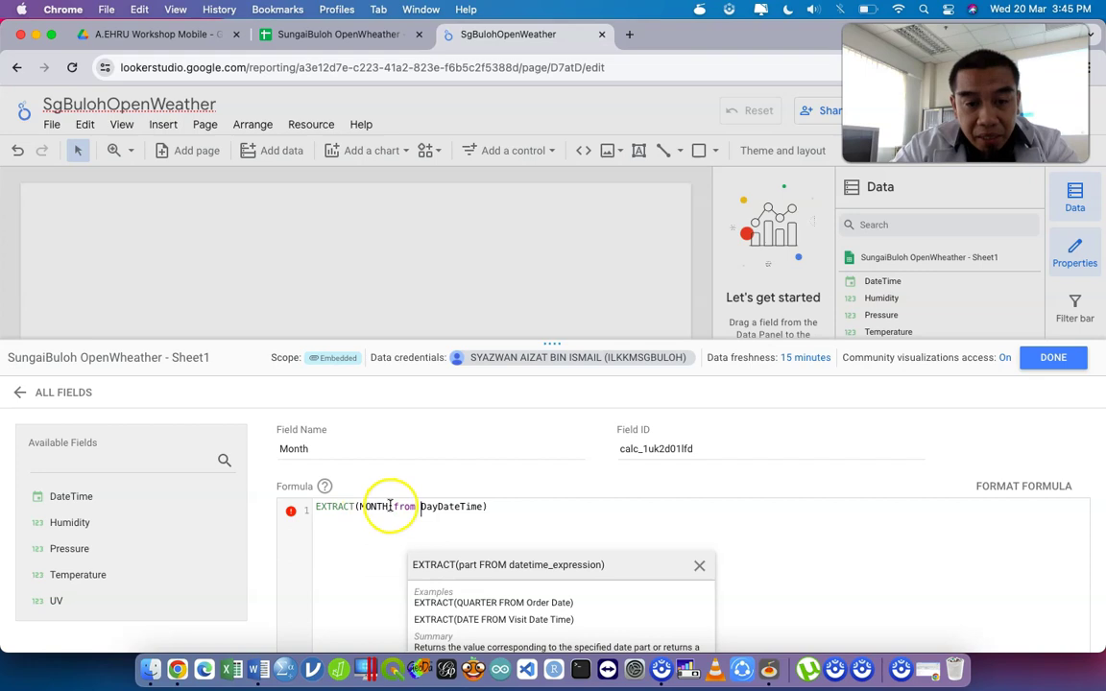
click(445, 506)
click(483, 506)
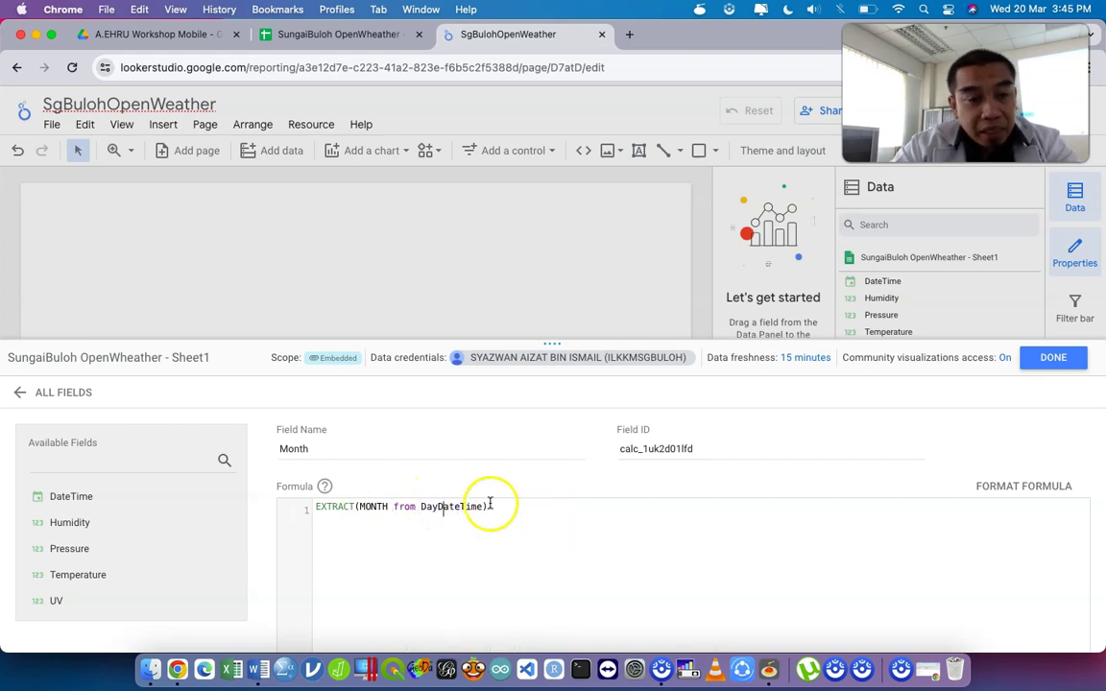
key(BackSpace)
key(BackSpace)
key(BackSpace)
key(BackSpace)
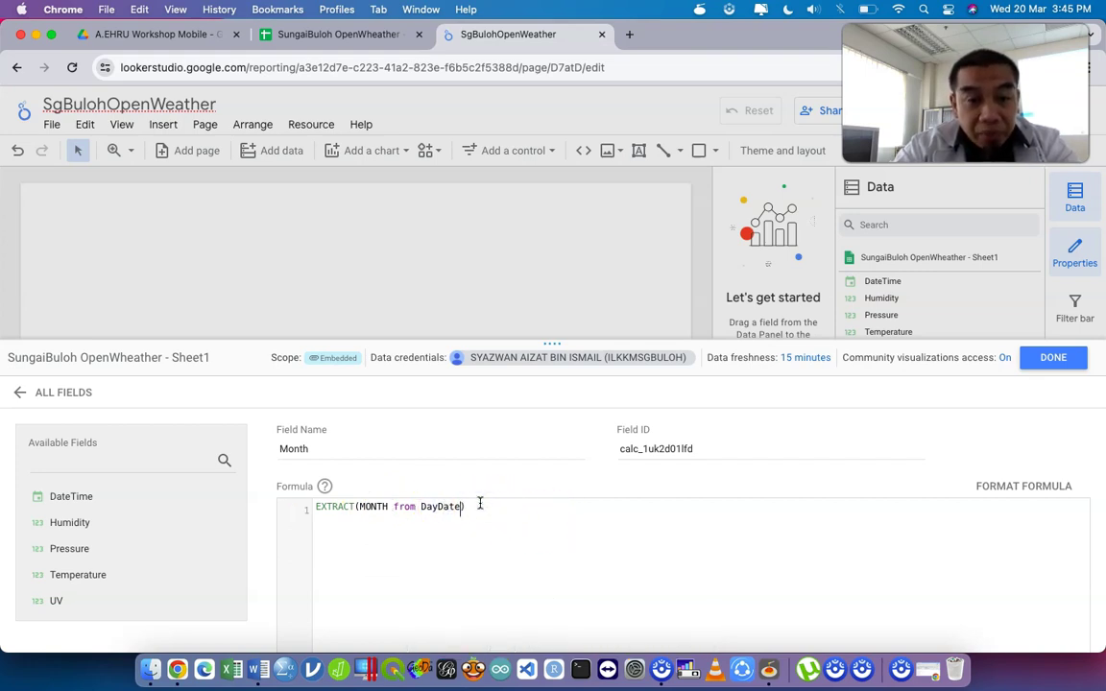
key(BackSpace)
key(BackSpace)
key(BackSpace)
key(BackSpace)
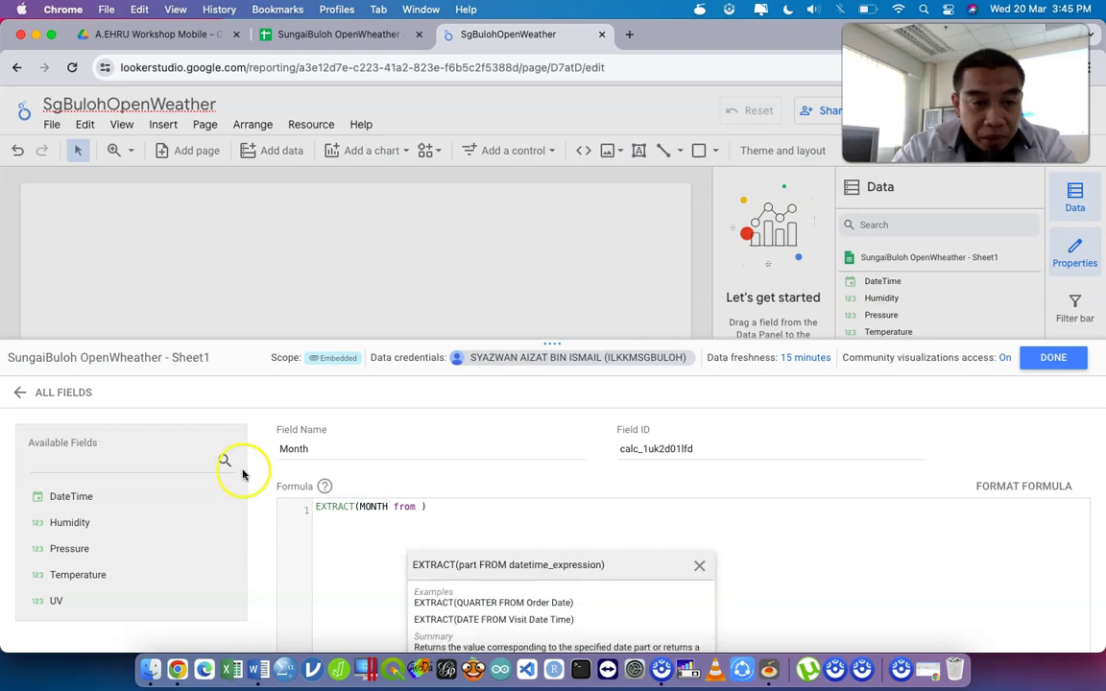
click(75, 497)
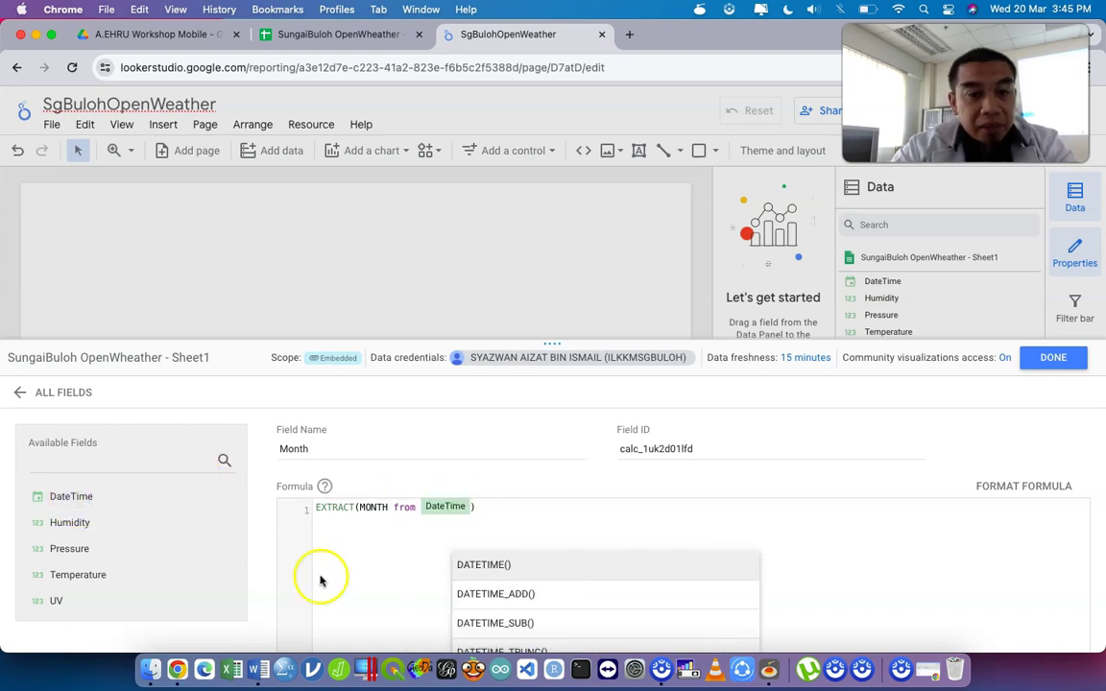
scroll(477, 464, down, 2)
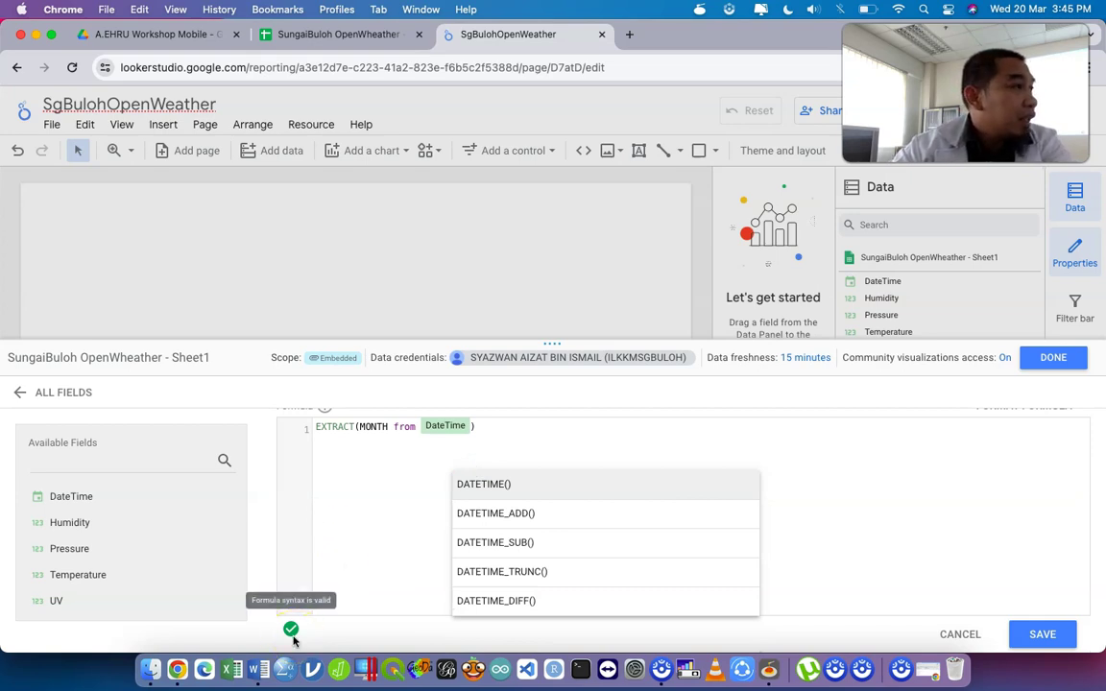
click(1042, 634)
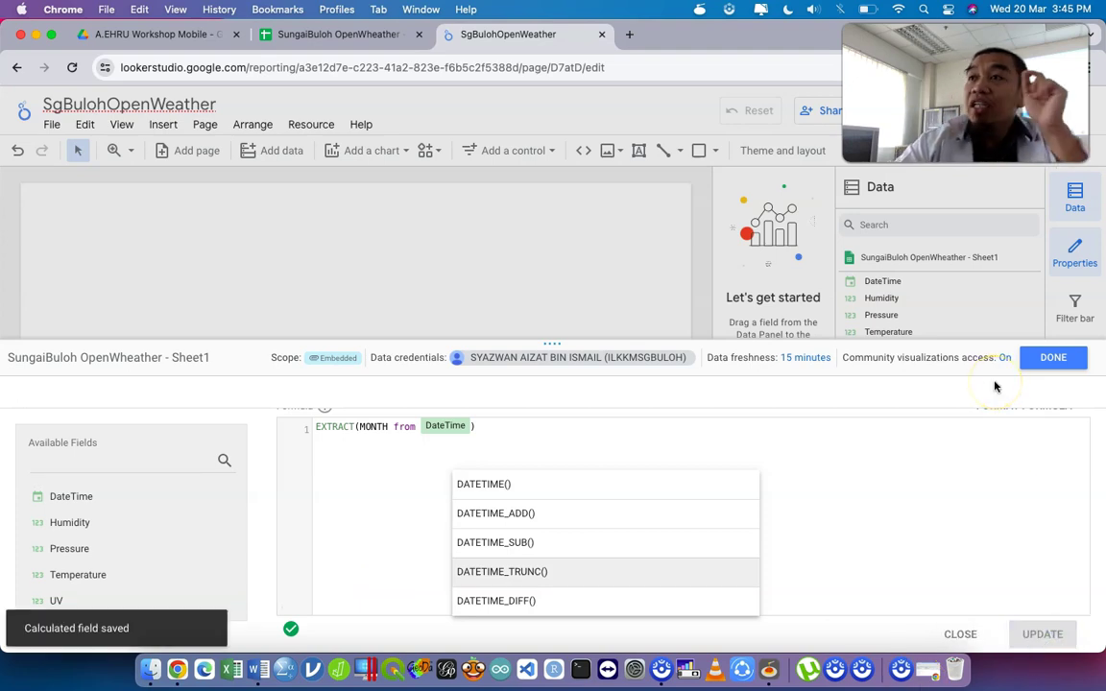
click(1053, 357)
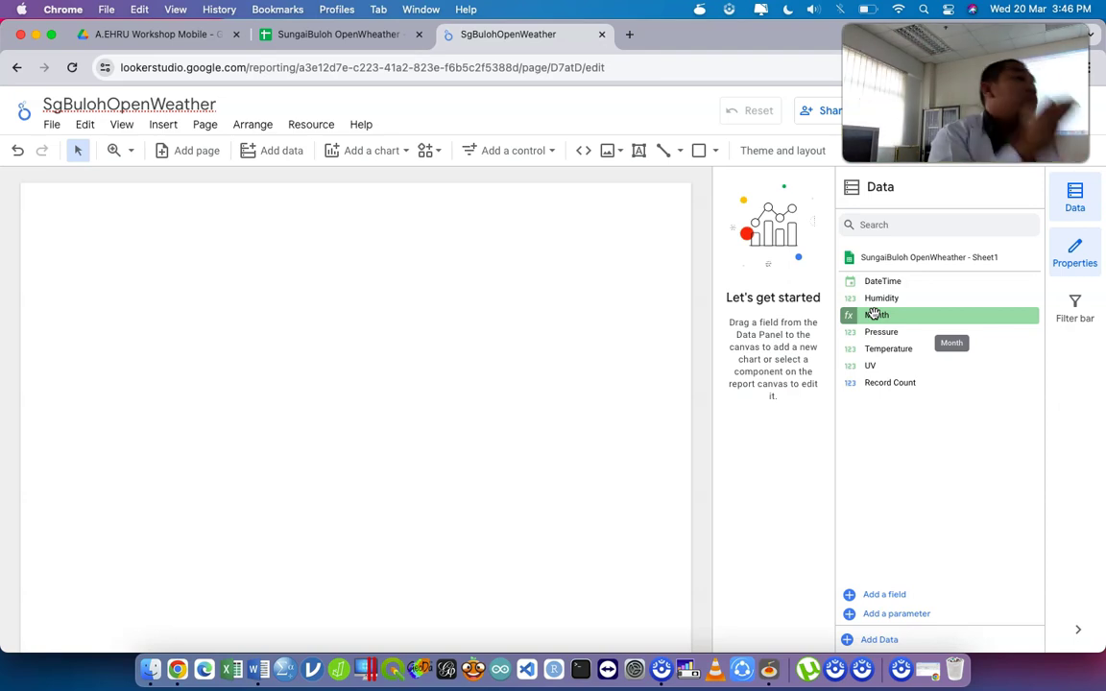
drag(874, 314, 531, 340)
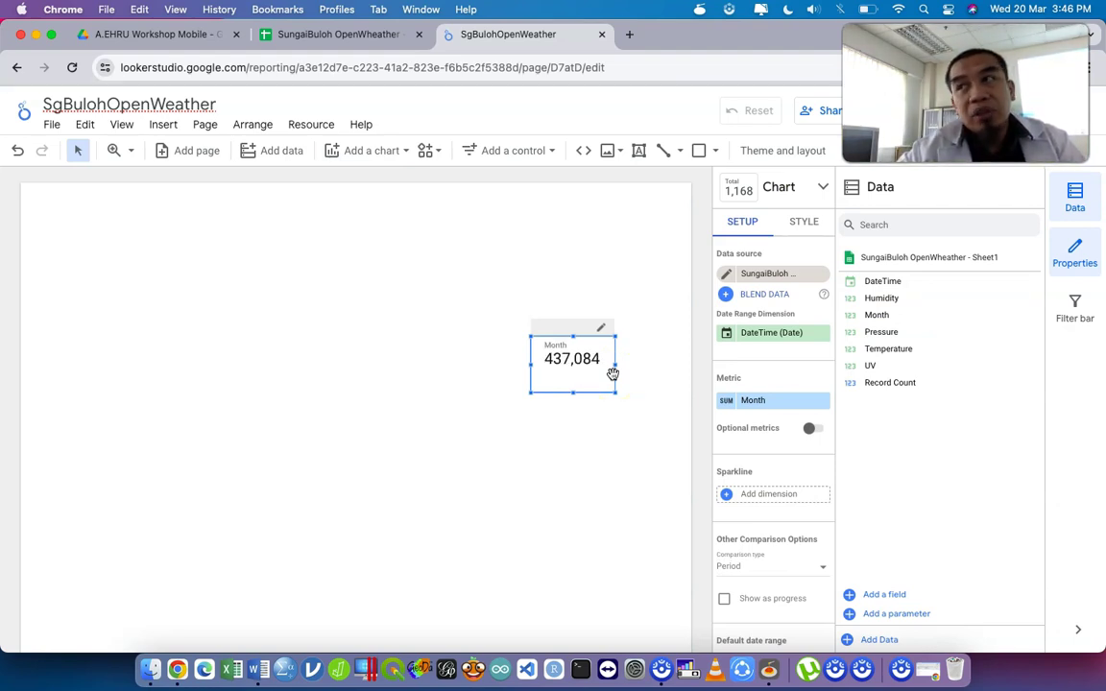
drag(586, 364, 501, 295)
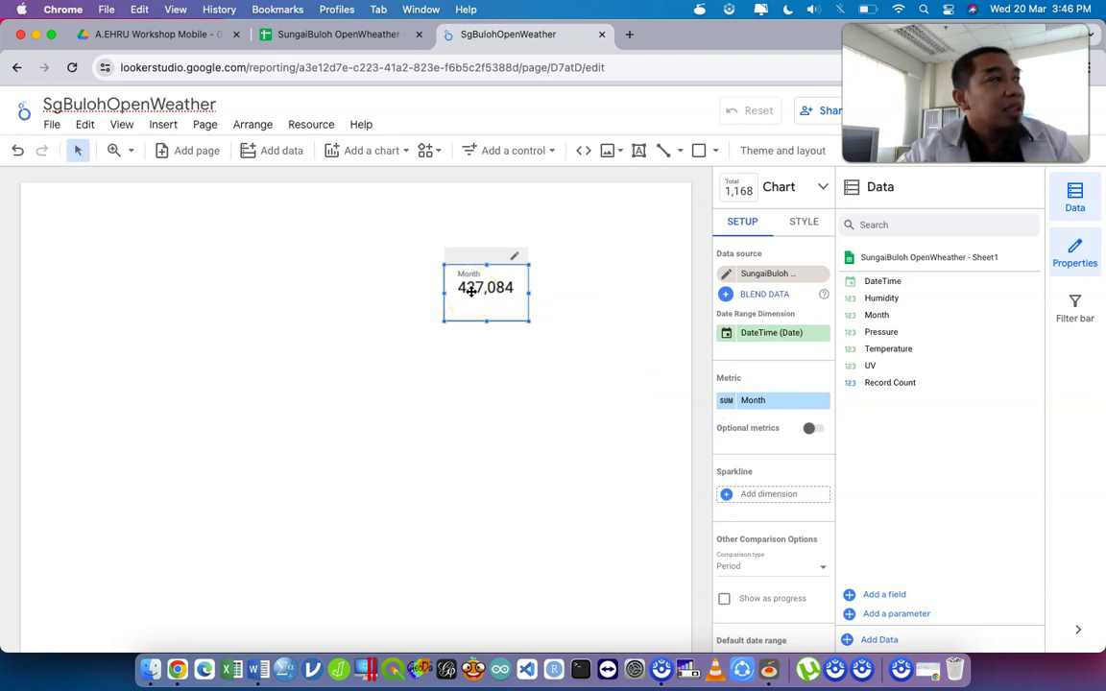
click(728, 406)
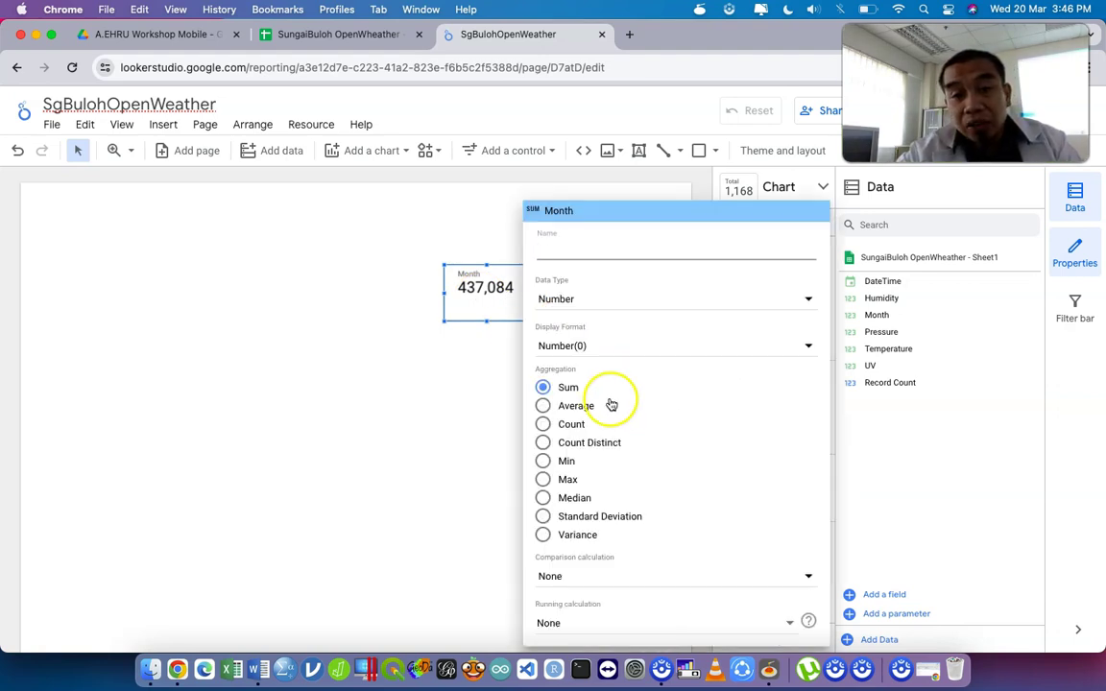
click(548, 462)
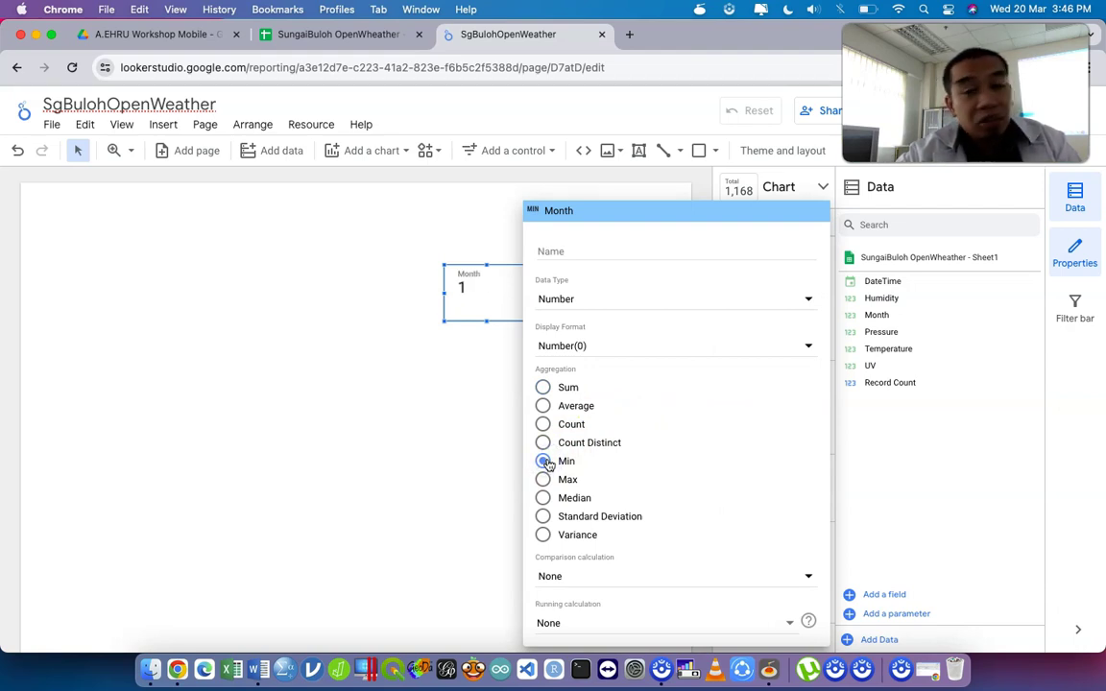
click(543, 480)
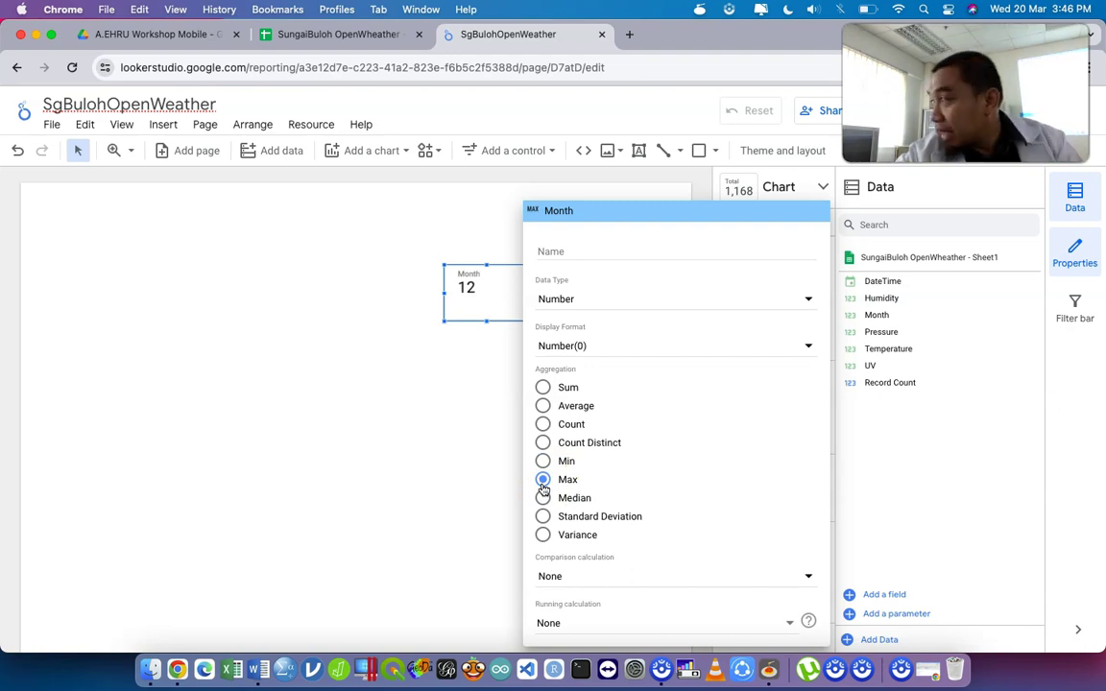
click(510, 455)
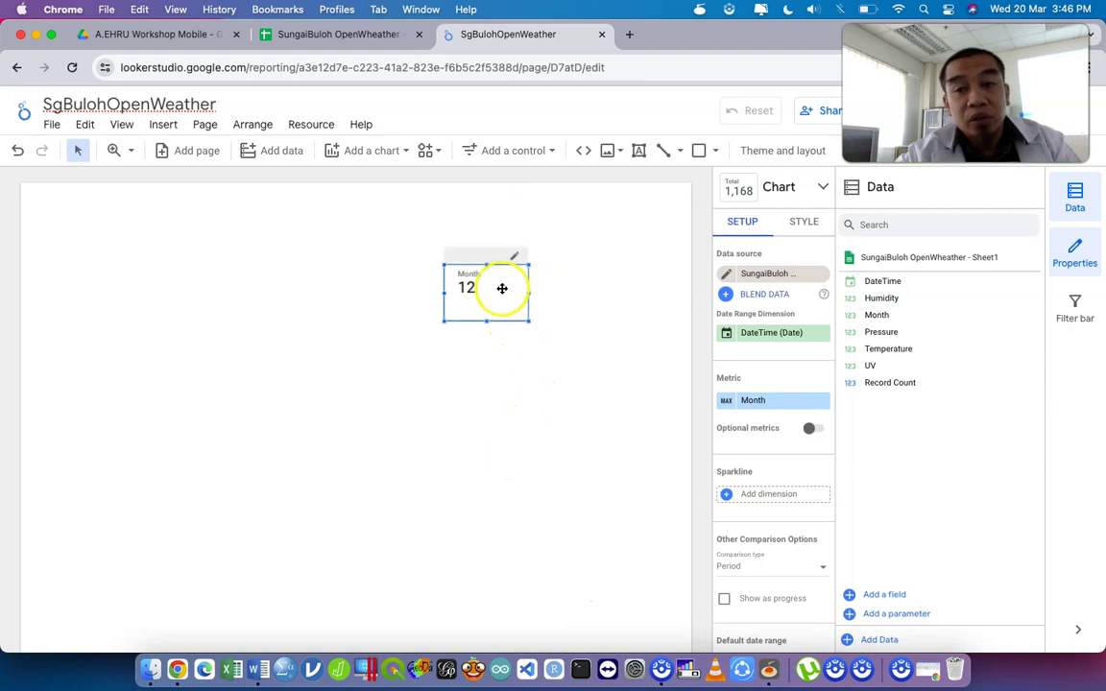
key(Delete)
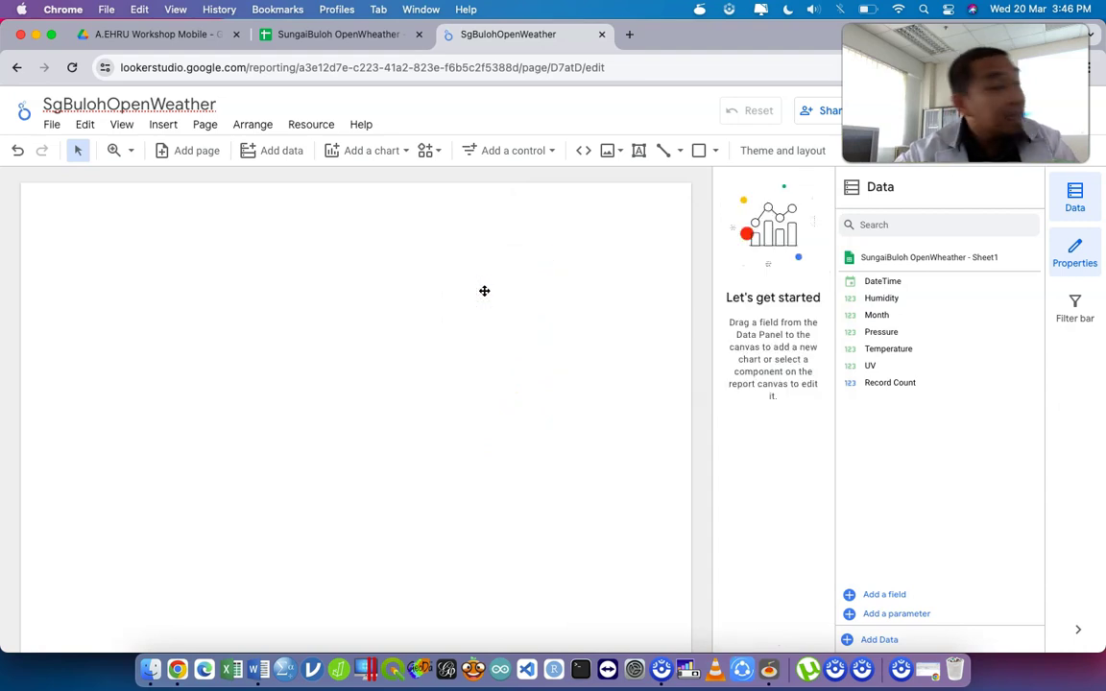
- Create a calculated field named Day with the formula EXTRACT(DAY from DateTime)
click(891, 595)
click(892, 524)
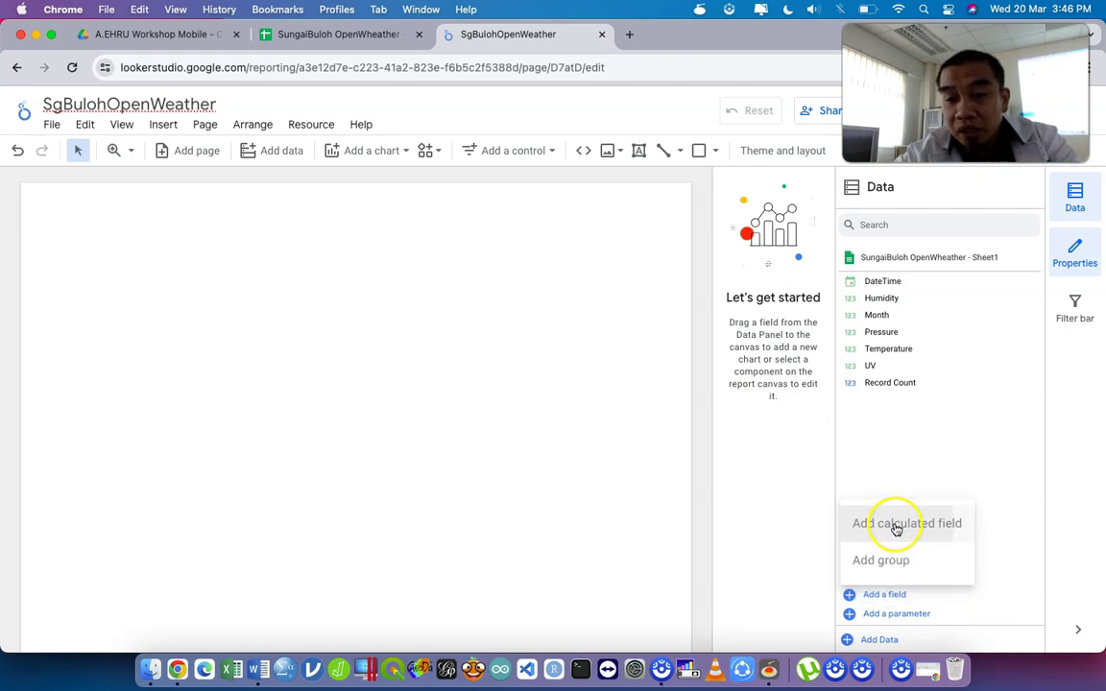
click(372, 446)
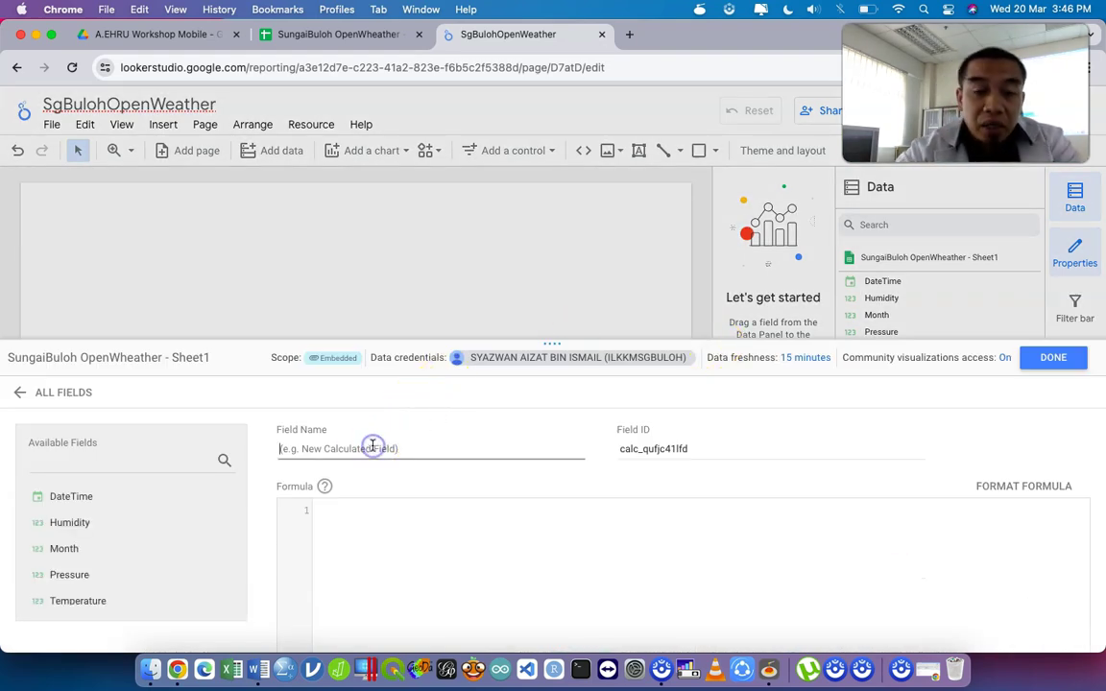
text(Day)
click(504, 511)
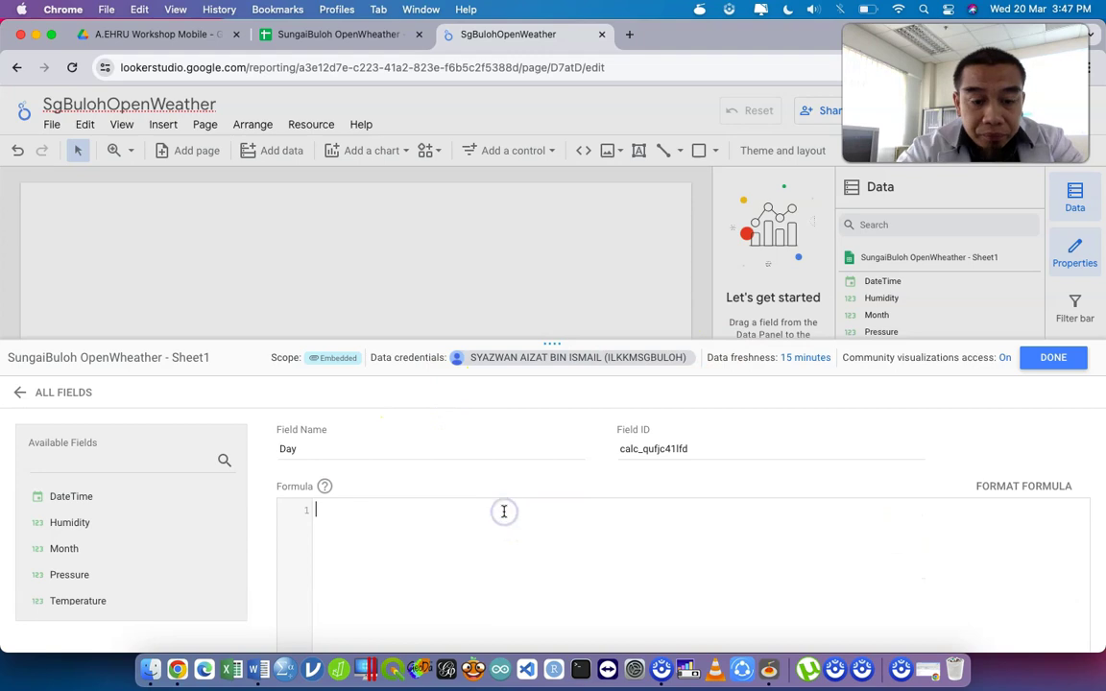
text(Ex)
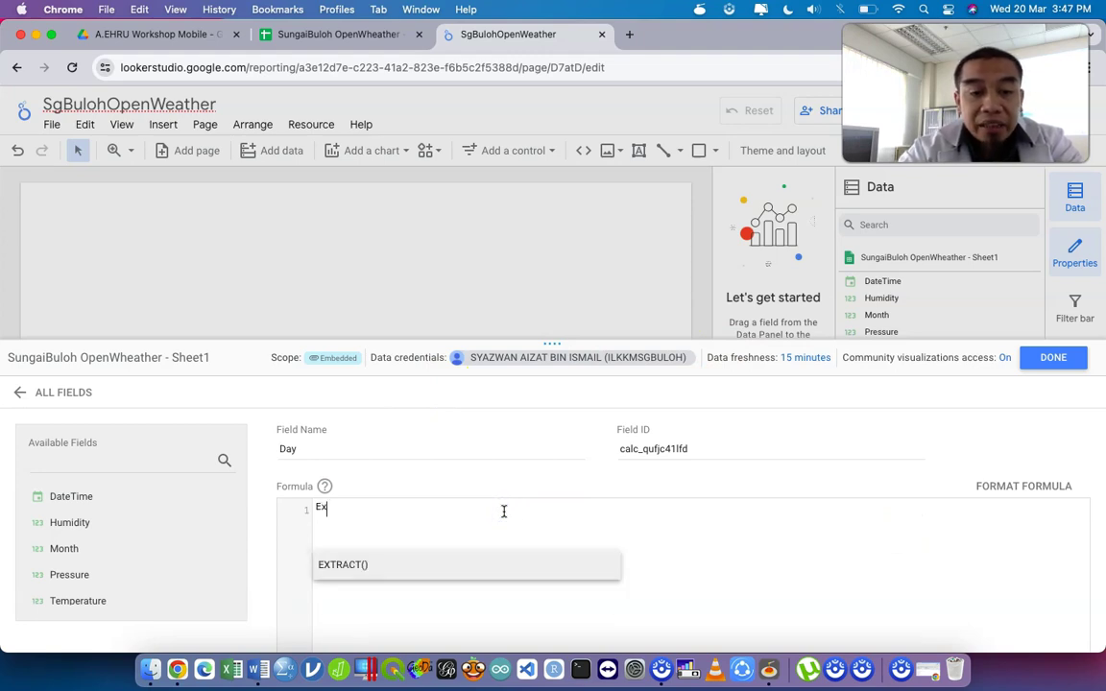
click(432, 576)
text(Y from )
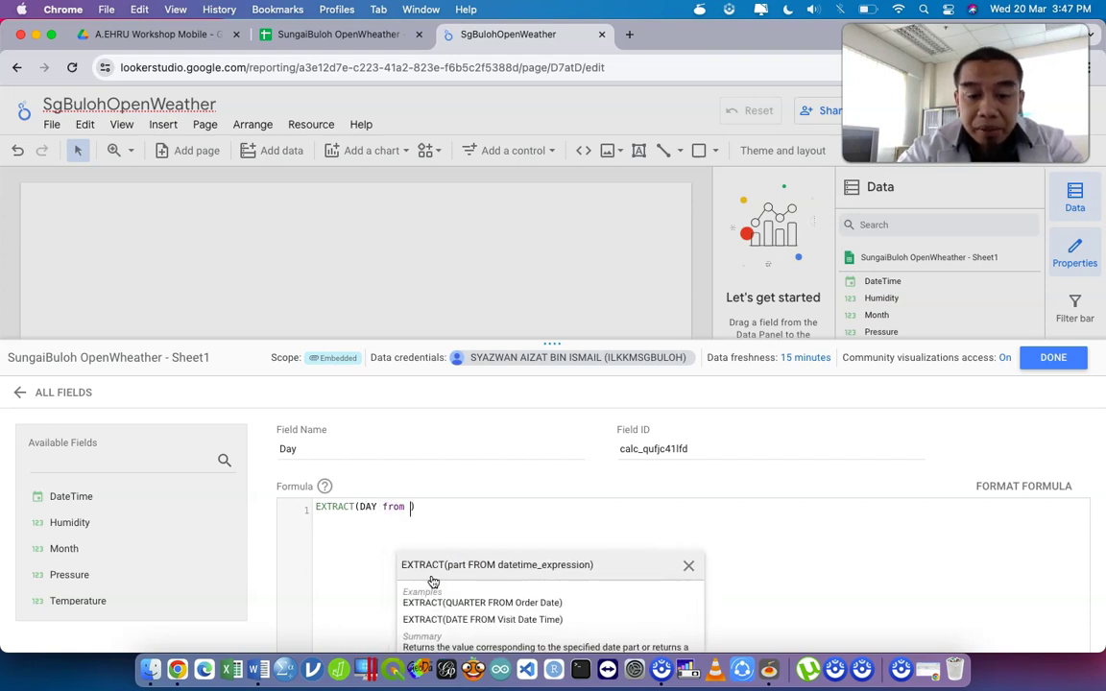
text(DA)
click(187, 508)
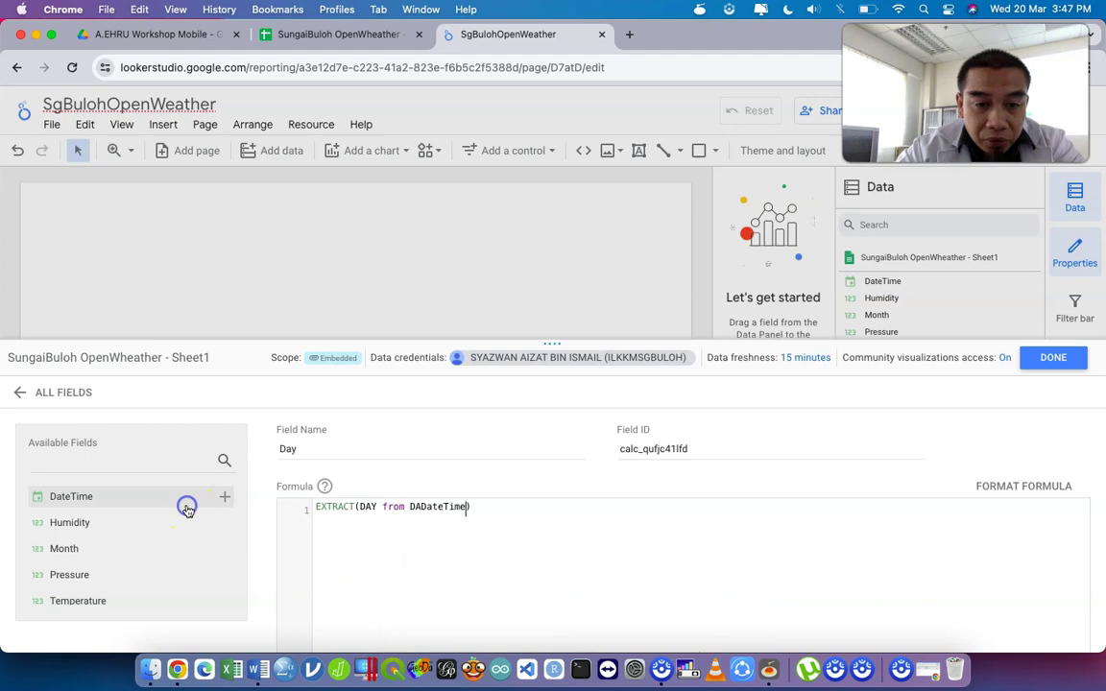
- Delete the stray 'DA' before DateTime, then save the Day field and close the editor
click(421, 508)
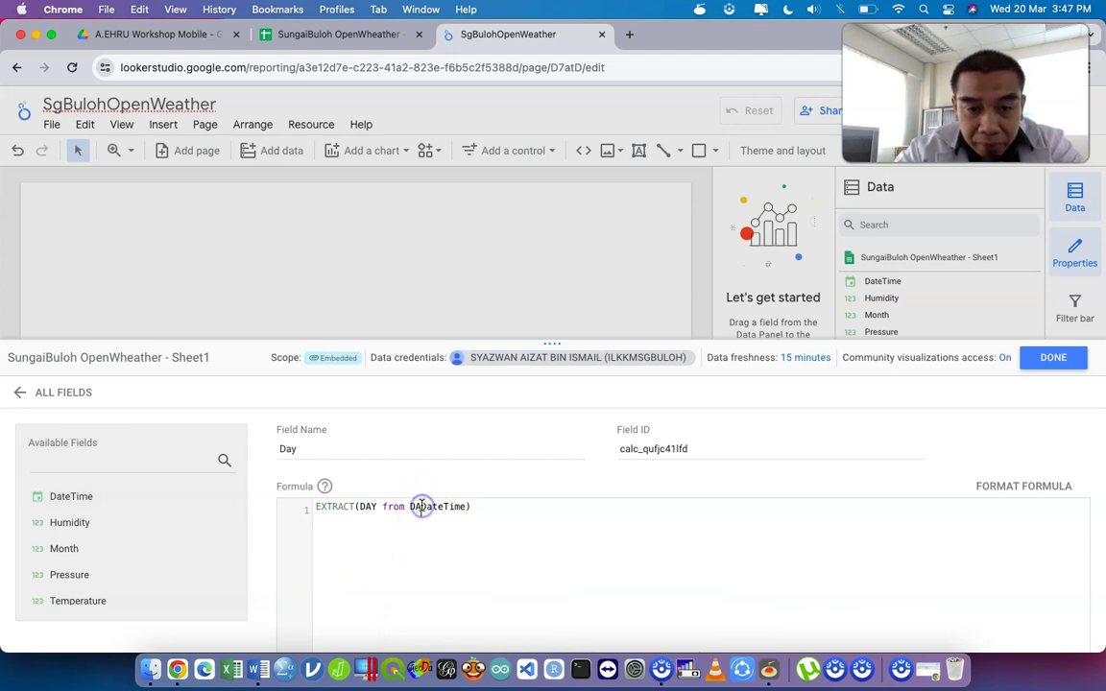
key(BackSpace)
key(BackSpace)
scroll(491, 460, down, 3)
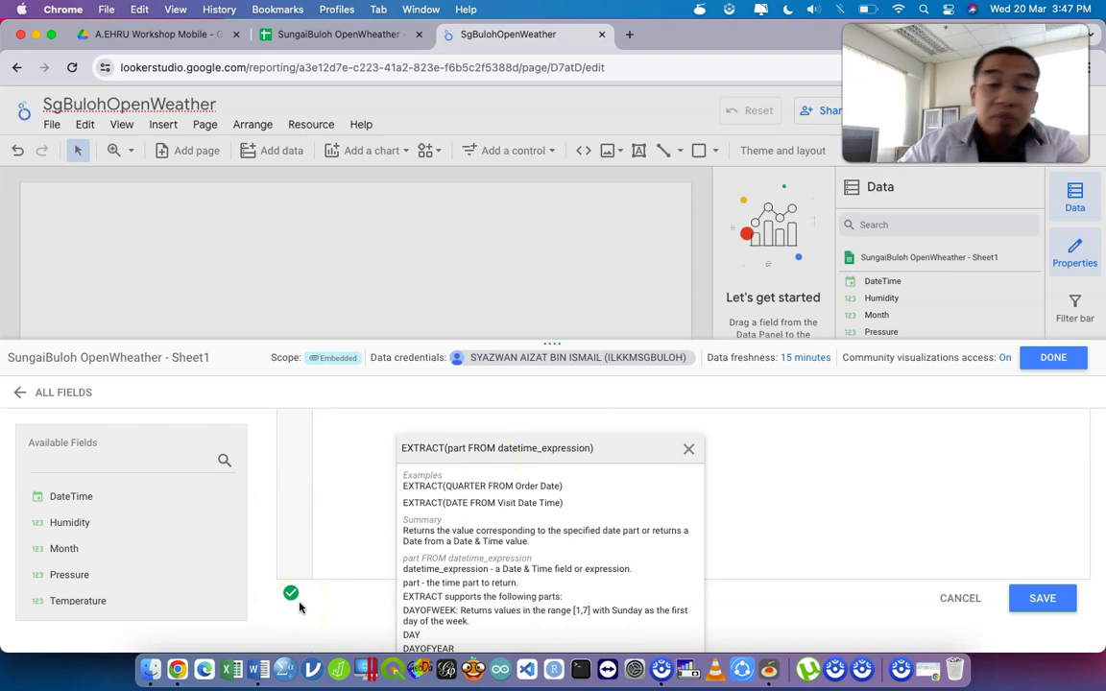
click(1060, 600)
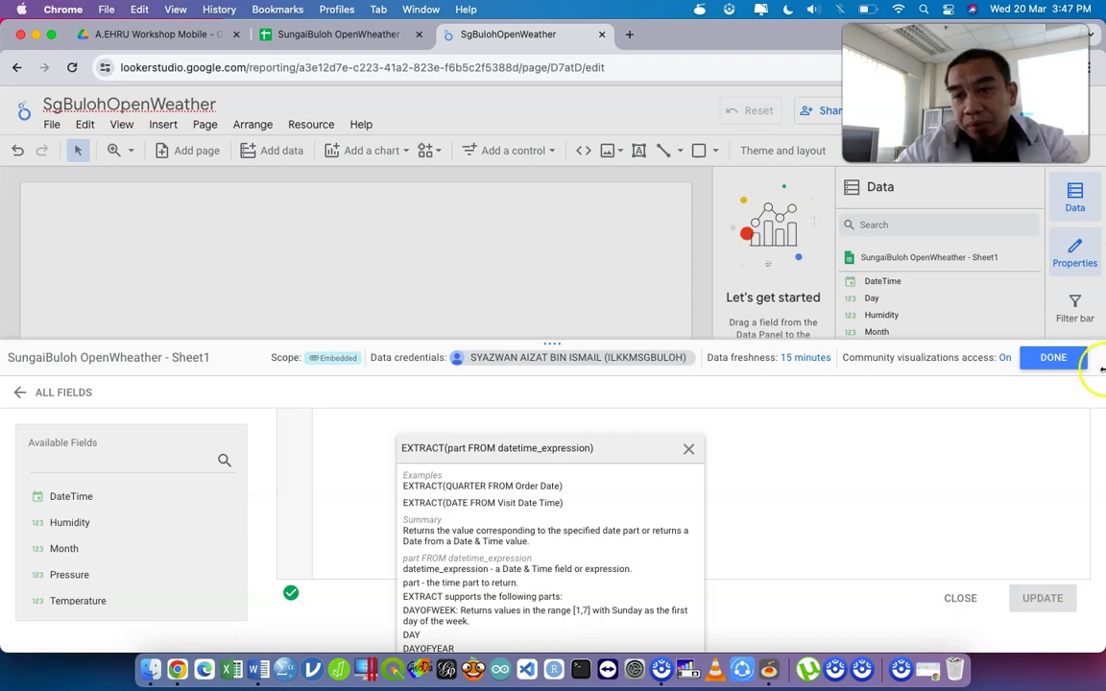
click(1053, 357)
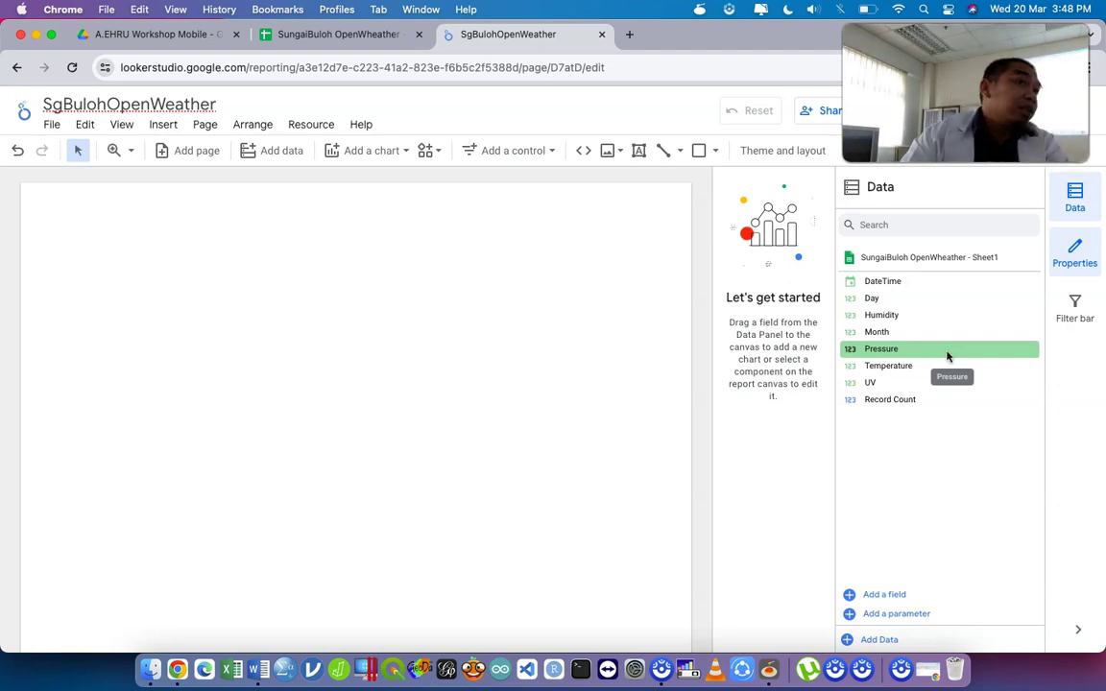
click(451, 222)
key(ctrl+Up)
key(ctrl+Up)
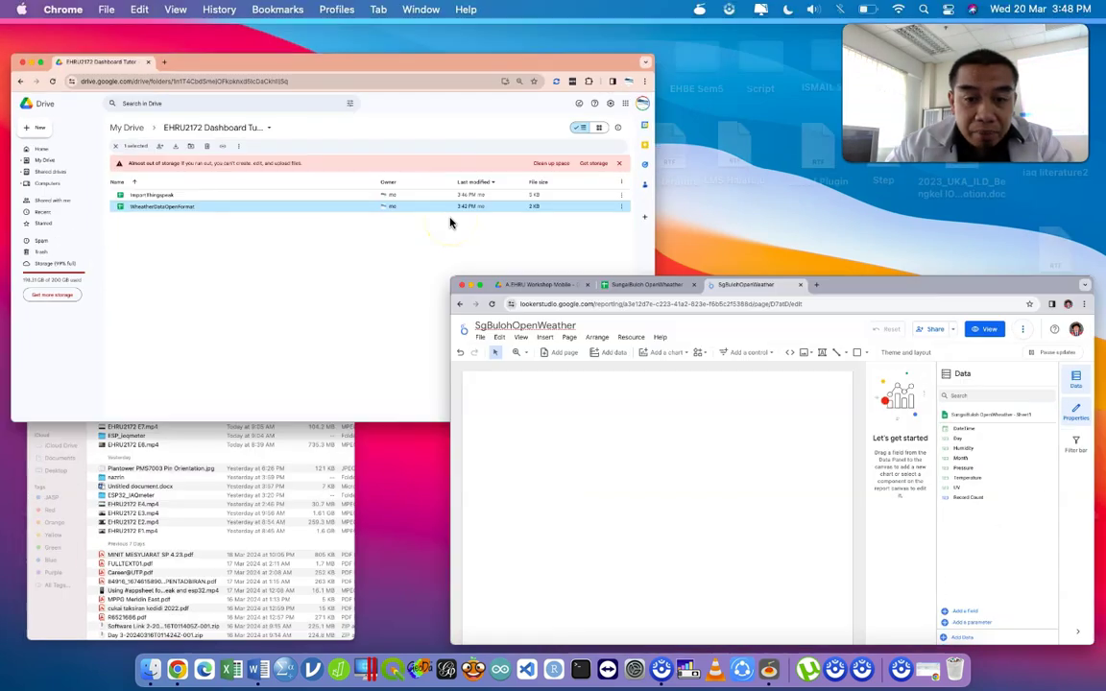
click(309, 32)
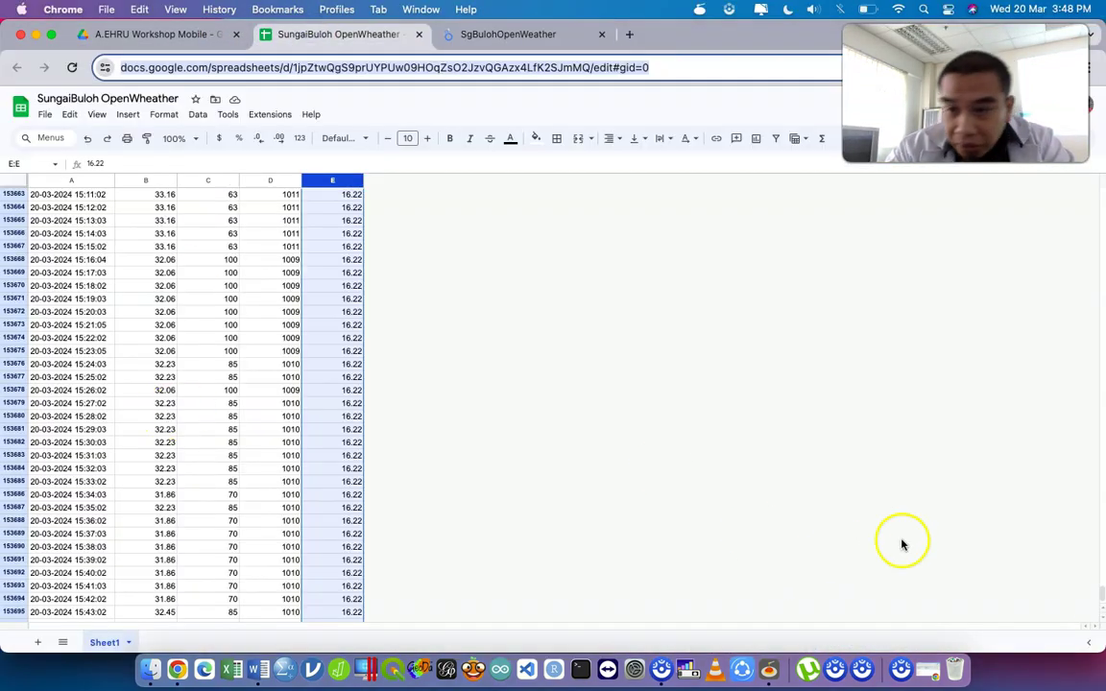
drag(1102, 597, 1096, 630)
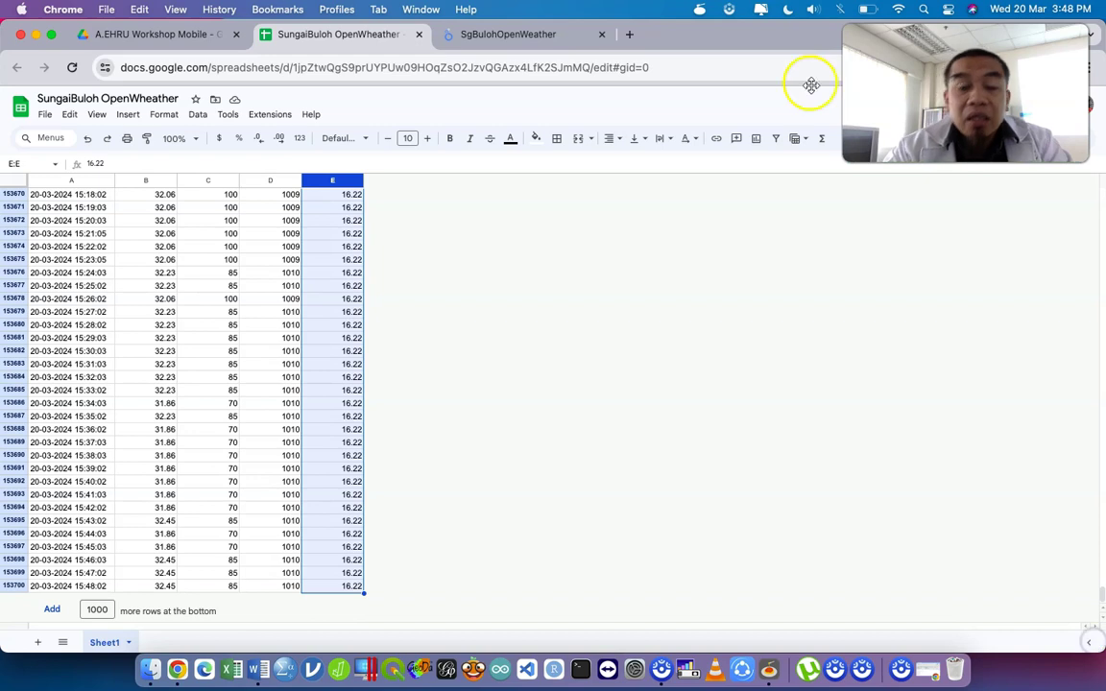
click(531, 33)
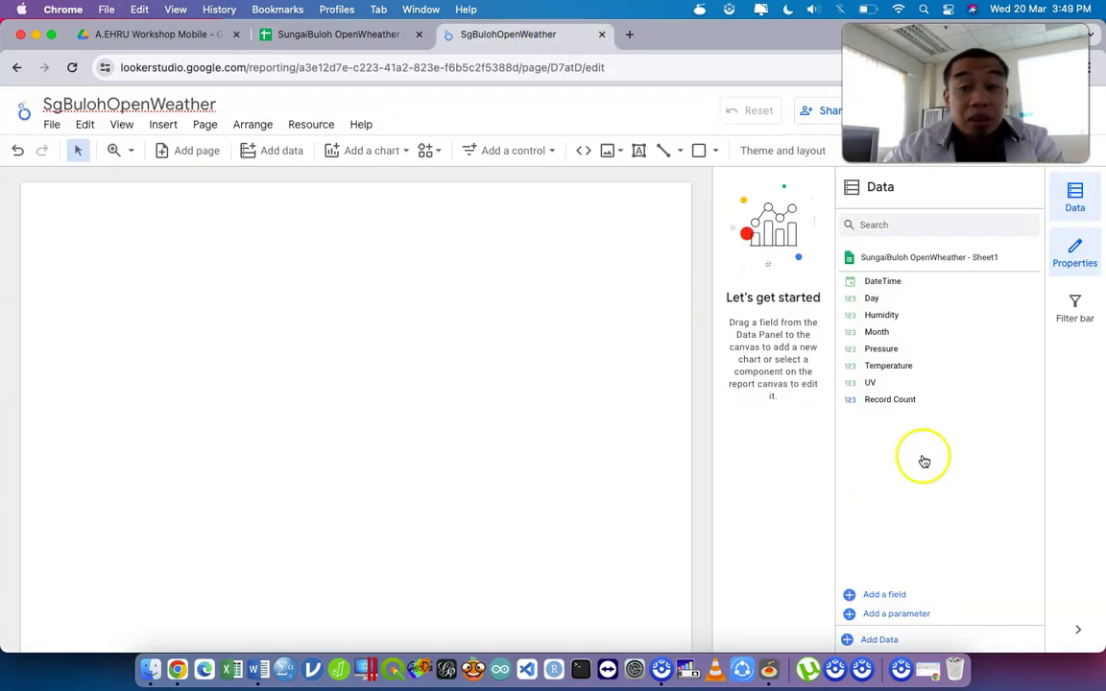
- Create a calculated field named Year with the formula EXTRACT(YEAR from DateTime)
click(867, 593)
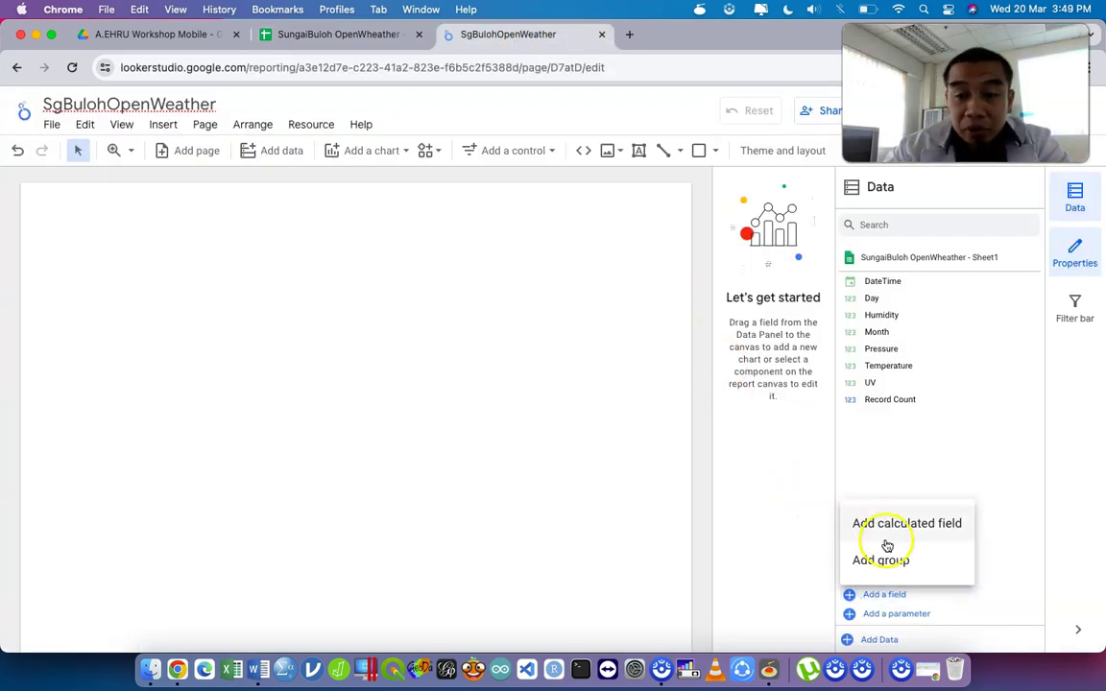
click(887, 544)
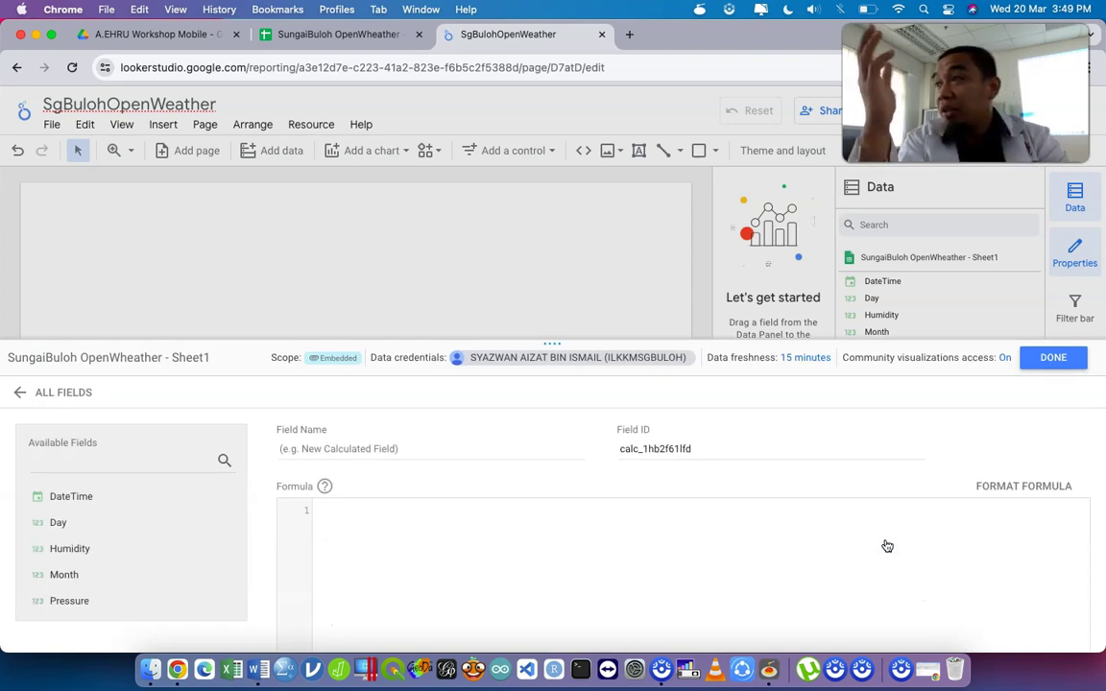
click(509, 451)
text(Year)
click(514, 507)
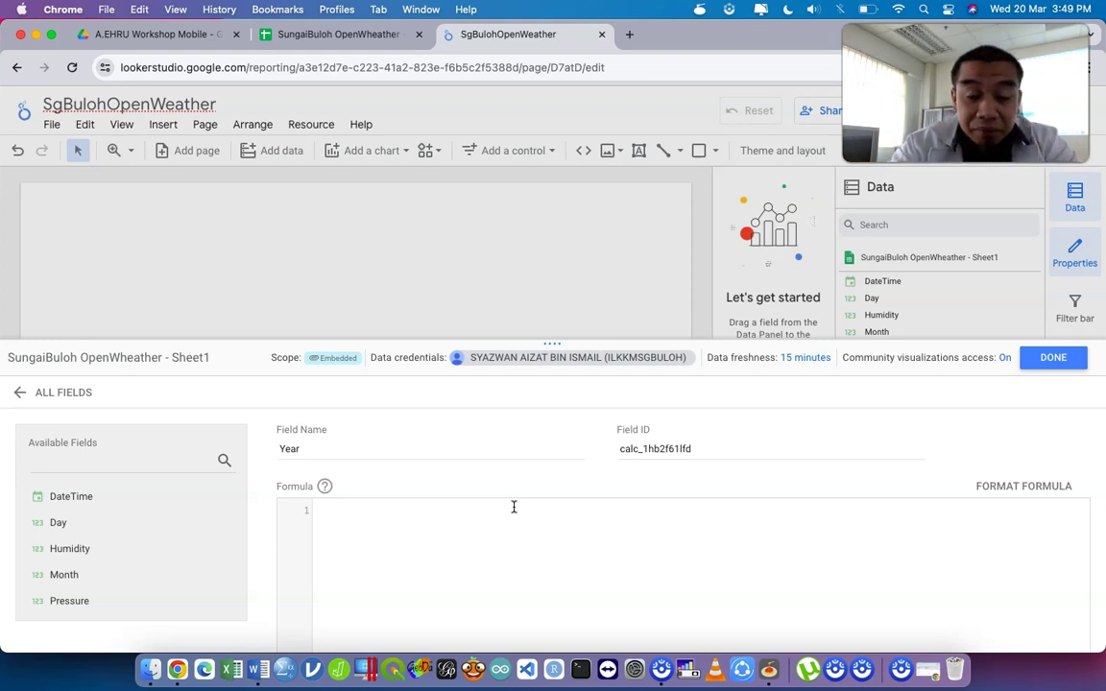
text(Extra)
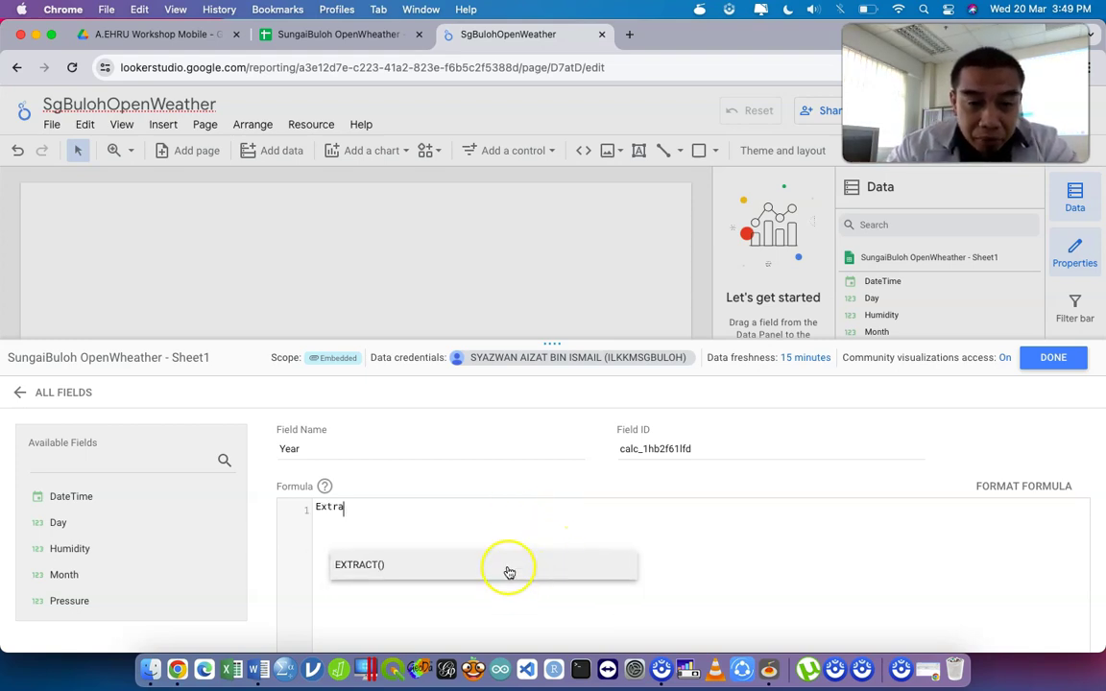
click(504, 566)
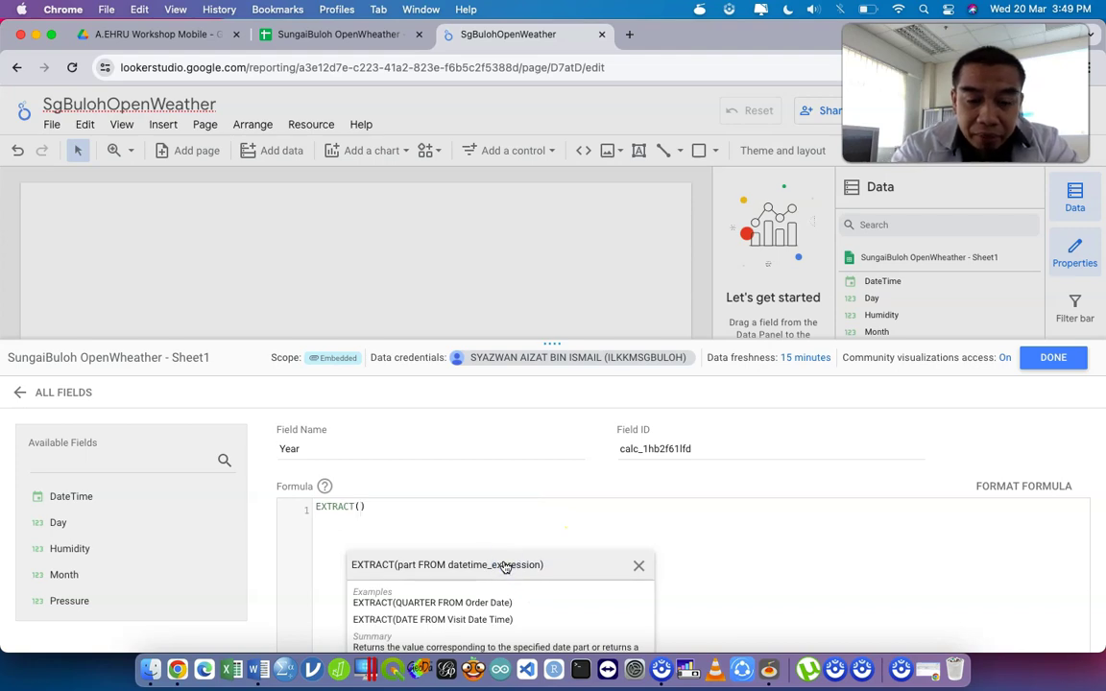
text(year)
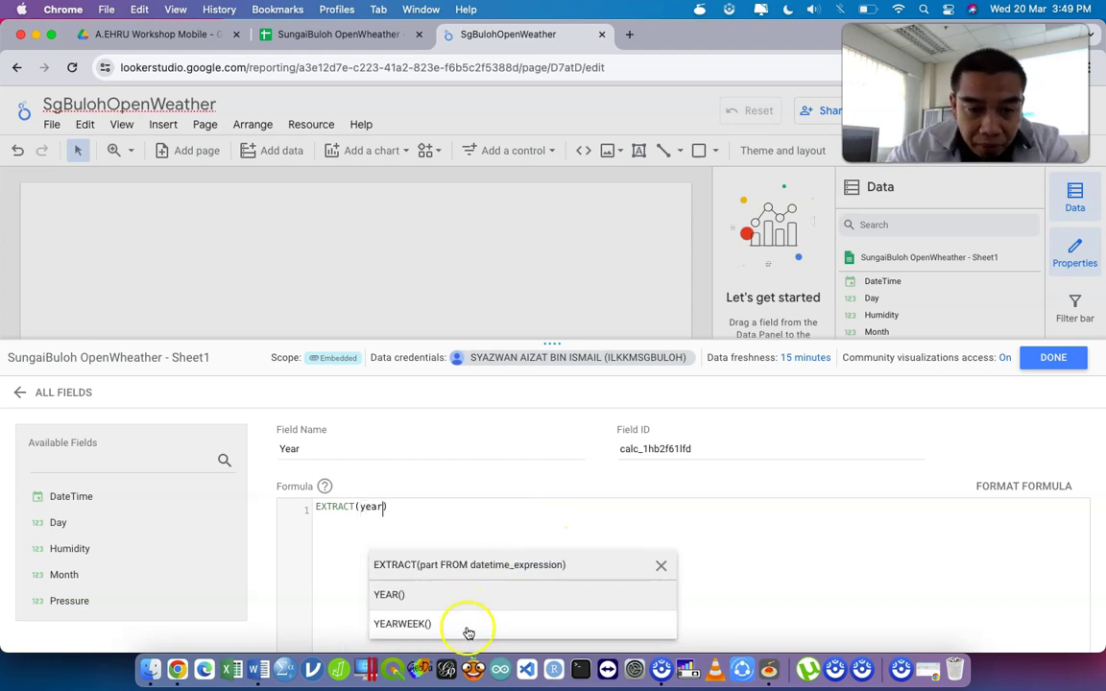
click(441, 597)
key(BackSpace)
text(from)
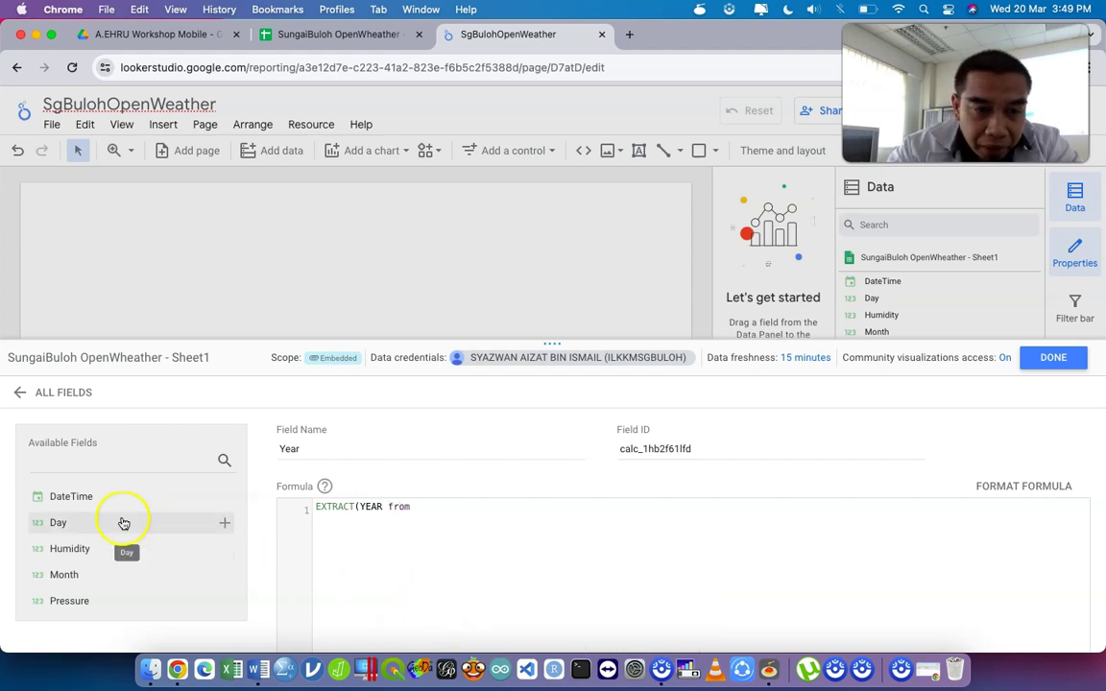
click(107, 495)
text())
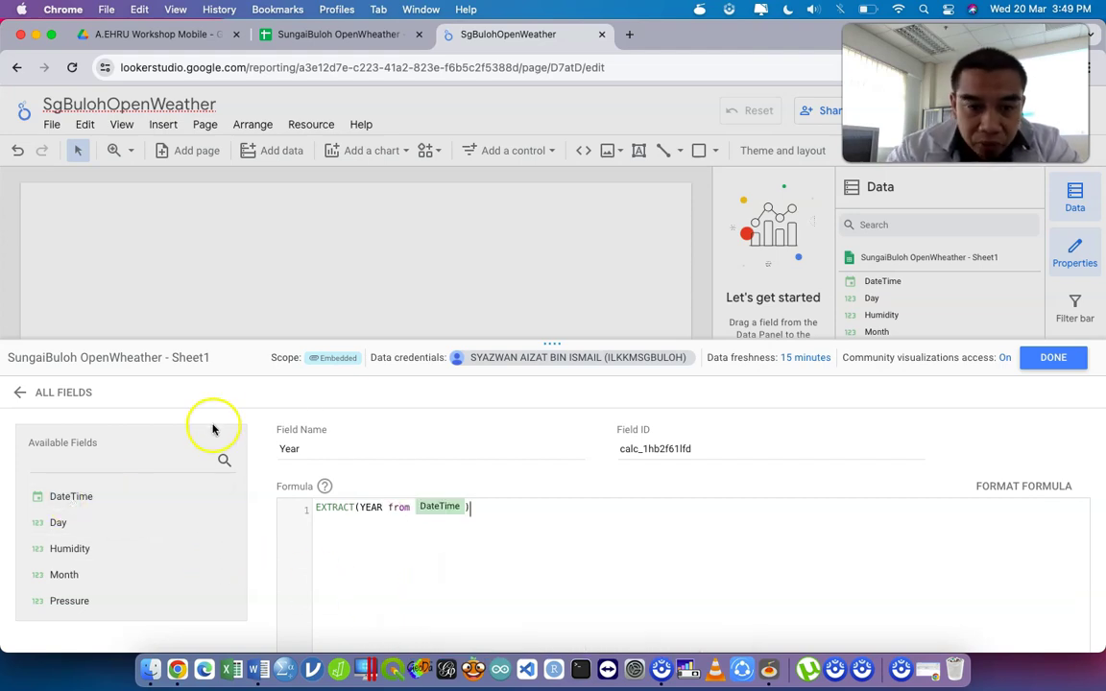
- Save the Year field and switch to the SungaiBuloh OpenWeather spreadsheet
scroll(351, 420, down, 2)
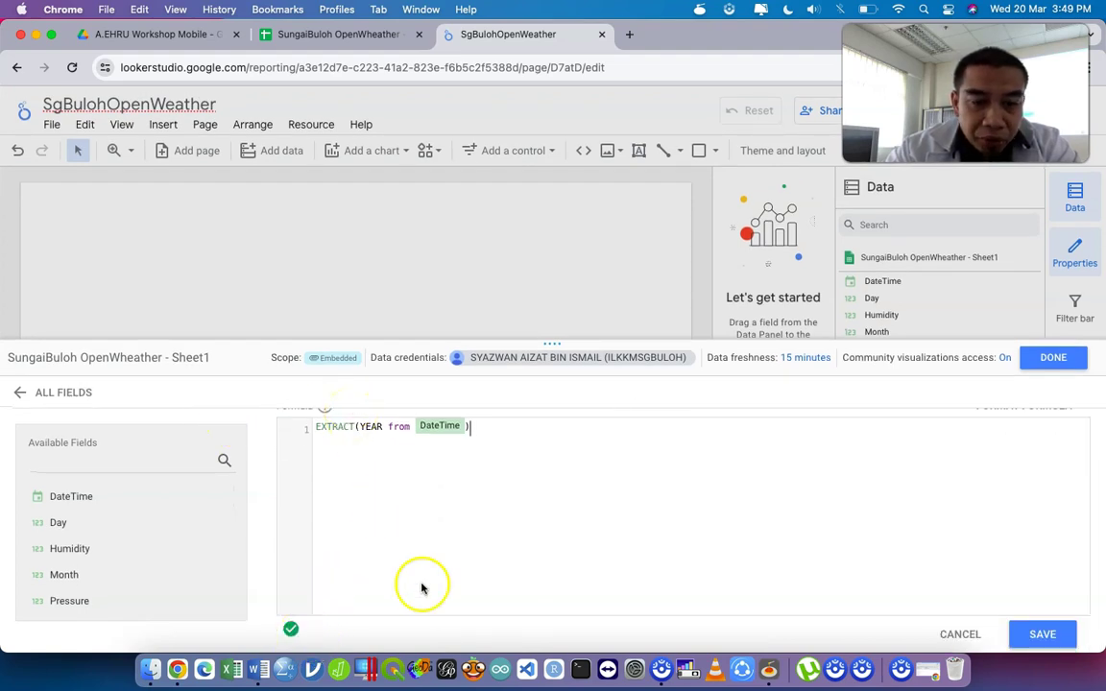
scroll(815, 539, up, 3)
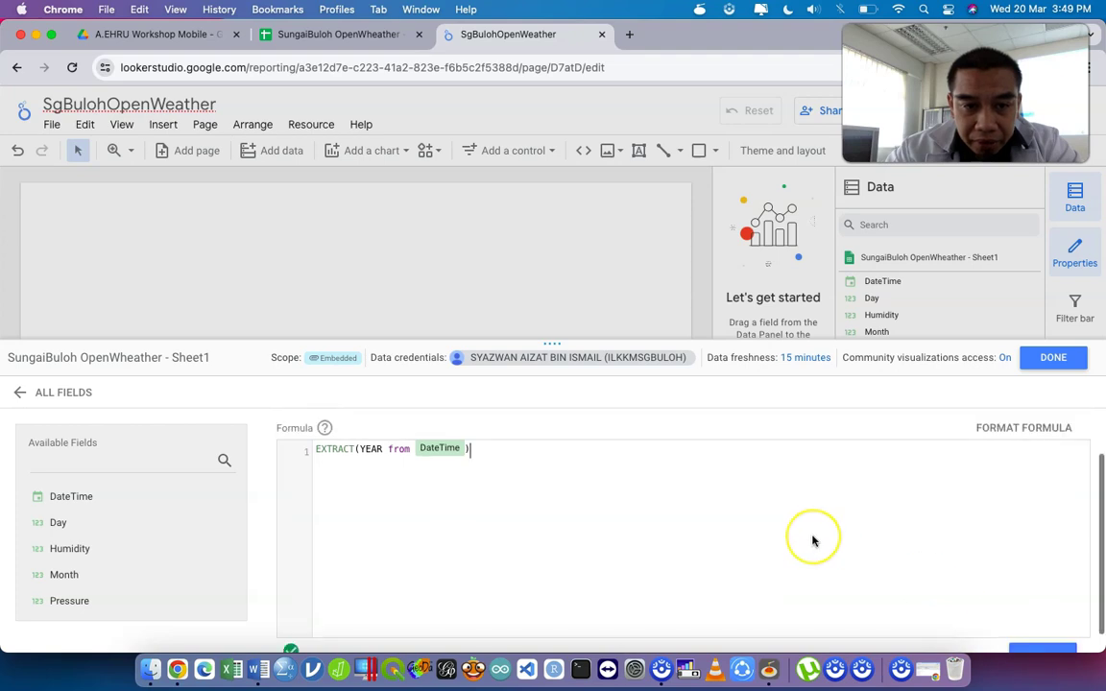
scroll(815, 539, down, 3)
click(1037, 635)
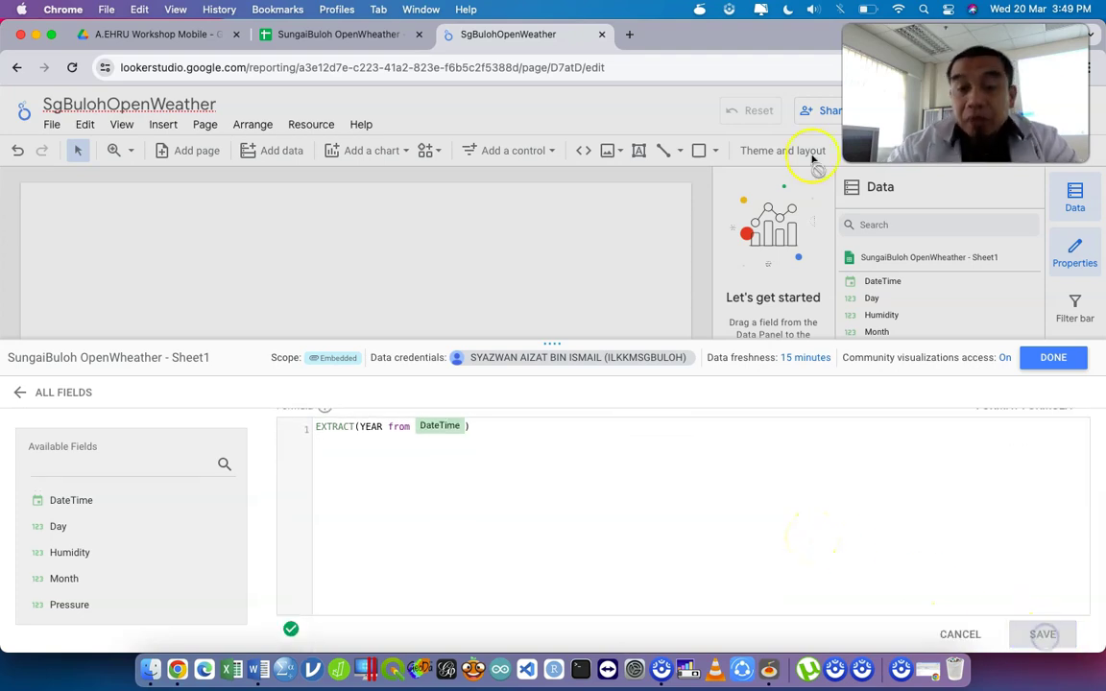
click(347, 35)
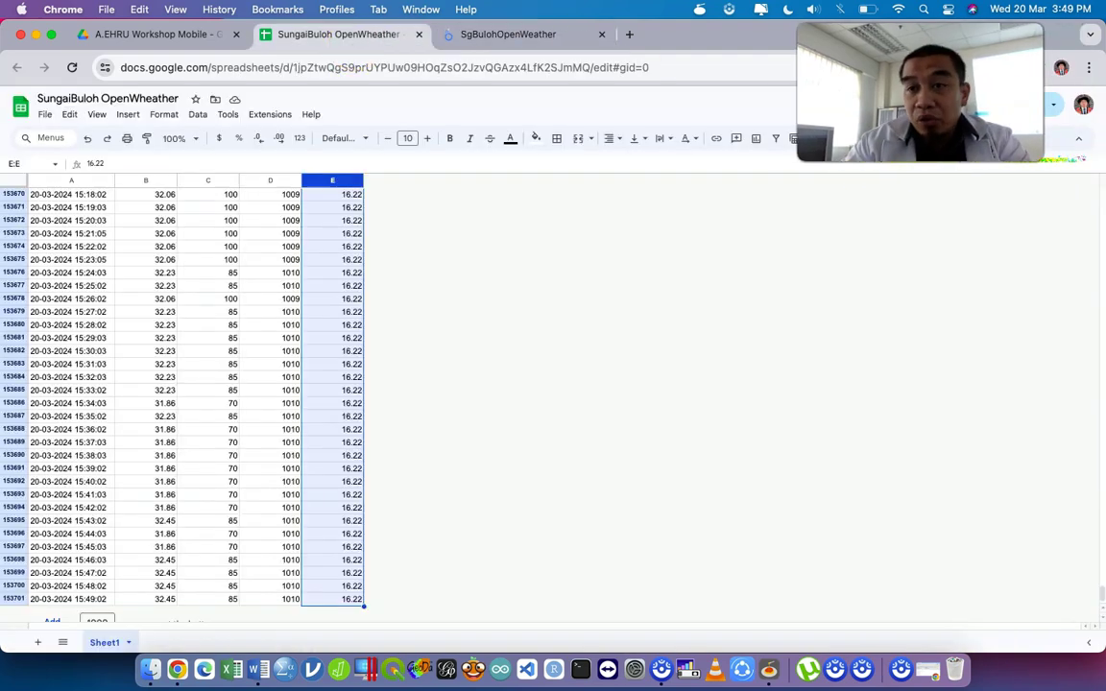
- Share the spreadsheet as Anyone with the link (Viewer), copy the link, and return to Looker Studio
click(1030, 106)
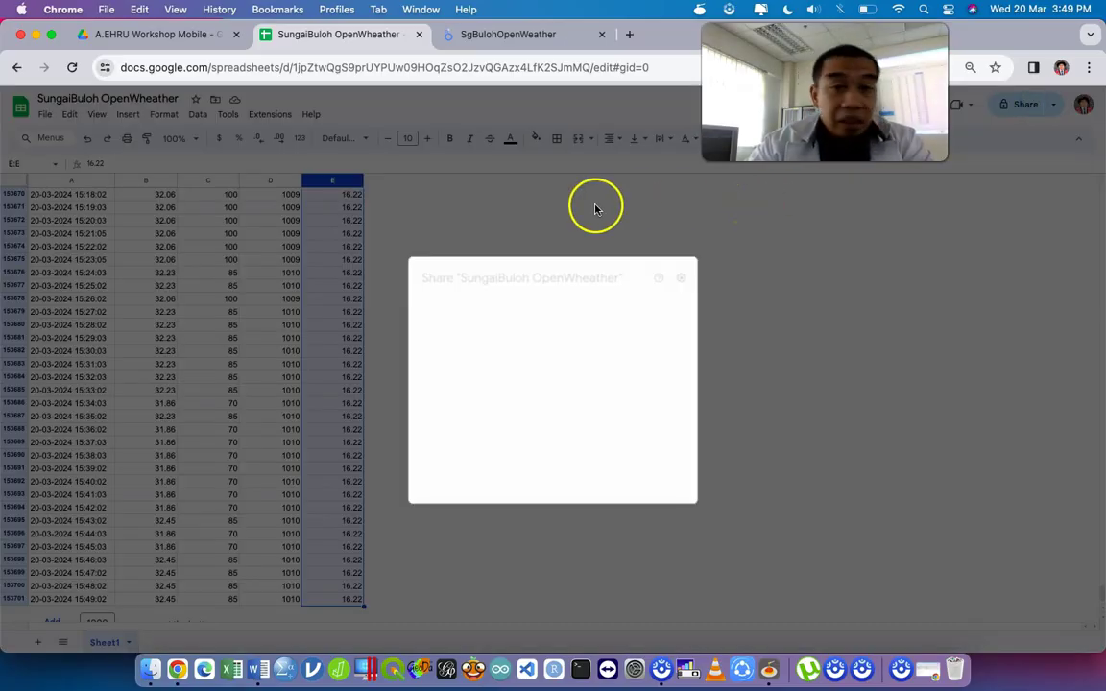
click(459, 428)
click(493, 533)
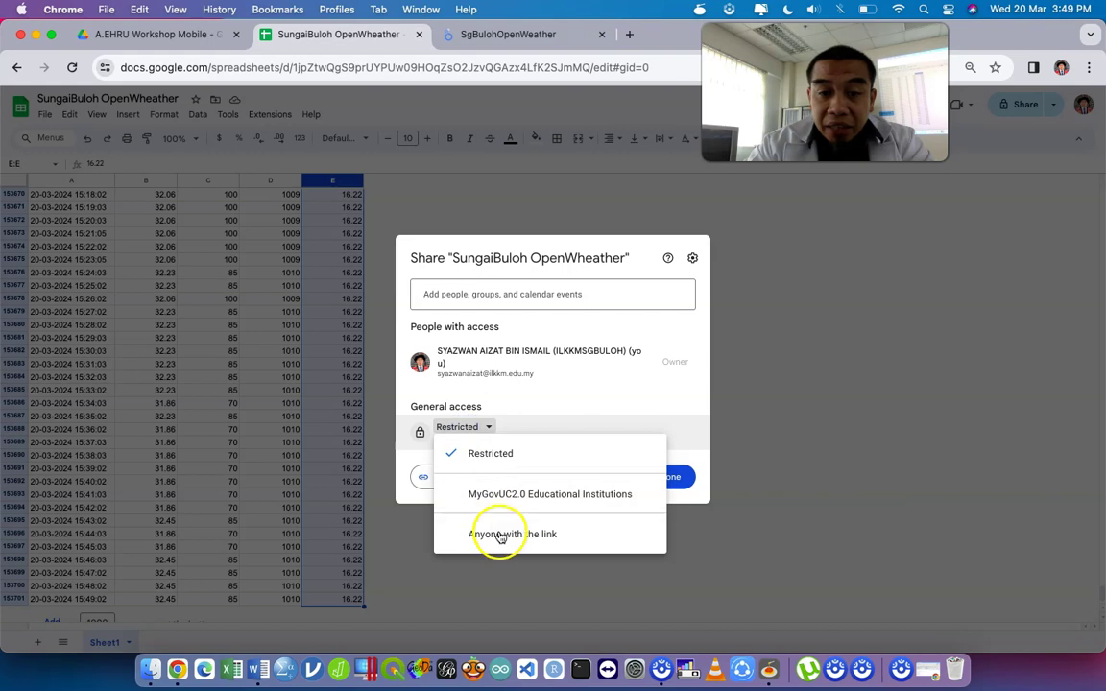
click(457, 475)
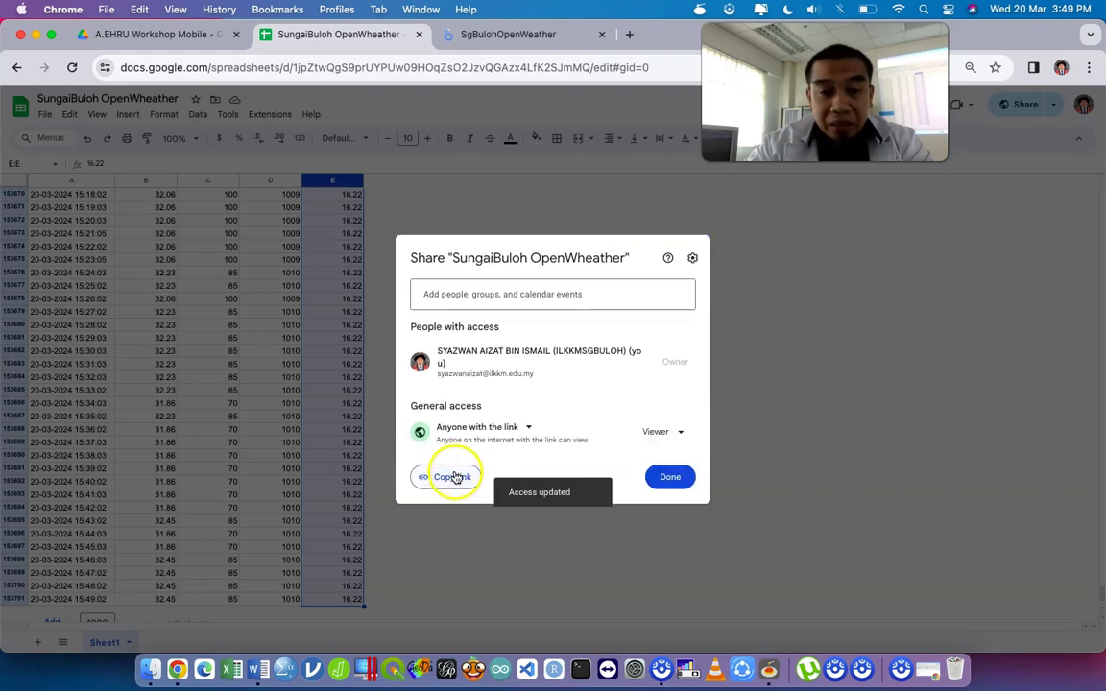
click(673, 477)
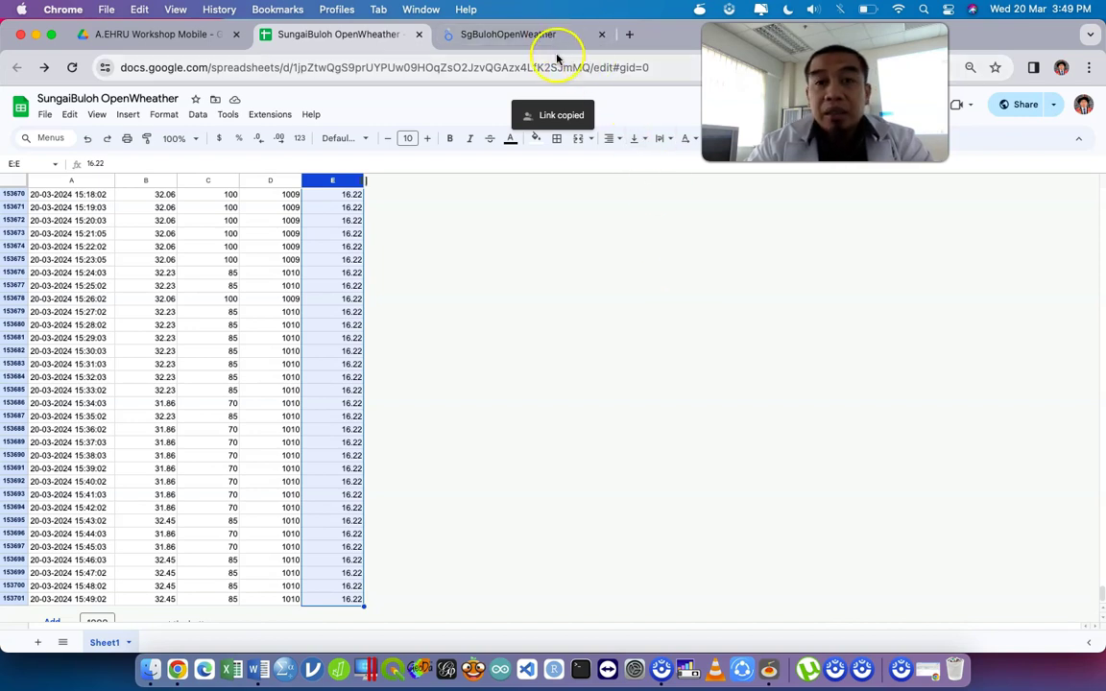
click(518, 37)
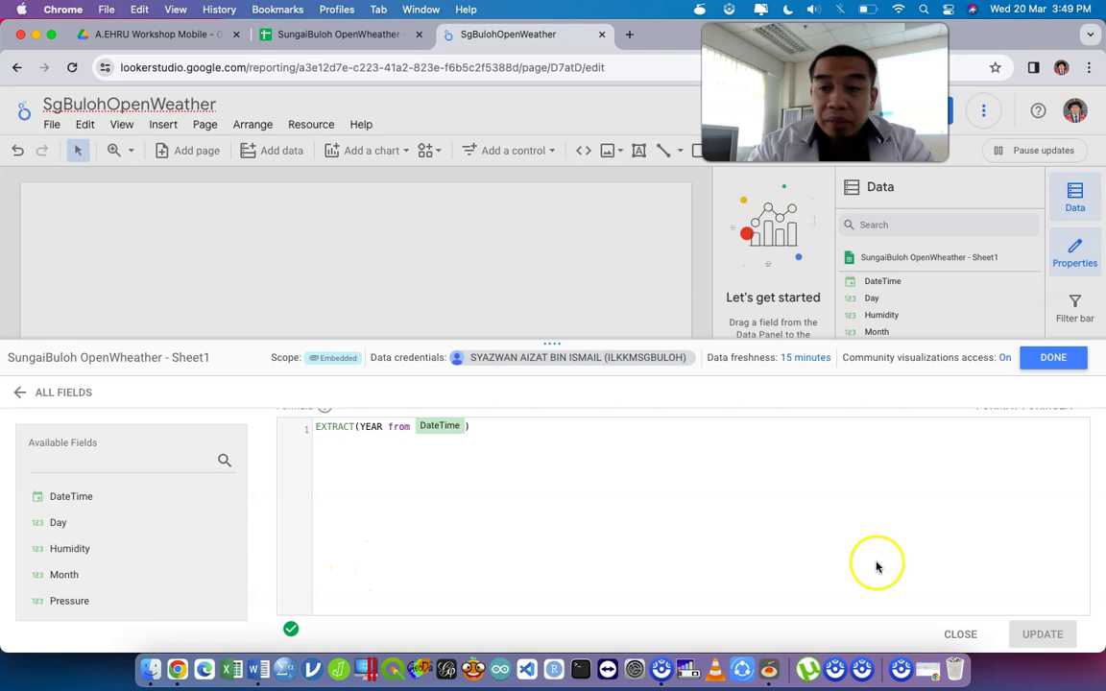
- Close the field editor, open the Google Sheets URL connector via Manage added data sources, then close it
click(1051, 357)
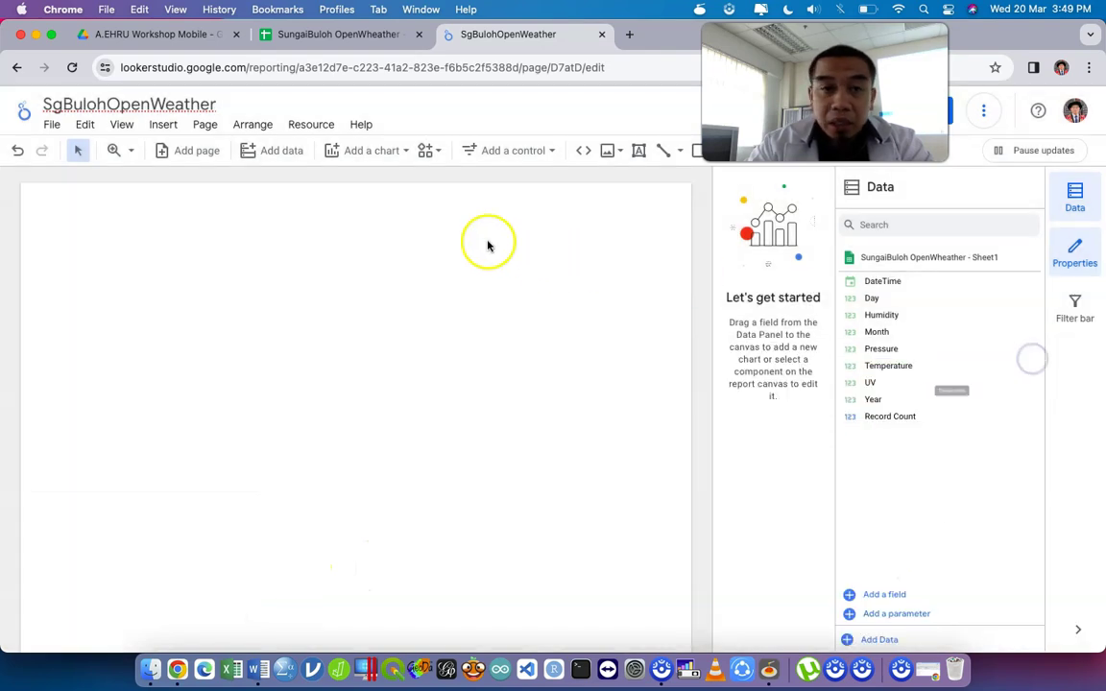
click(313, 126)
click(325, 153)
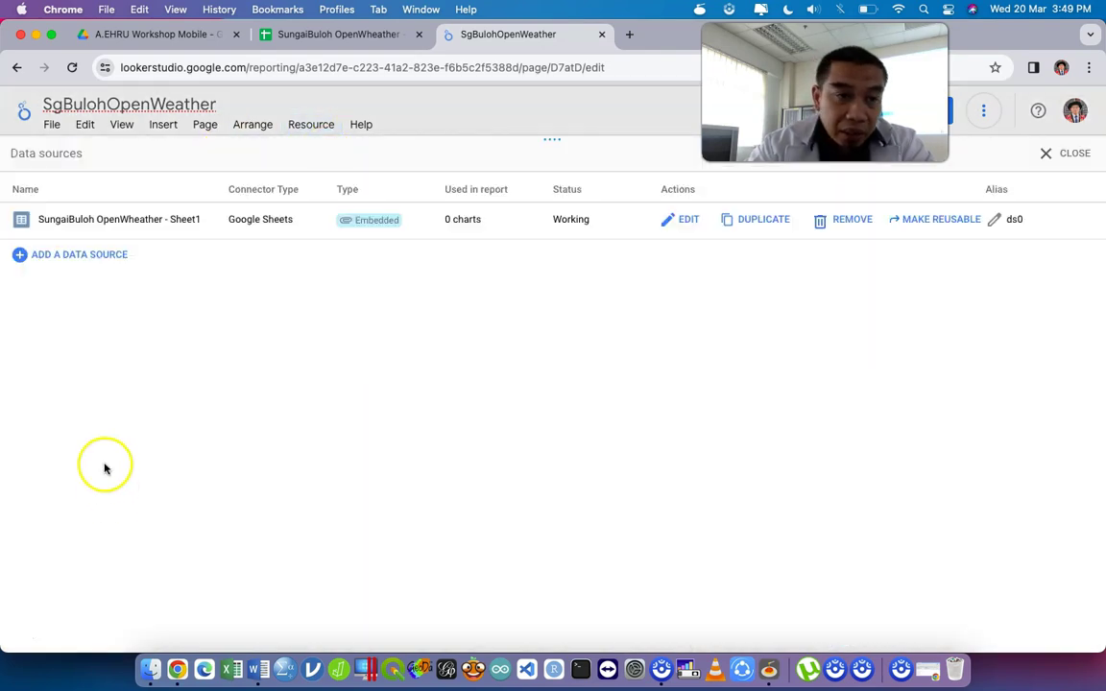
click(96, 262)
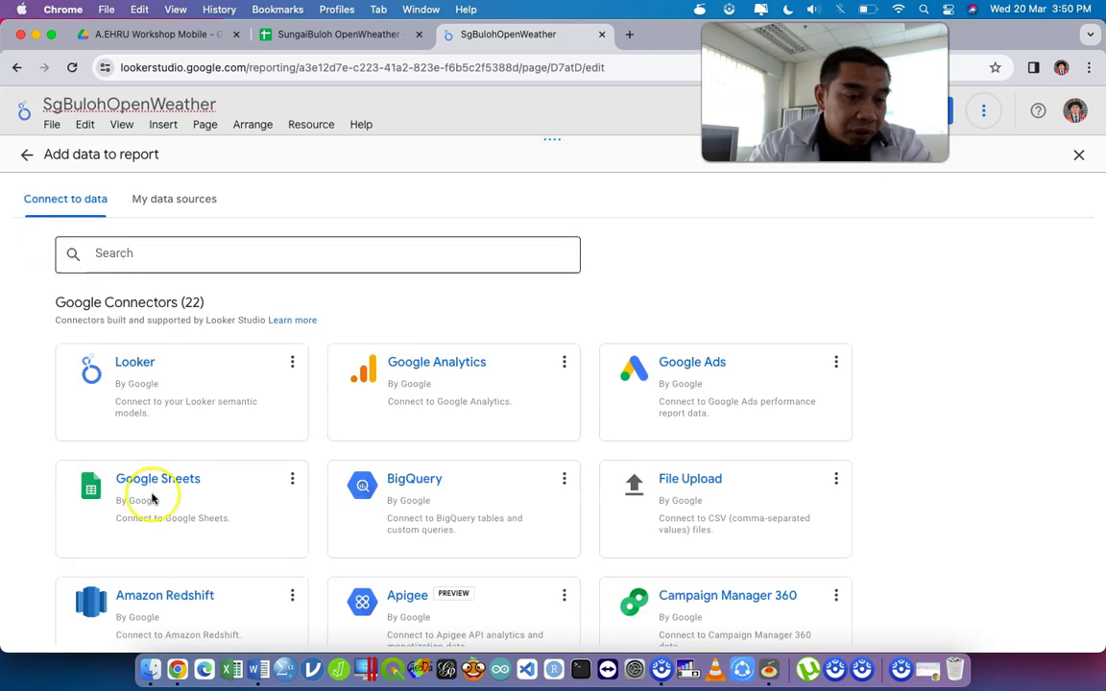
click(155, 476)
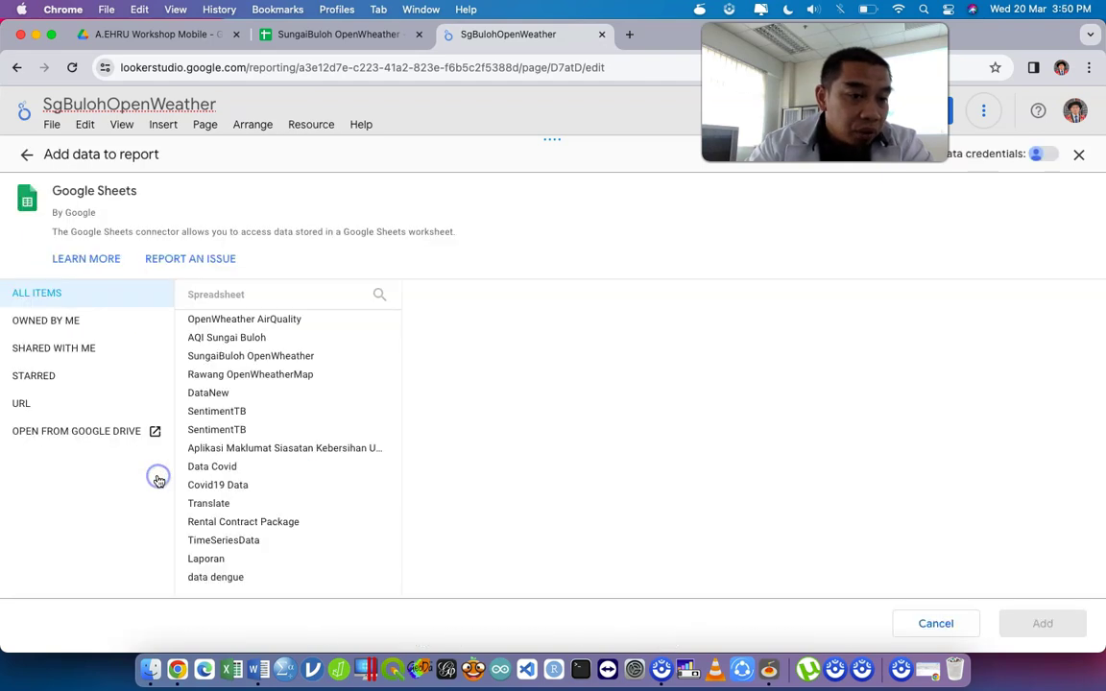
click(86, 404)
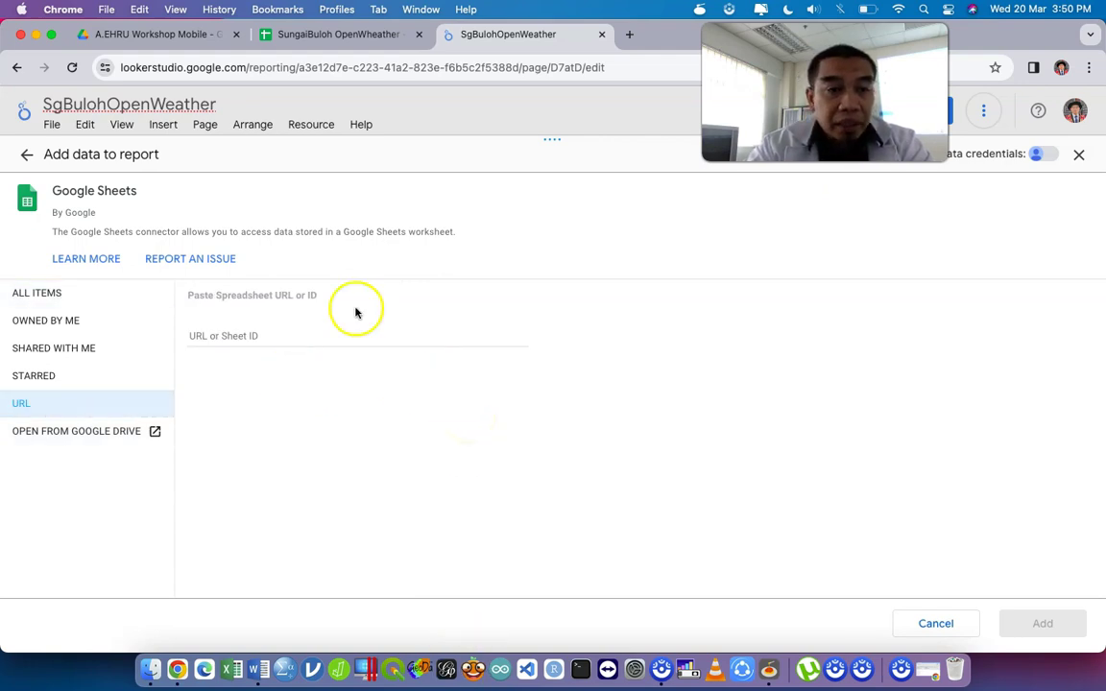
click(1079, 154)
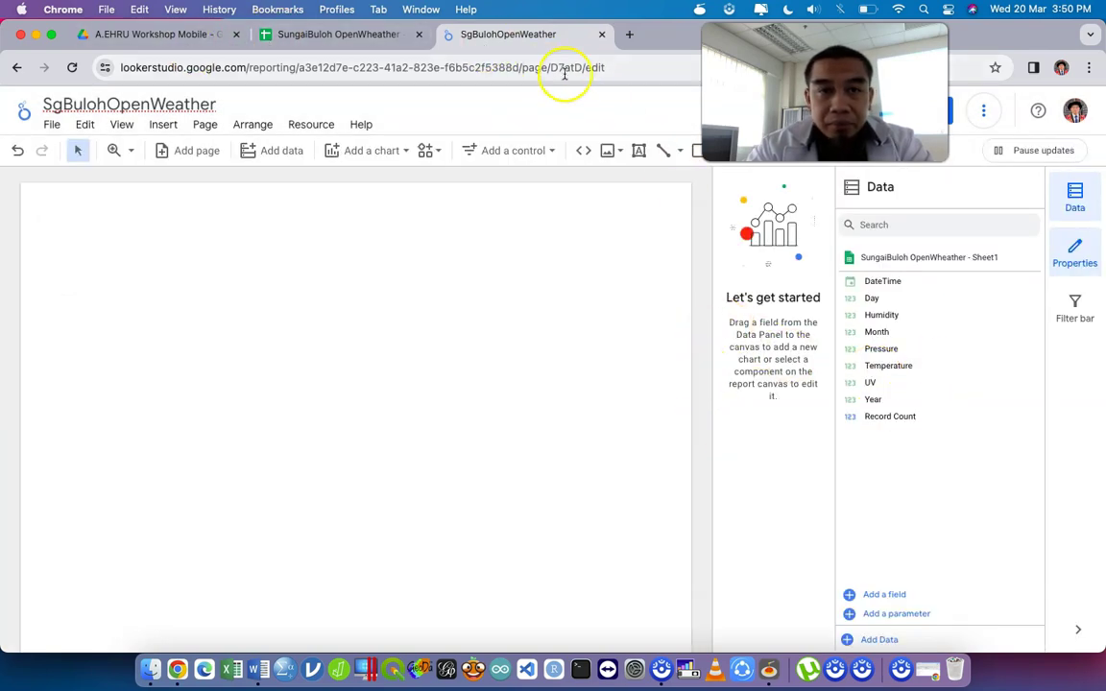
- Open and close a new browser tab, then reopen the Google Sheets URL entry and close it unused
click(629, 38)
text(google)
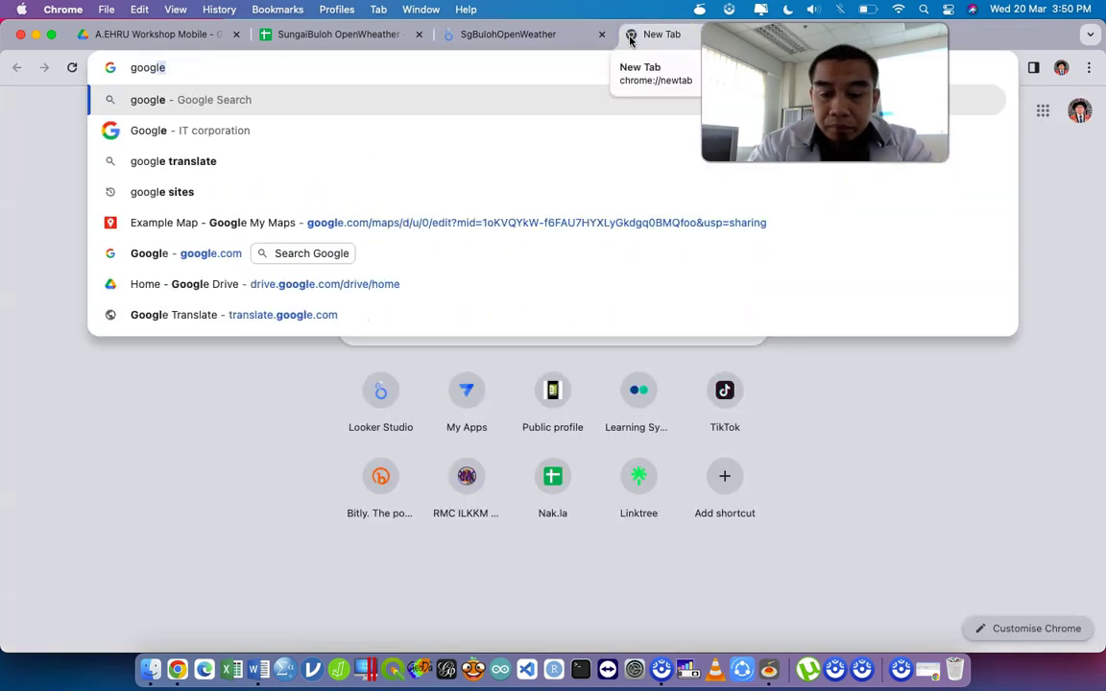
key(super+w)
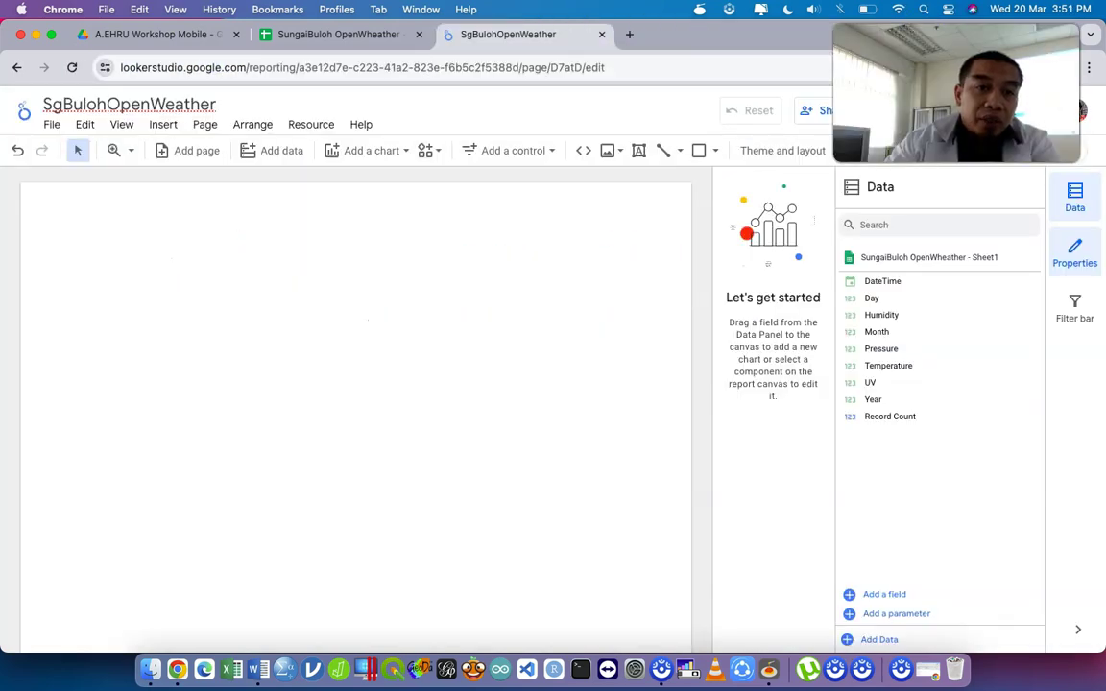
click(309, 124)
click(342, 164)
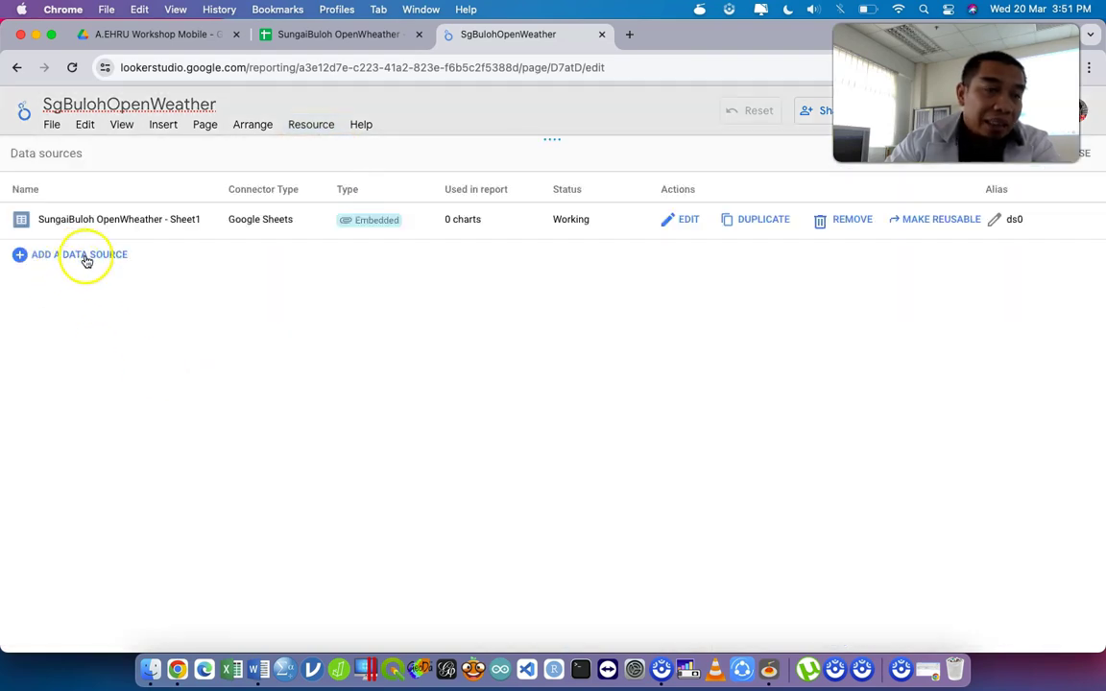
click(85, 257)
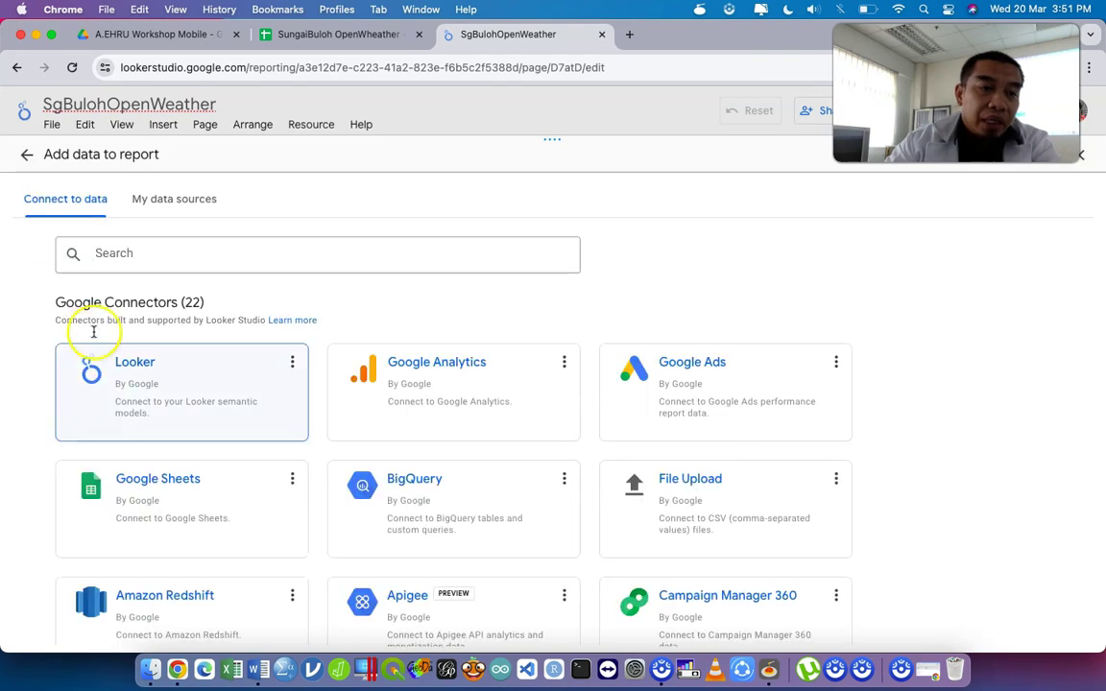
click(119, 490)
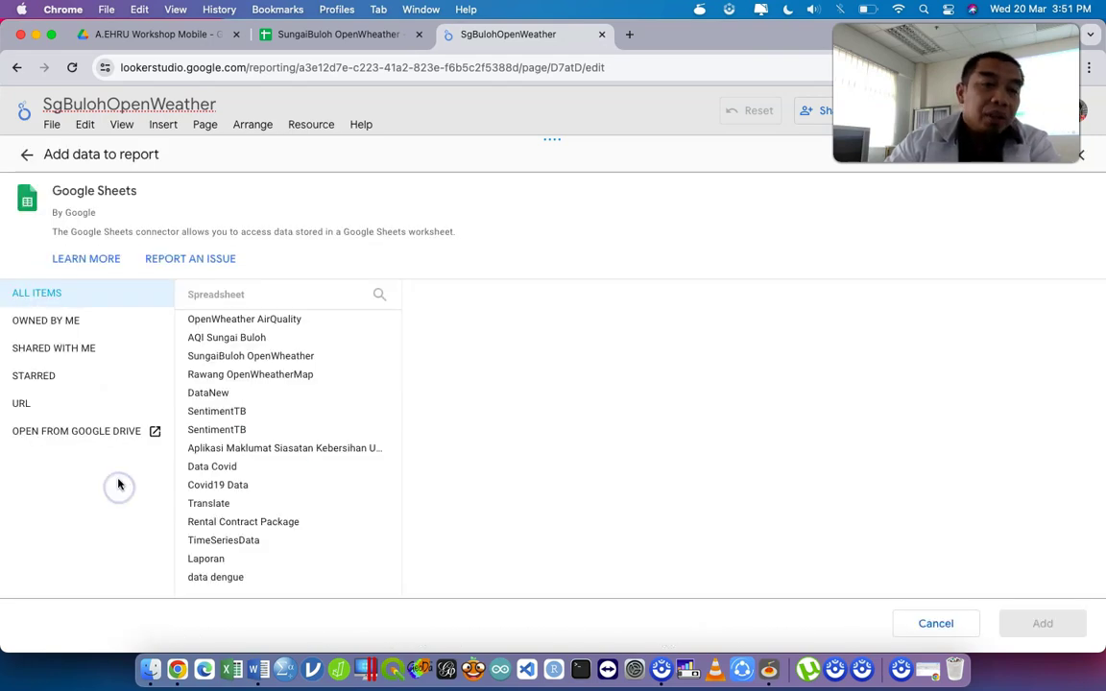
click(72, 404)
click(214, 335)
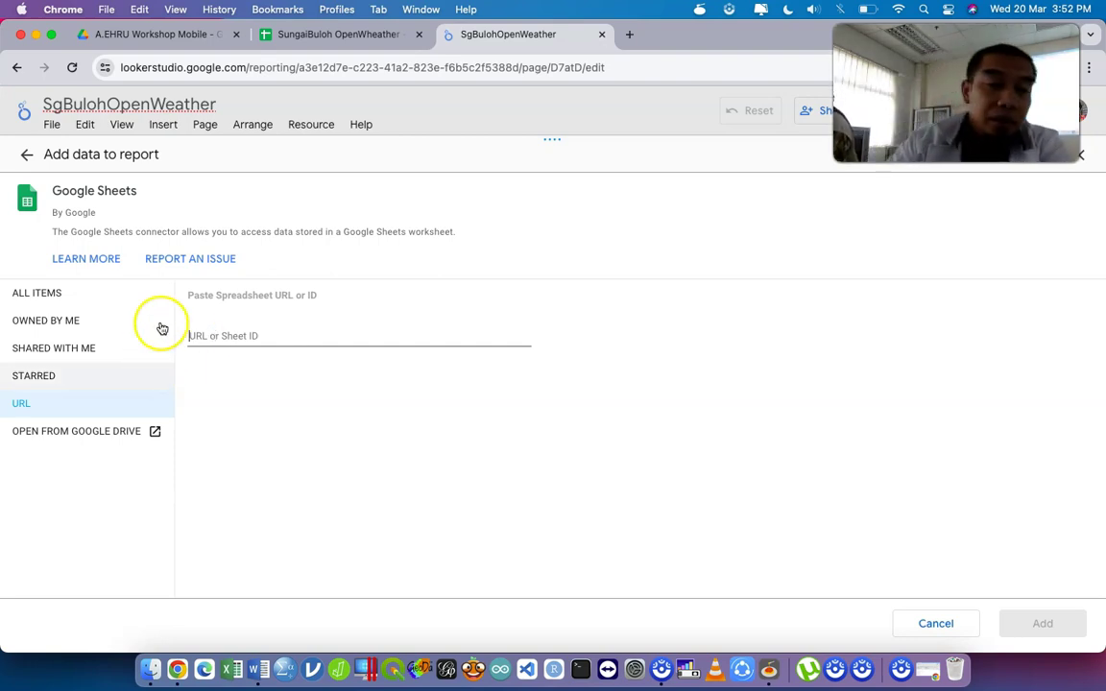
click(1080, 155)
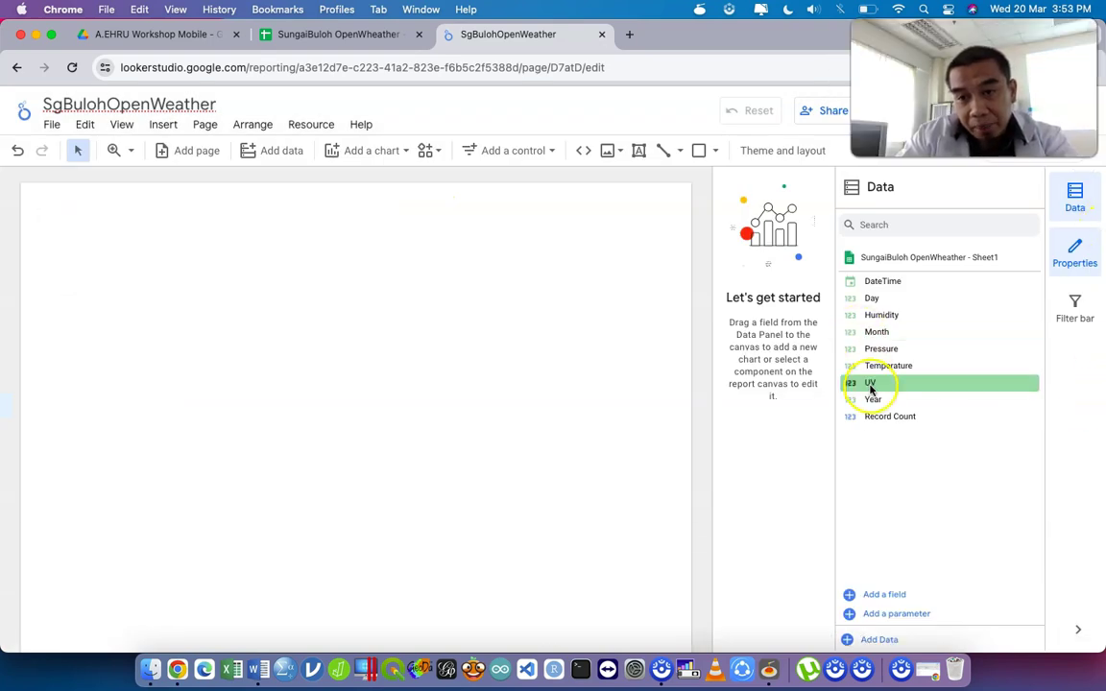
- Create a calculated field named Hour with the formula EXTRACT(HOUR from DateTime)
click(884, 594)
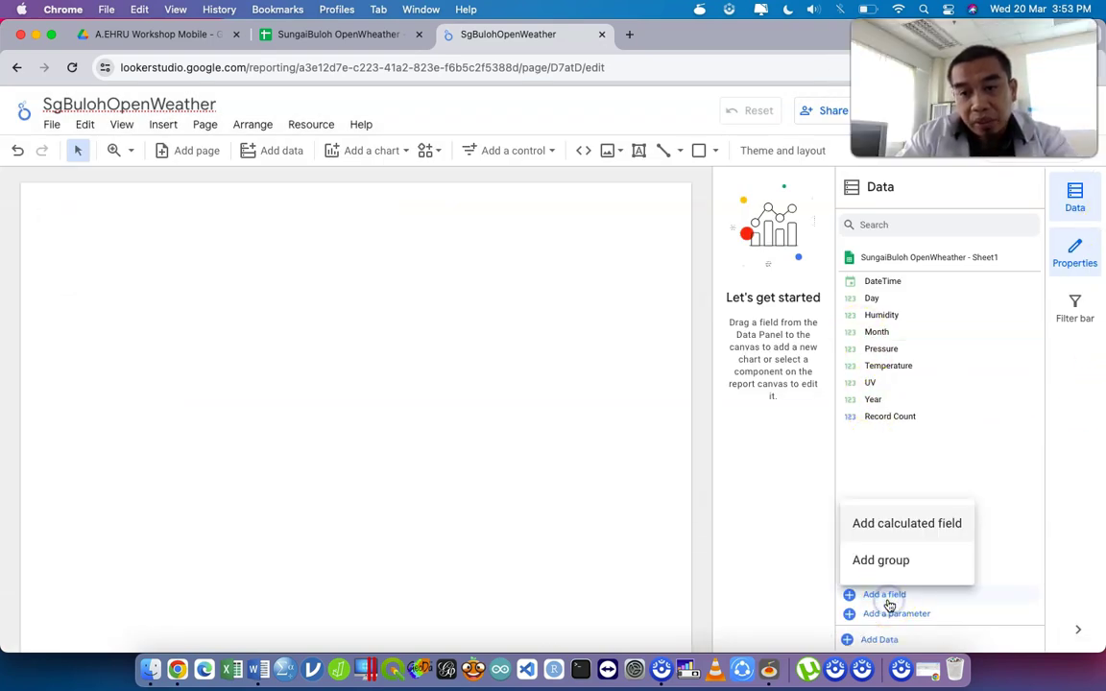
click(905, 525)
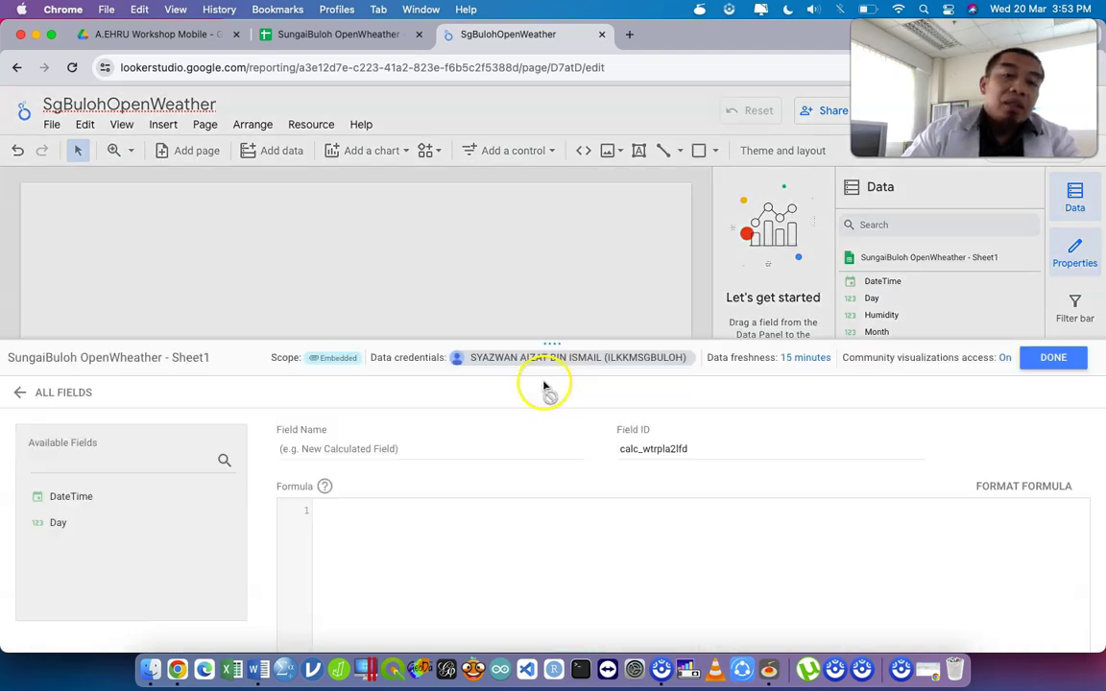
click(358, 437)
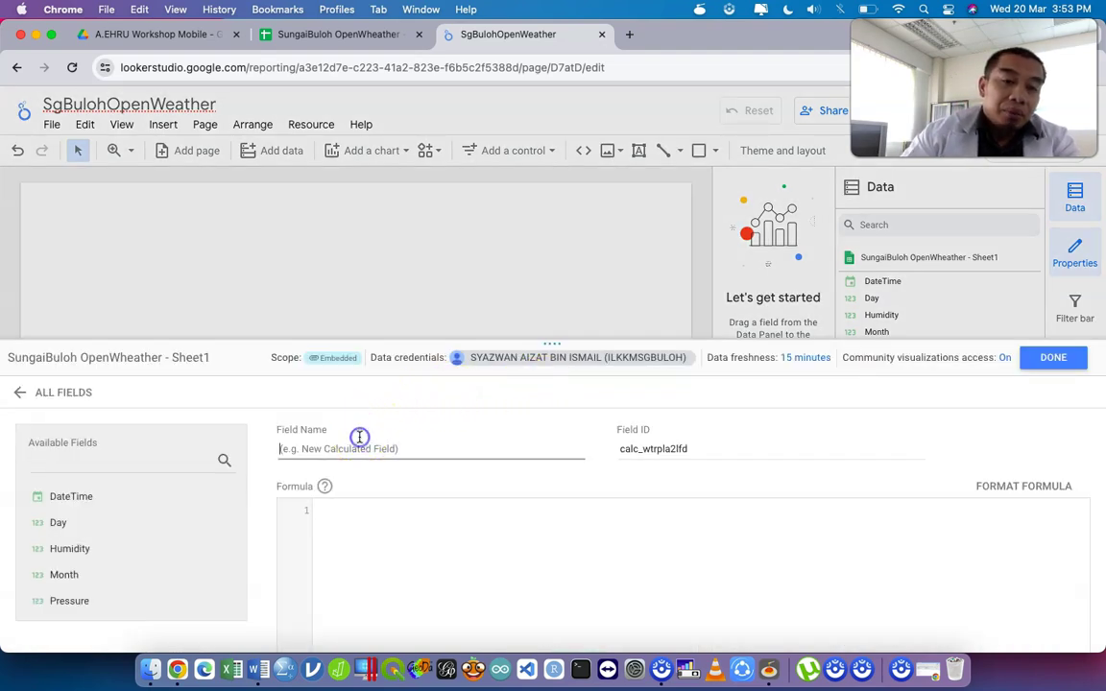
text(Hour)
click(396, 527)
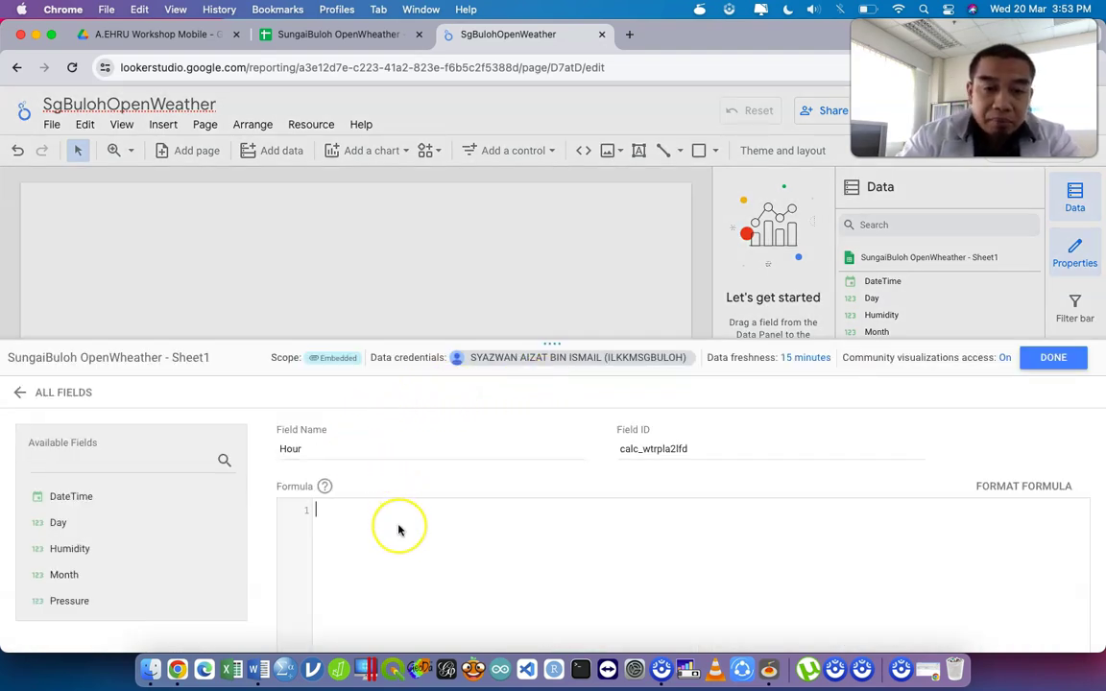
text(Ex)
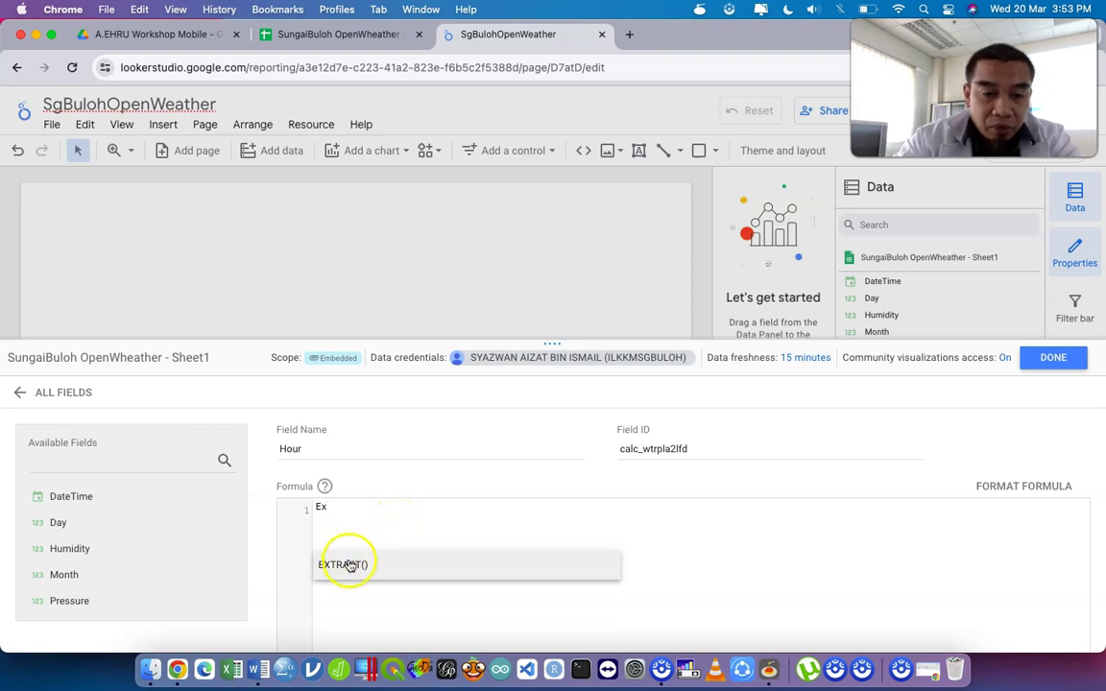
click(348, 564)
text(HOUR)
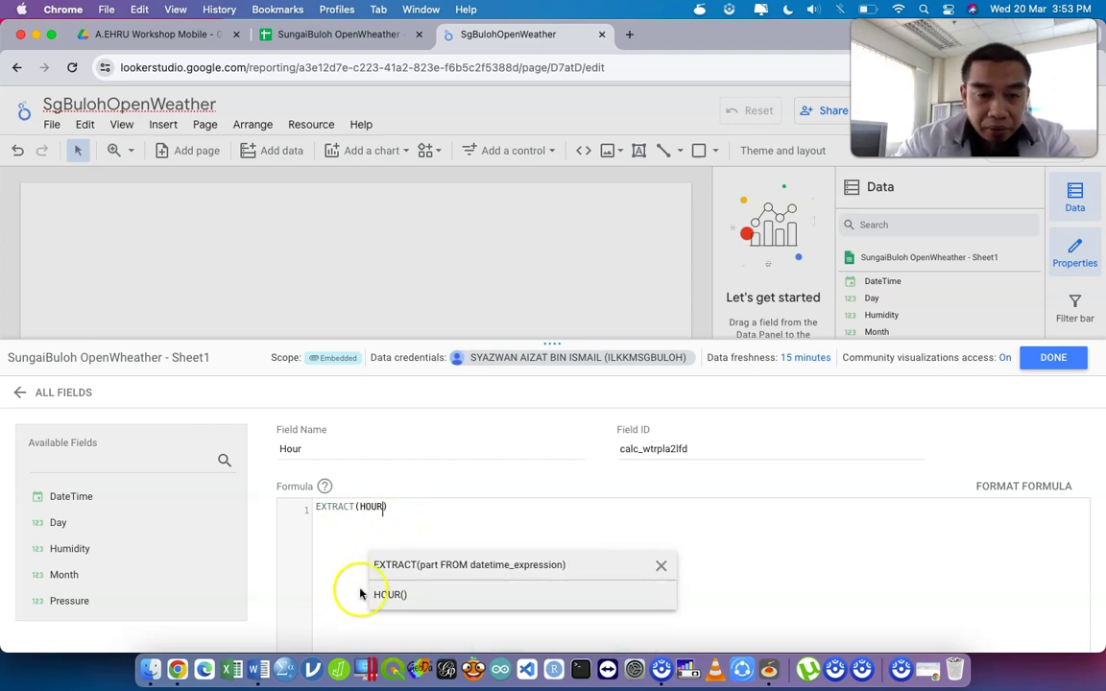
click(407, 598)
key(BackSpace)
text(from Date)
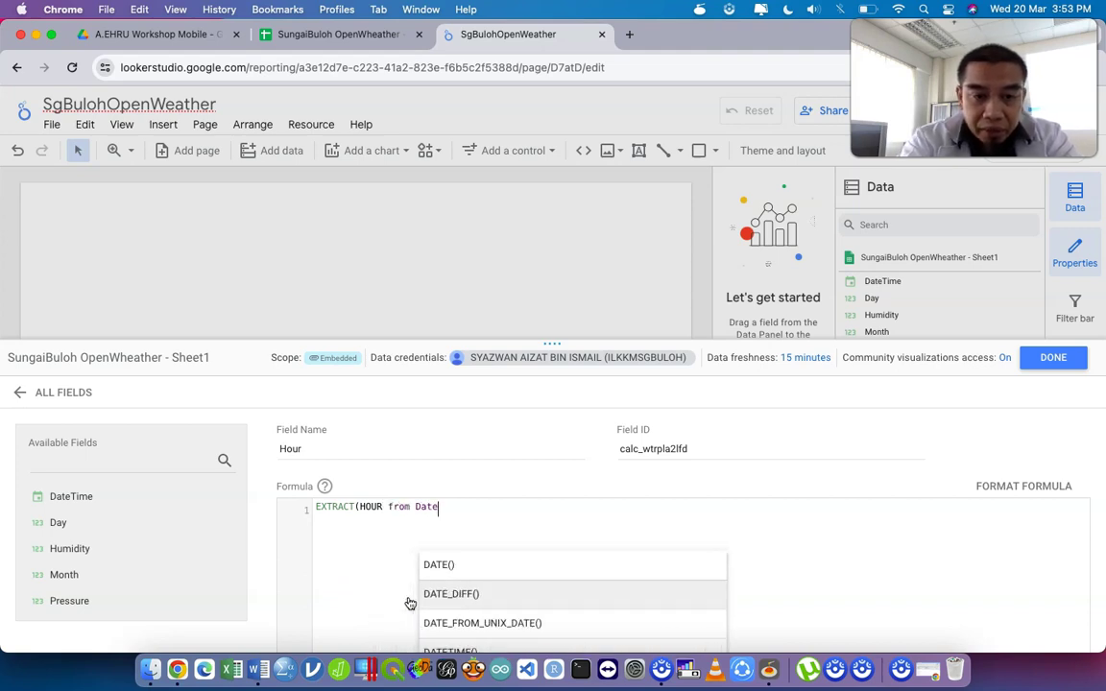
text(ime ))
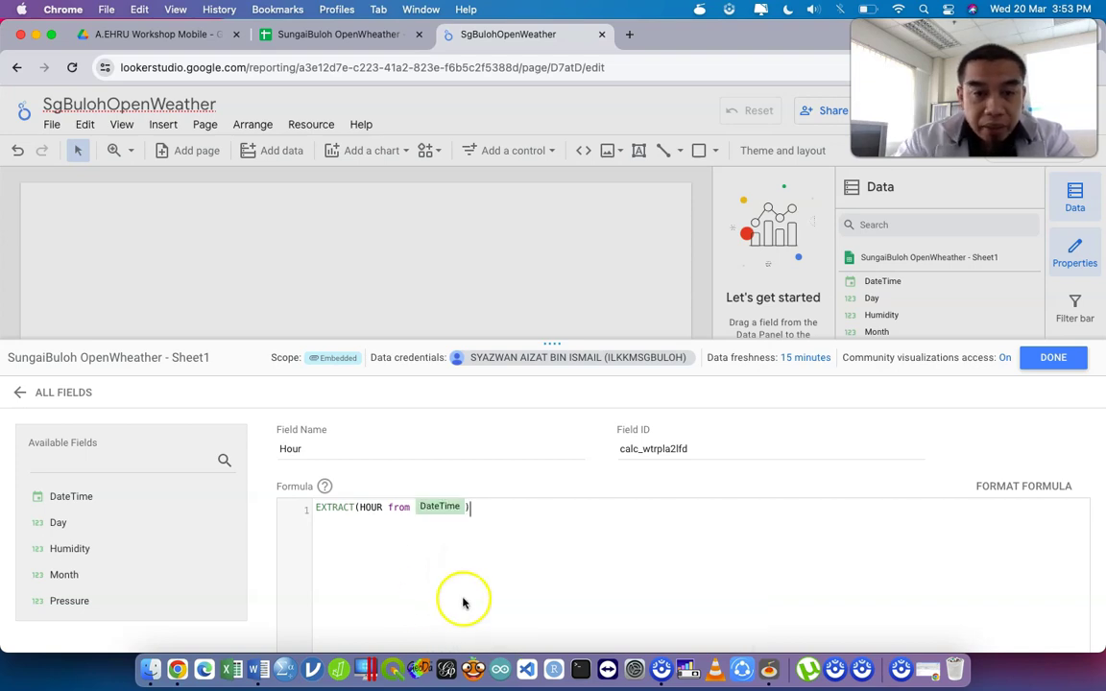
- Save the Hour field and close the field editor
scroll(526, 592, down, 2)
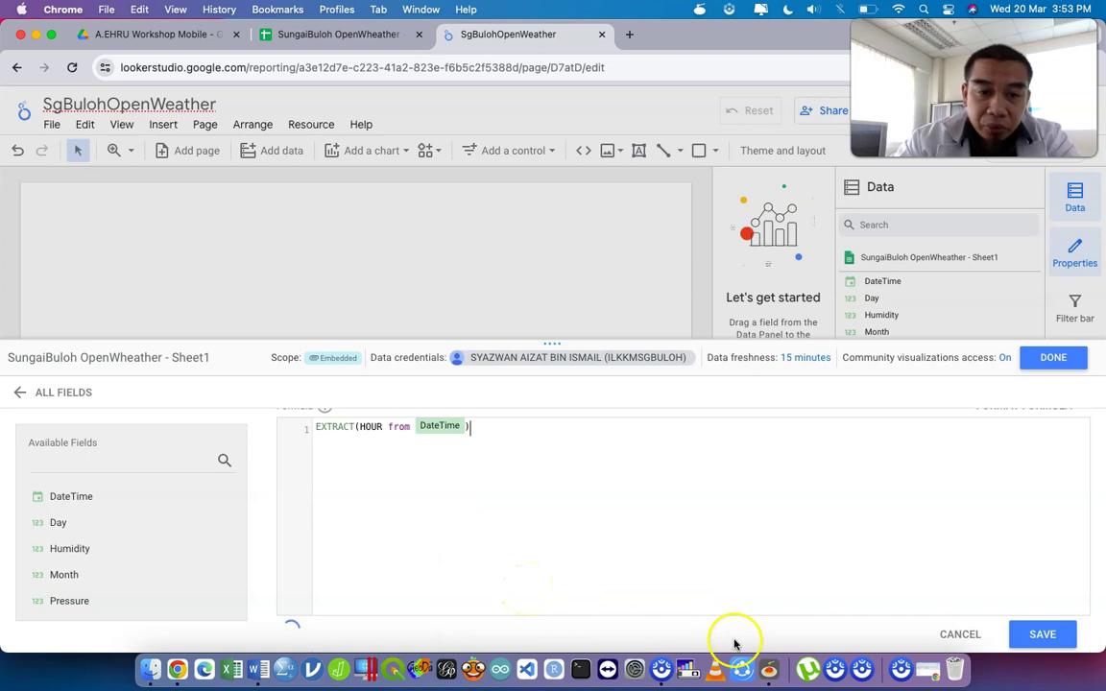
click(1046, 636)
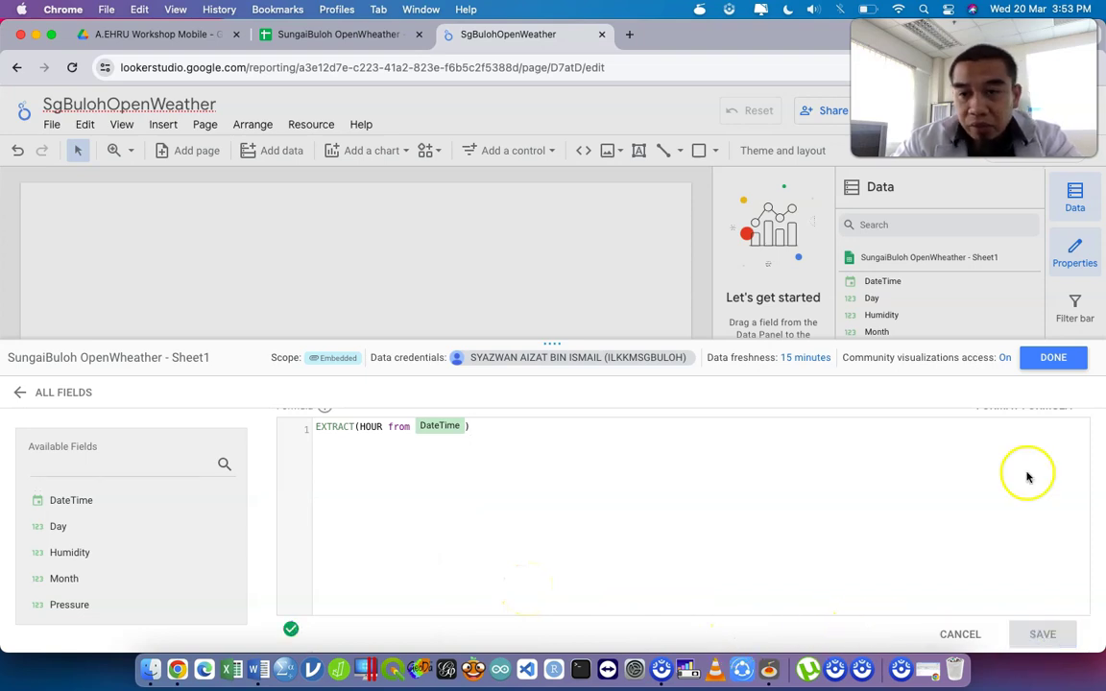
click(1053, 357)
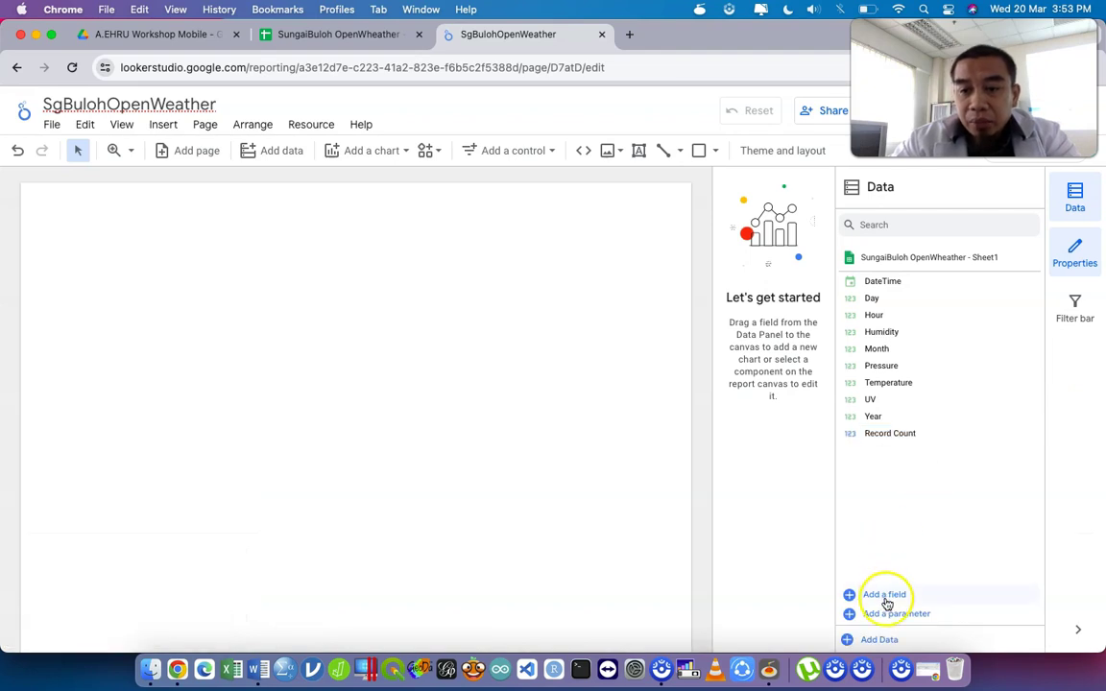
click(885, 597)
- Create and save a calculated field named Minute with formula EXTRACT(MINUTE from DateTime)
click(887, 525)
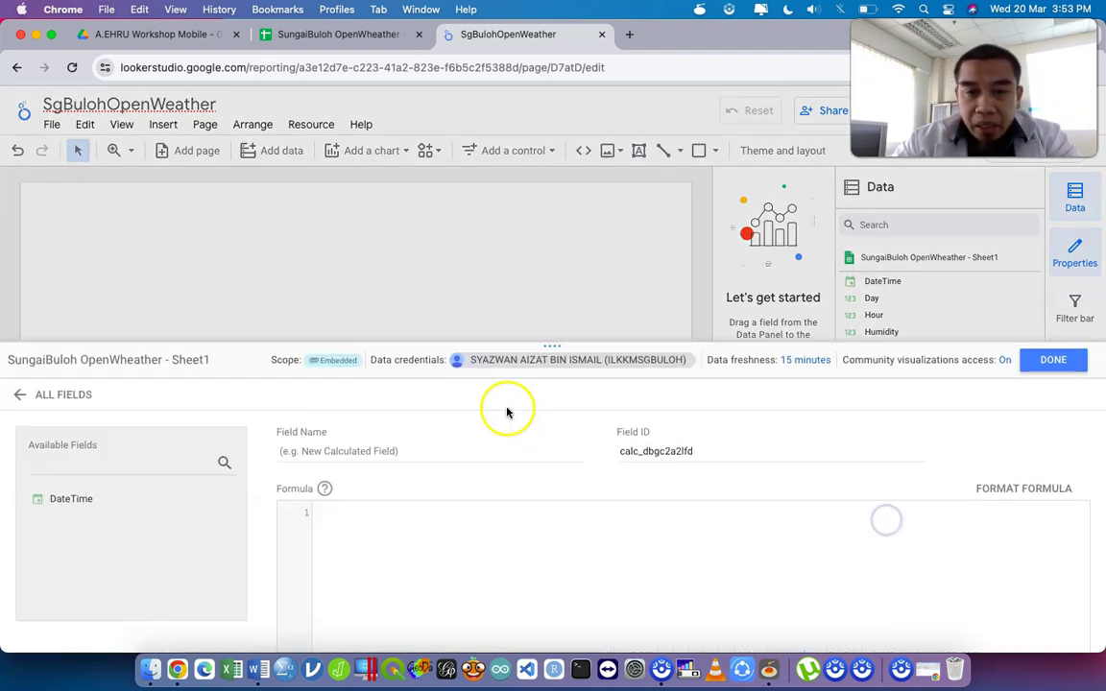
click(406, 448)
text(Minute)
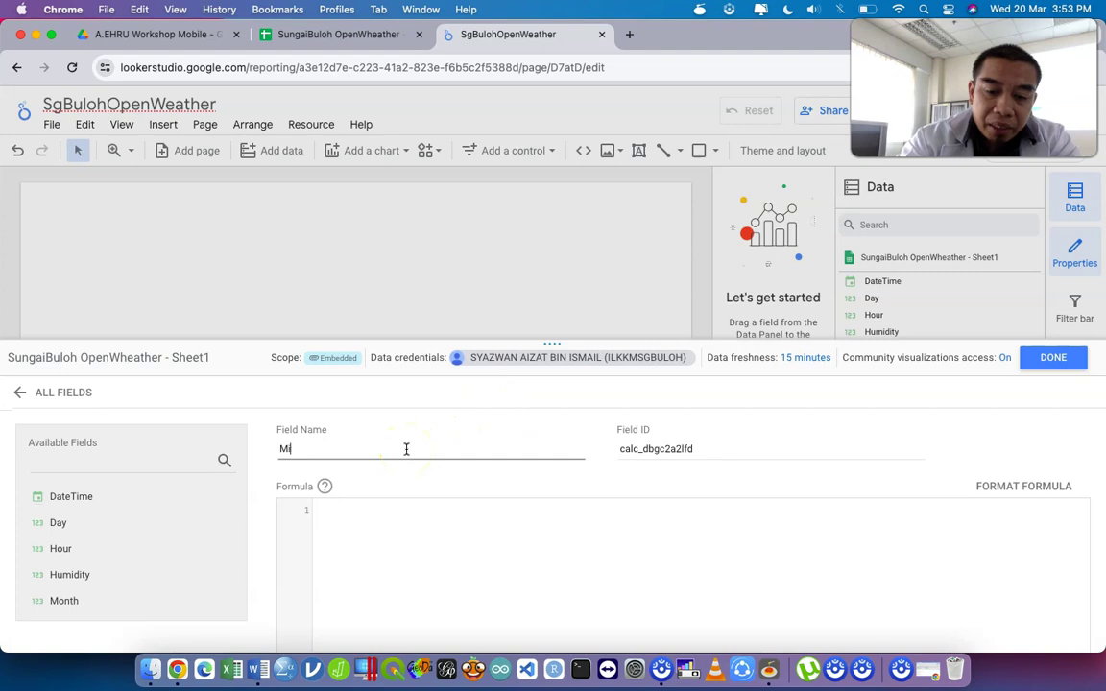
click(457, 504)
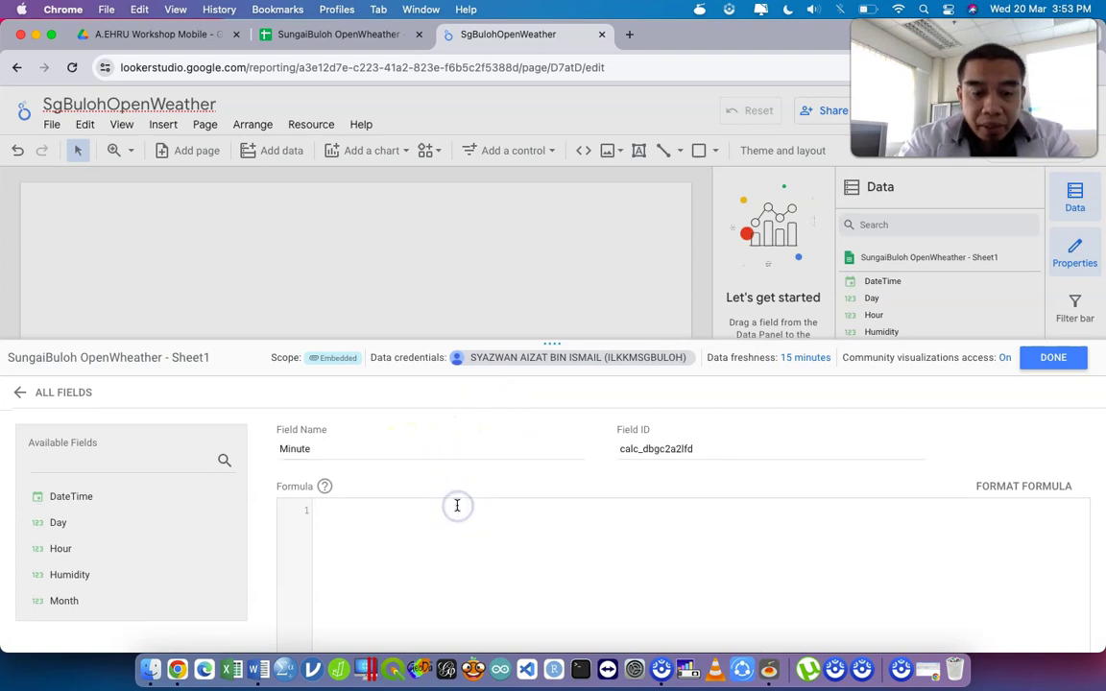
text(Extra)
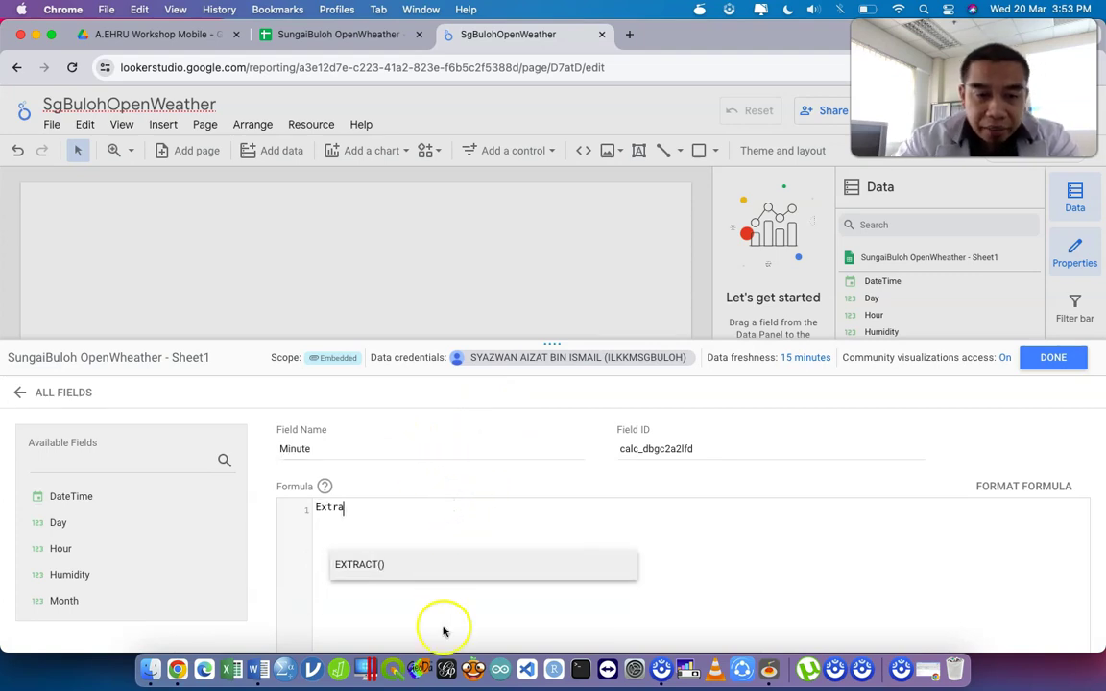
click(470, 565)
text(MINU)
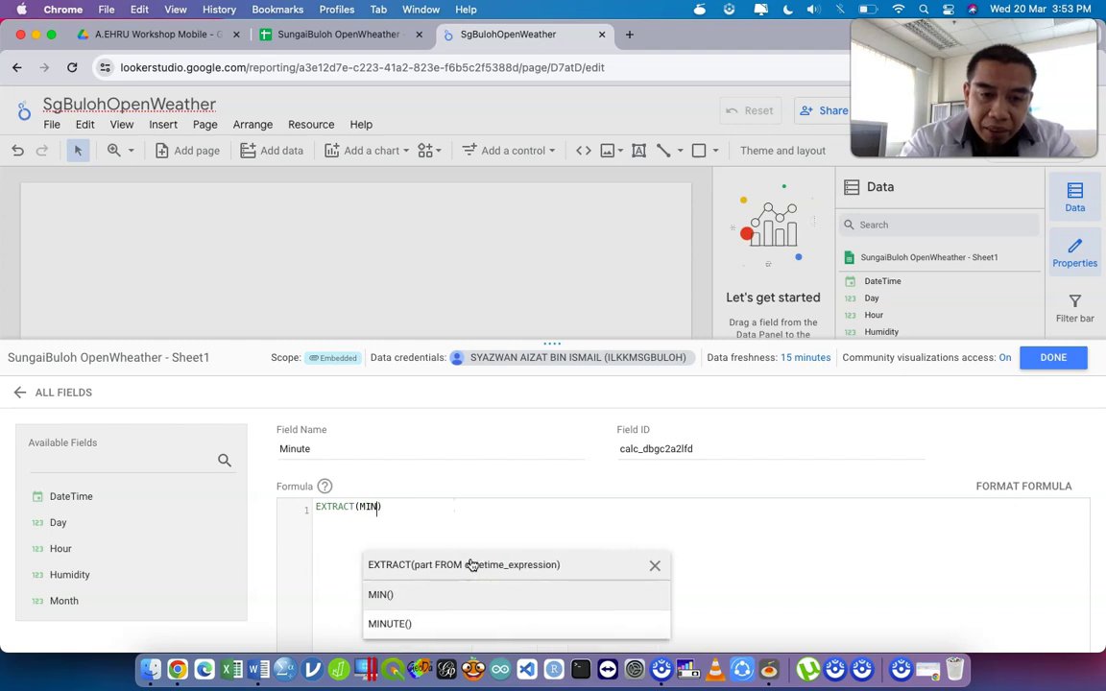
text(TE )
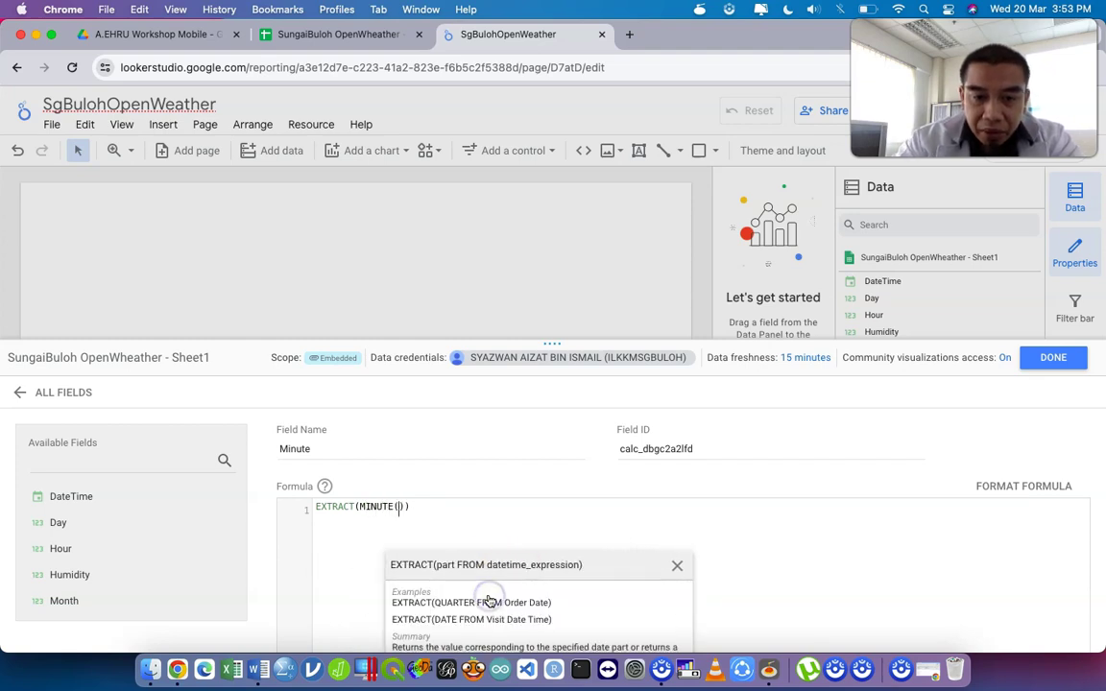
text(from)
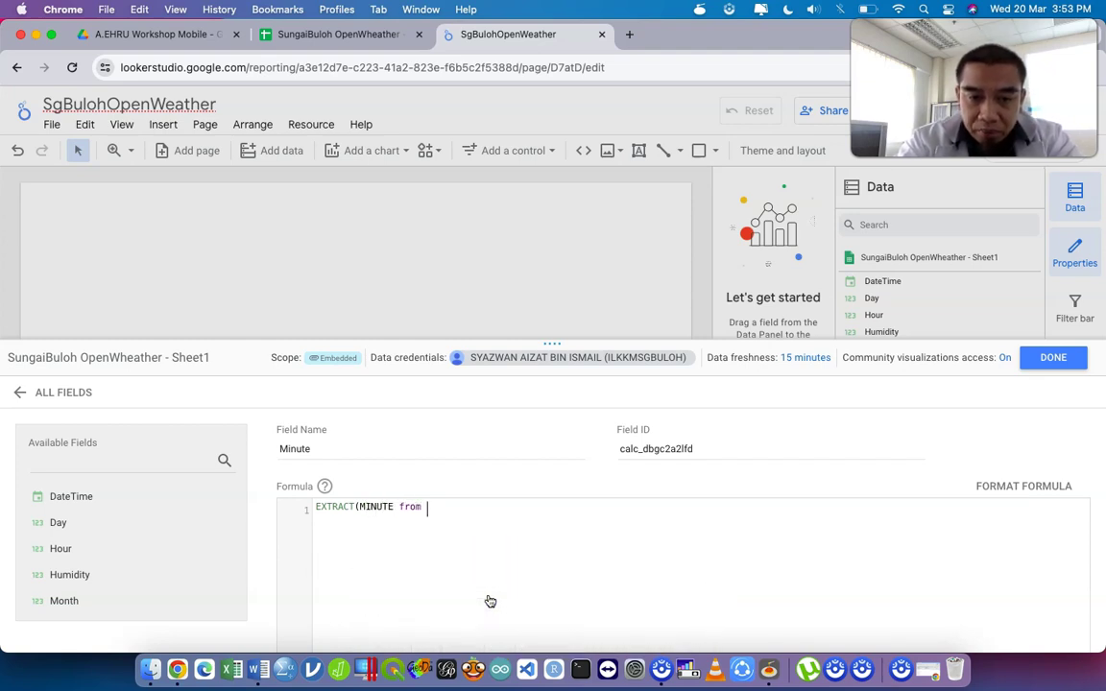
click(160, 498)
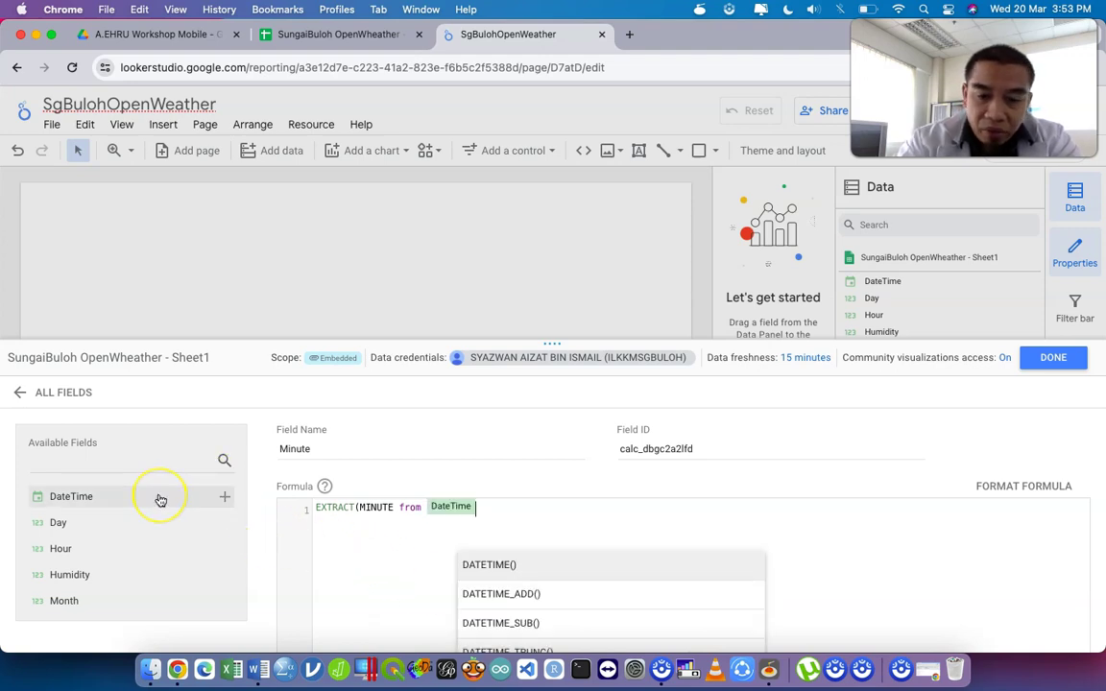
text())
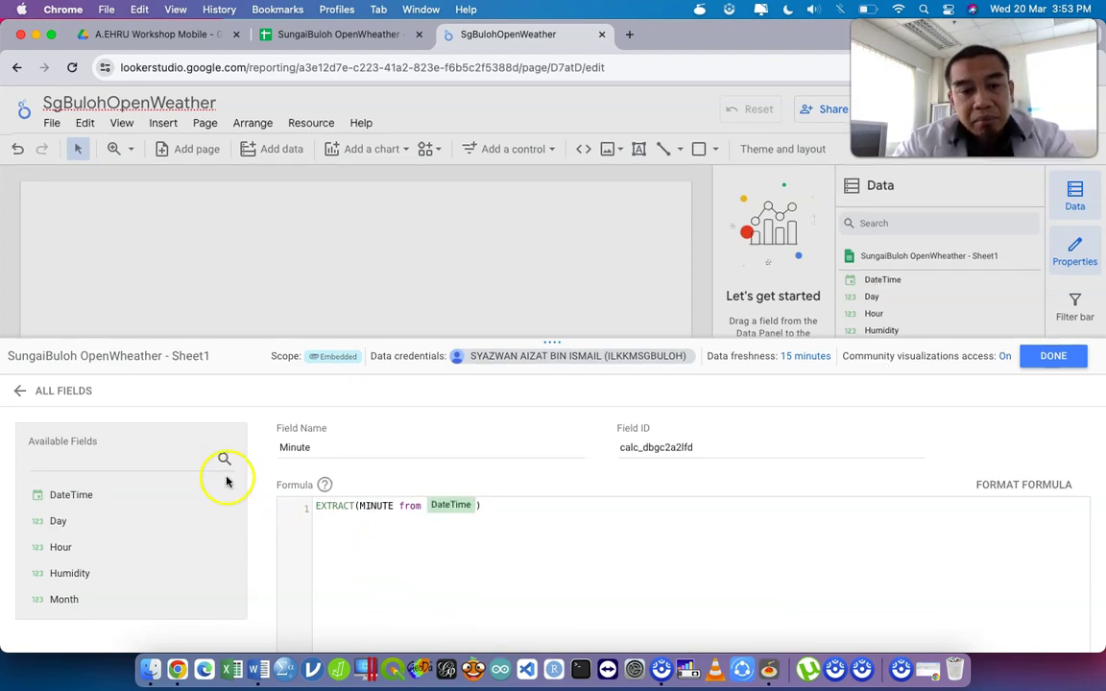
scroll(307, 567, down, 2)
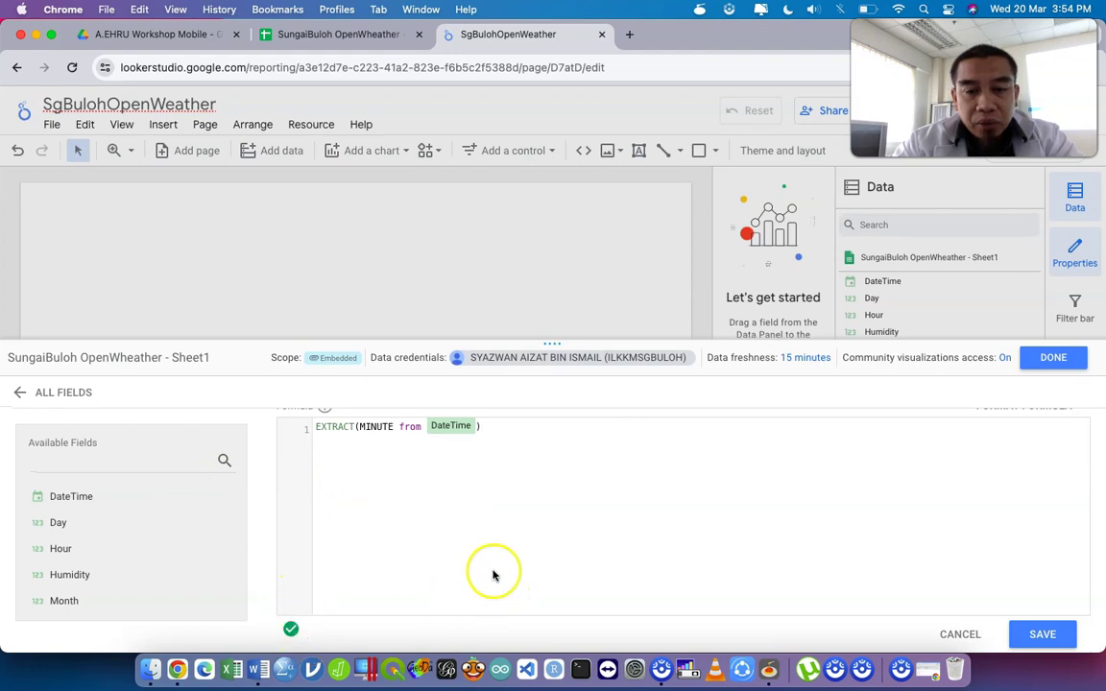
click(1060, 636)
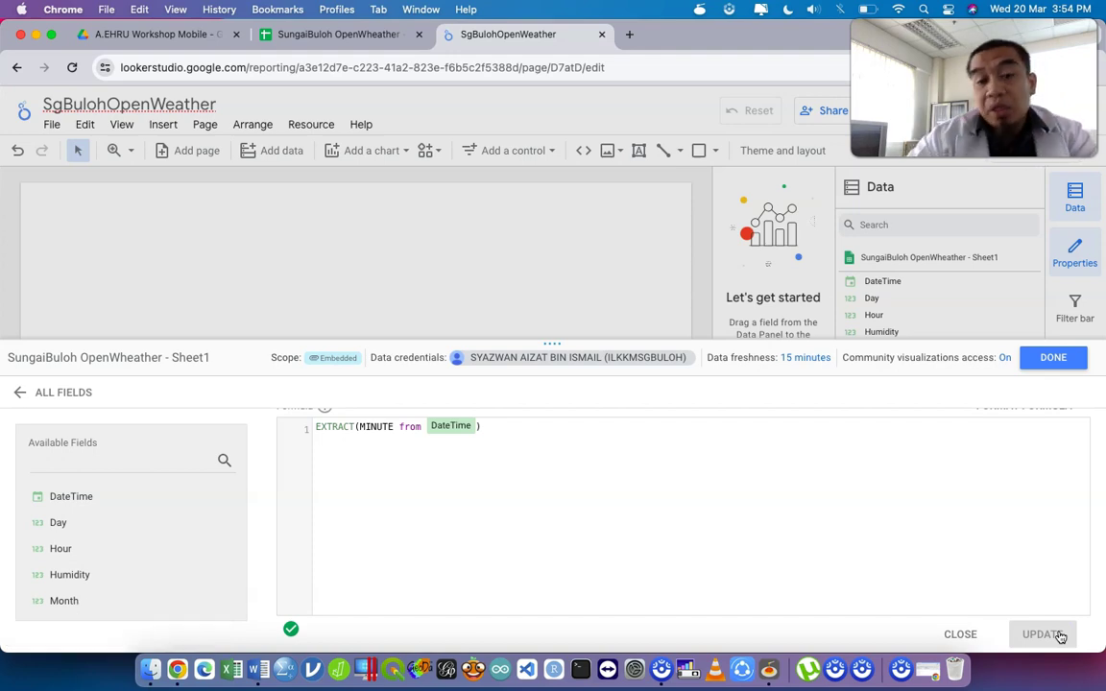
click(1053, 361)
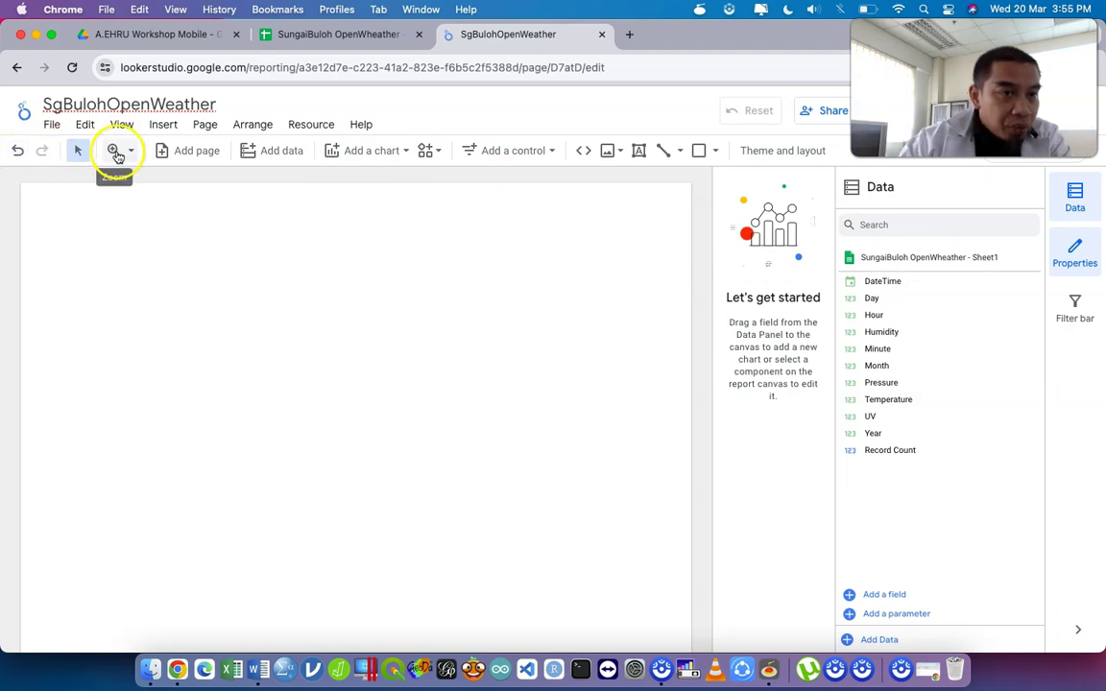
- Browse the Add data, Add a chart and Add a control menus, ending with the chart types list shown
click(276, 152)
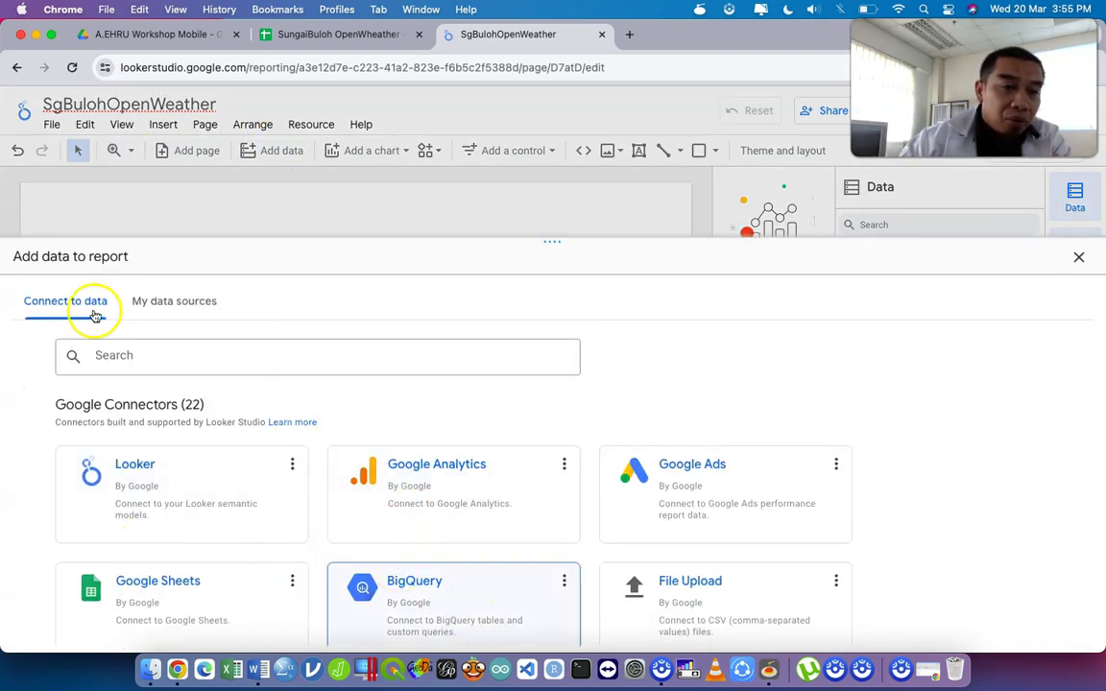
click(1078, 257)
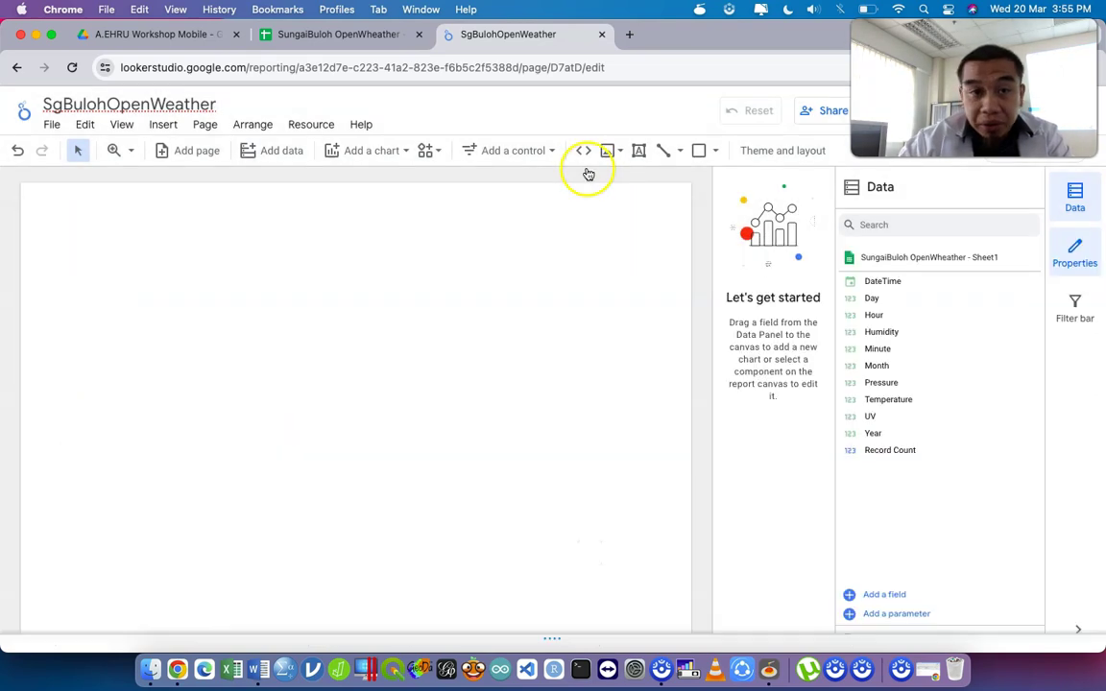
click(332, 155)
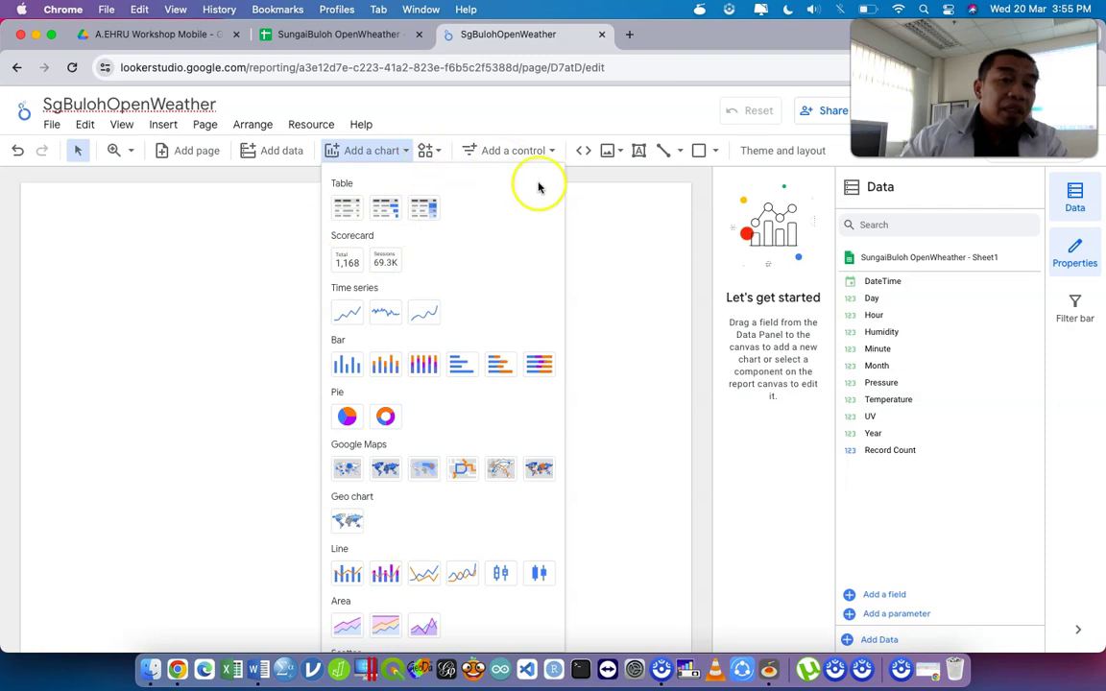
click(607, 230)
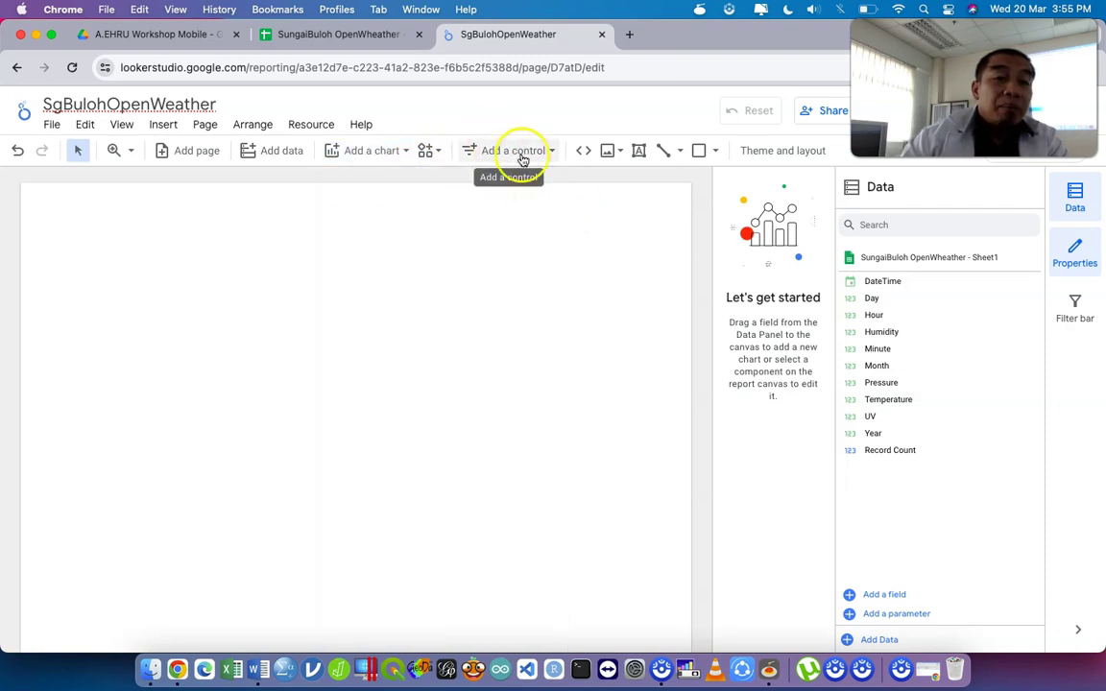
click(522, 159)
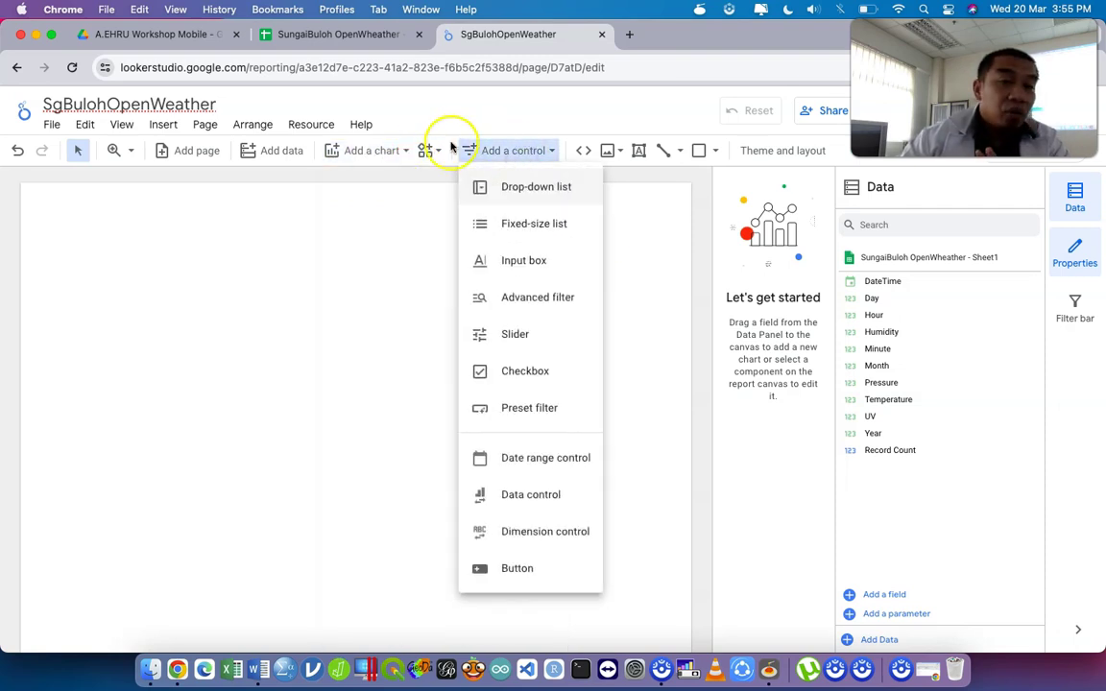
click(374, 154)
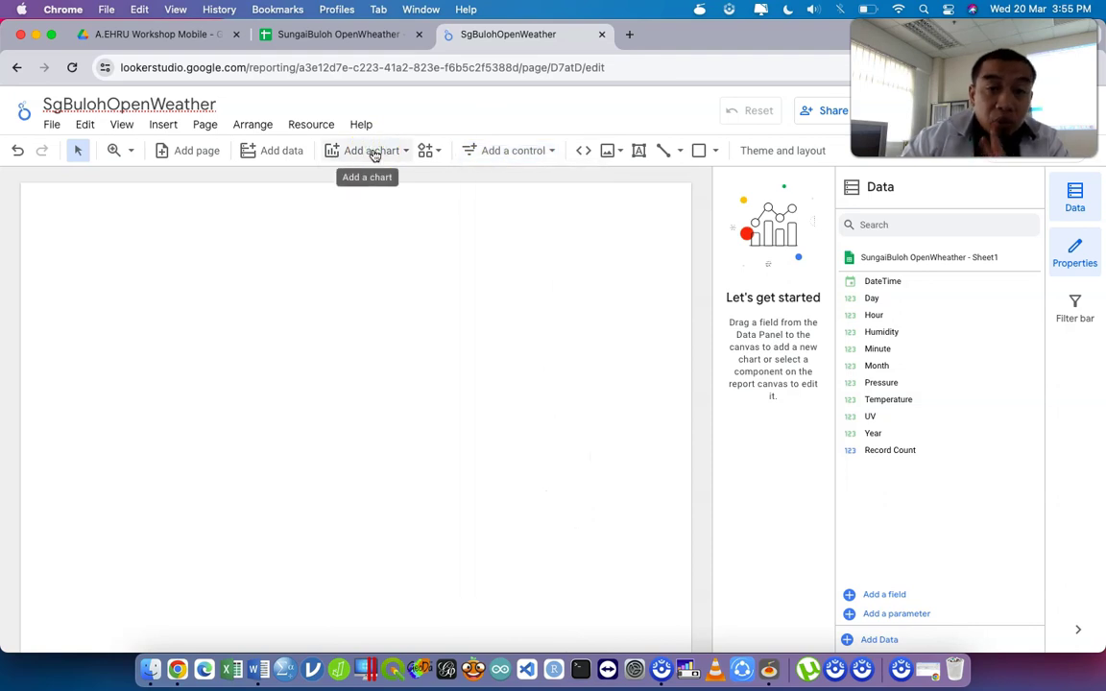
click(374, 154)
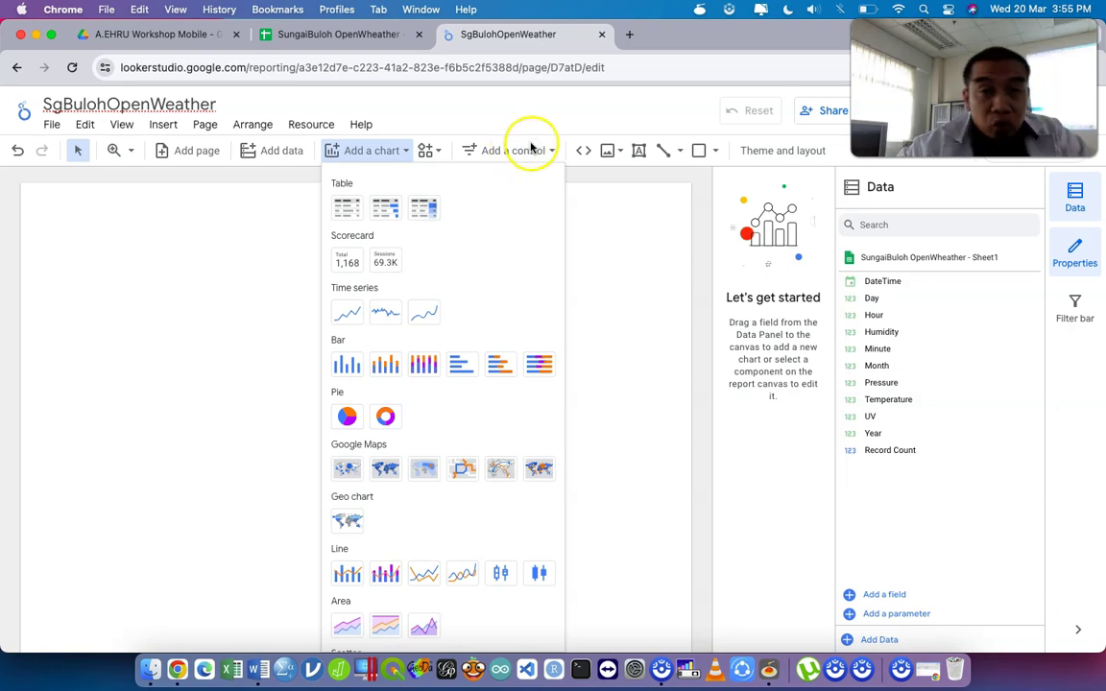
click(531, 147)
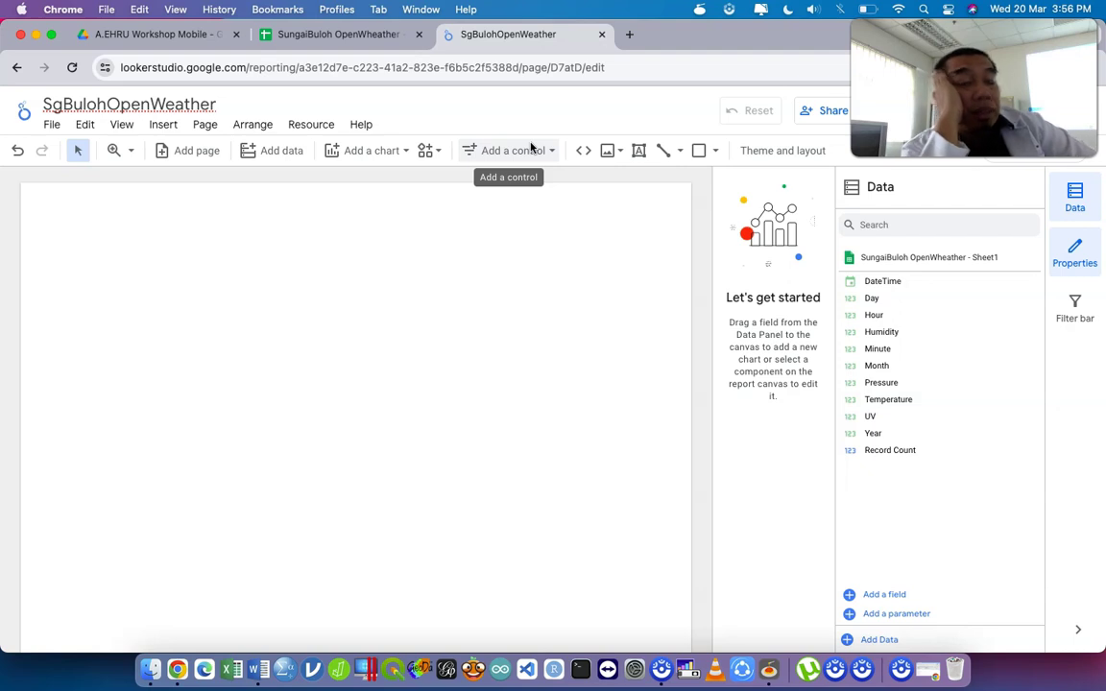
click(389, 155)
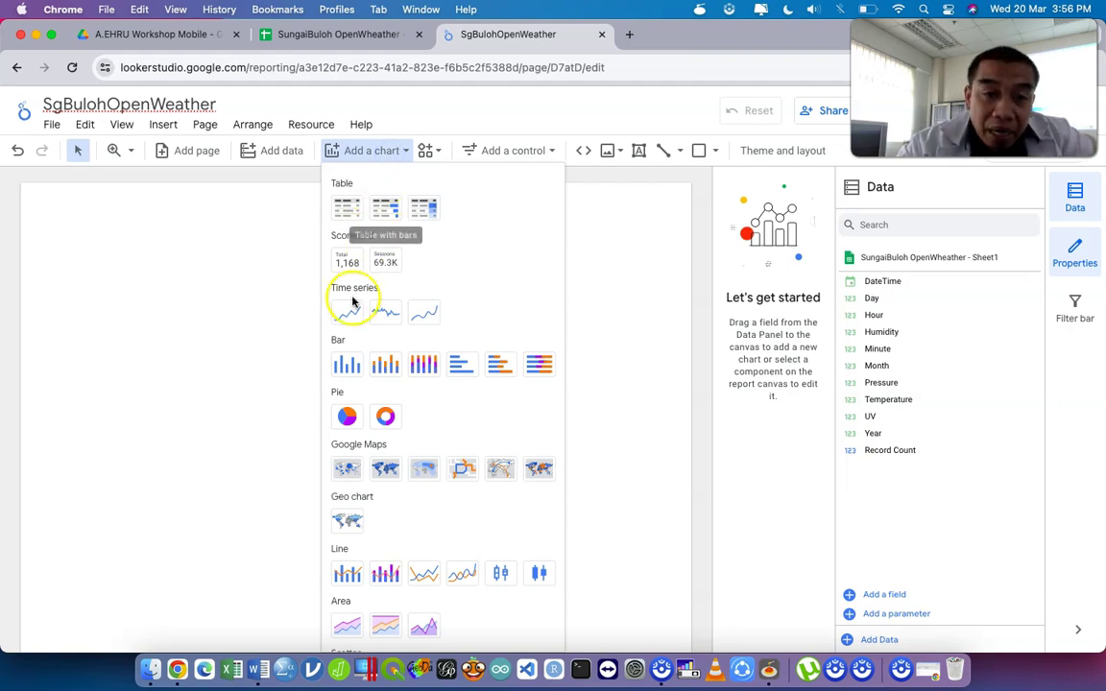
- Draw a combo chart on the page and widen it toward the left edge
click(346, 576)
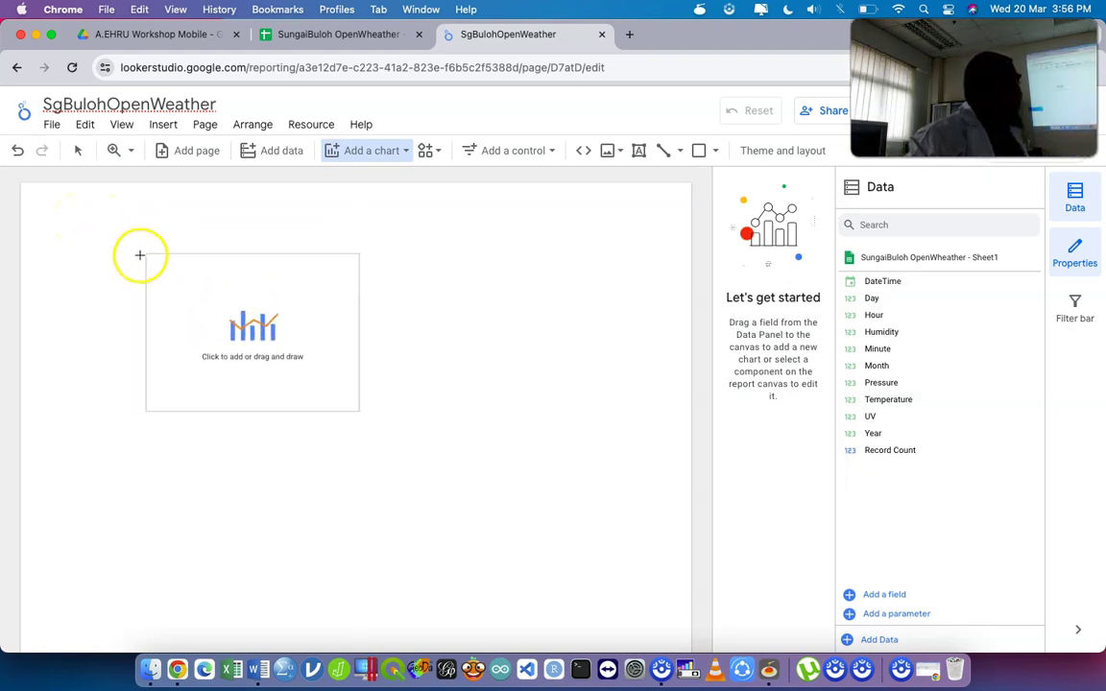
drag(127, 250, 650, 552)
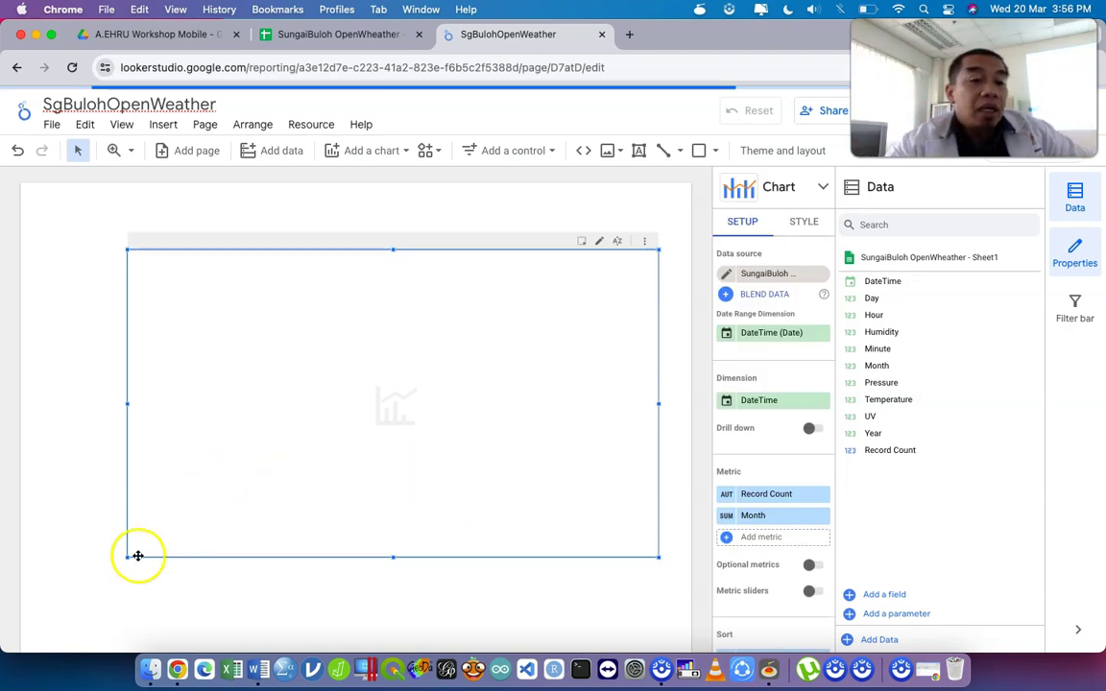
drag(124, 560, 59, 558)
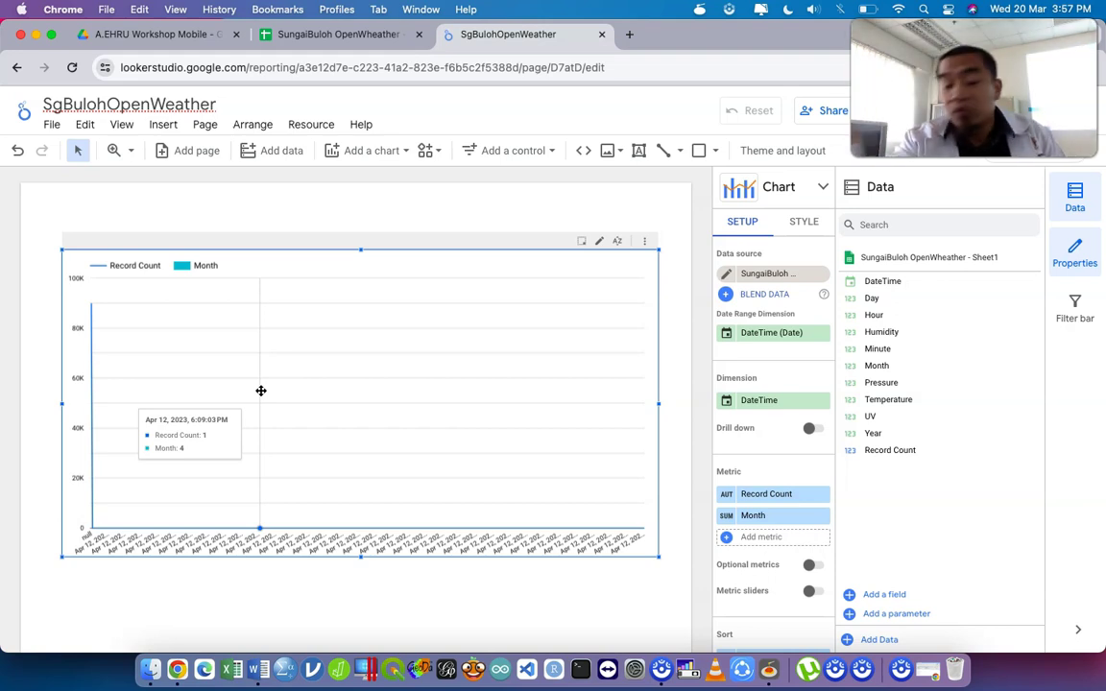
click(392, 434)
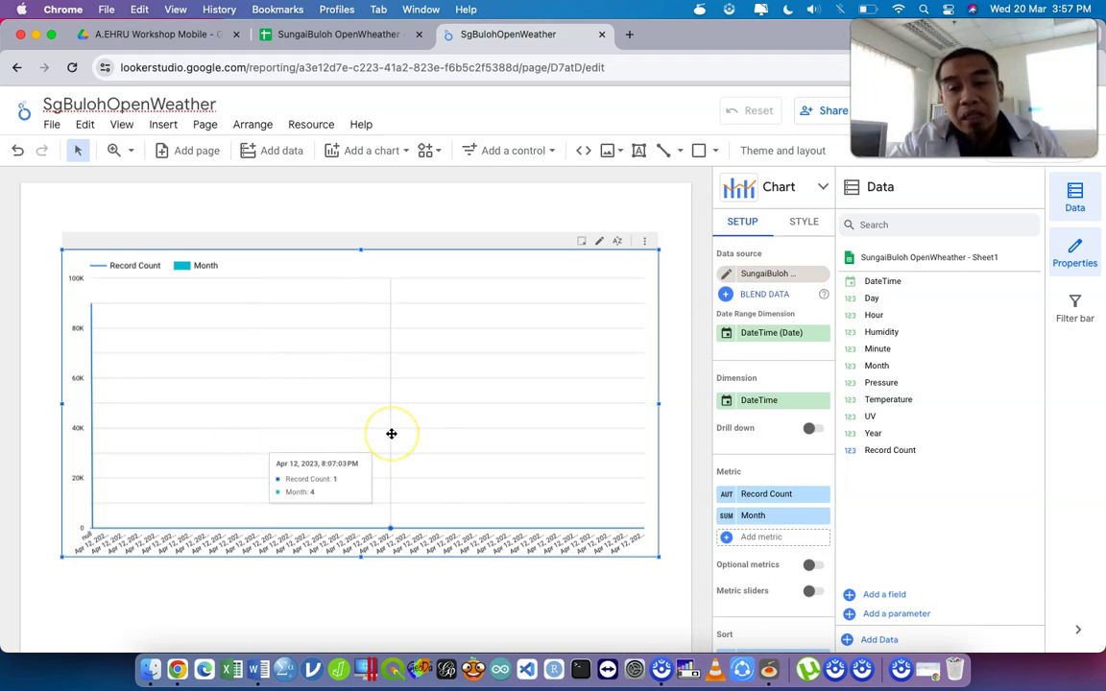
- Switch the combo chart's dimension from DateTime to Day, then to Hour
click(764, 401)
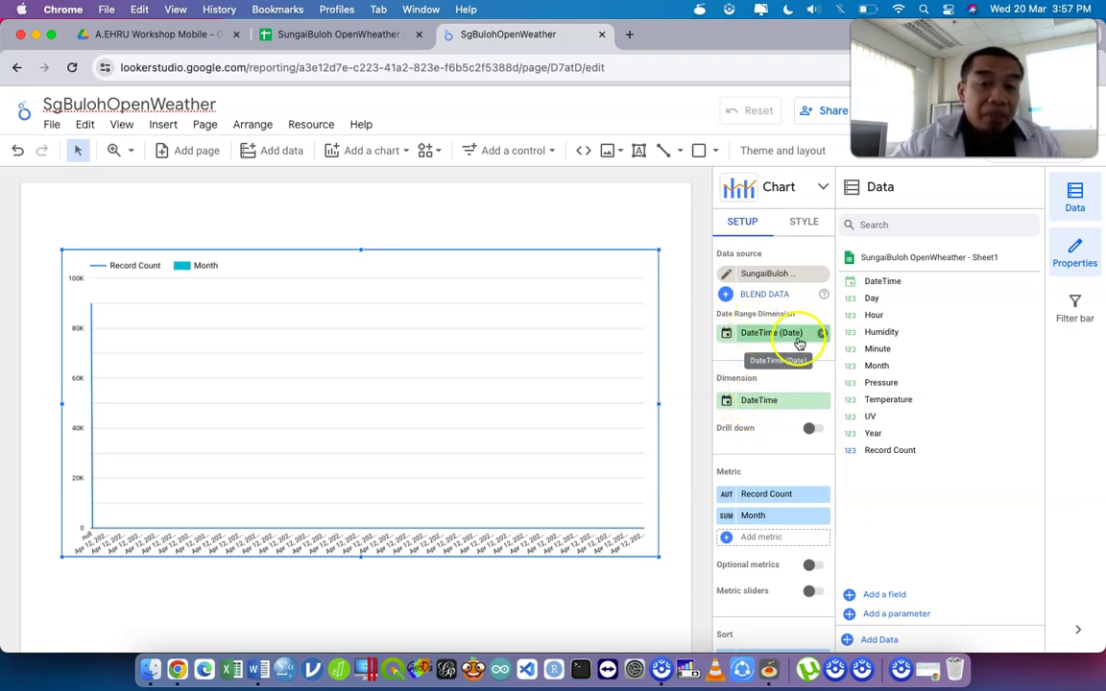
click(790, 402)
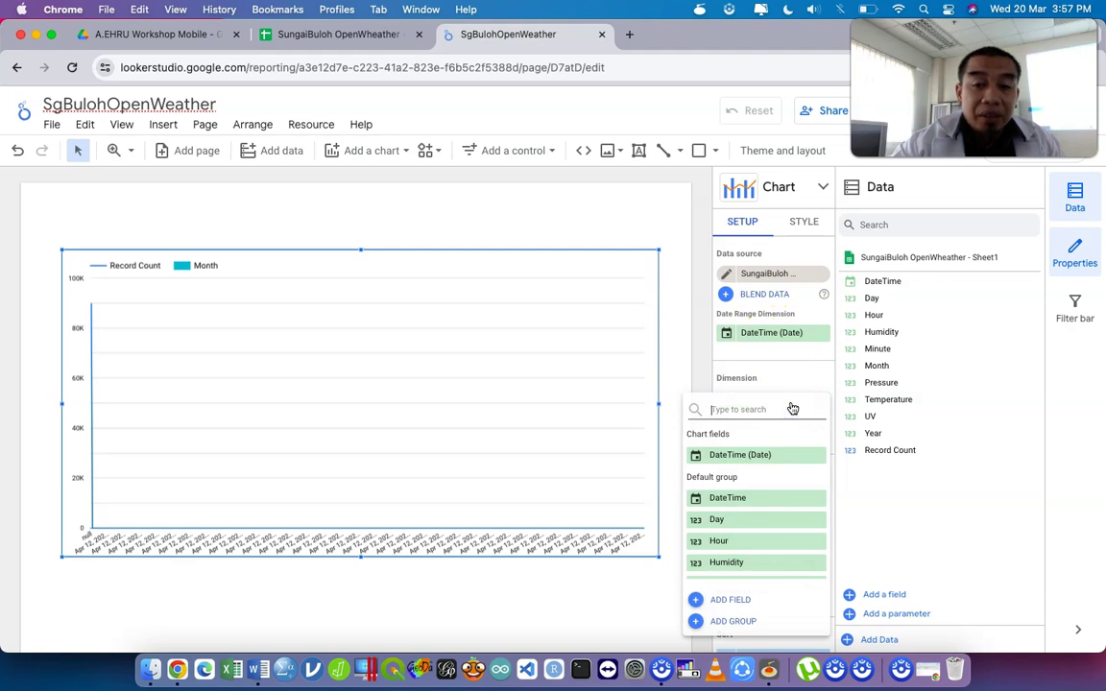
click(745, 527)
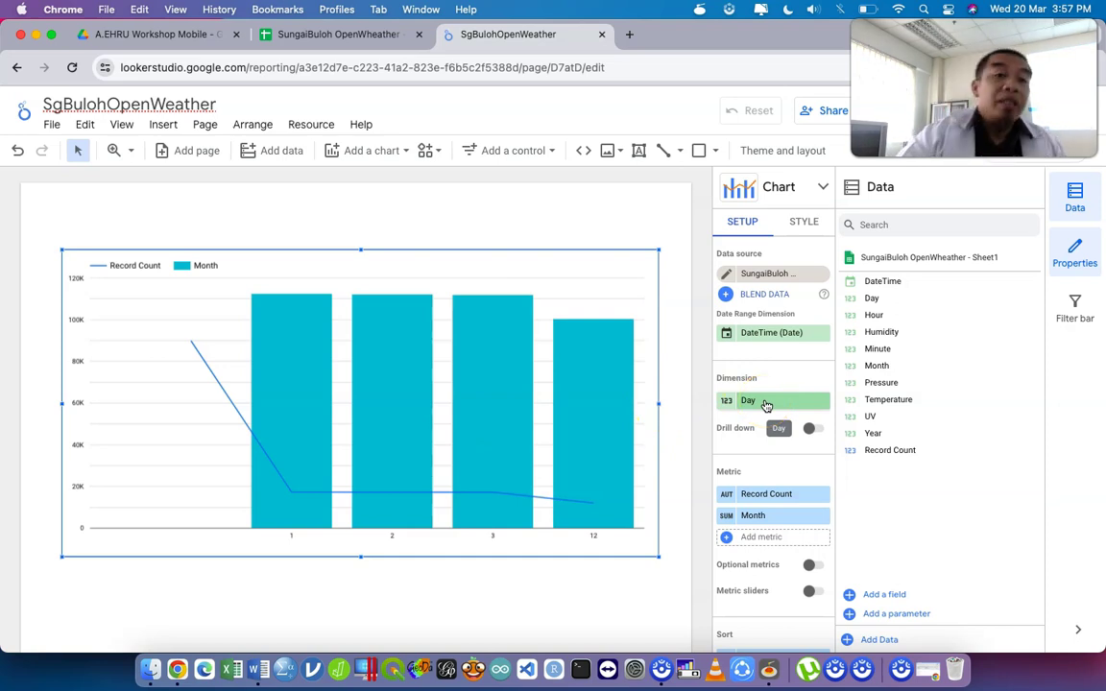
click(756, 365)
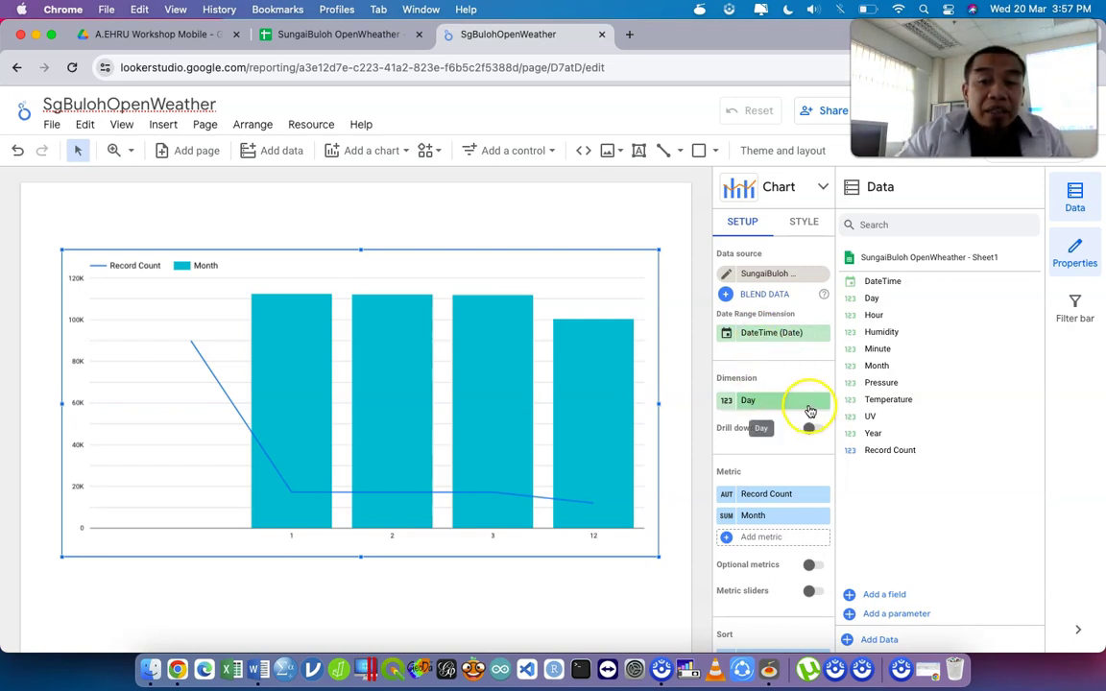
click(810, 411)
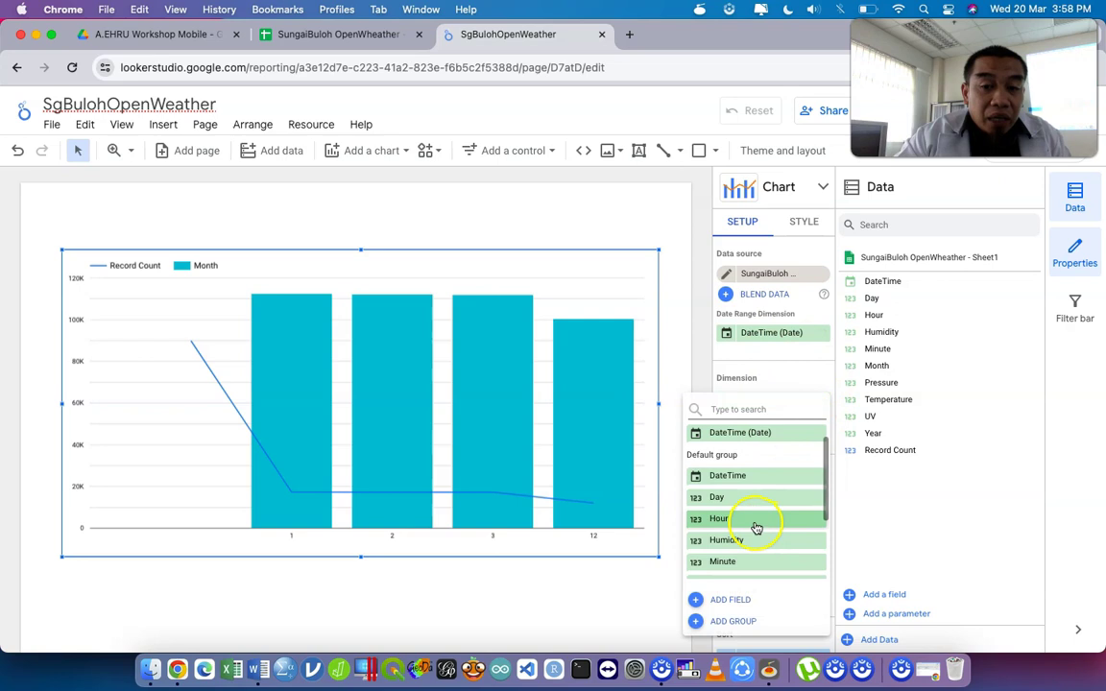
click(756, 518)
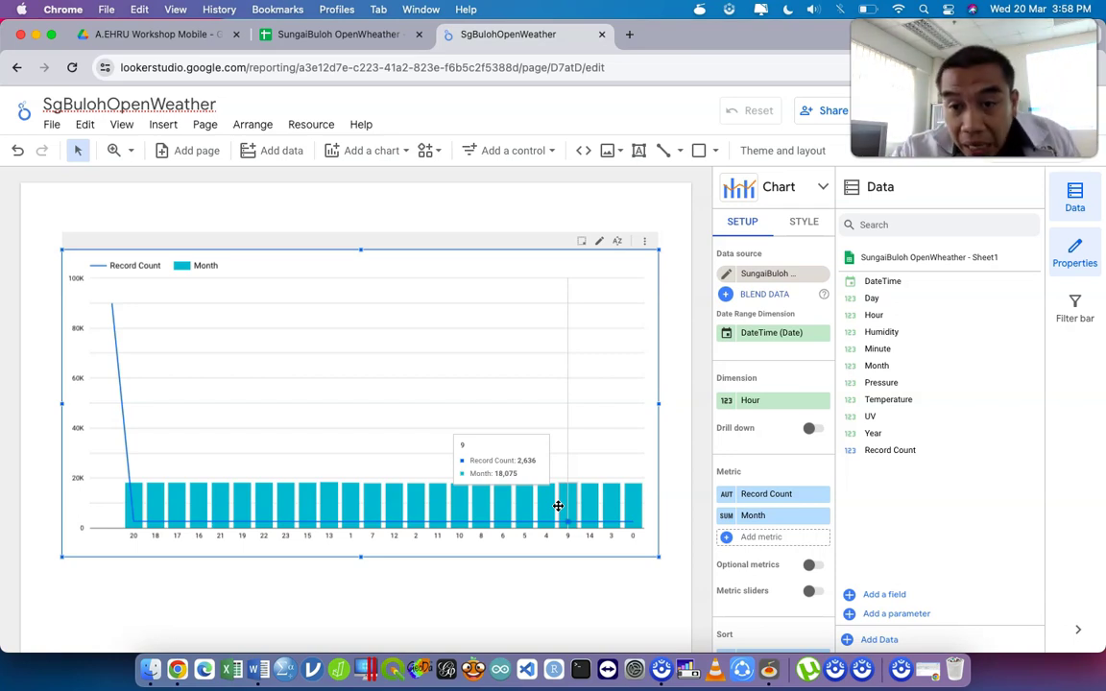
drag(867, 299, 879, 299)
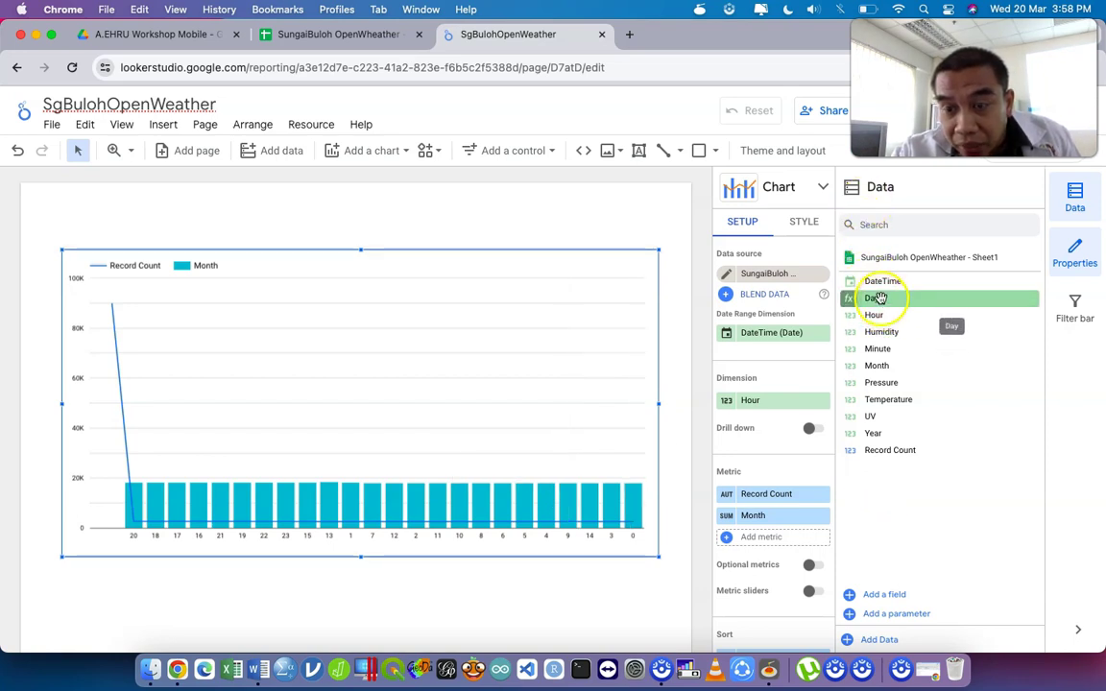
click(758, 400)
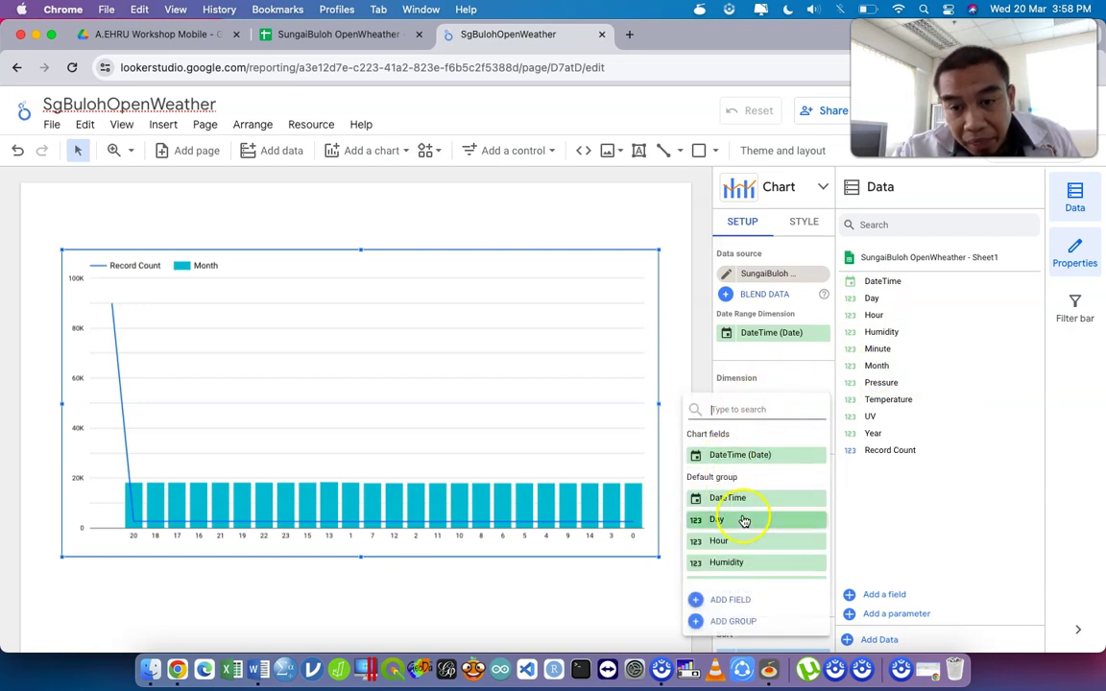
scroll(744, 520, down, 1)
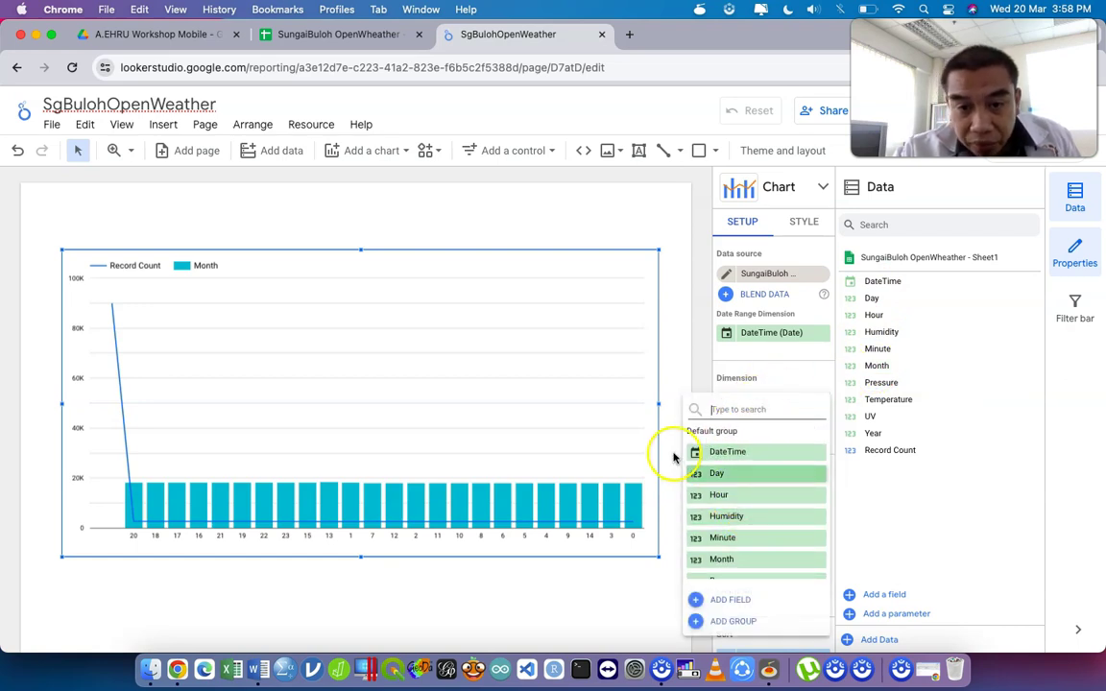
click(652, 587)
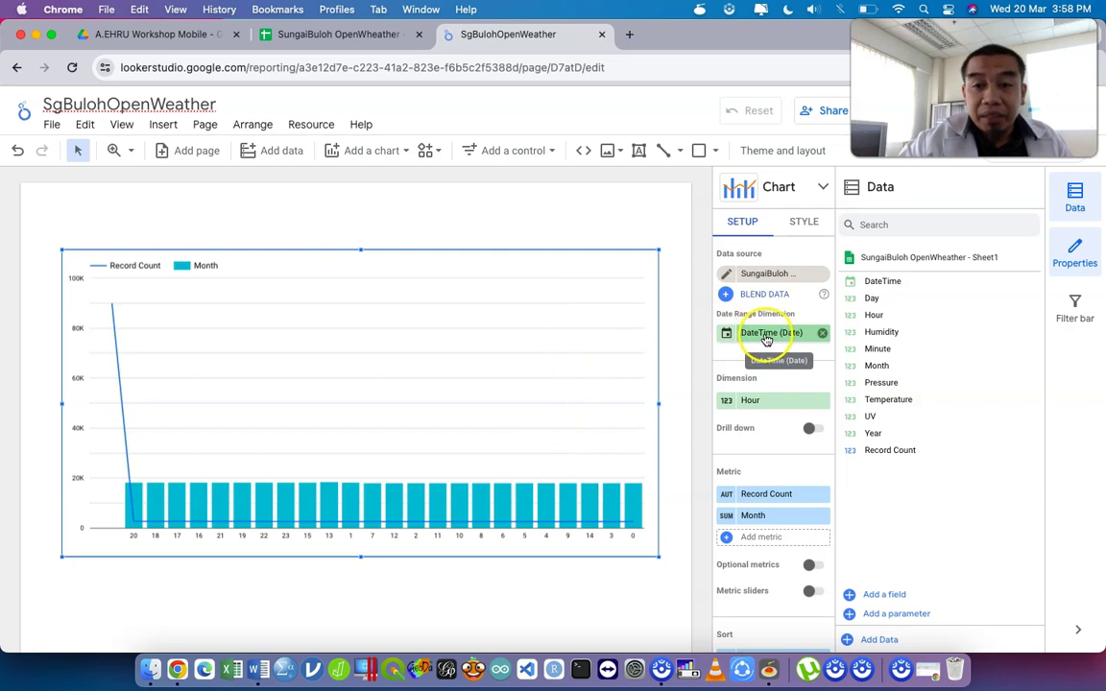
- Replace the Record Count and Month metrics with a single Temperature metric aggregated as Max
scroll(758, 499, down, 2)
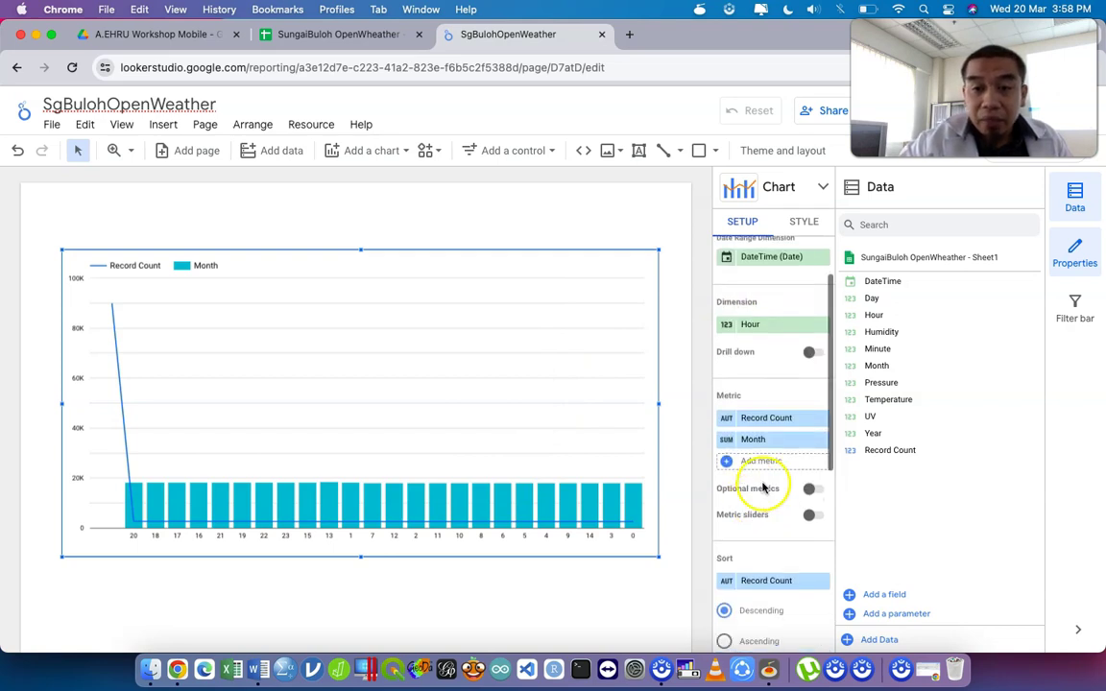
click(823, 424)
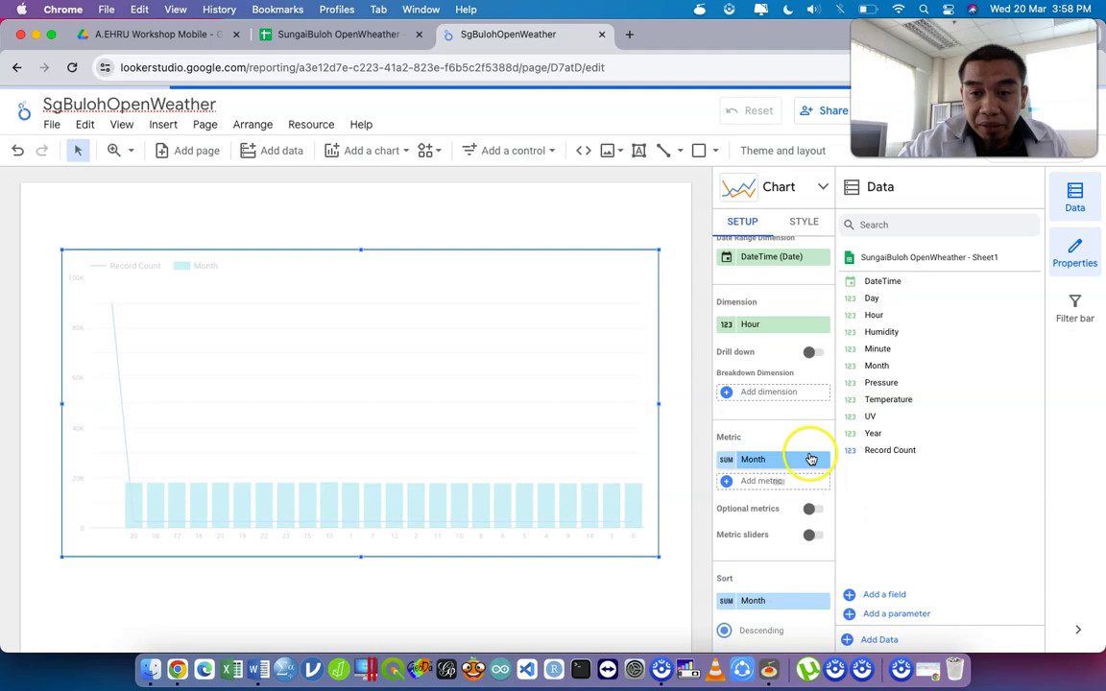
click(821, 462)
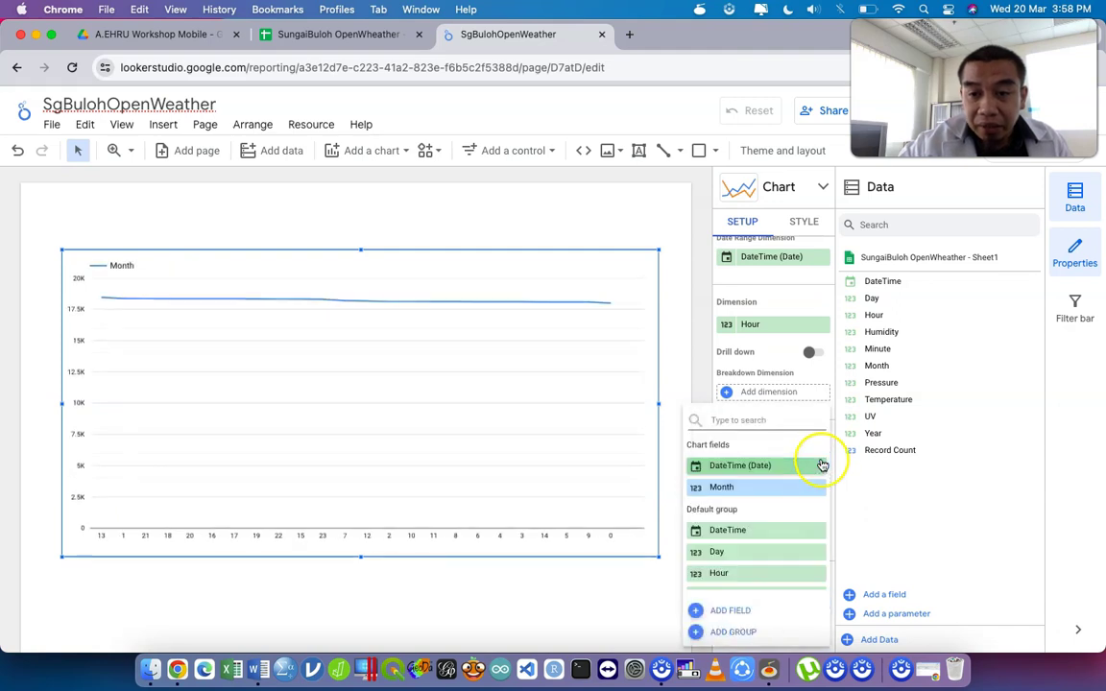
scroll(768, 518, down, 3)
scroll(766, 520, down, 2)
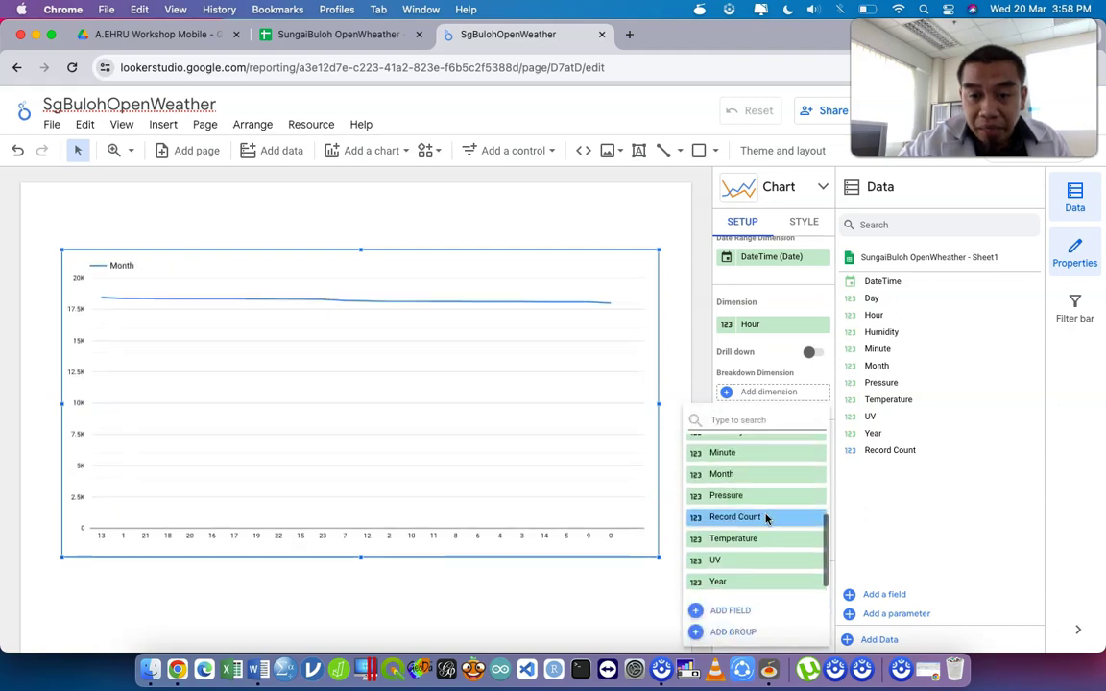
click(760, 539)
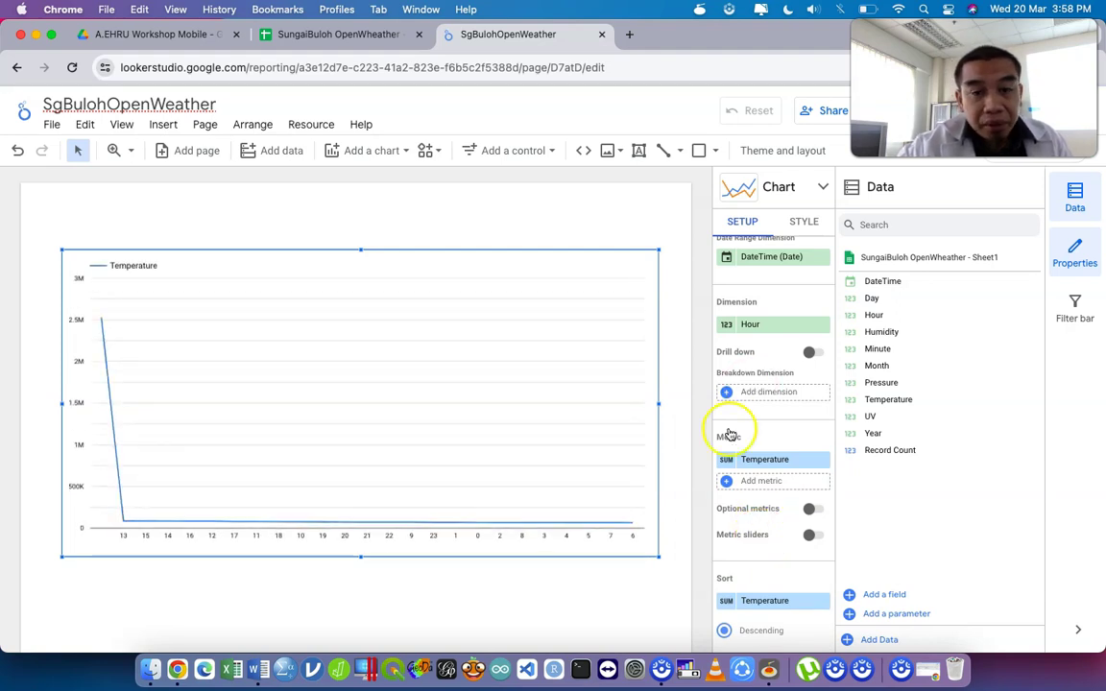
click(726, 461)
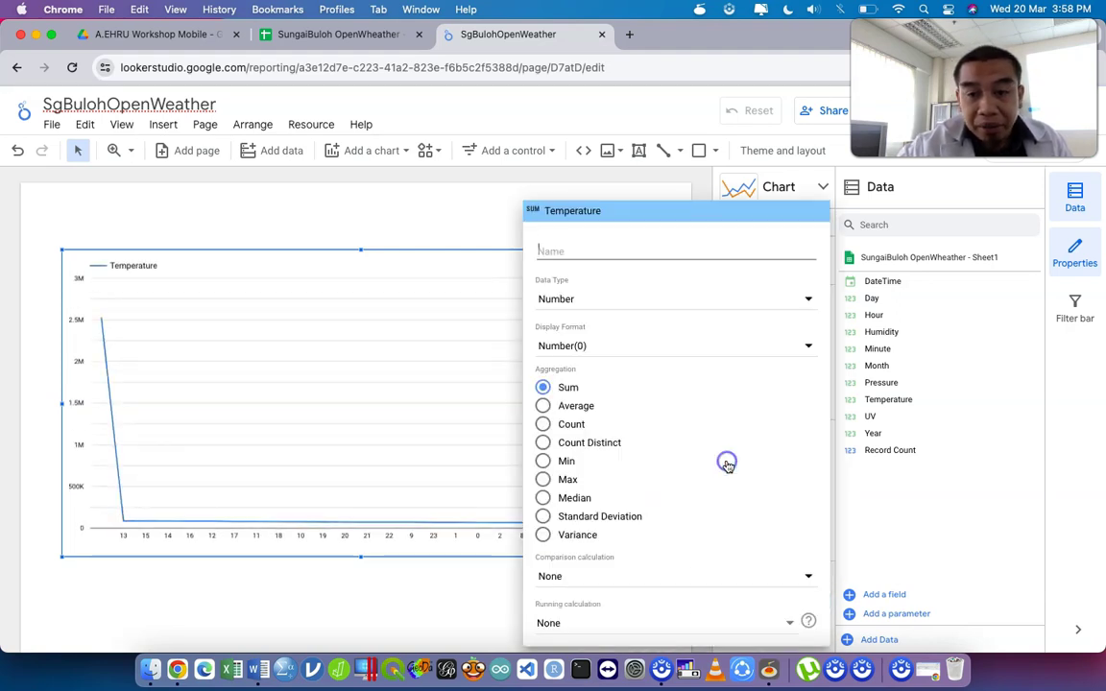
click(559, 480)
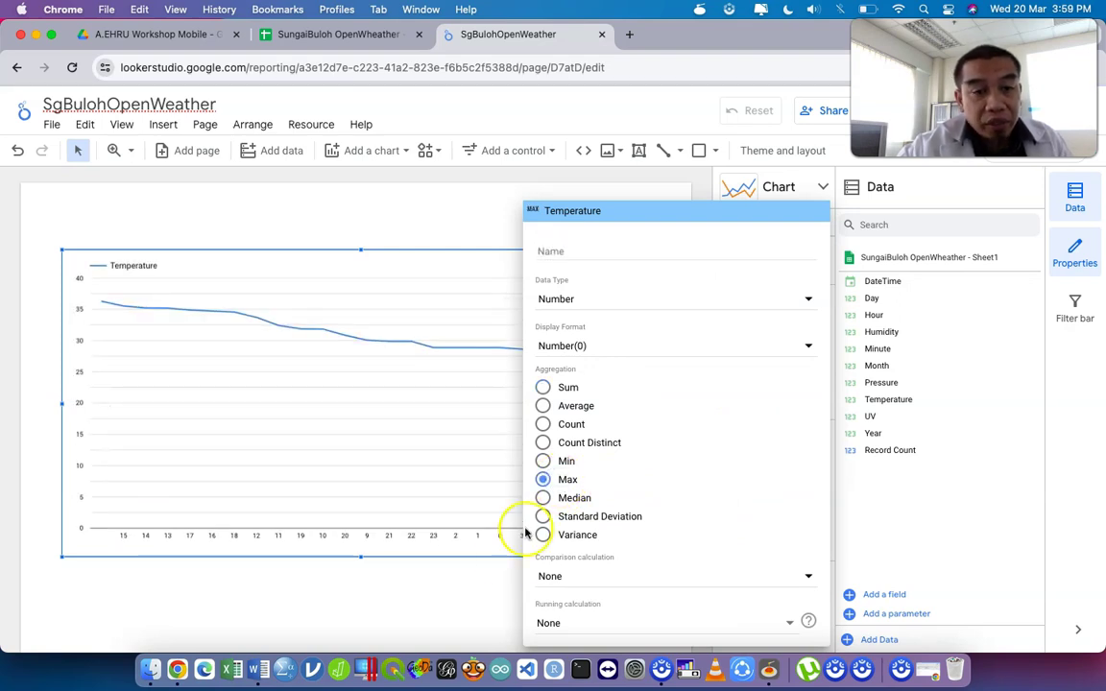
click(502, 585)
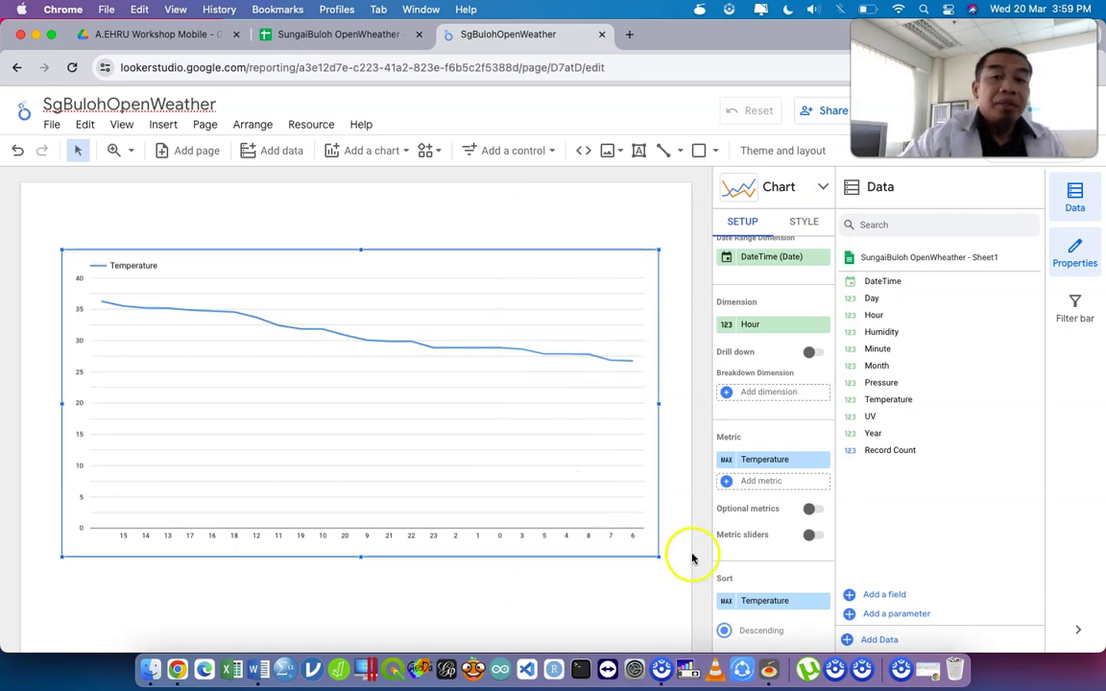
- Sort the chart by Hour instead of Temperature
scroll(797, 575, down, 3)
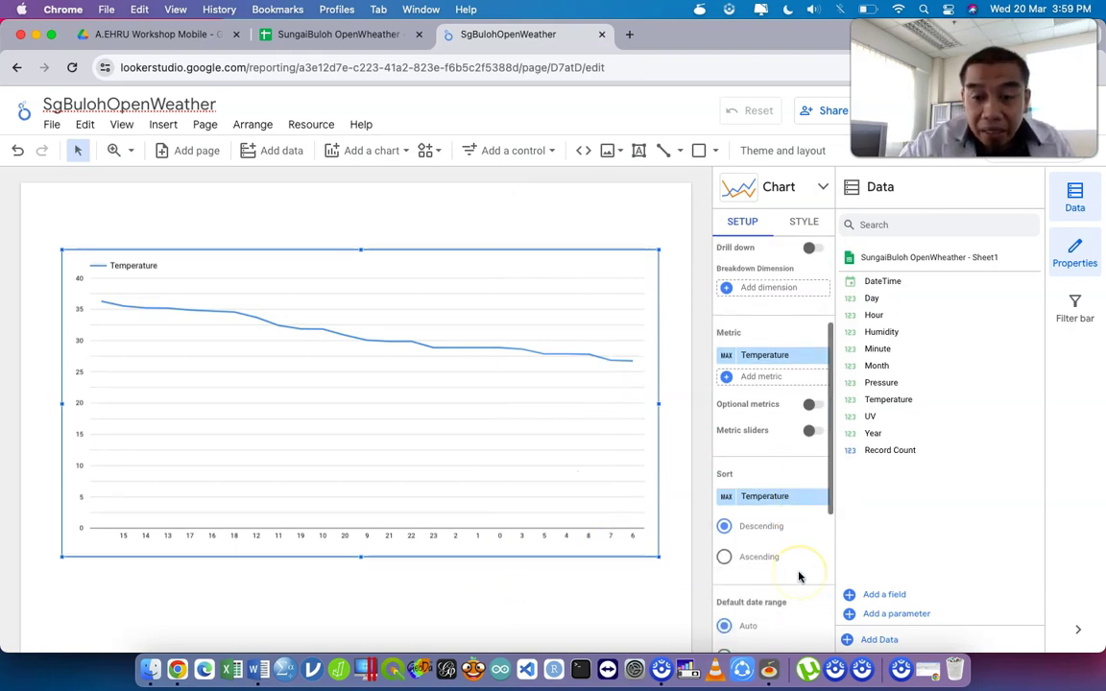
click(756, 499)
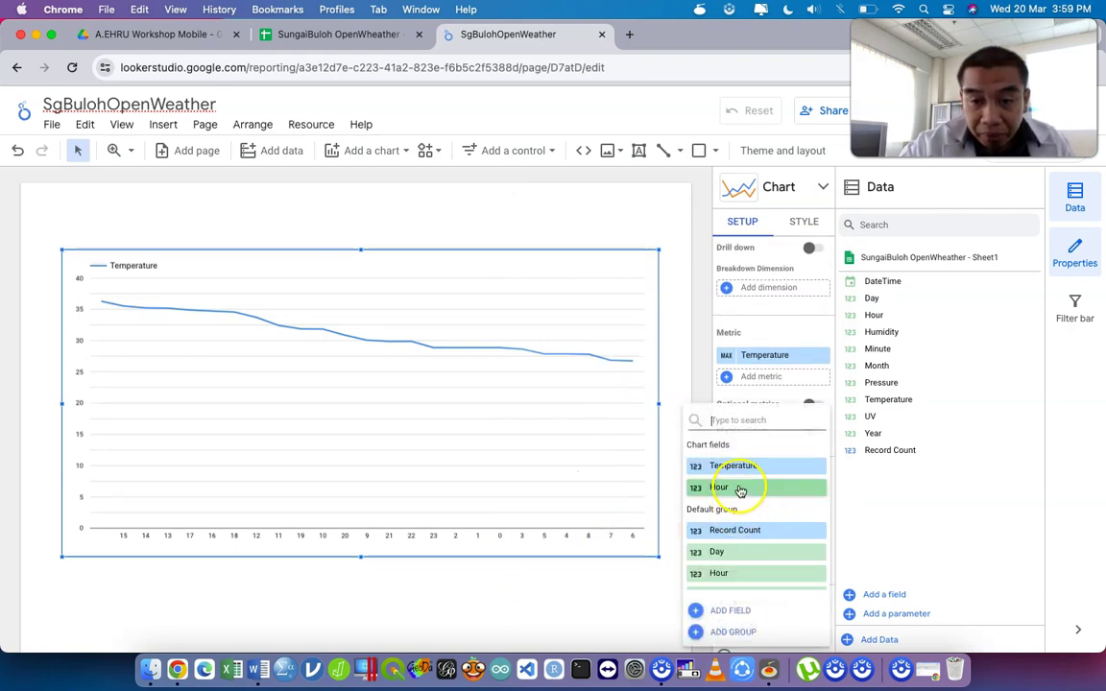
click(738, 487)
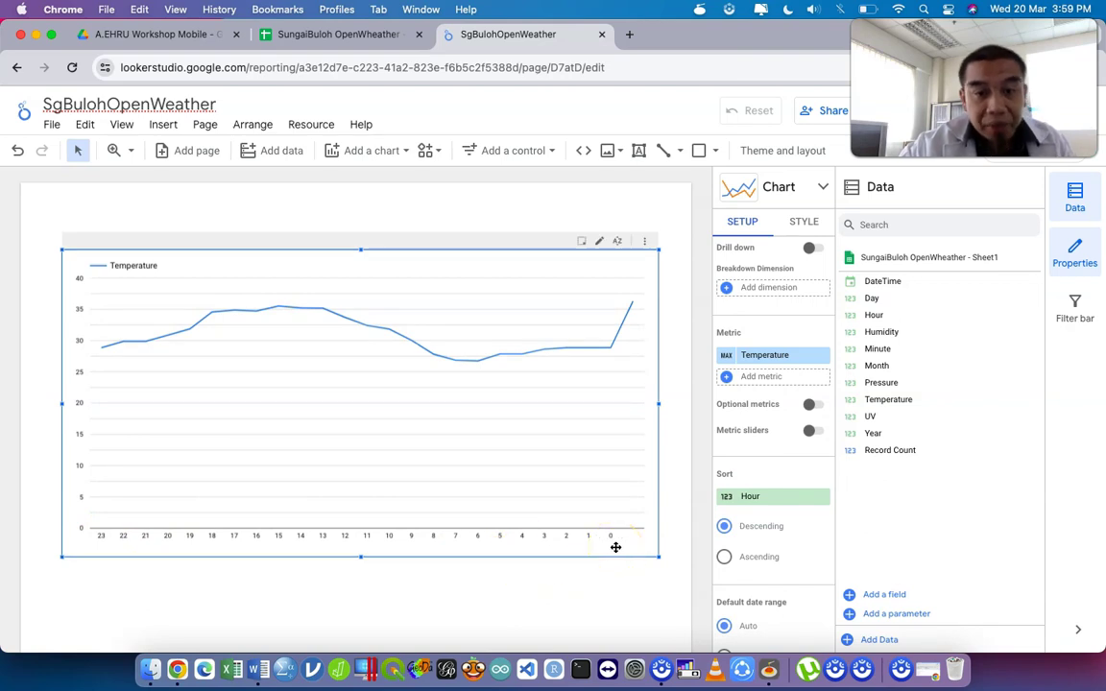
- Set the sort to ascending, then delete the temperature line chart from the page
click(740, 562)
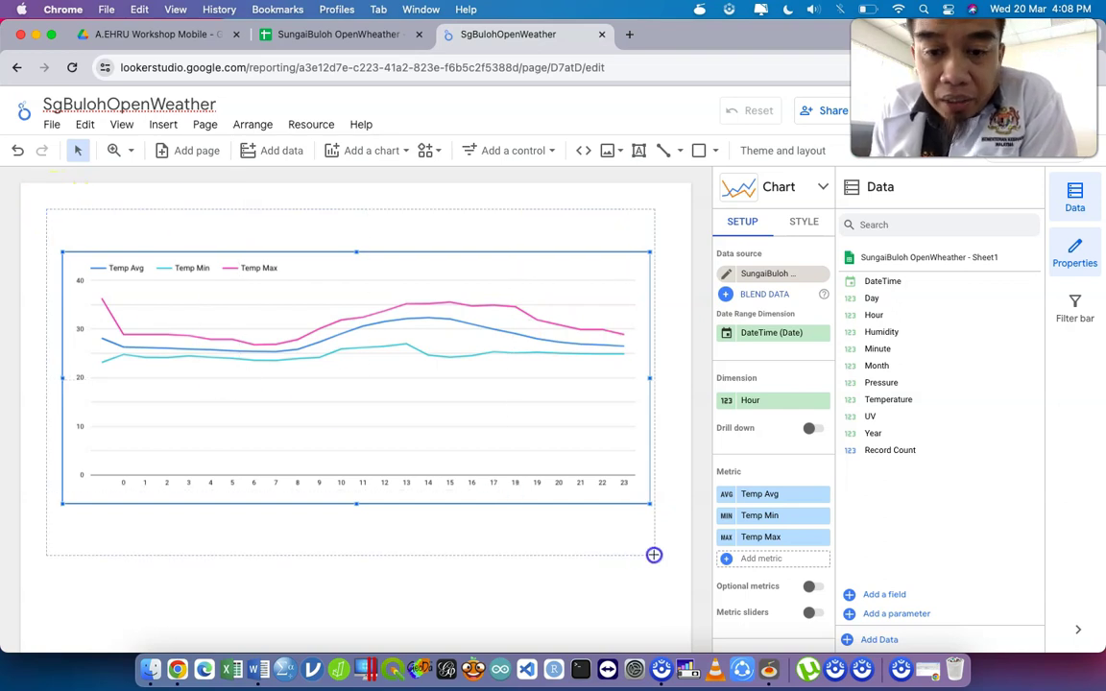
key(Delete)
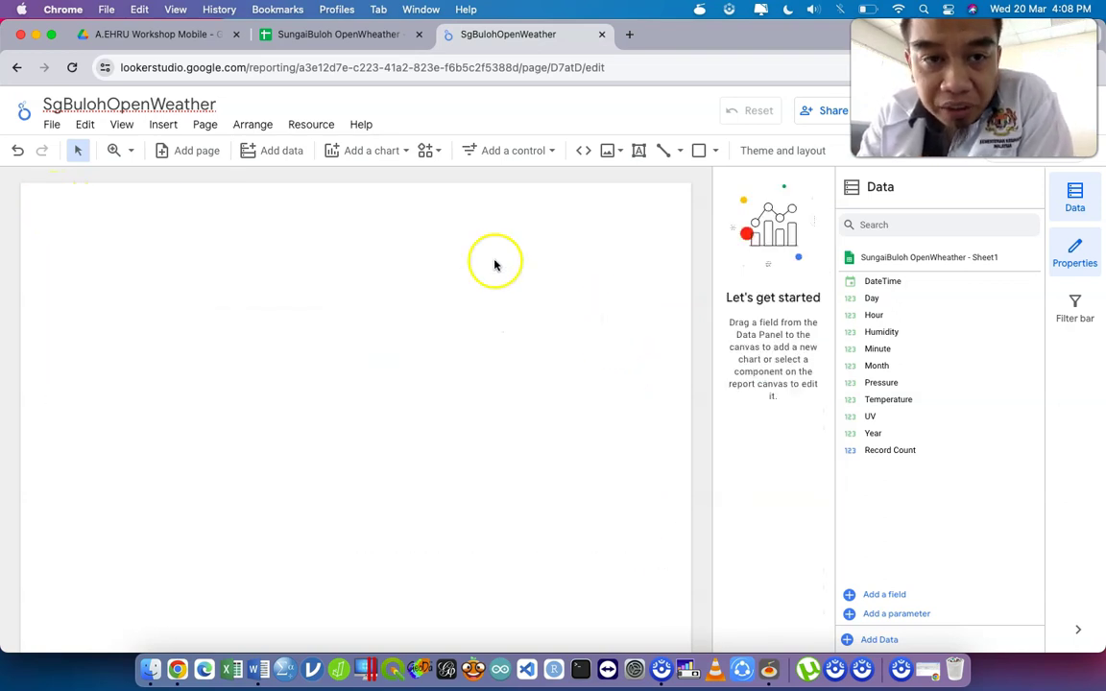
- Add a line chart and draw it on the upper part of the page
click(363, 154)
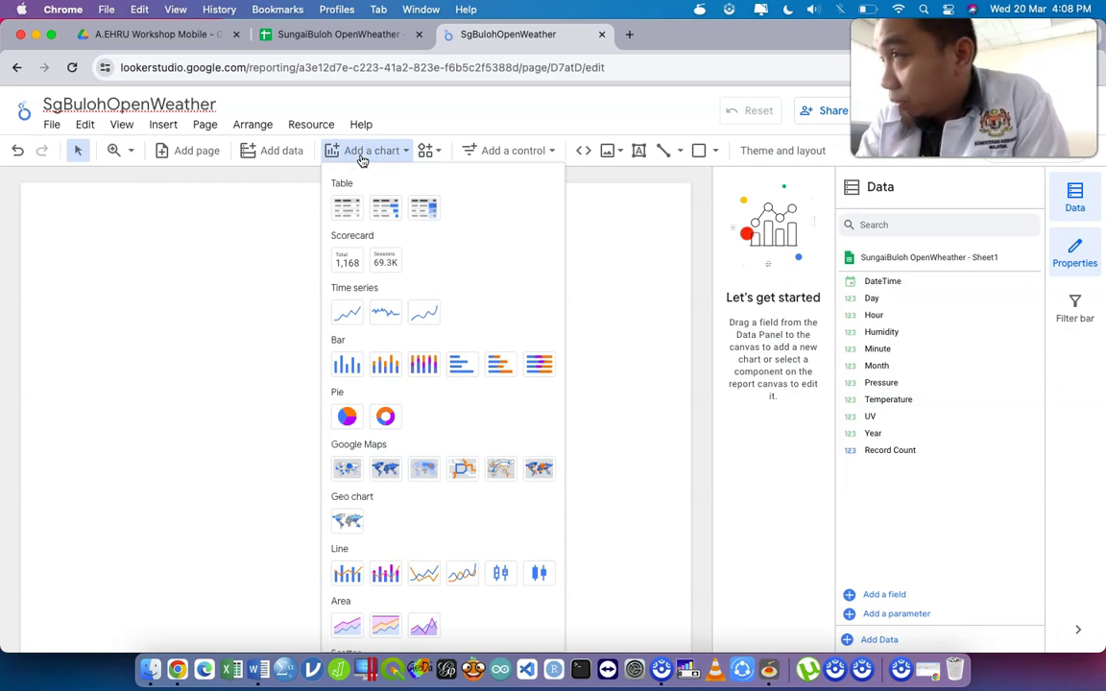
click(425, 574)
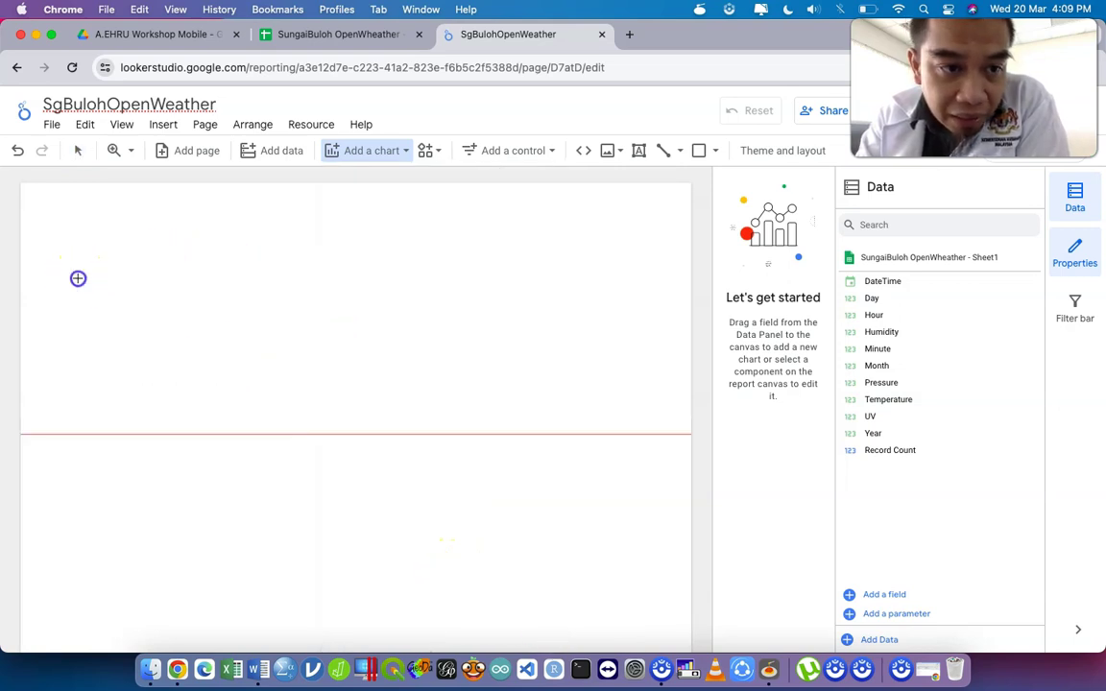
drag(388, 427, 624, 493)
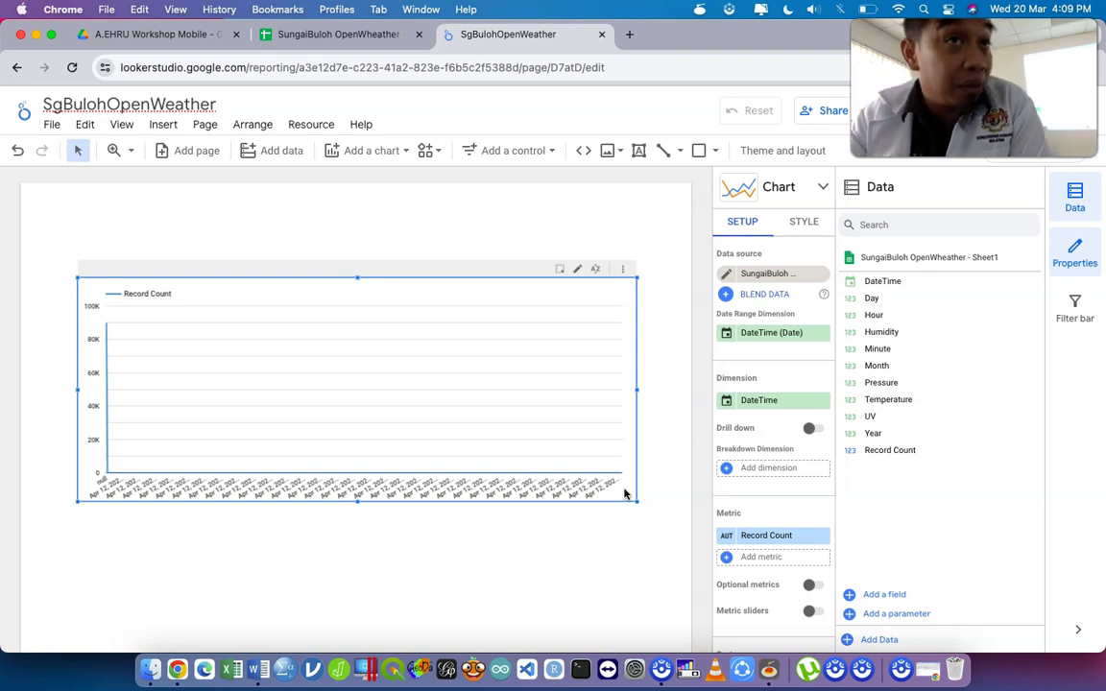
- Set the chart's dimension to Hour and replace Record Count with Temperature as the metric
click(785, 404)
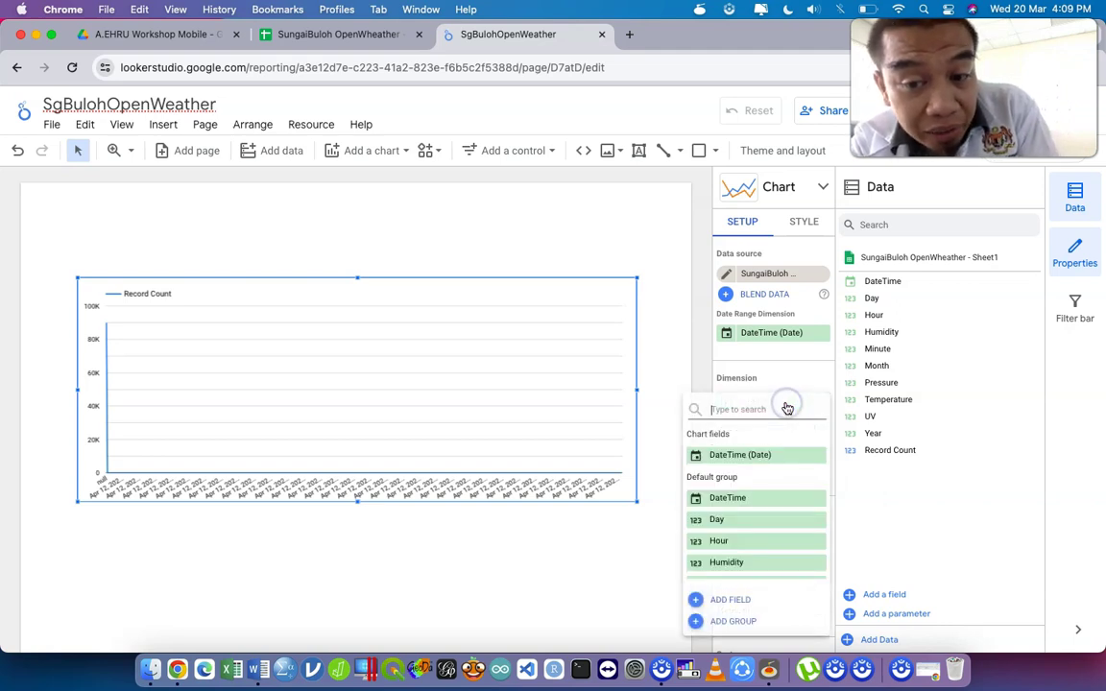
click(737, 546)
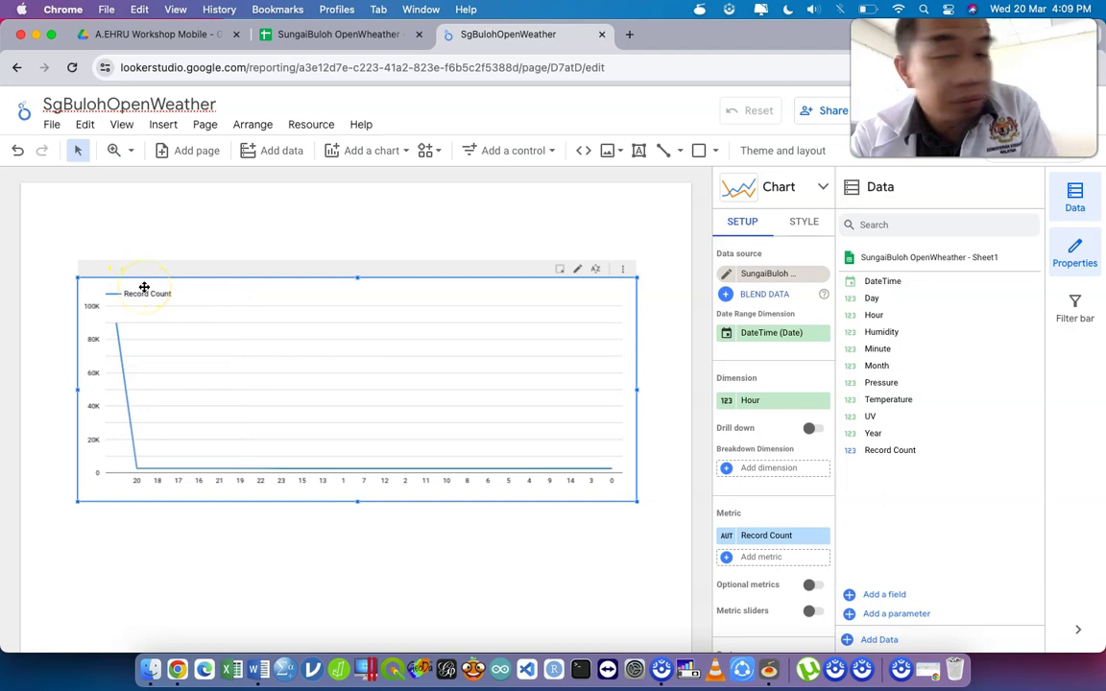
click(766, 535)
scroll(766, 542, down, 3)
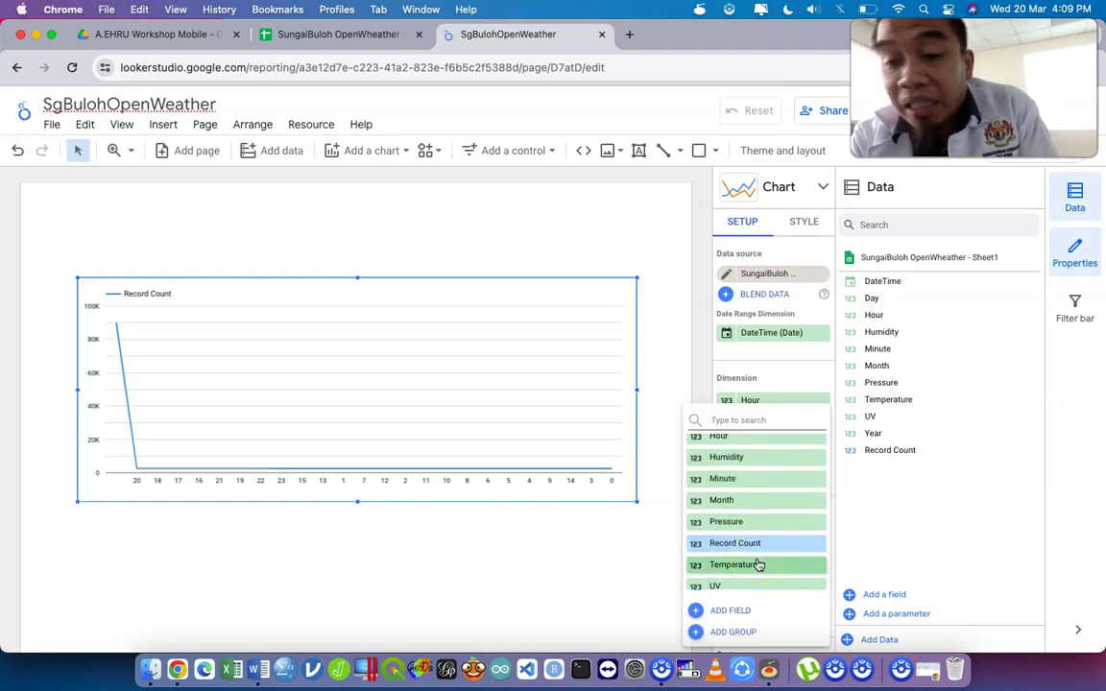
click(758, 565)
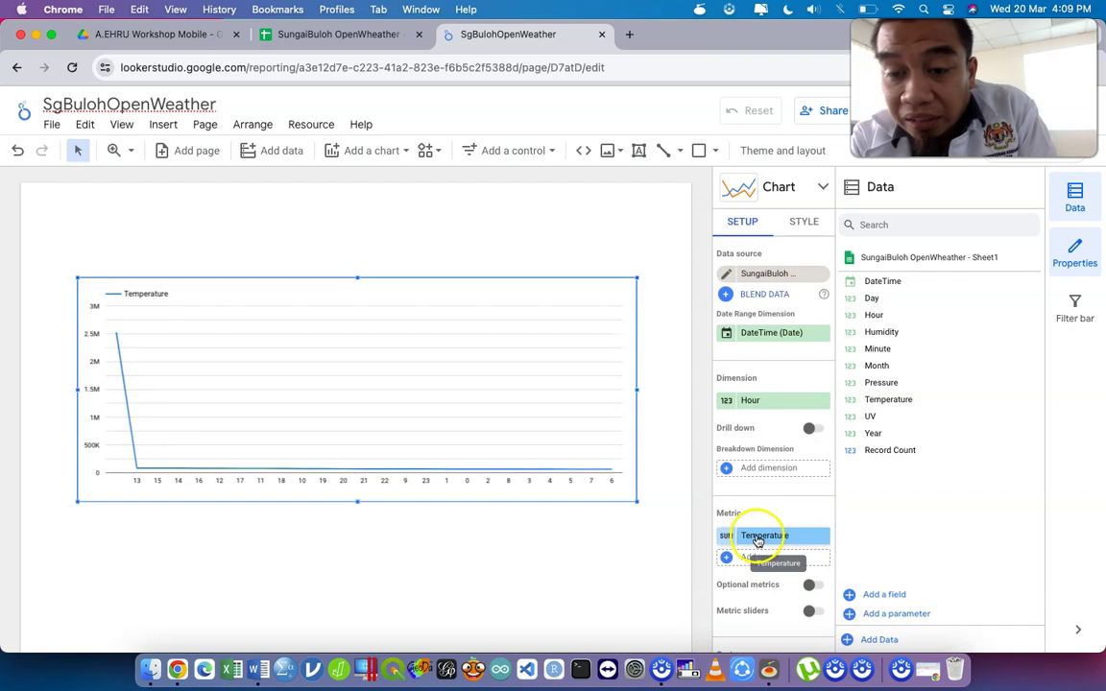
- Aggregate the Temperature metric as Average and rename it Temp Avg
click(725, 535)
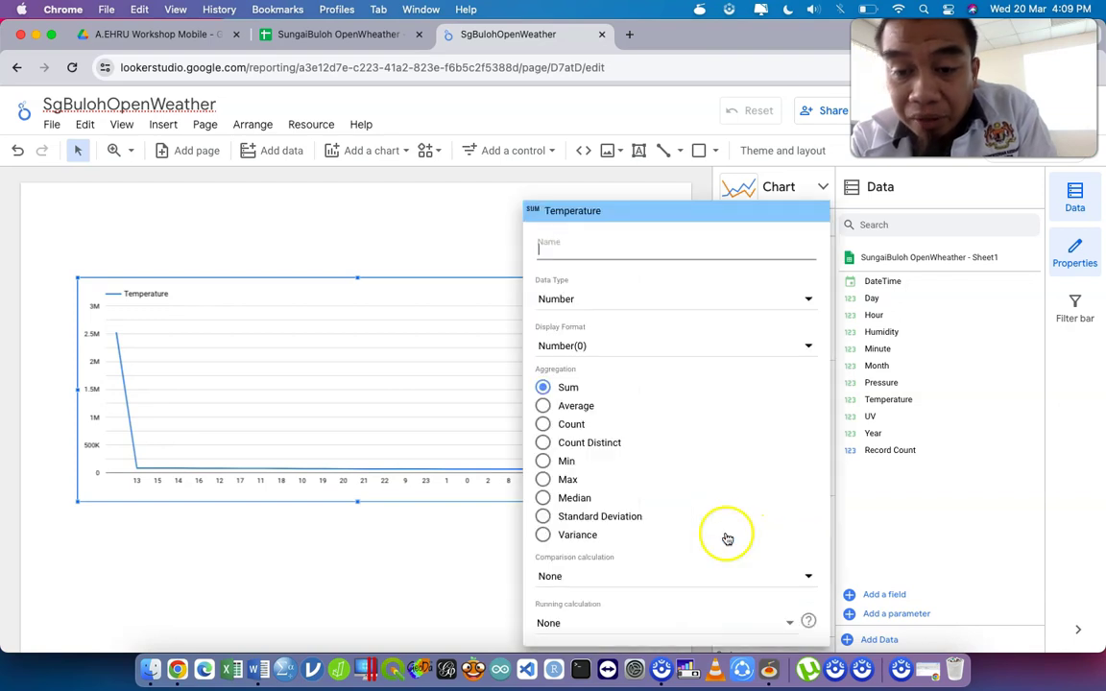
click(580, 405)
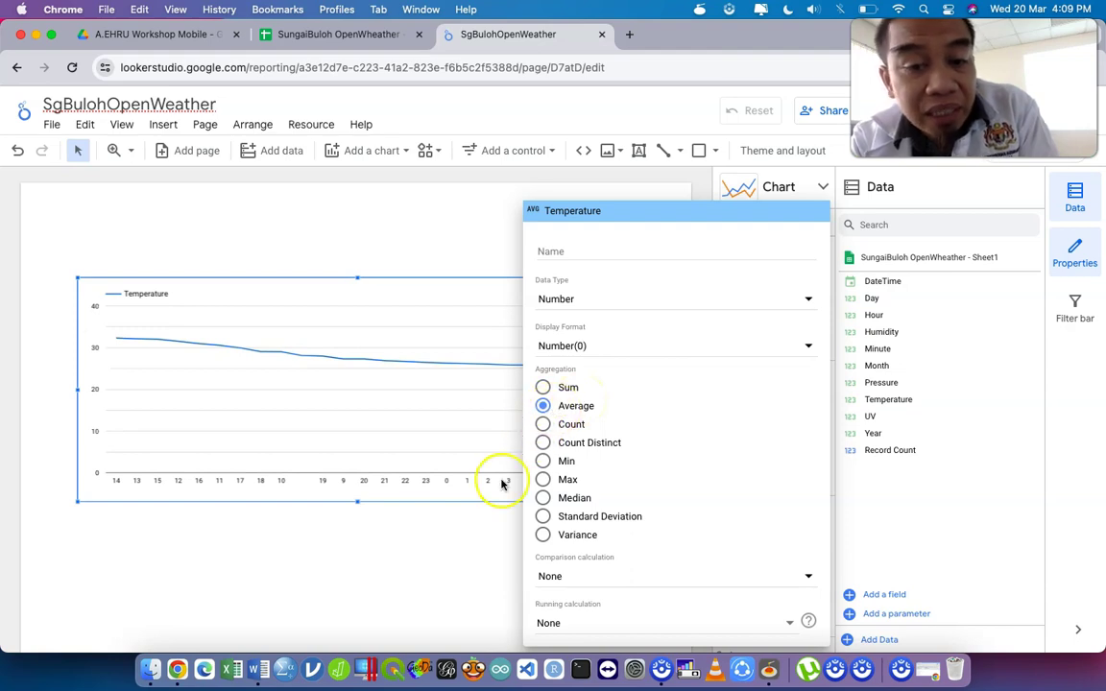
click(484, 527)
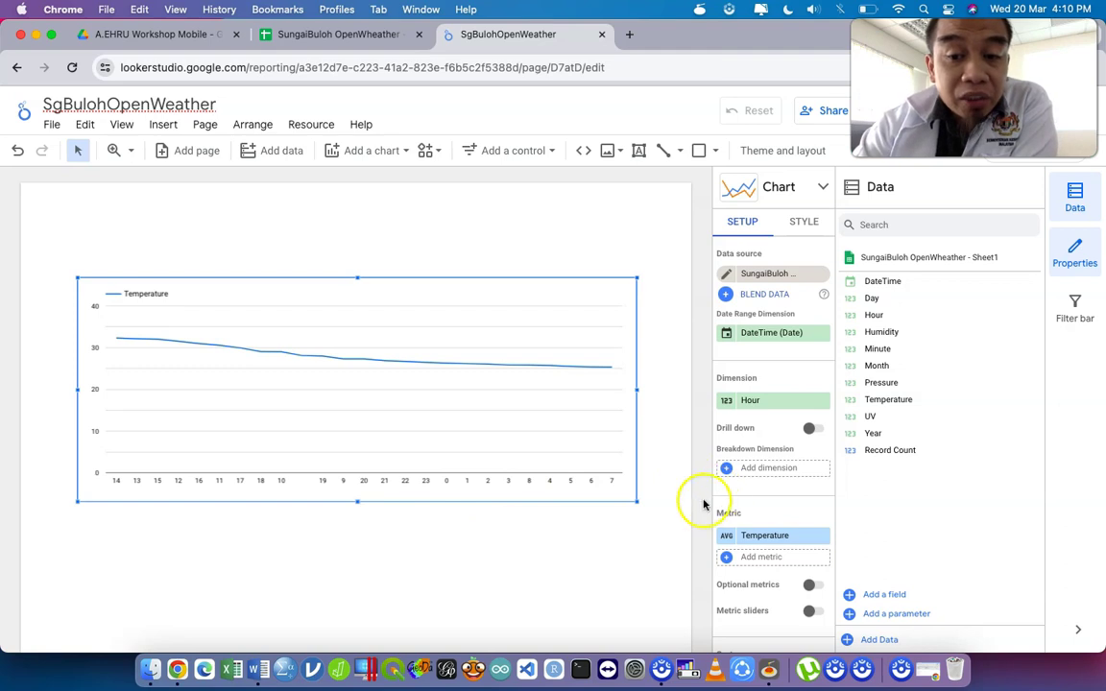
click(734, 541)
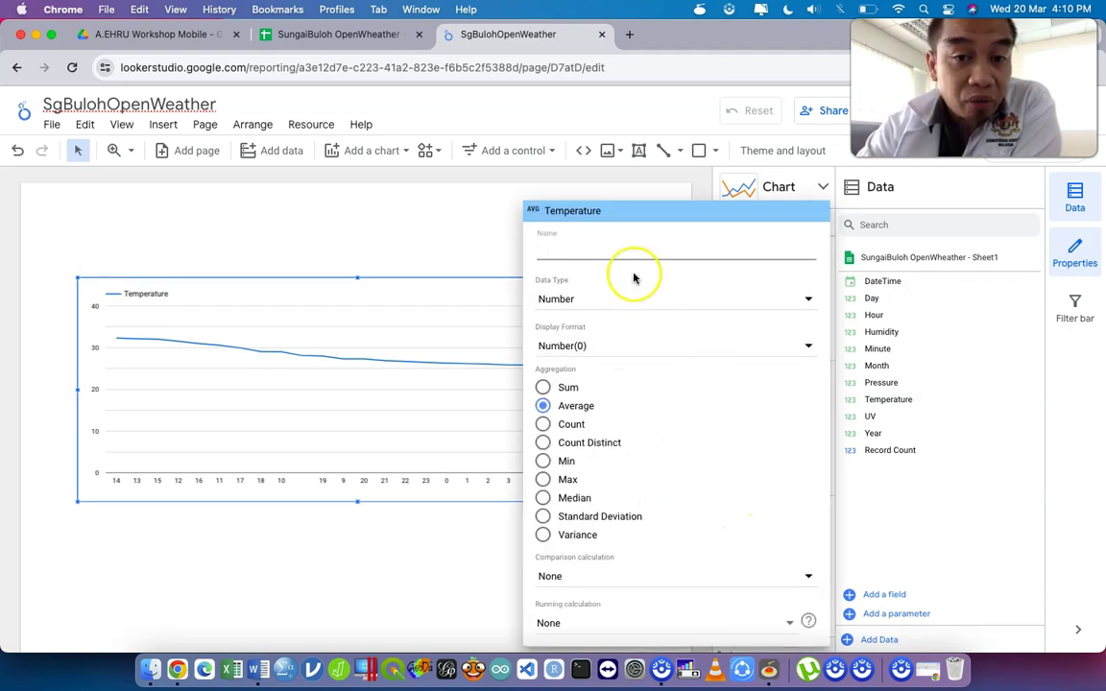
text(T)
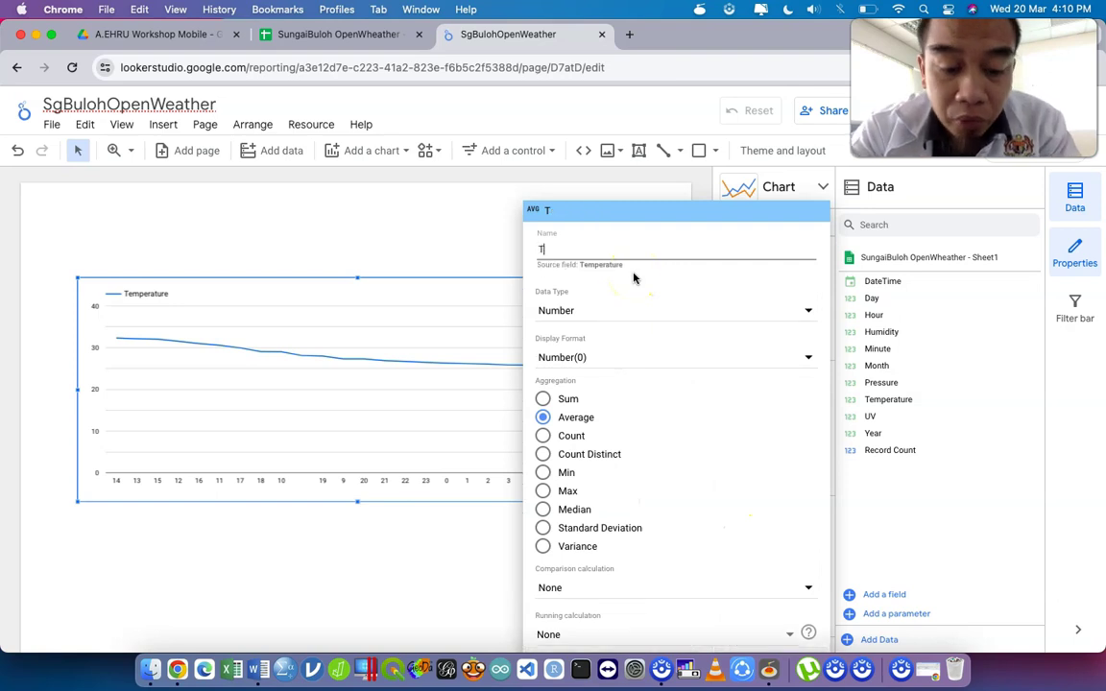
text(emp Avg)
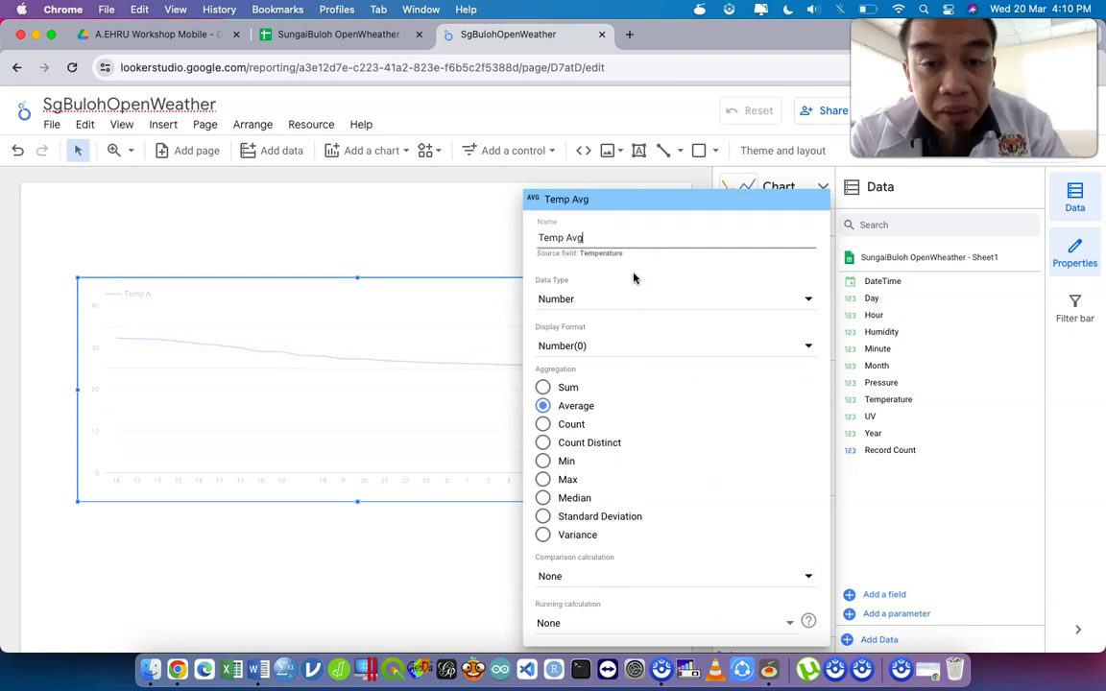
click(486, 510)
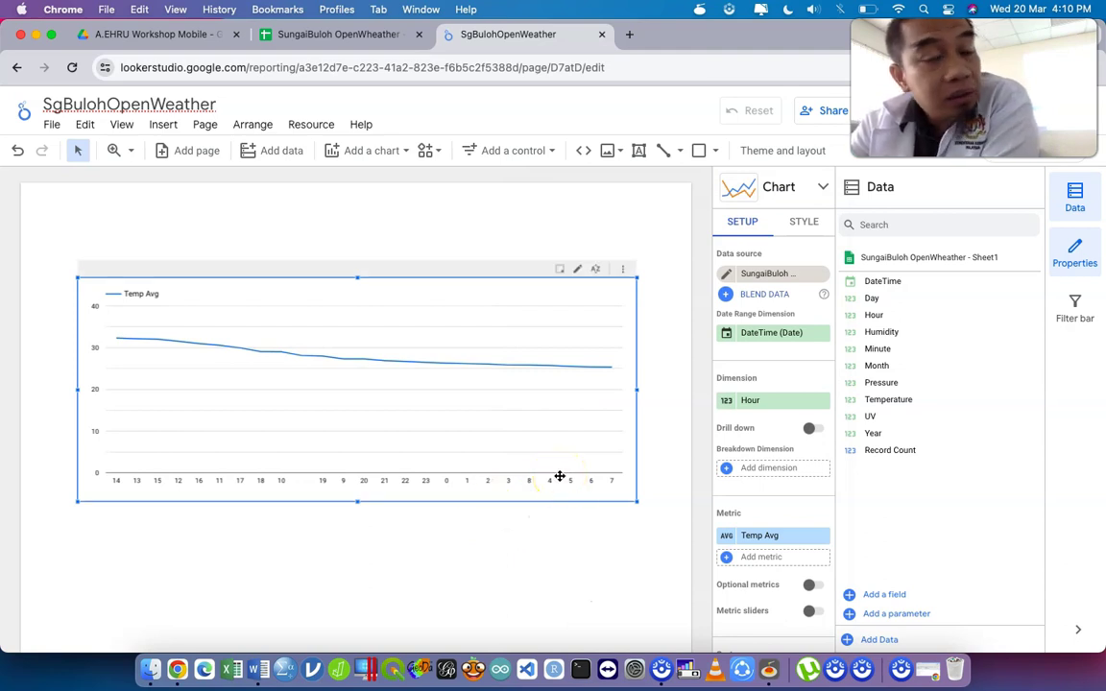
- Add a second Temperature metric aggregated as Min and renamed Temp Min
click(755, 558)
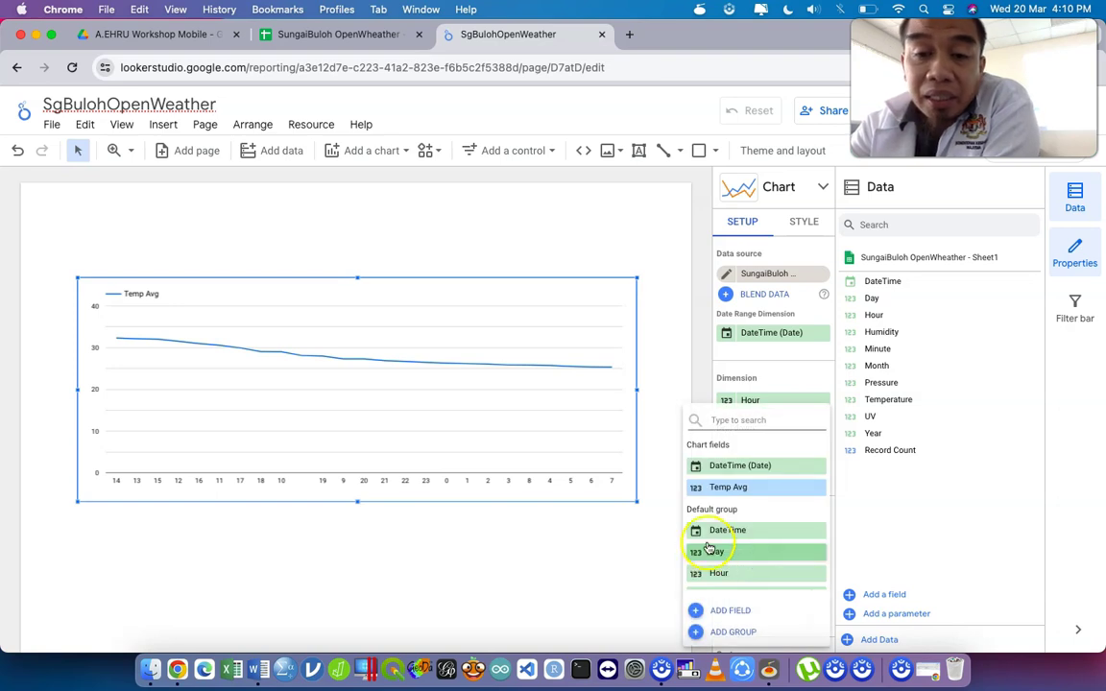
scroll(711, 541, down, 1)
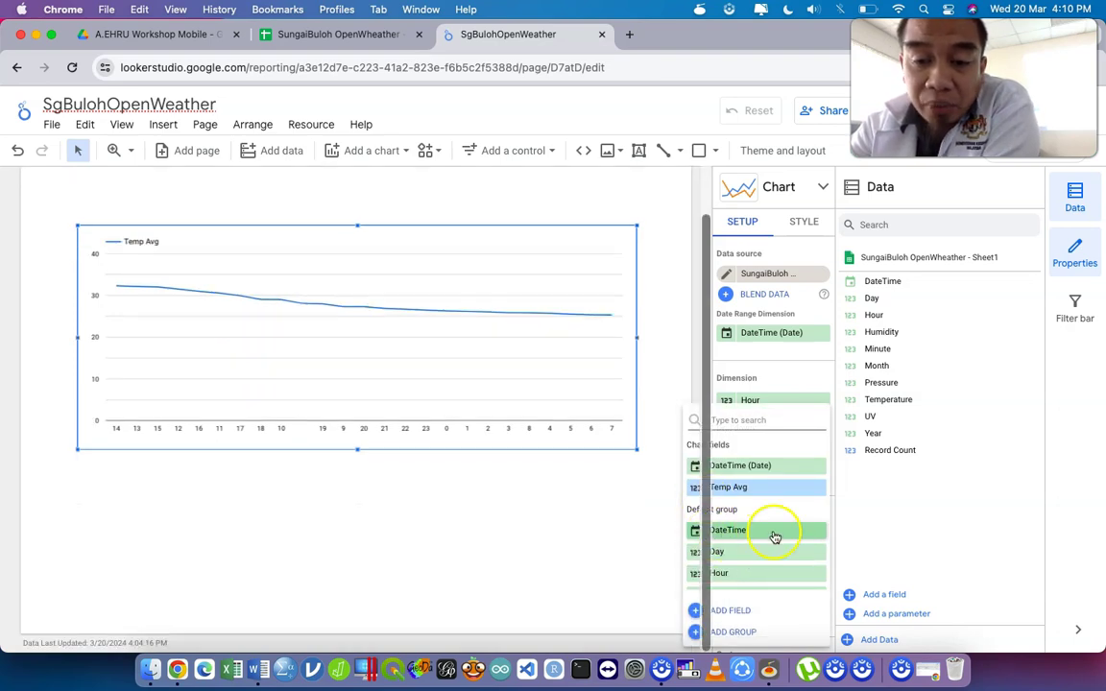
scroll(773, 535, down, 2)
scroll(753, 579, down, 2)
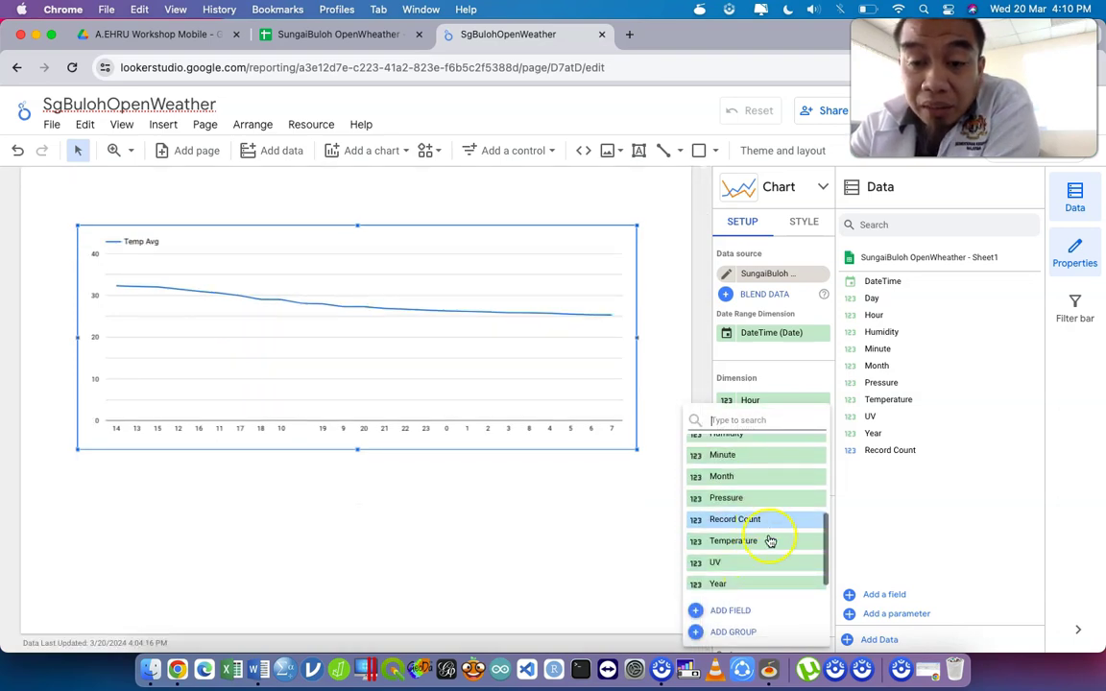
click(772, 538)
click(738, 515)
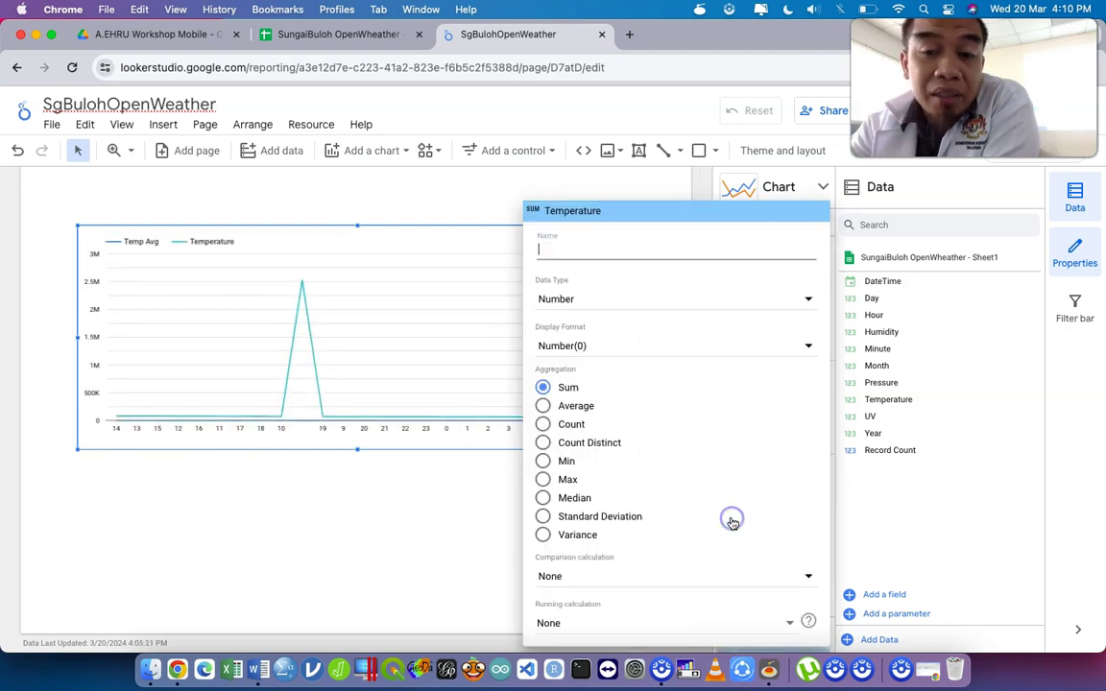
click(562, 461)
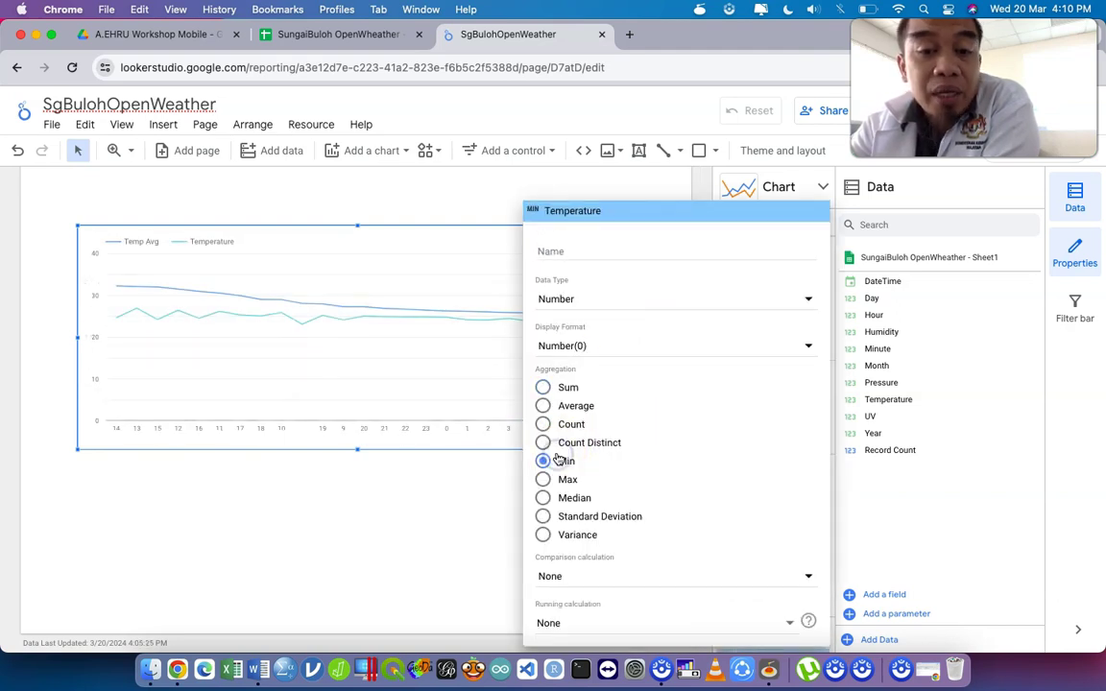
click(607, 252)
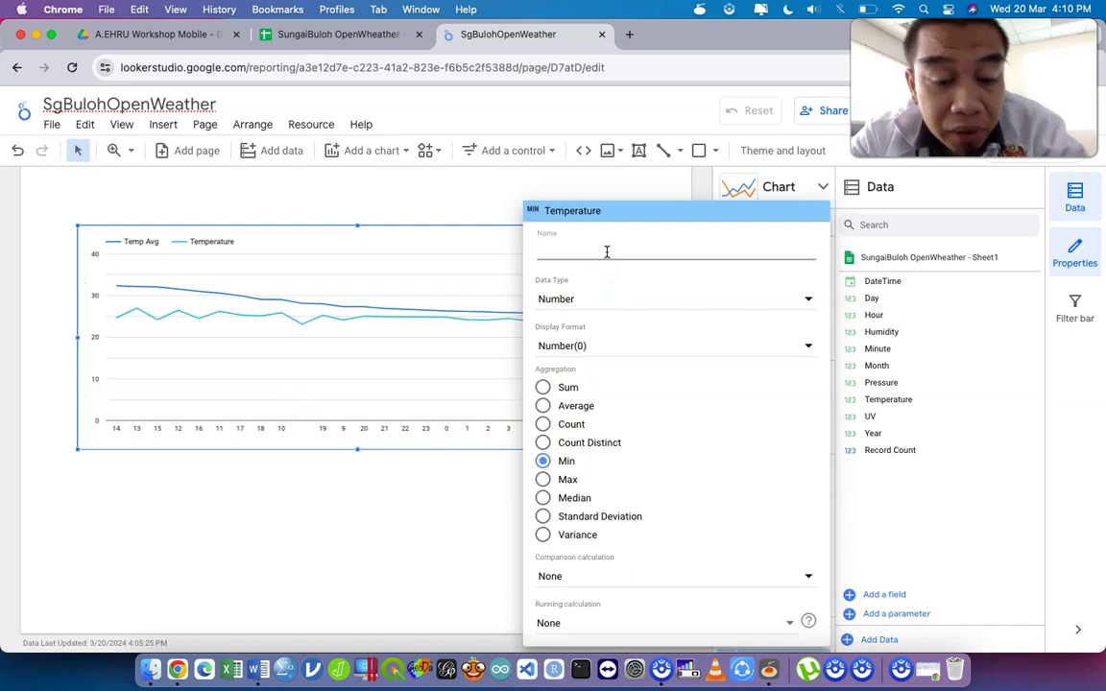
text(Temp Min)
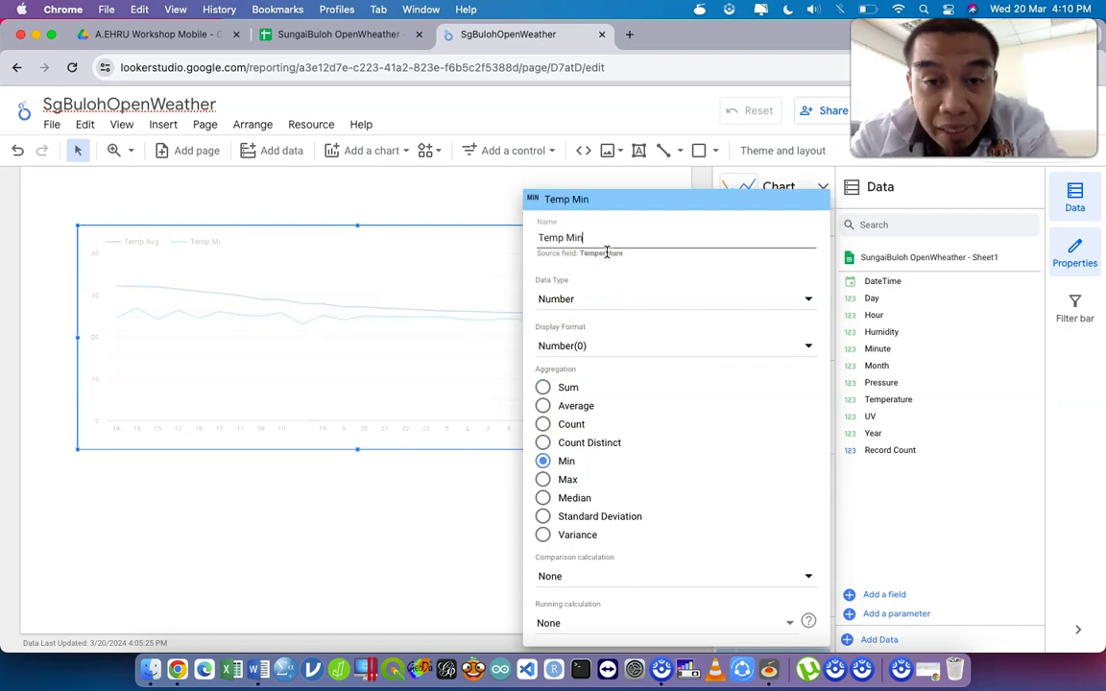
click(403, 544)
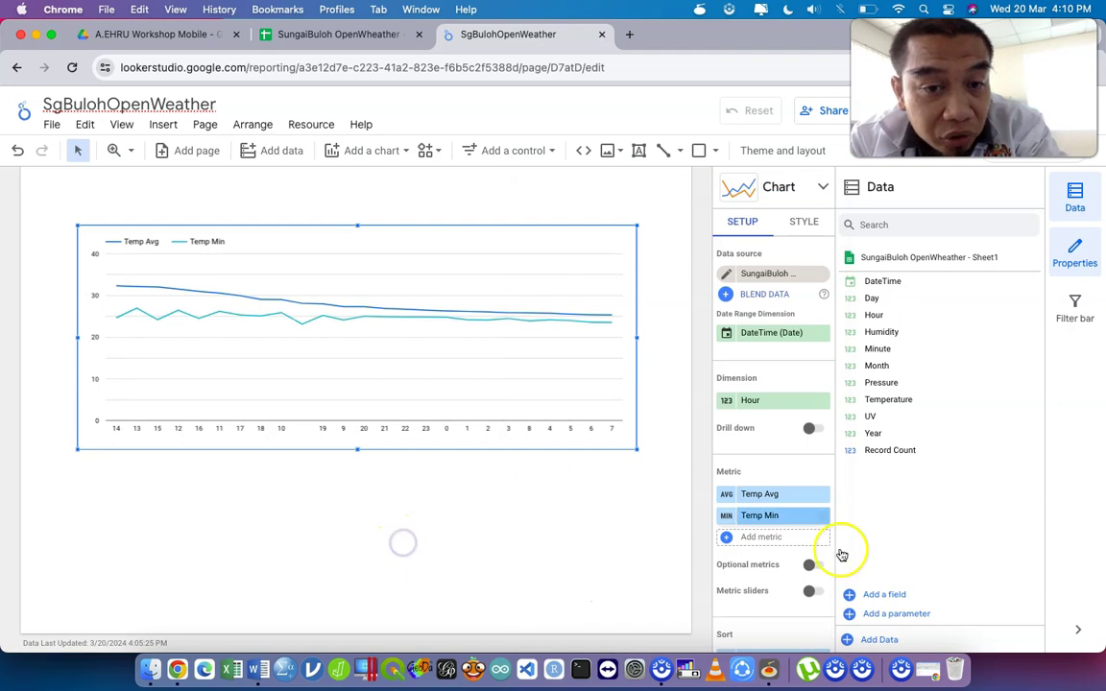
click(786, 540)
- Add a third Temperature metric, renamed Temp Max, aggregated as Max
scroll(734, 560, down, 2)
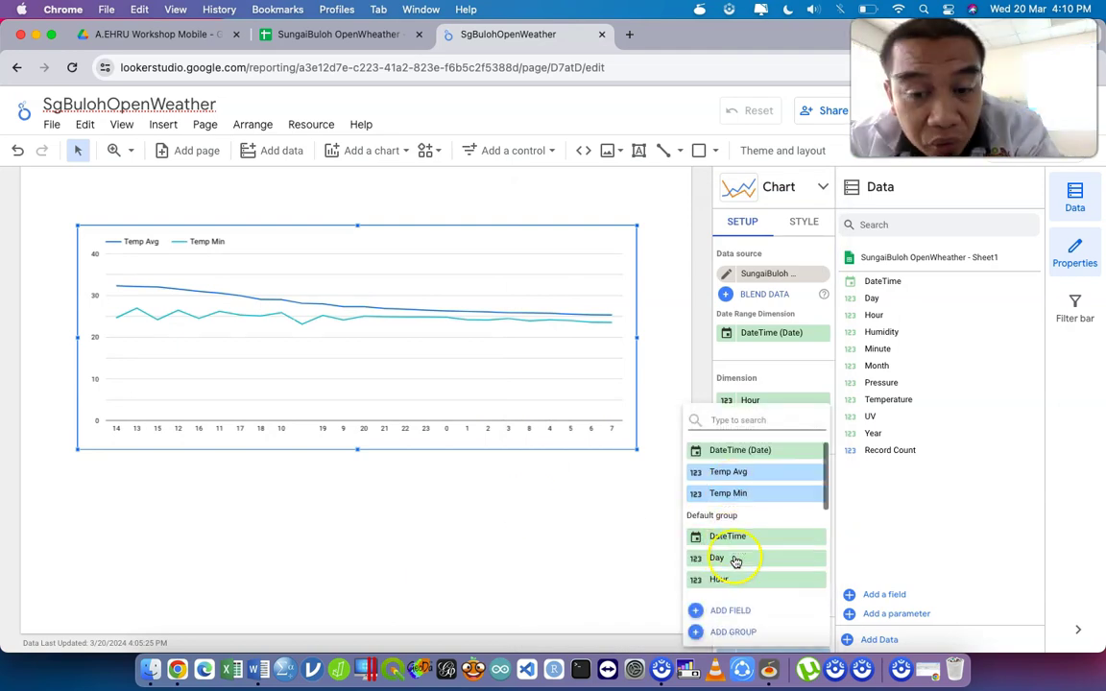
scroll(739, 565, down, 3)
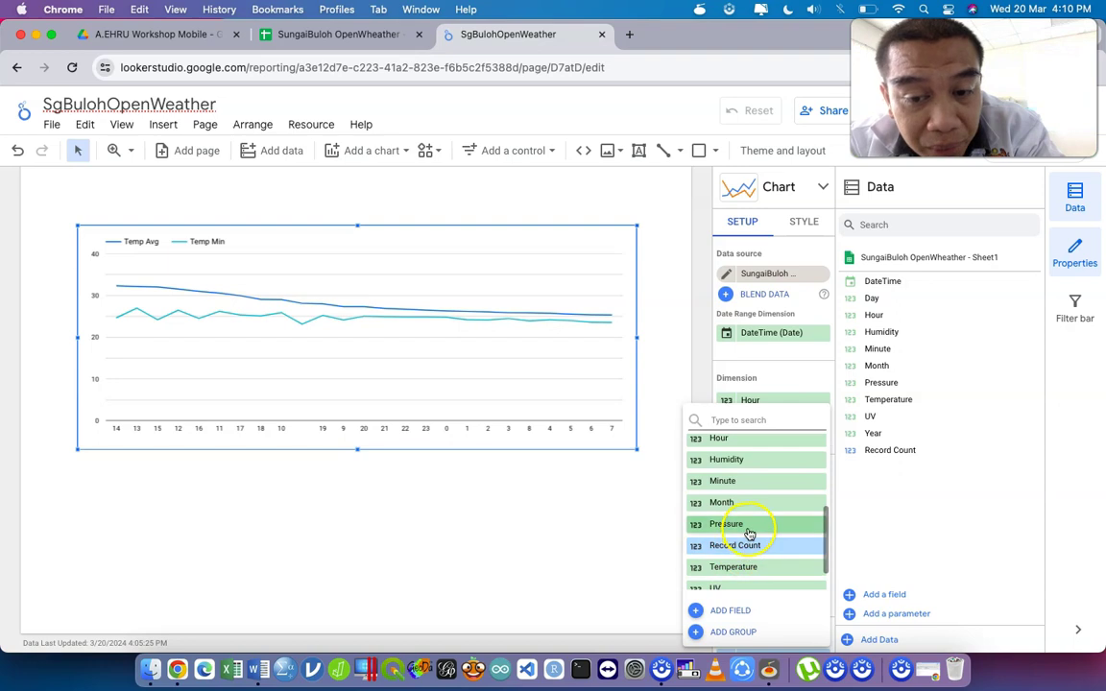
click(754, 569)
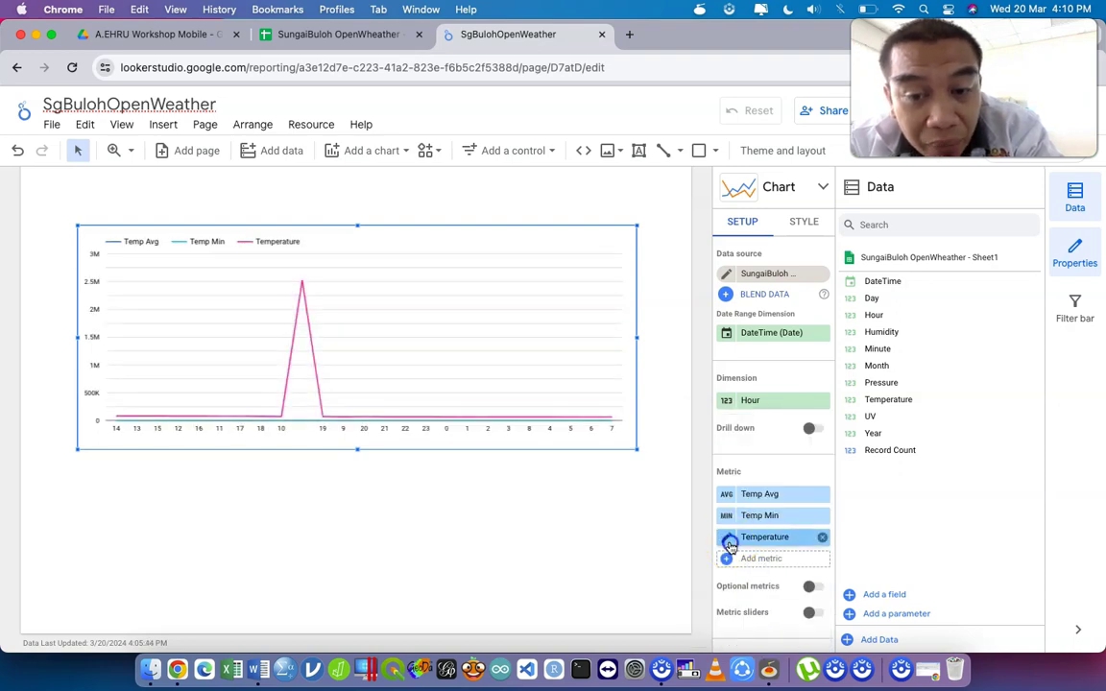
click(729, 541)
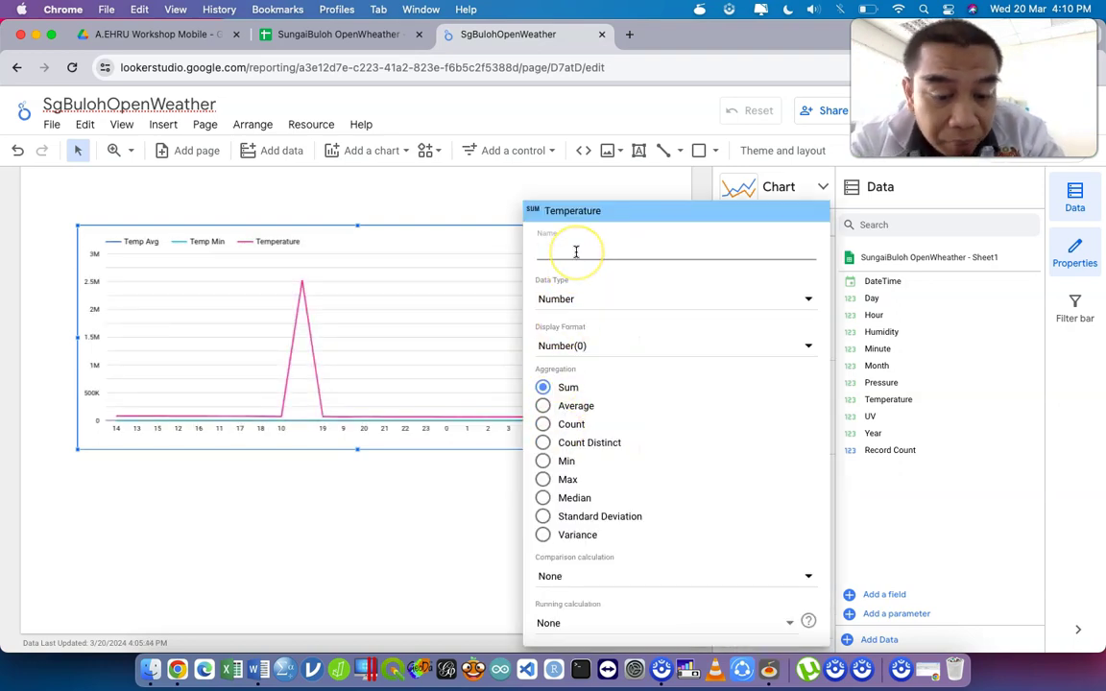
text(Temp Max)
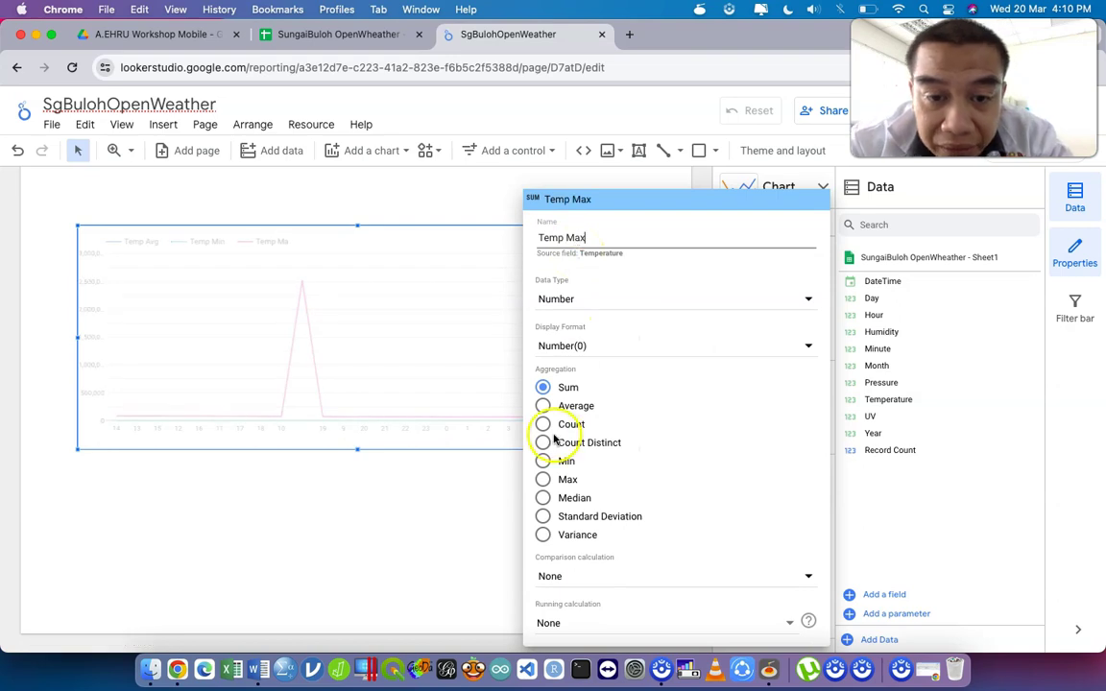
click(543, 481)
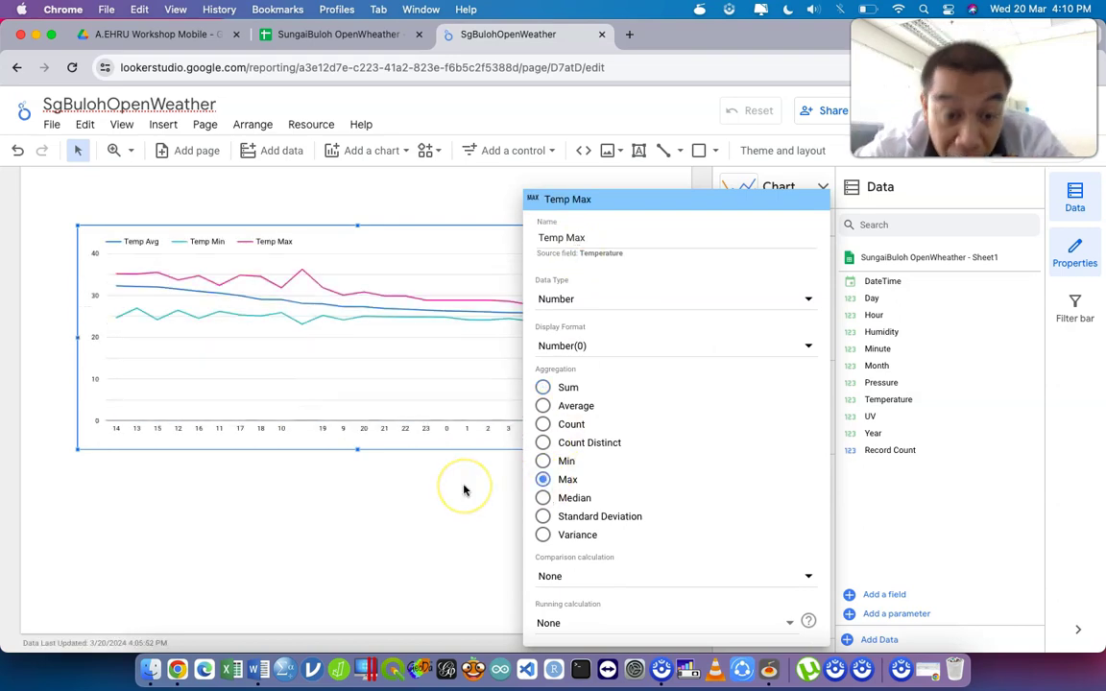
click(464, 488)
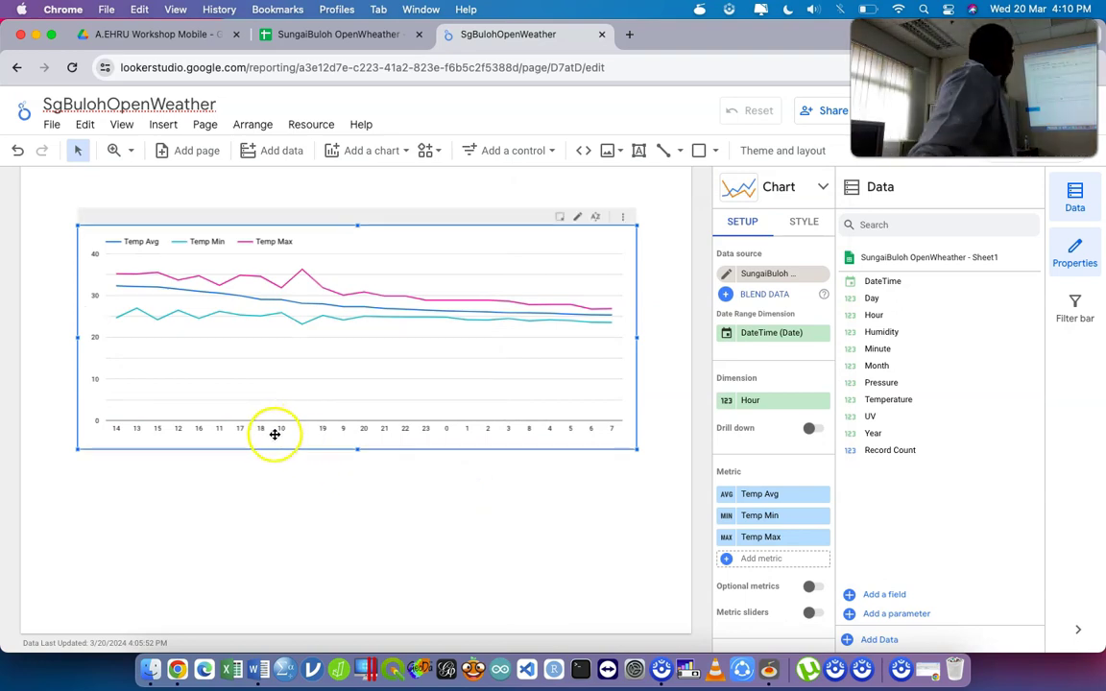
mouse_move(284, 390)
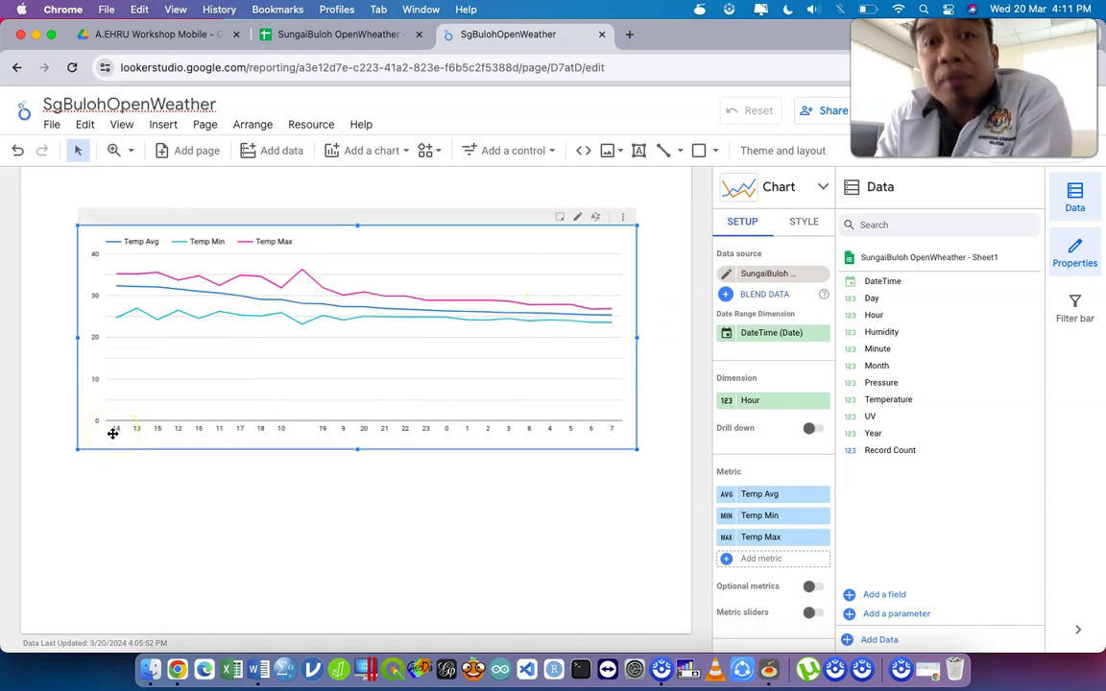
scroll(427, 446, up, 3)
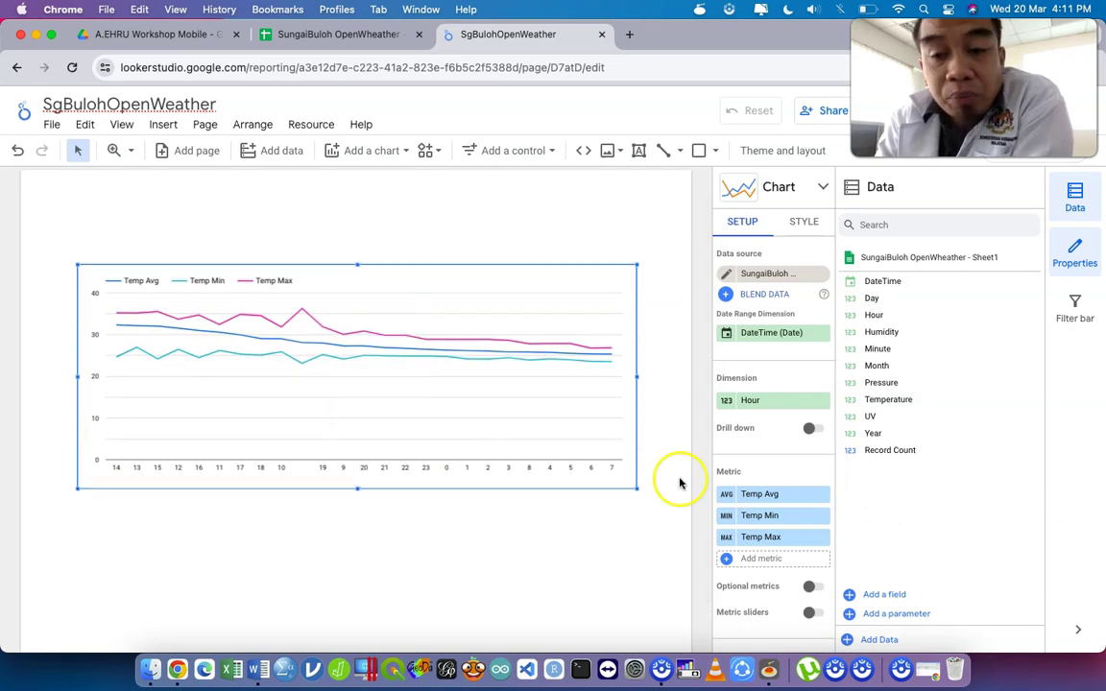
scroll(777, 510, down, 2)
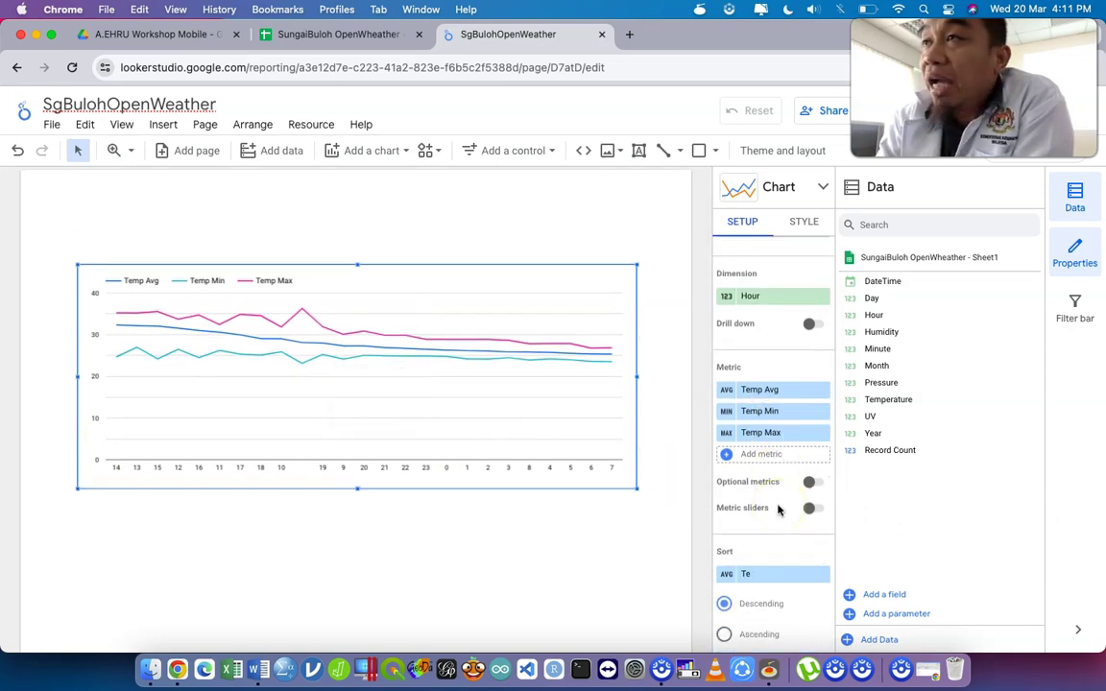
- Change the chart's sort field to Hour and set it to Ascending
click(779, 580)
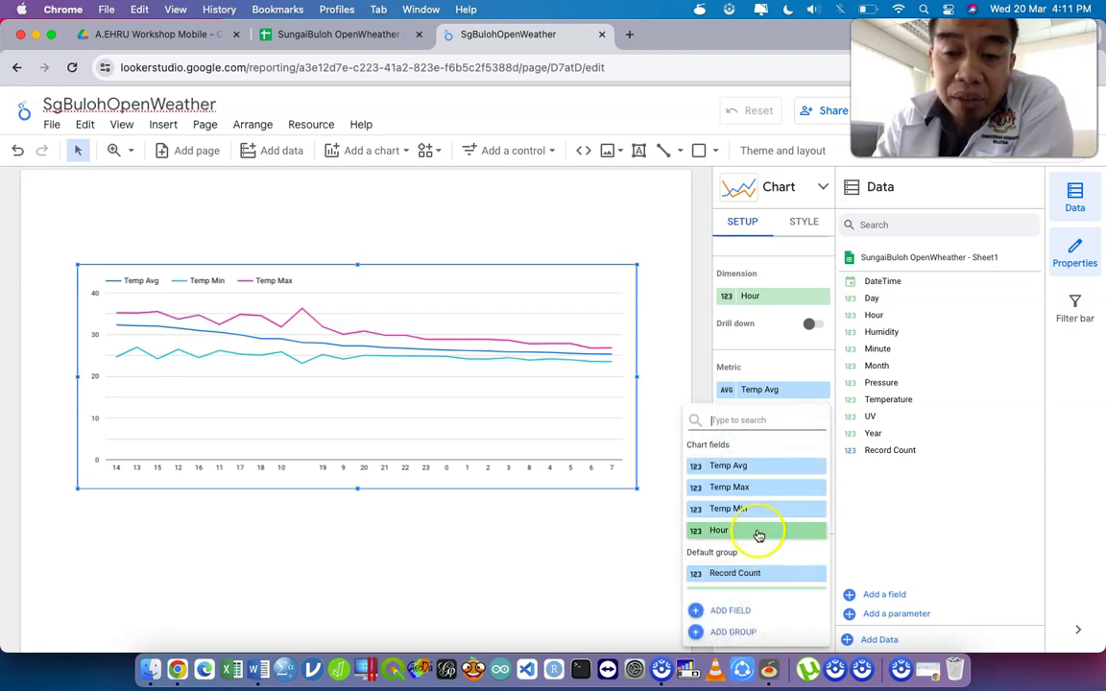
click(758, 532)
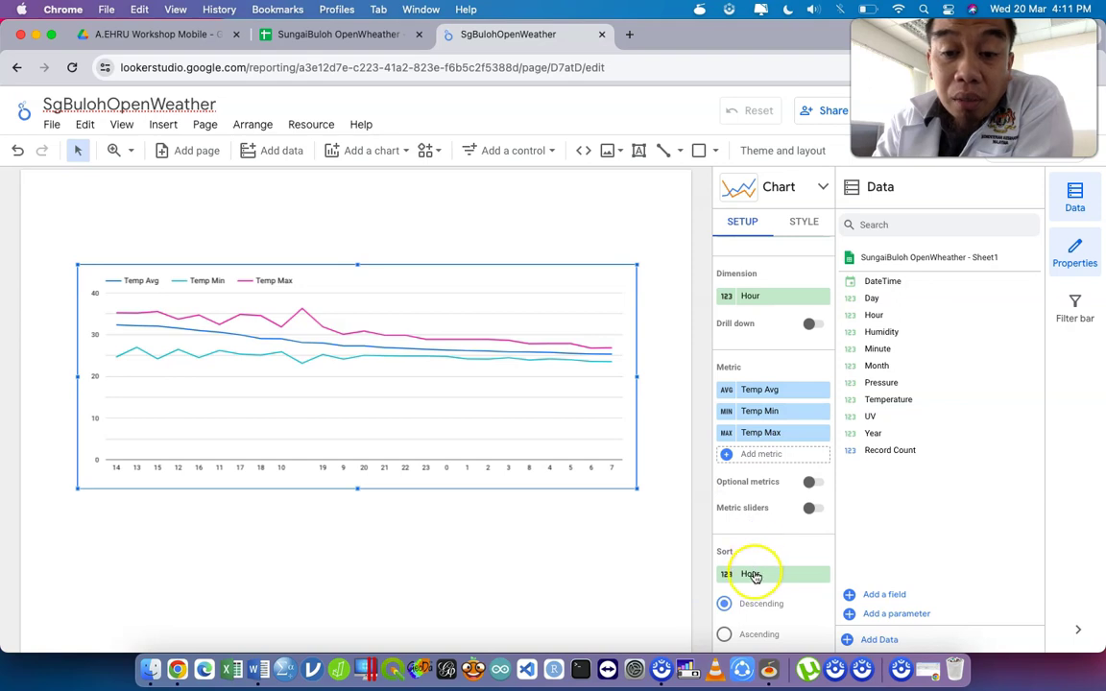
scroll(765, 576, down, 5)
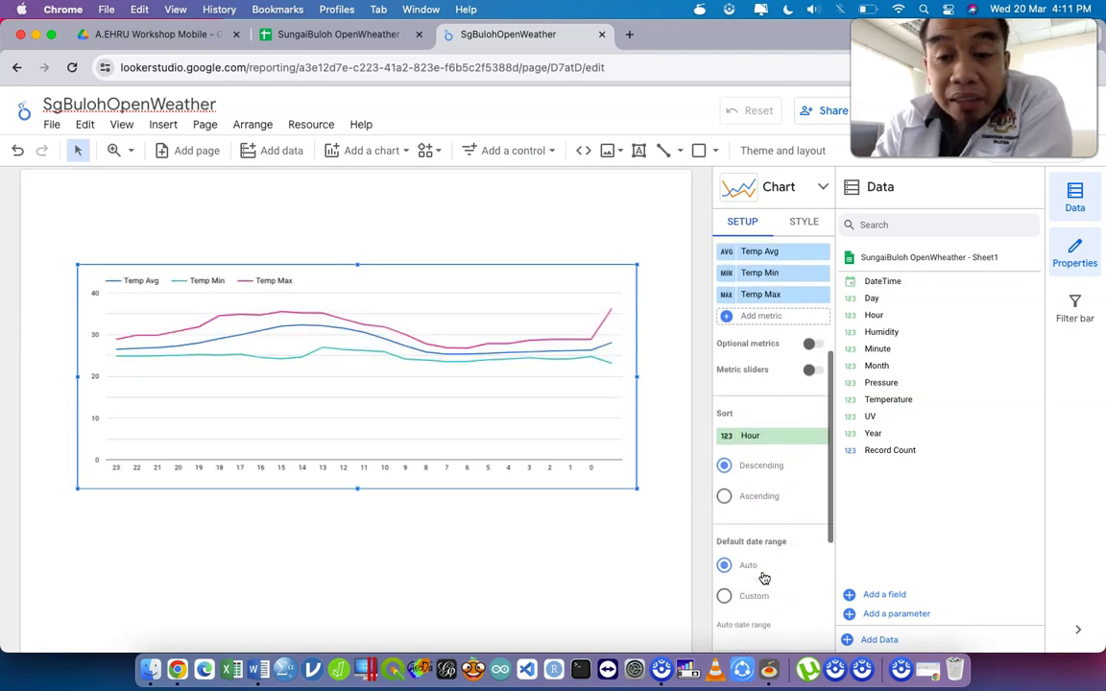
click(755, 467)
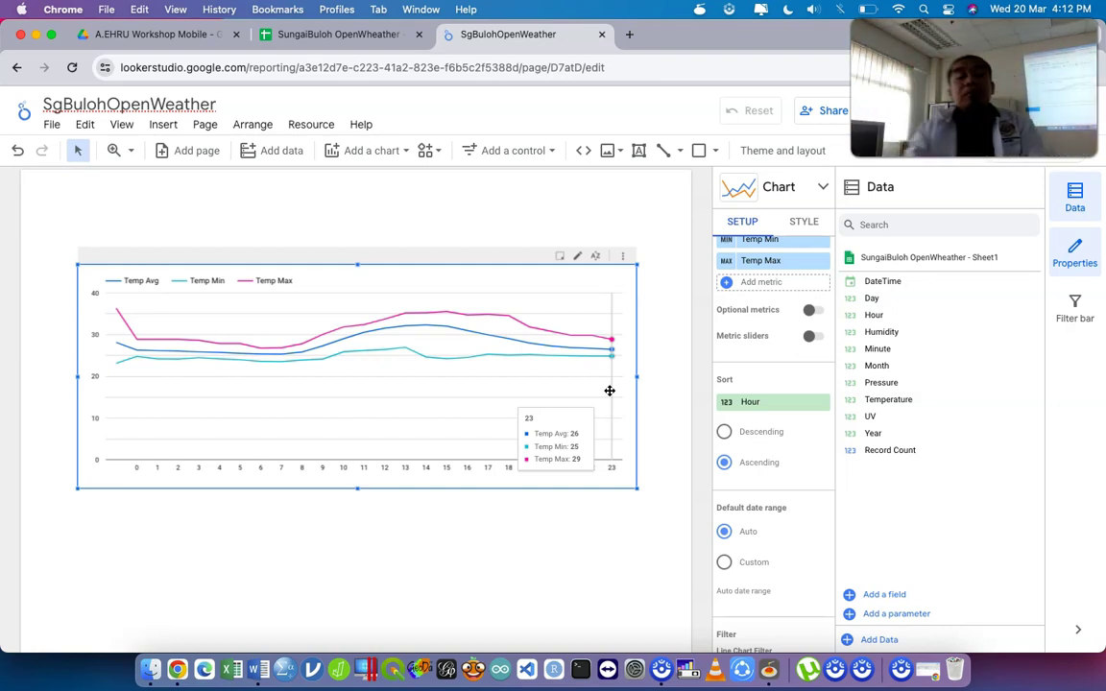
scroll(777, 555, down, 3)
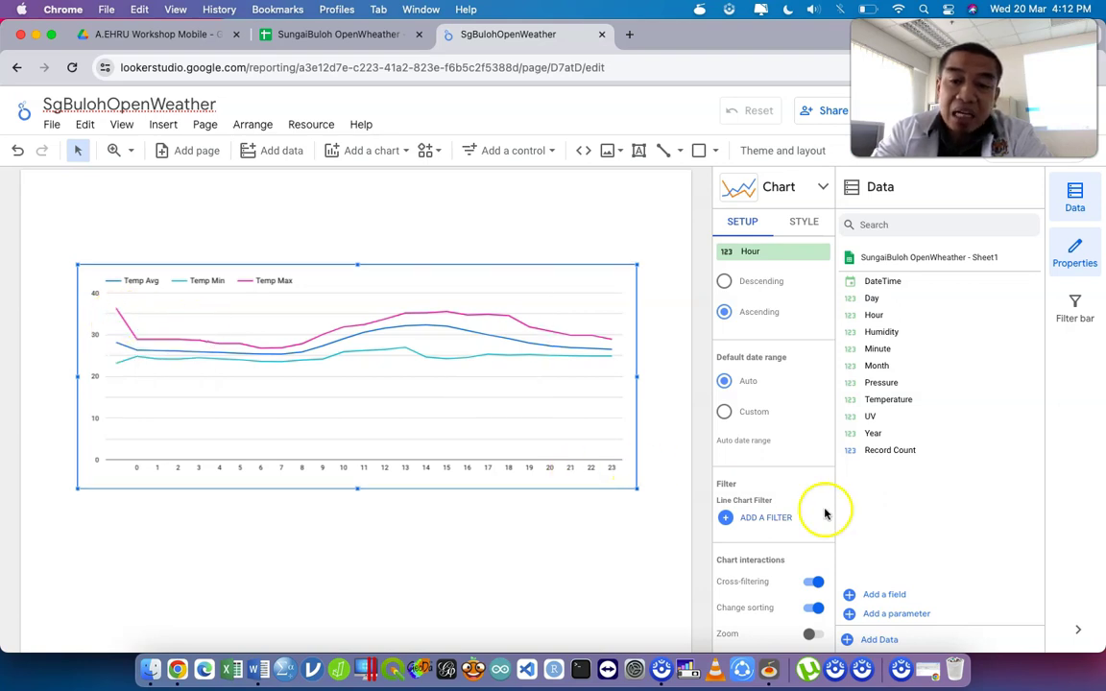
click(781, 521)
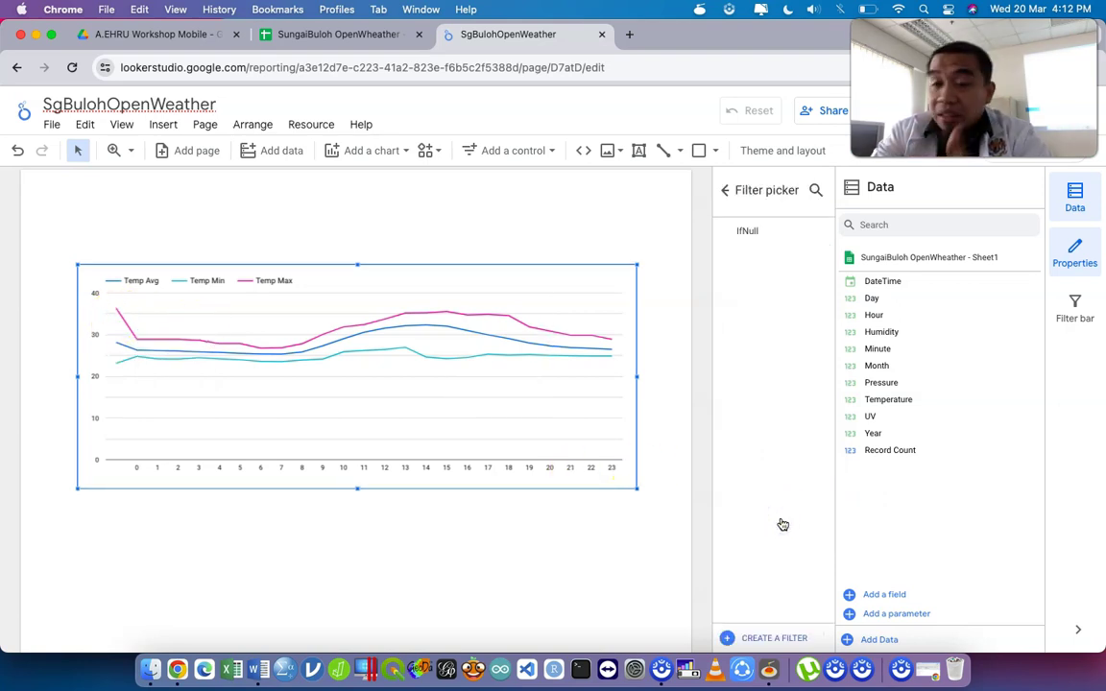
click(755, 233)
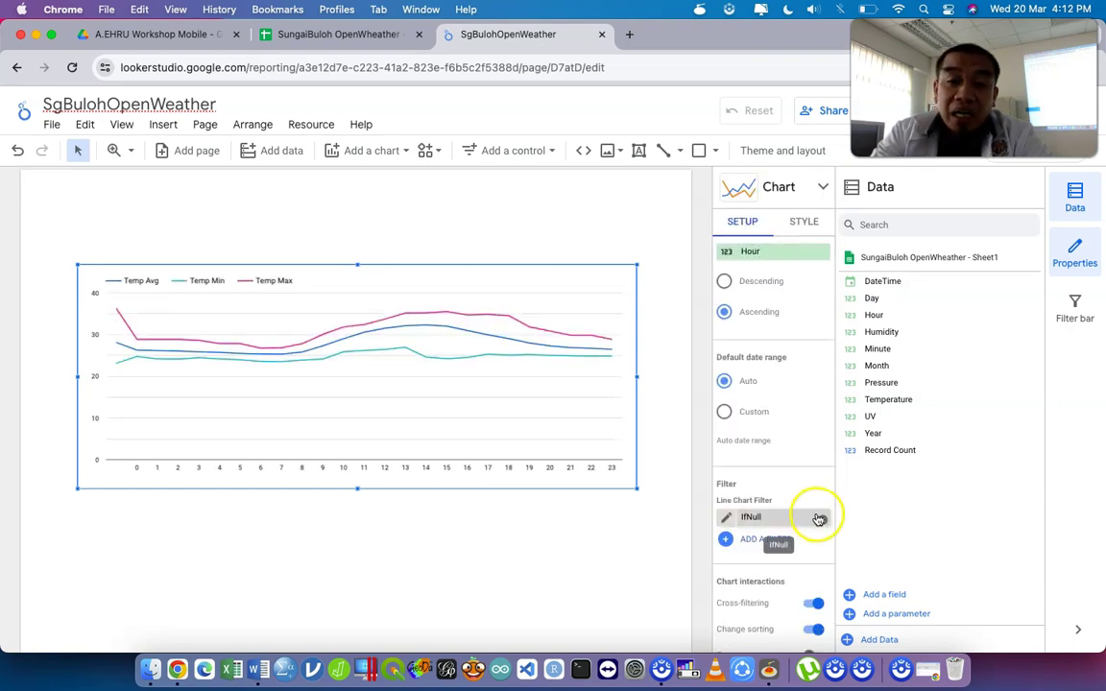
click(822, 518)
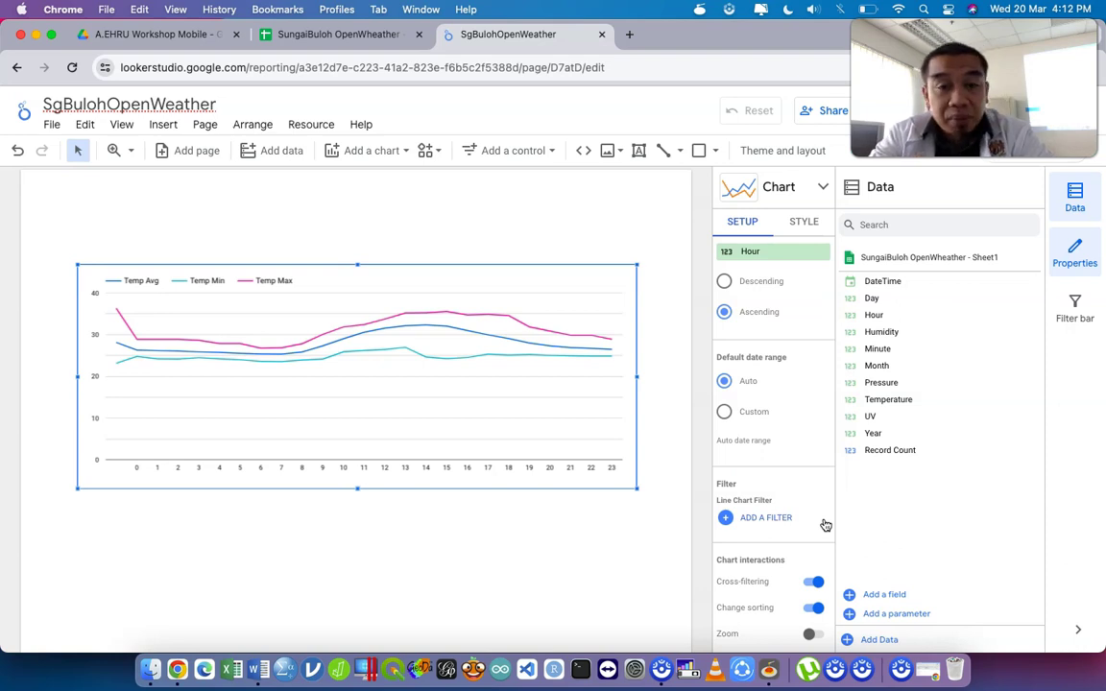
click(577, 538)
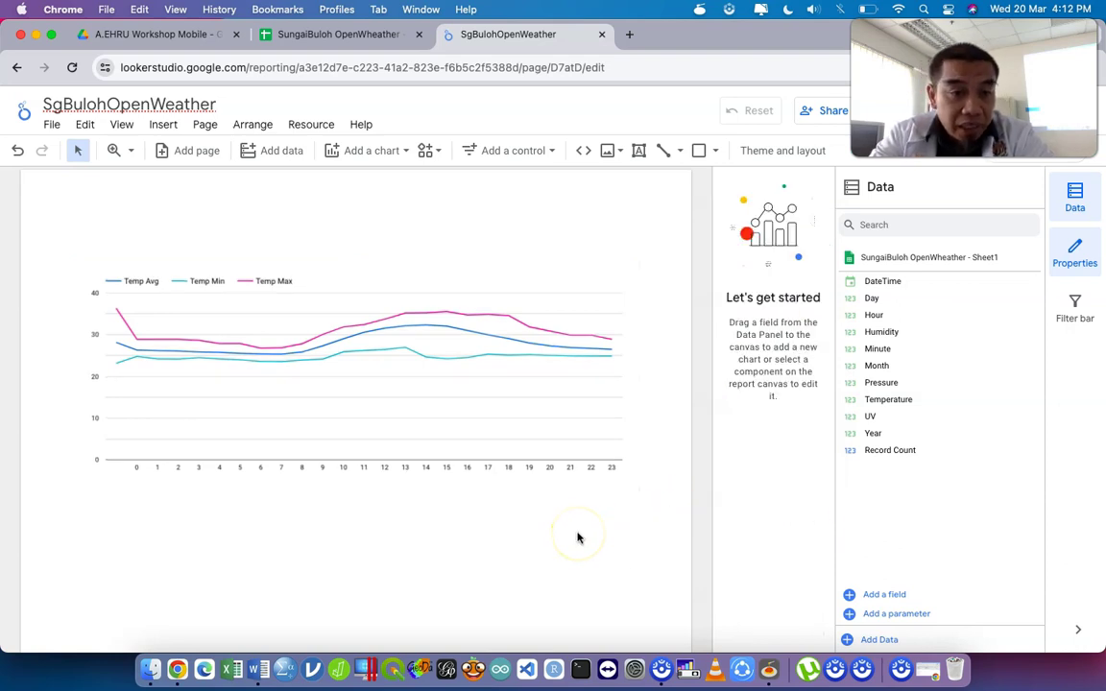
click(497, 386)
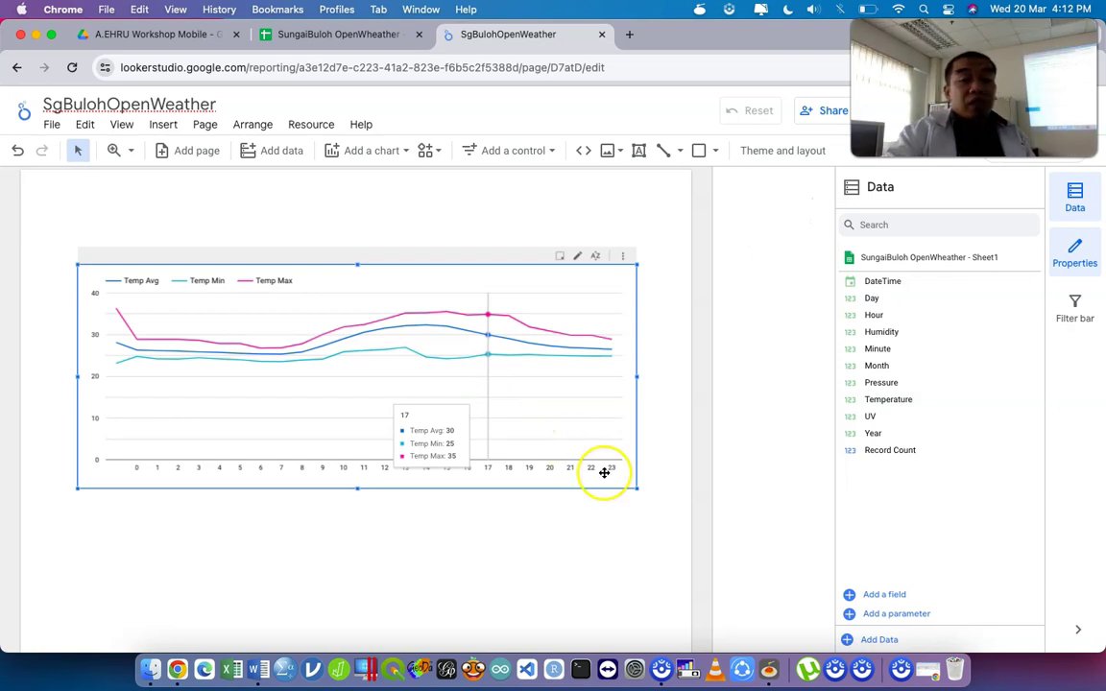
click(473, 567)
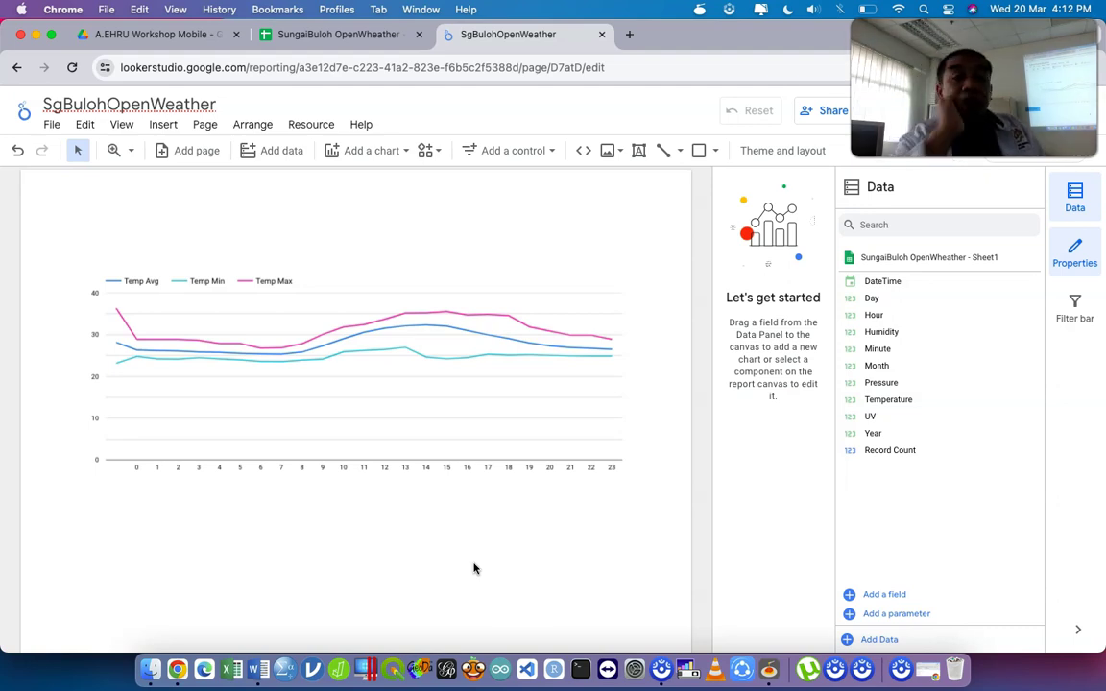
- Draw a date range control at the top right above the chart and adjust its width
click(492, 159)
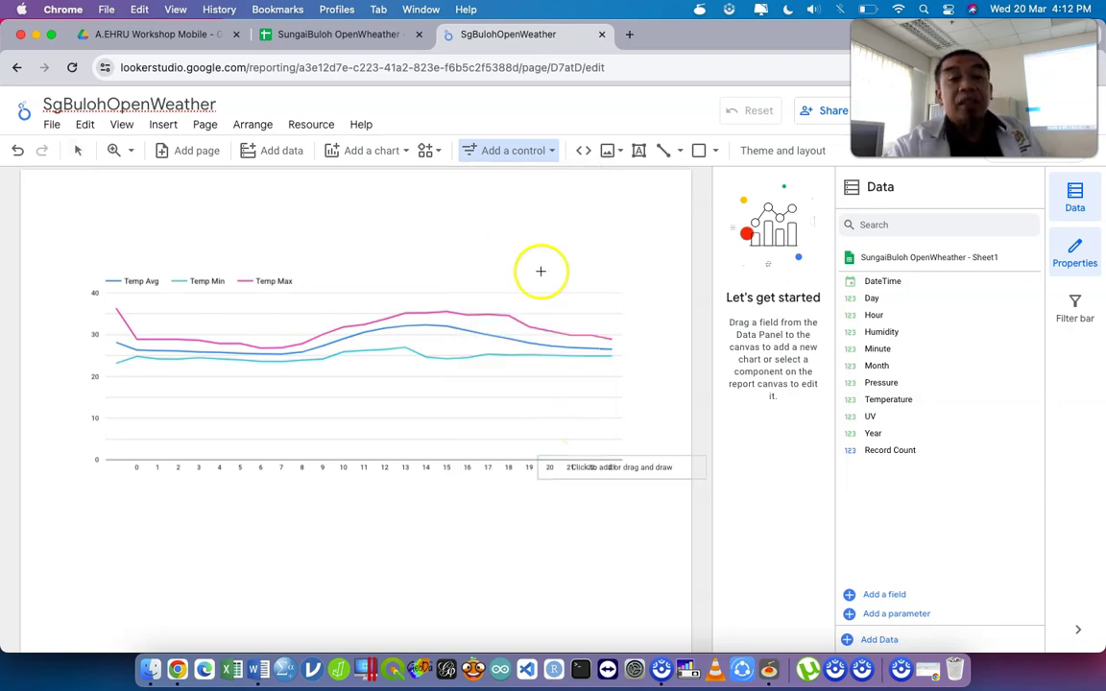
drag(495, 188, 530, 210)
drag(631, 208, 682, 214)
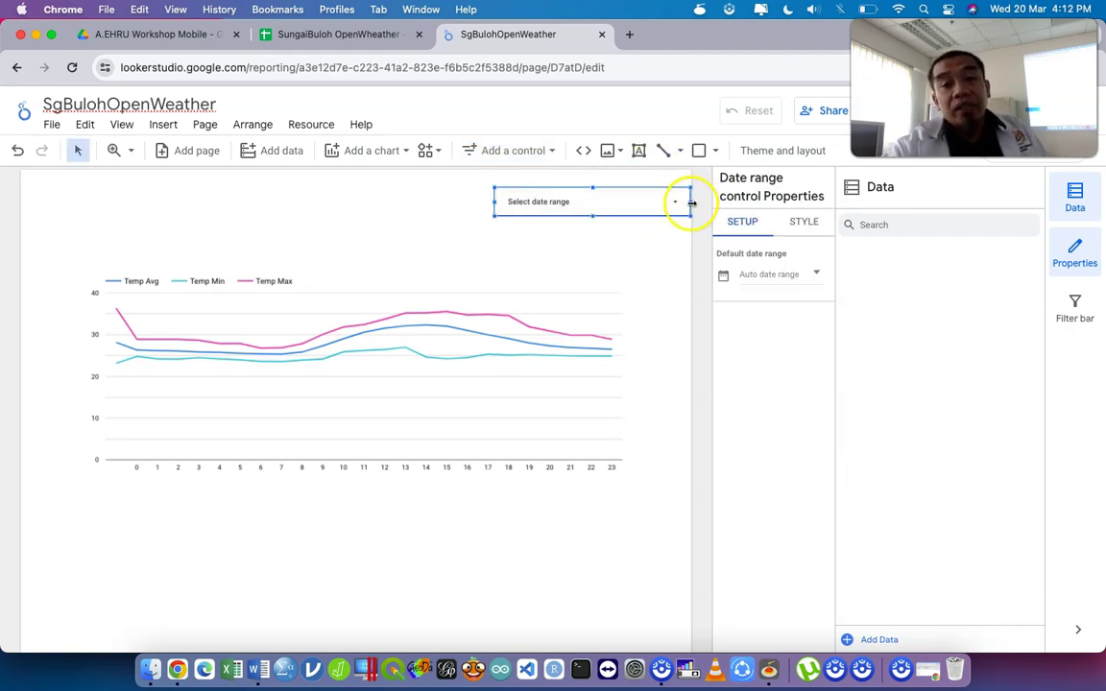
drag(691, 203, 675, 202)
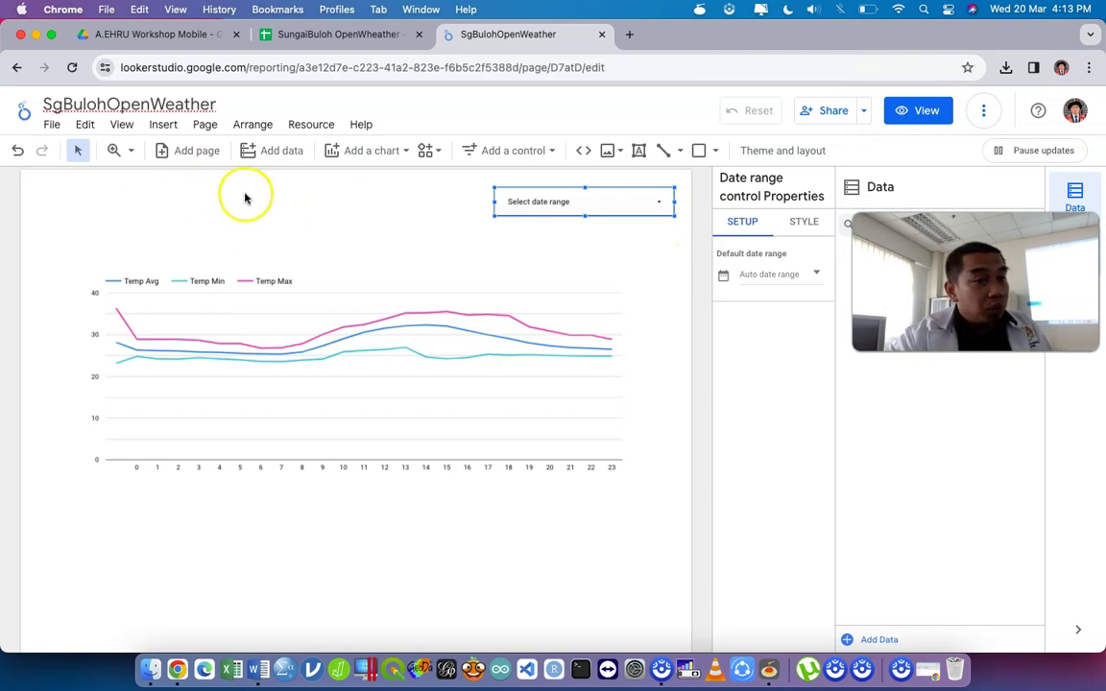
click(330, 199)
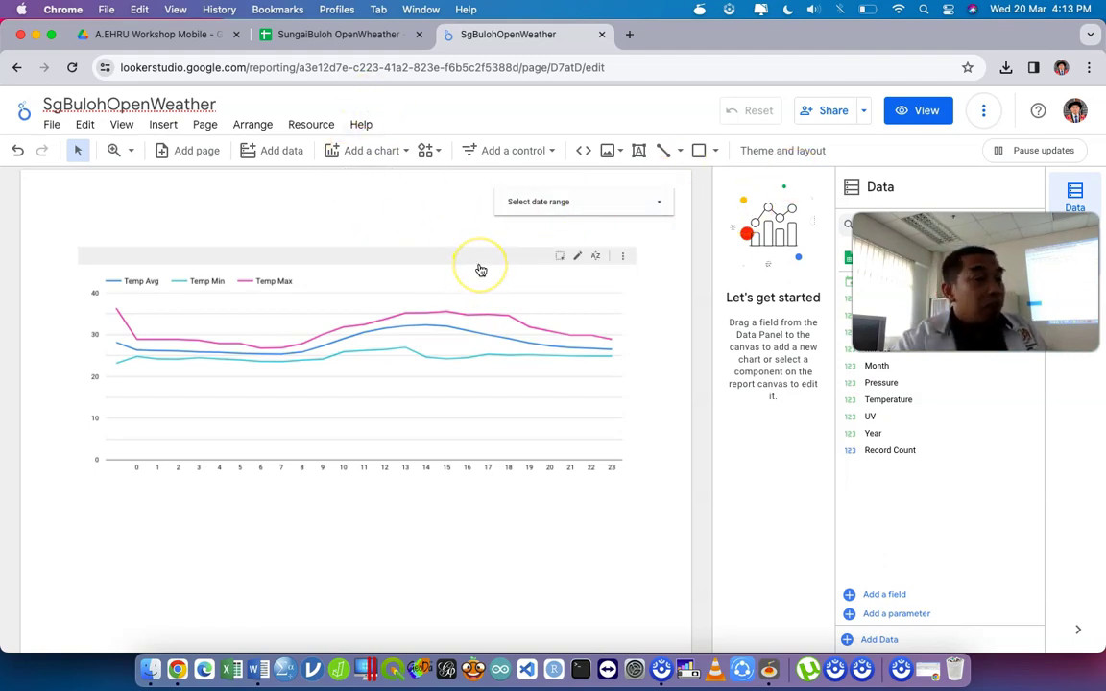
- In View mode, apply a Mar 19–20, 2024 date range, then return to Edit mode
click(917, 112)
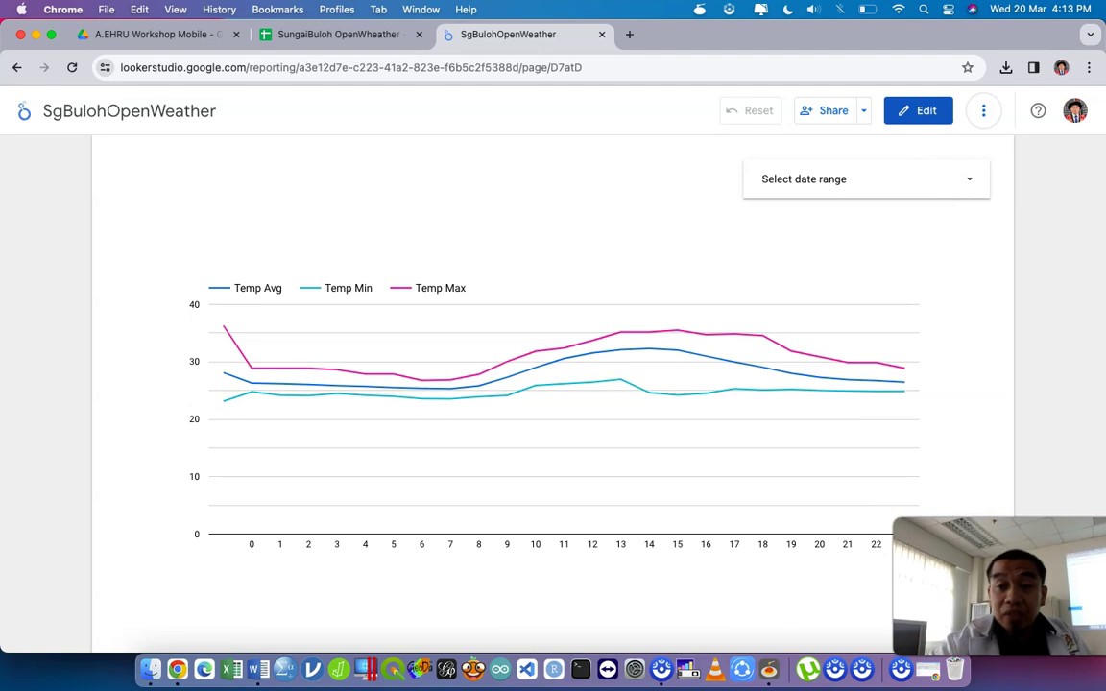
click(965, 180)
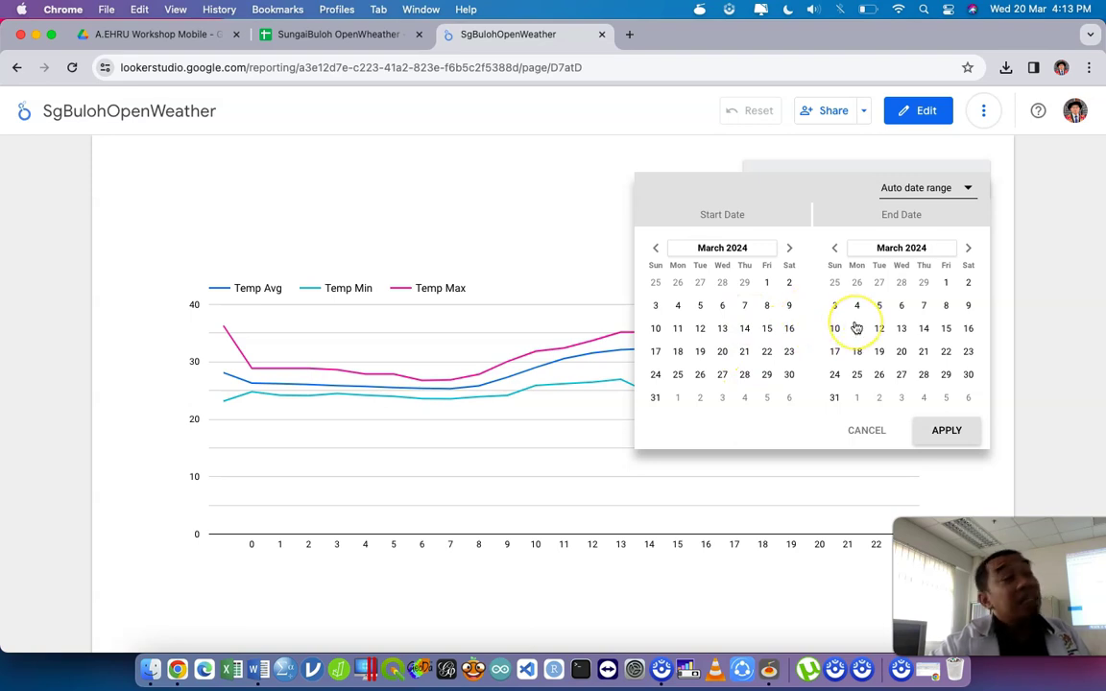
click(703, 355)
click(902, 351)
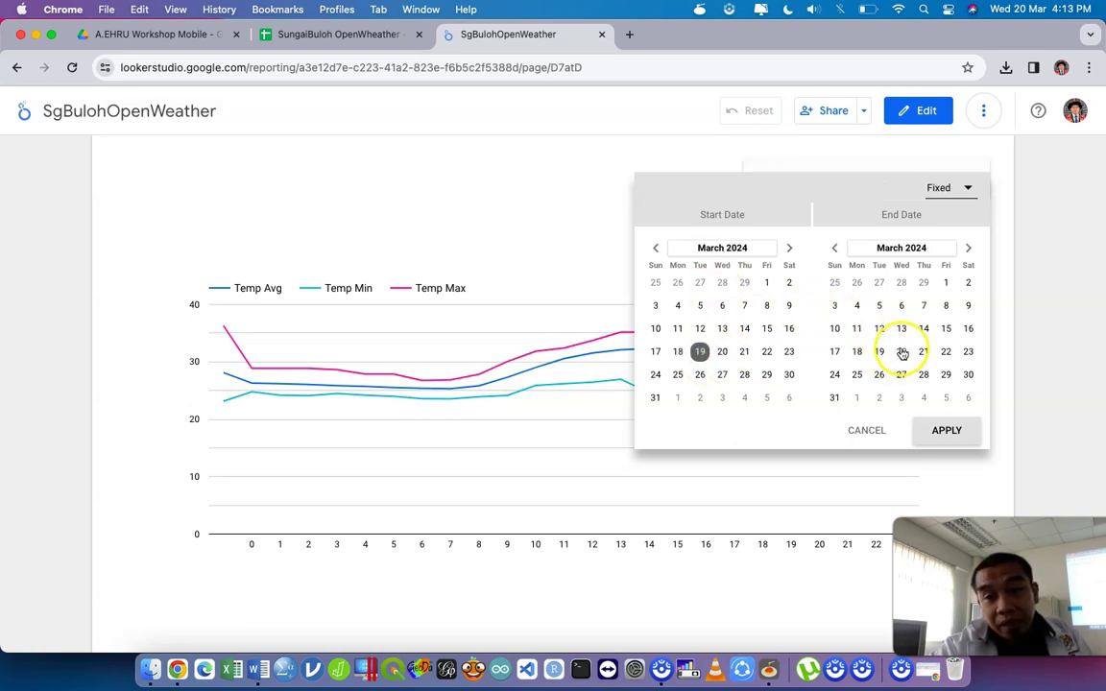
click(958, 429)
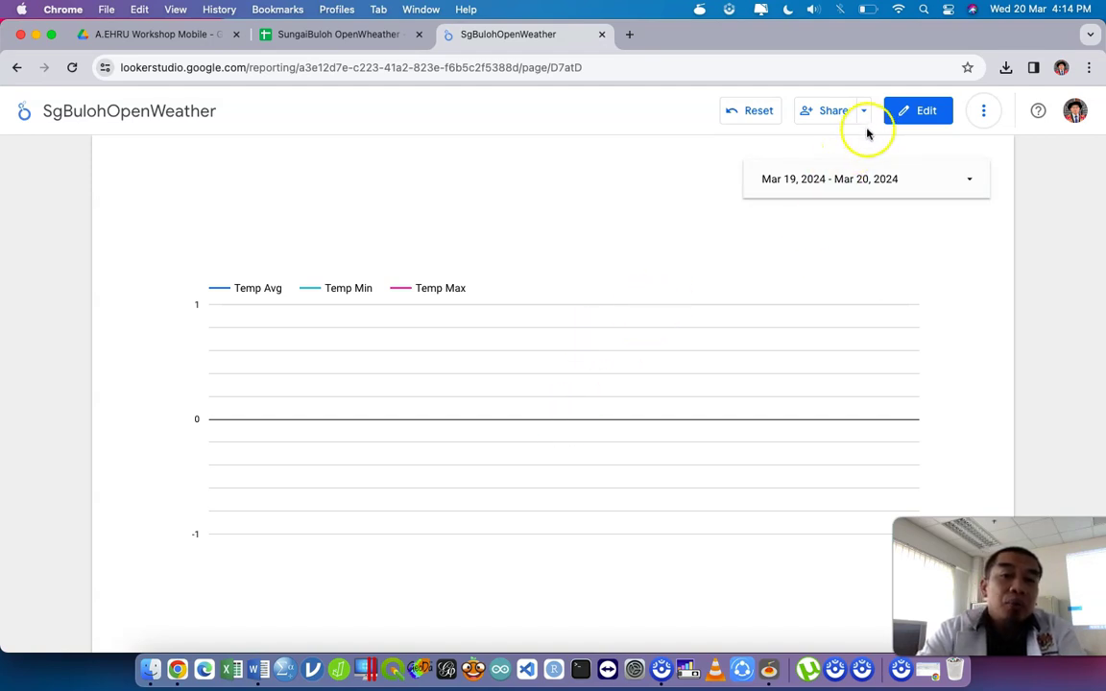
click(911, 110)
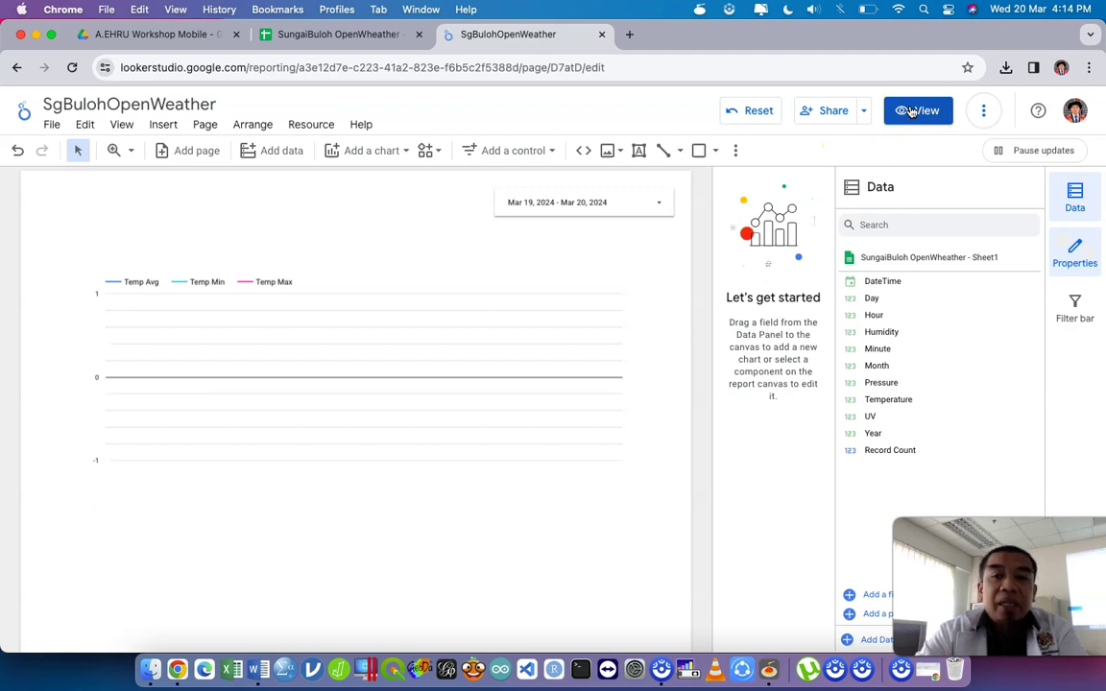
- Reset the date range and remove DateTime as the chart's date range dimension
click(768, 114)
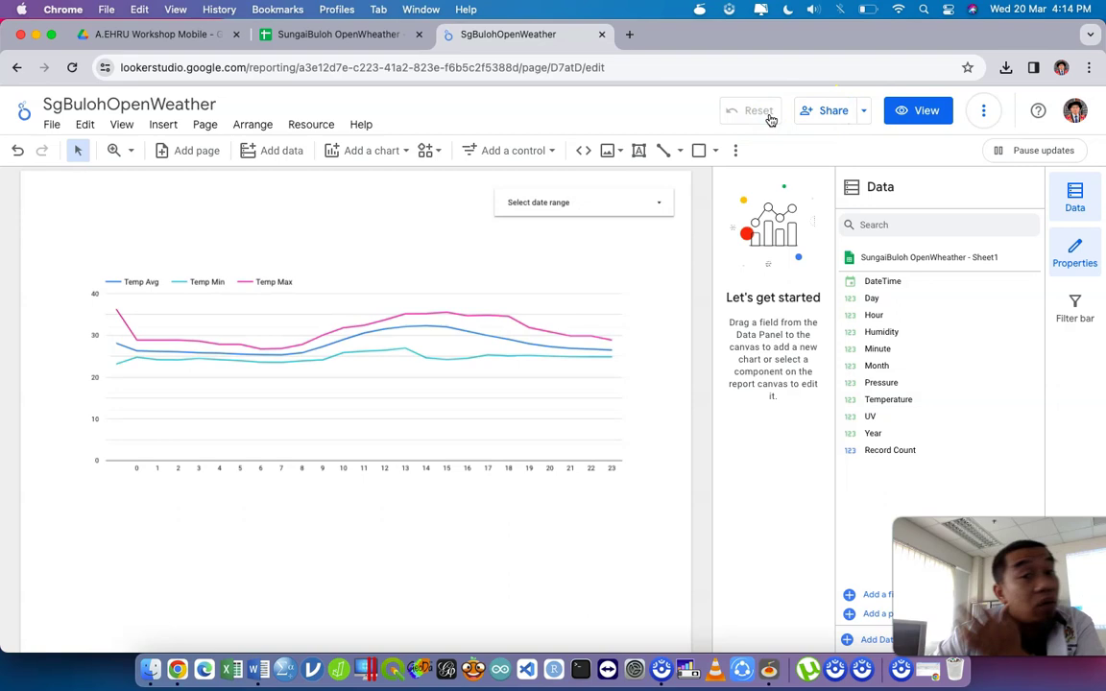
click(548, 302)
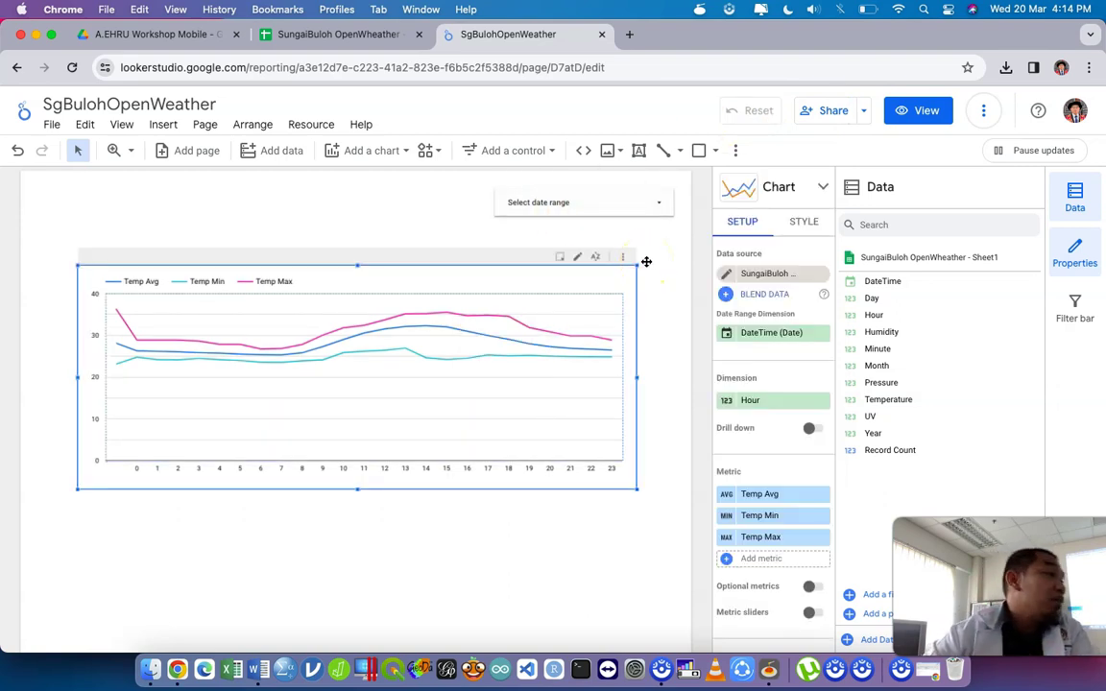
click(822, 334)
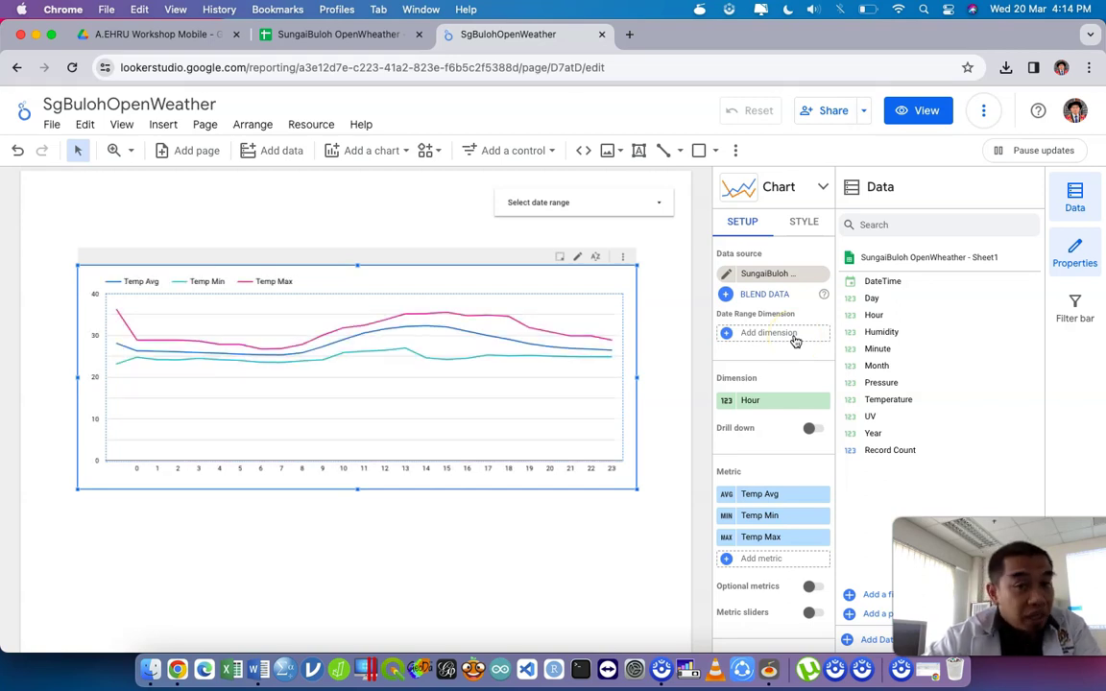
click(394, 230)
click(507, 151)
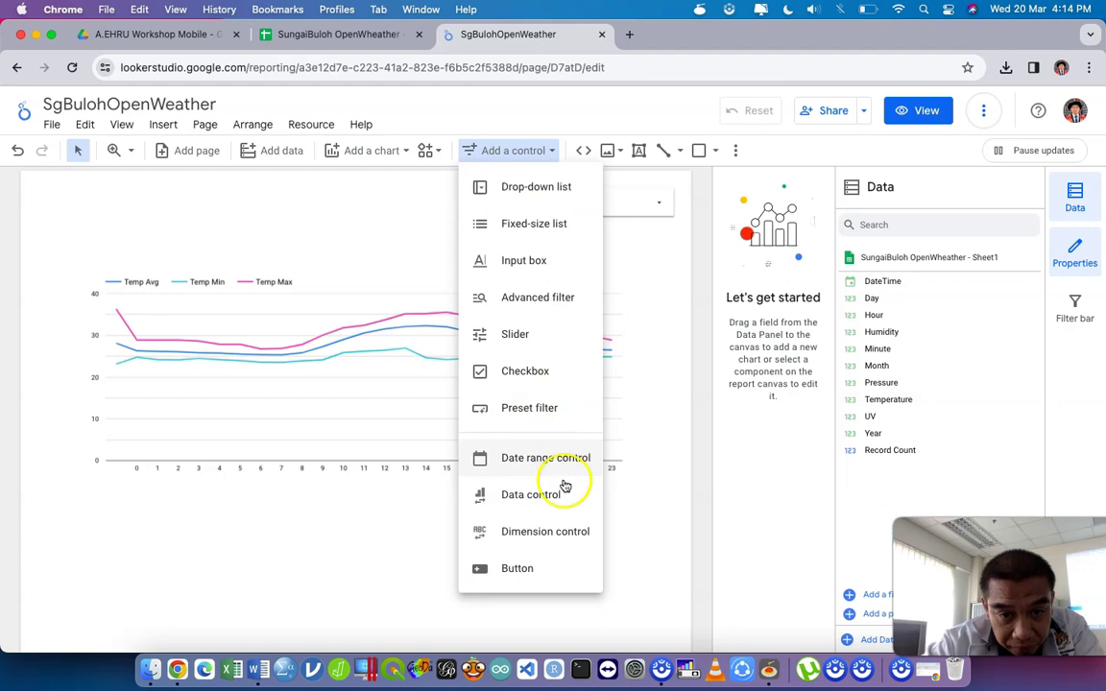
- Add an Hour slider above the chart's top-left and place a copy to its right
click(556, 329)
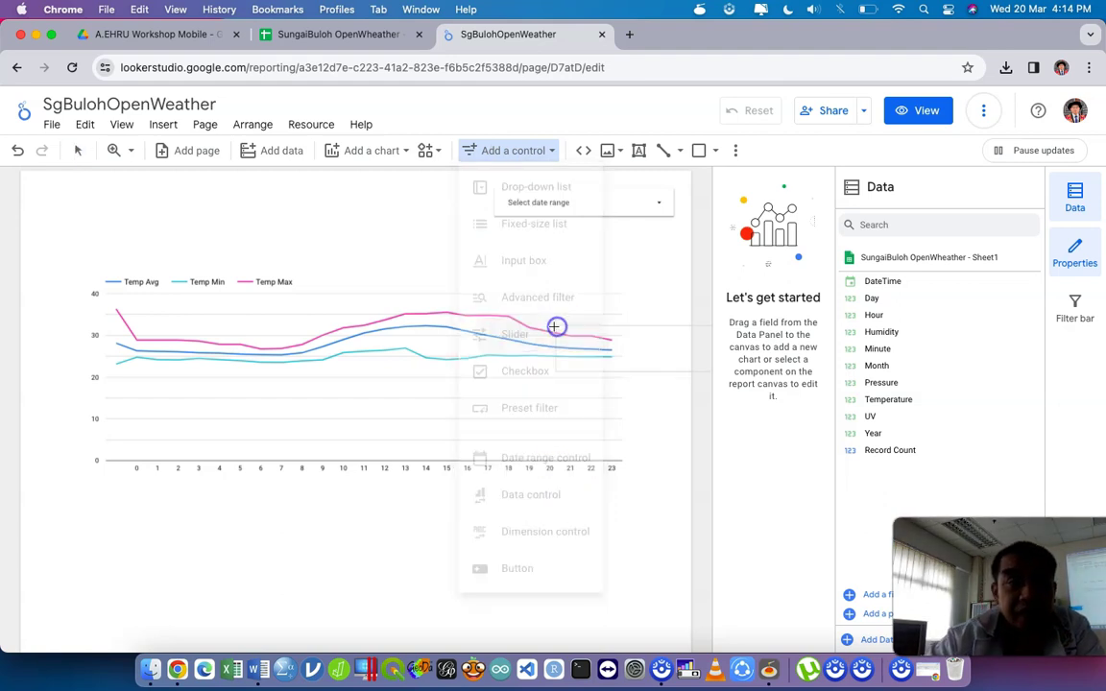
drag(66, 186, 84, 197)
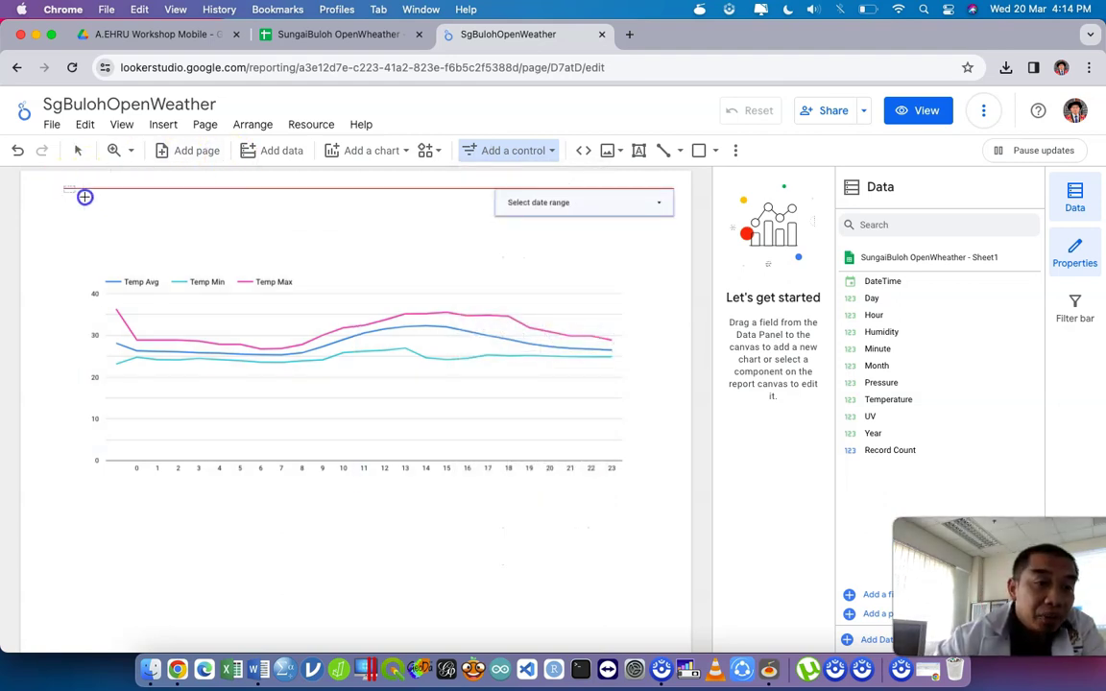
drag(187, 206, 188, 206)
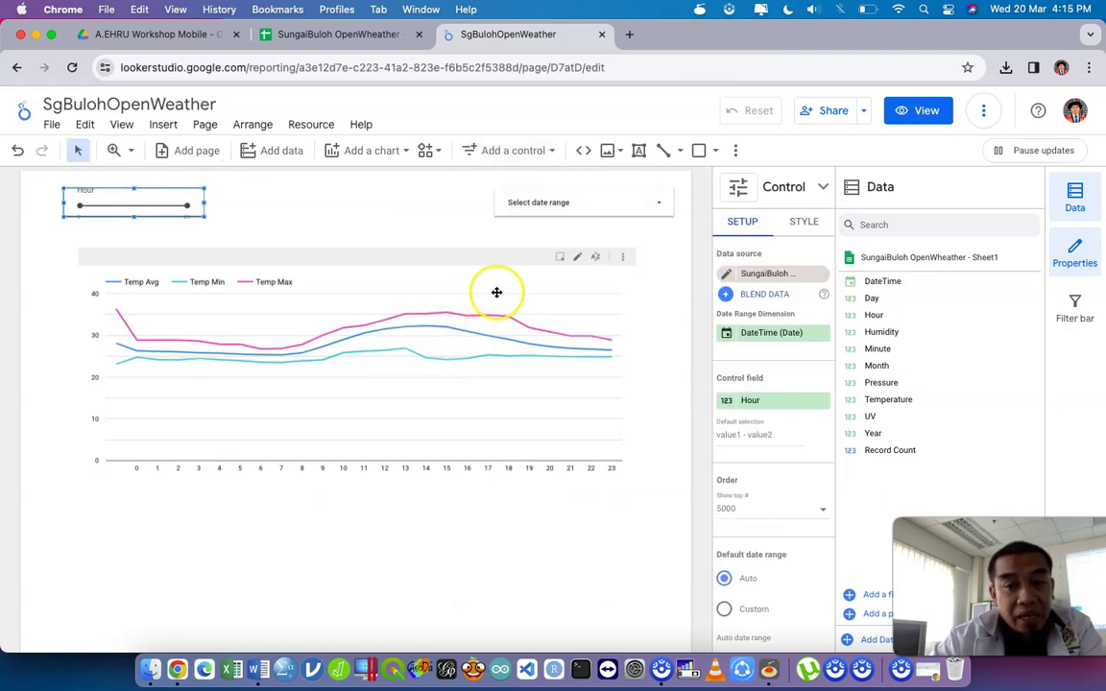
click(776, 410)
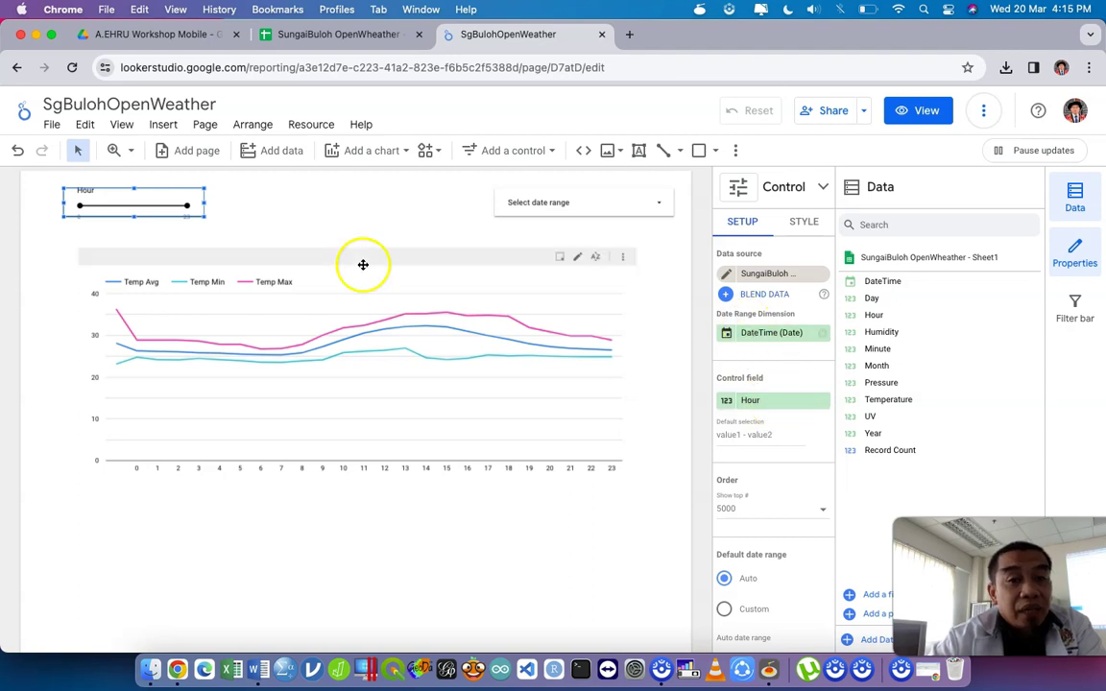
drag(168, 209, 300, 228)
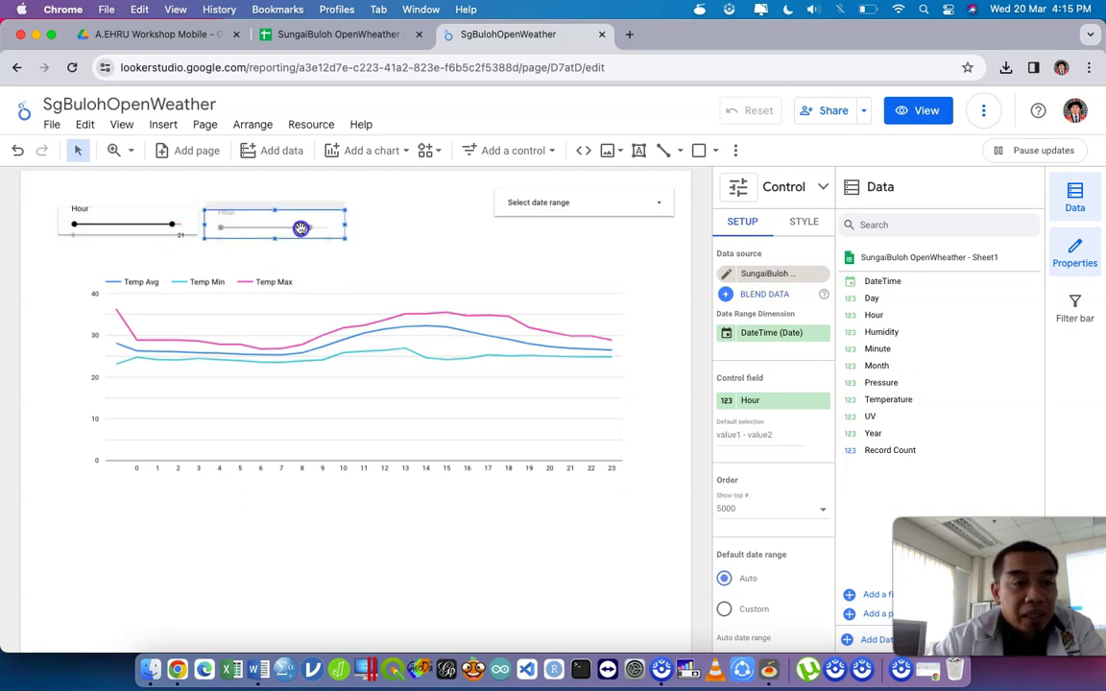
click(181, 209)
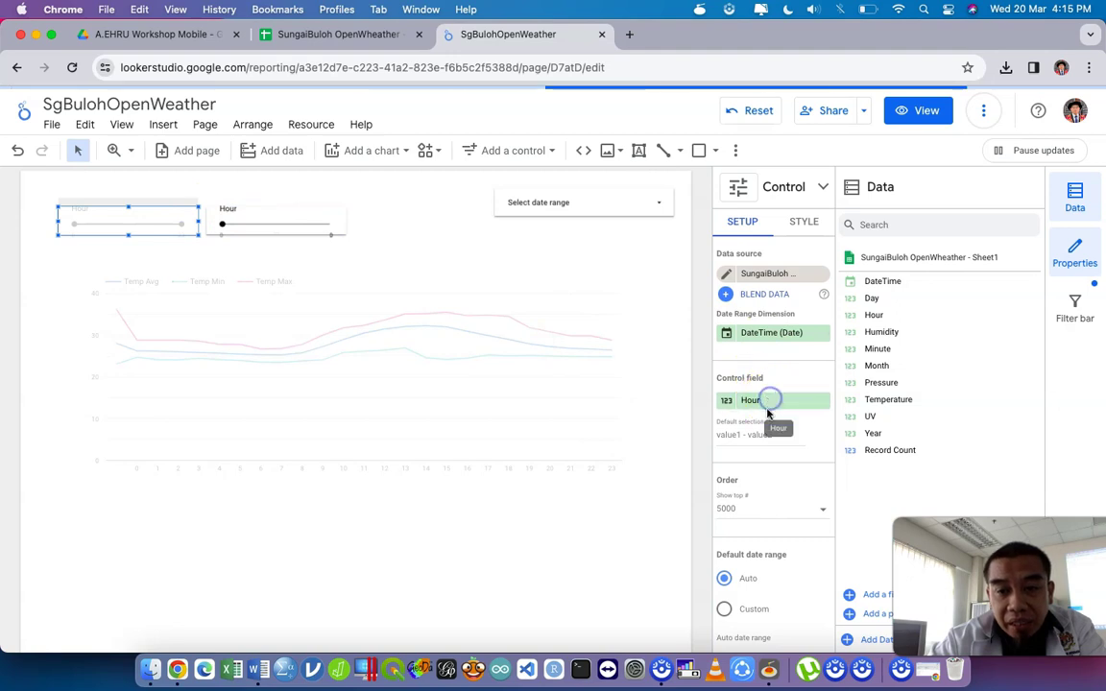
- Set the first slider's control field to Day and the second to Month
click(770, 401)
click(736, 524)
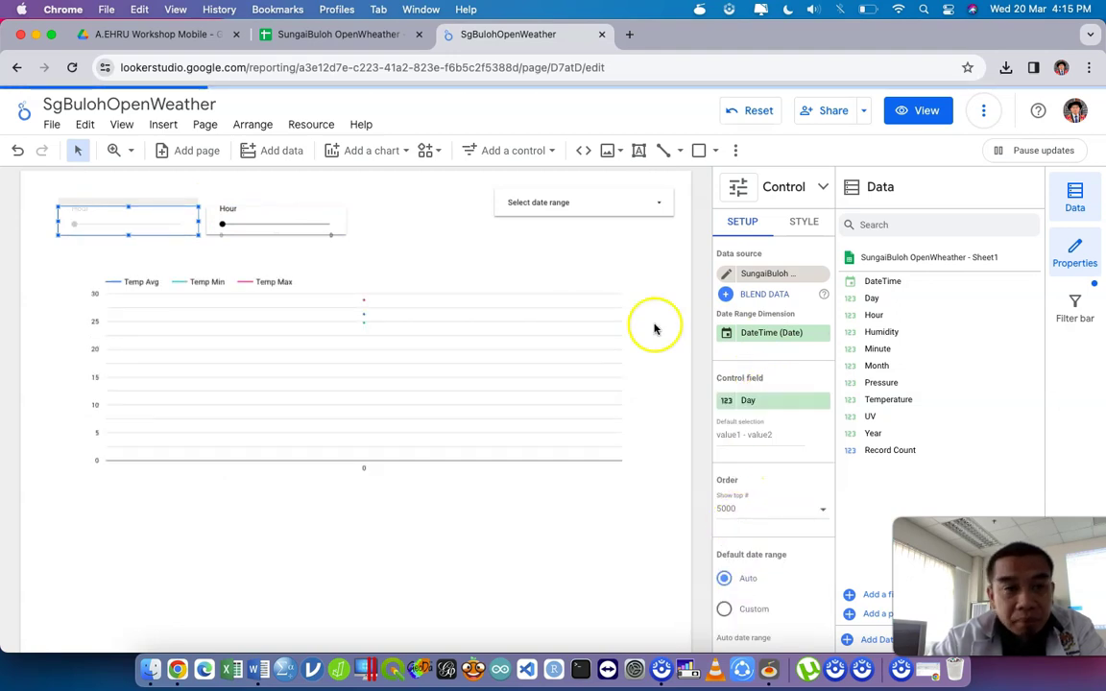
click(269, 216)
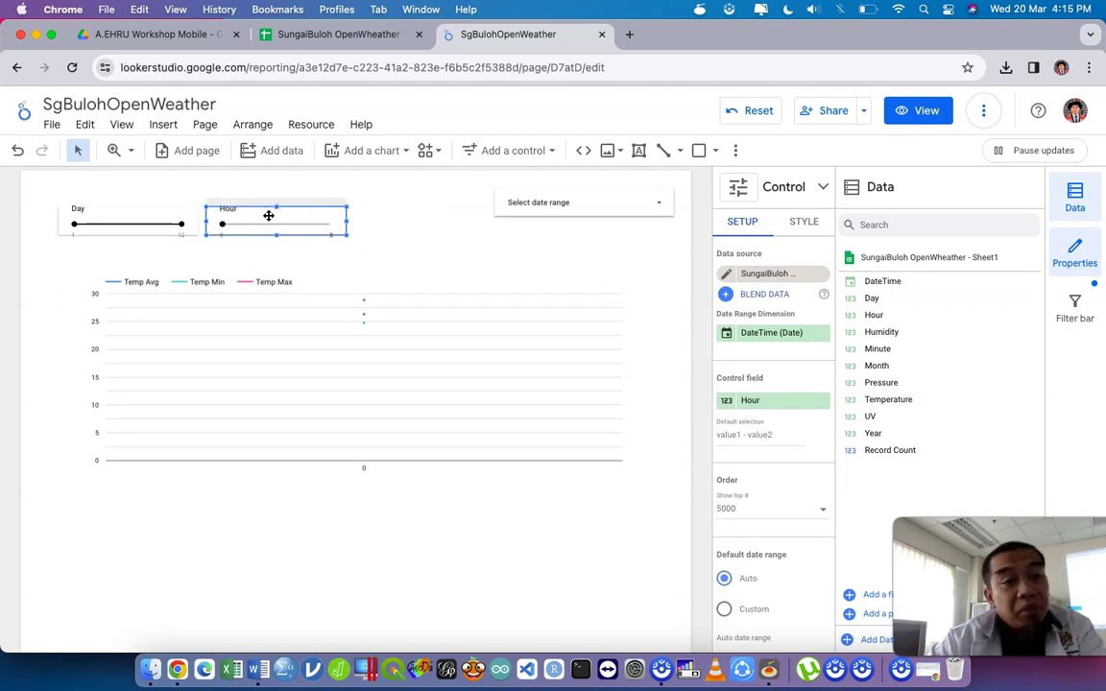
click(768, 401)
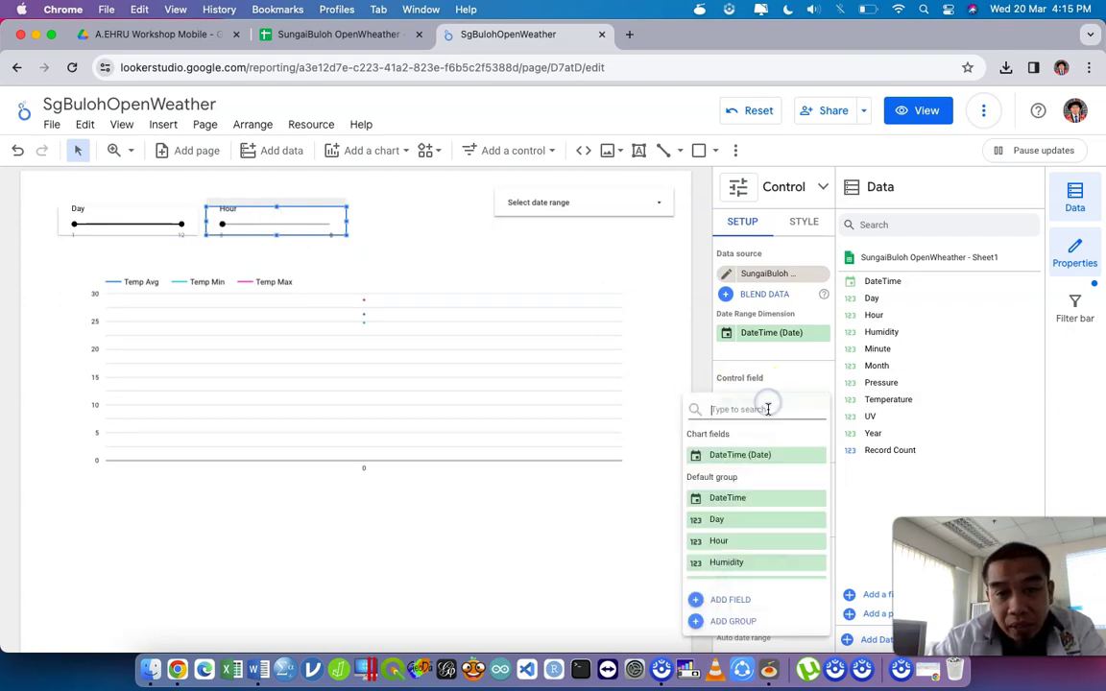
scroll(754, 540, down, 3)
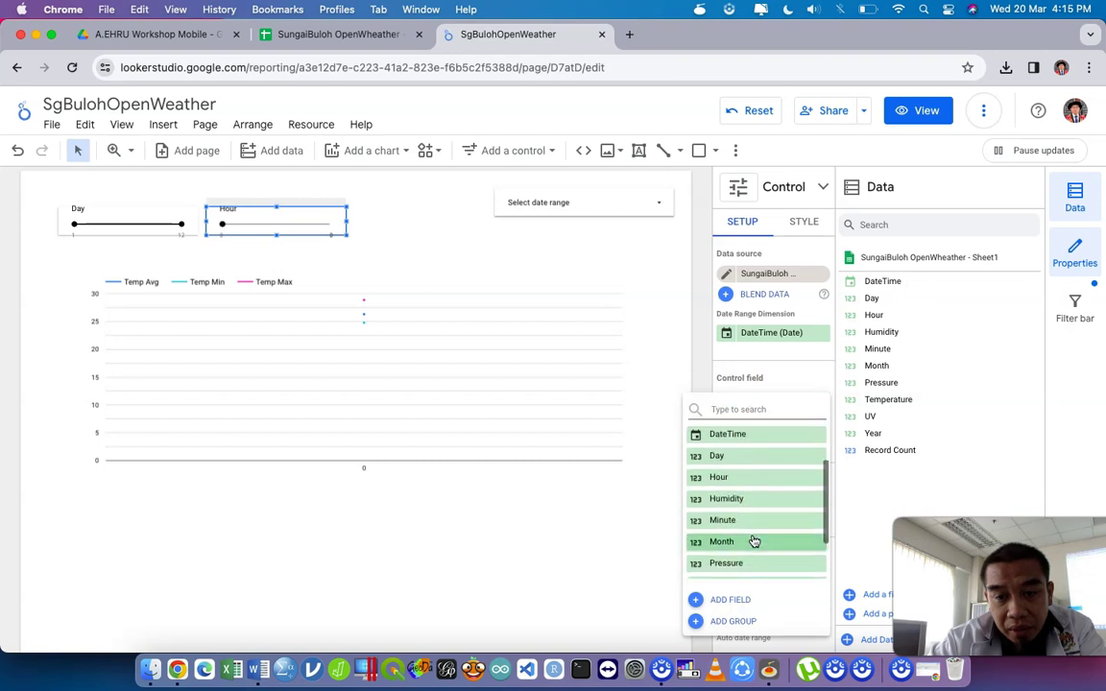
click(747, 543)
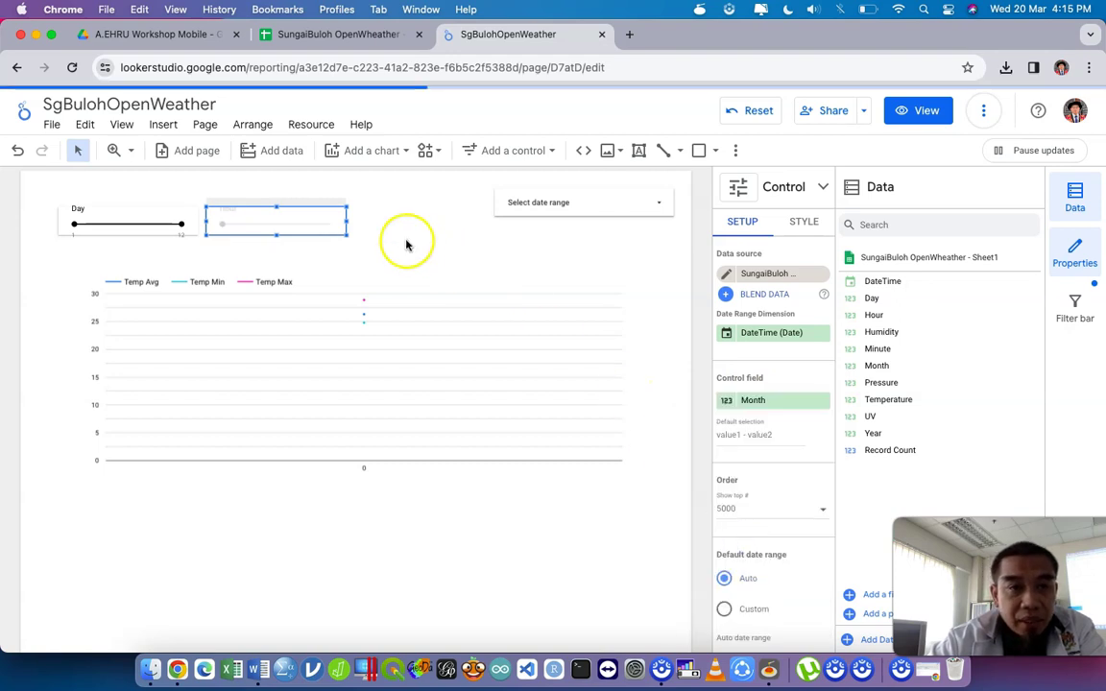
- Copy the Month slider, align the date range control, and set the third slider to Hour
drag(346, 231, 465, 231)
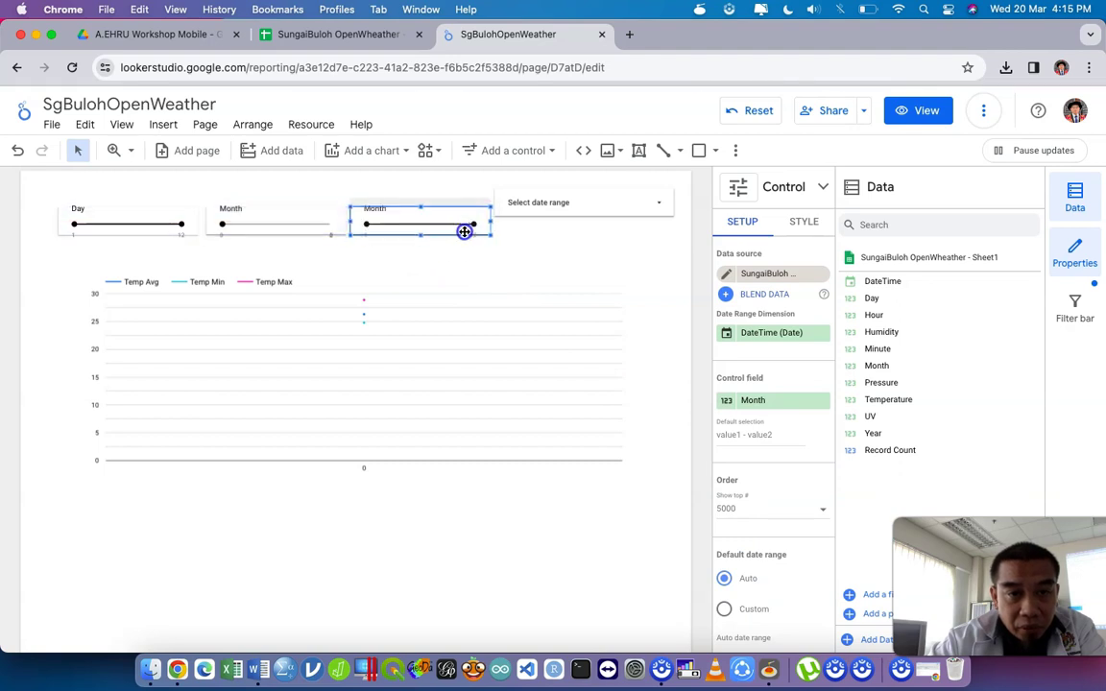
drag(553, 221, 665, 225)
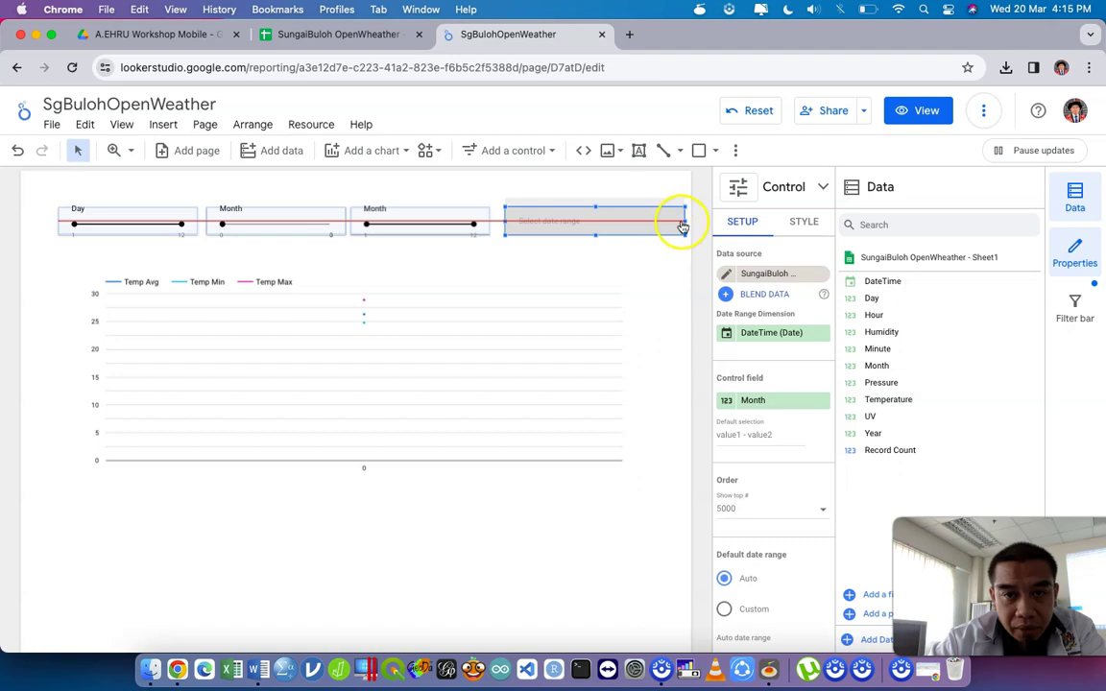
click(681, 226)
click(553, 192)
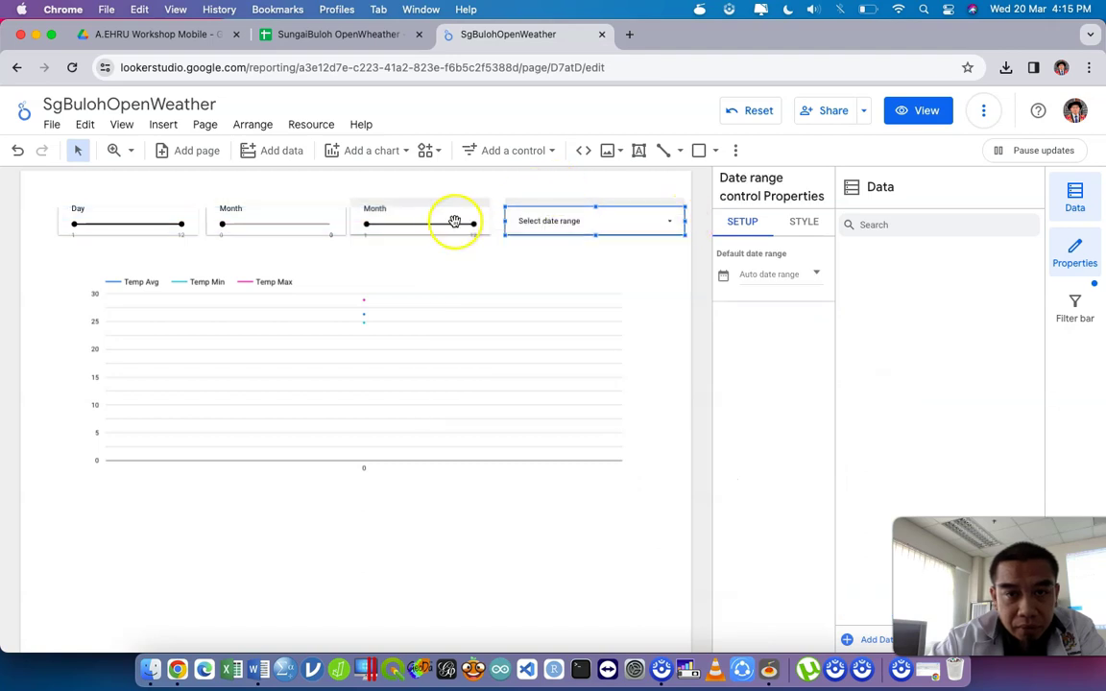
click(436, 210)
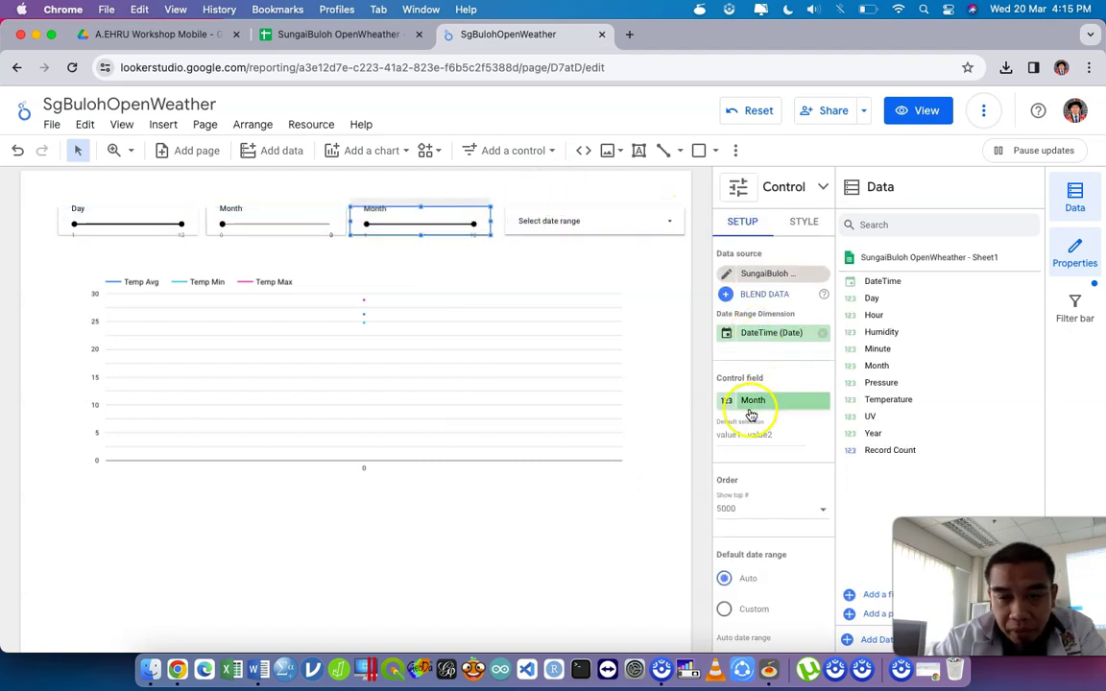
click(779, 404)
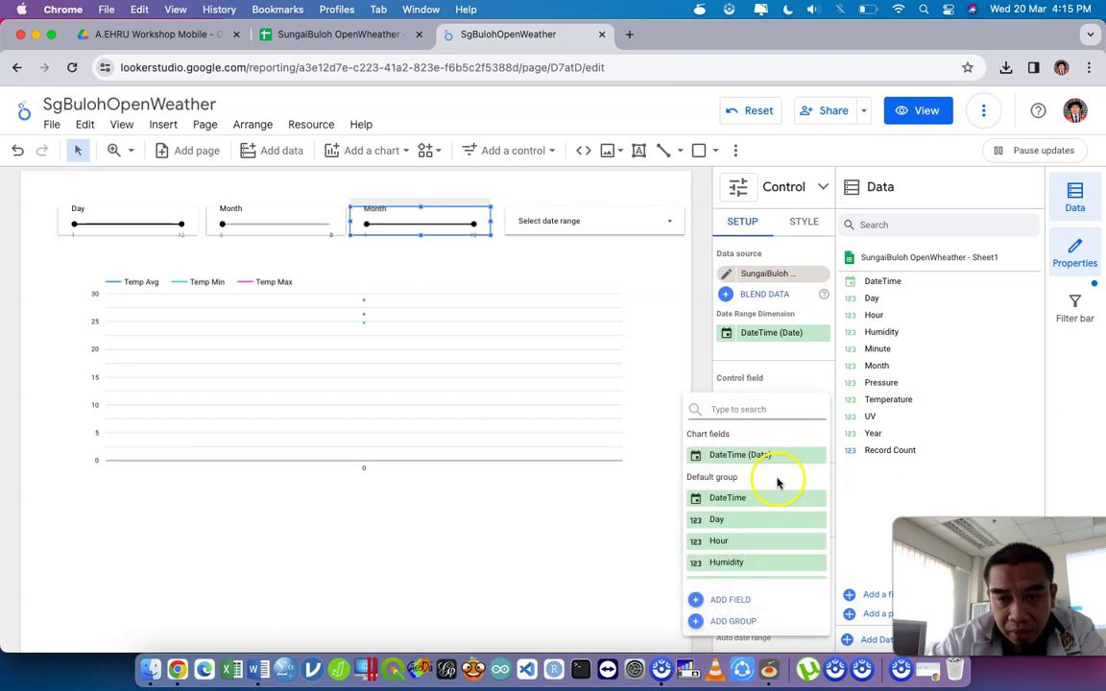
click(742, 542)
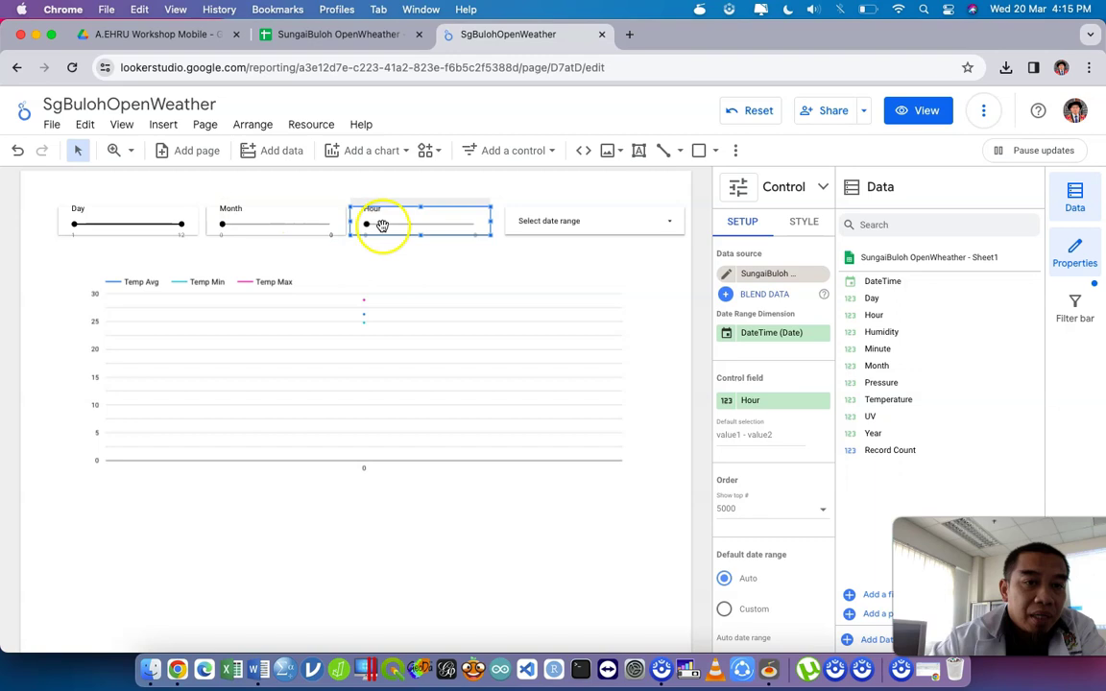
click(669, 192)
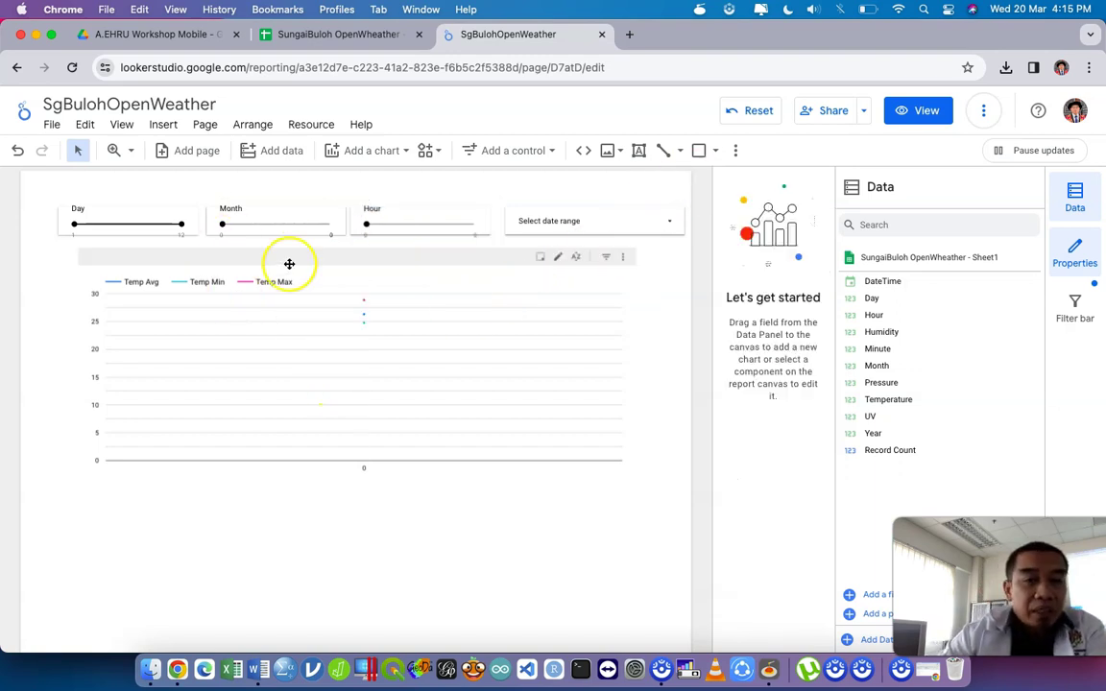
click(909, 120)
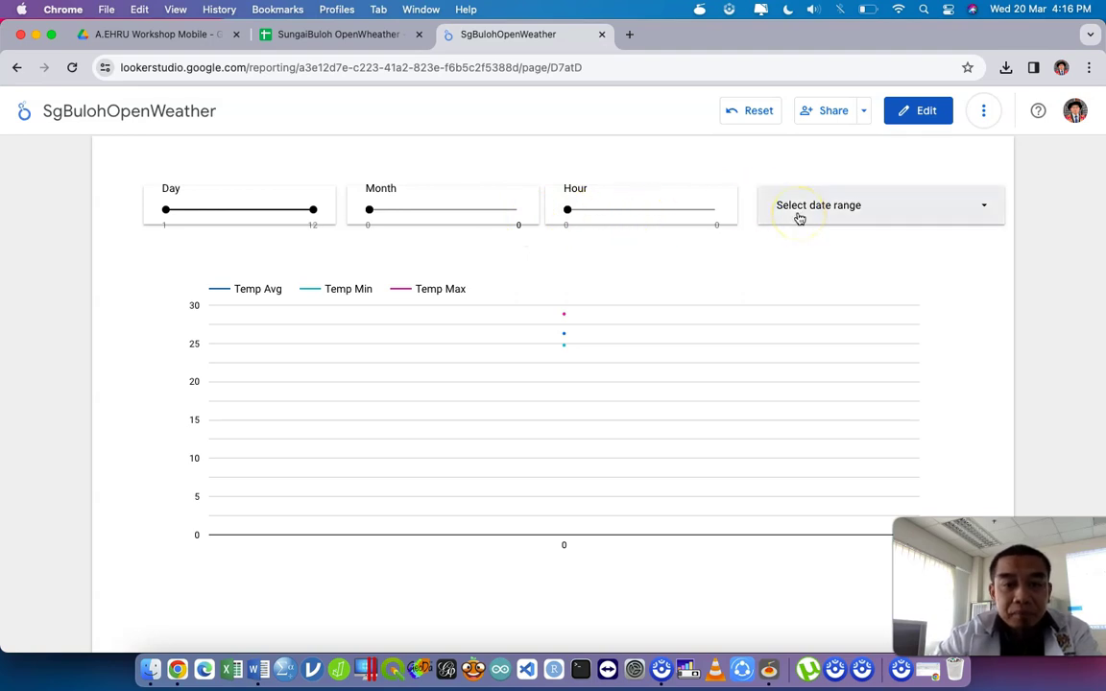
mouse_move(580, 462)
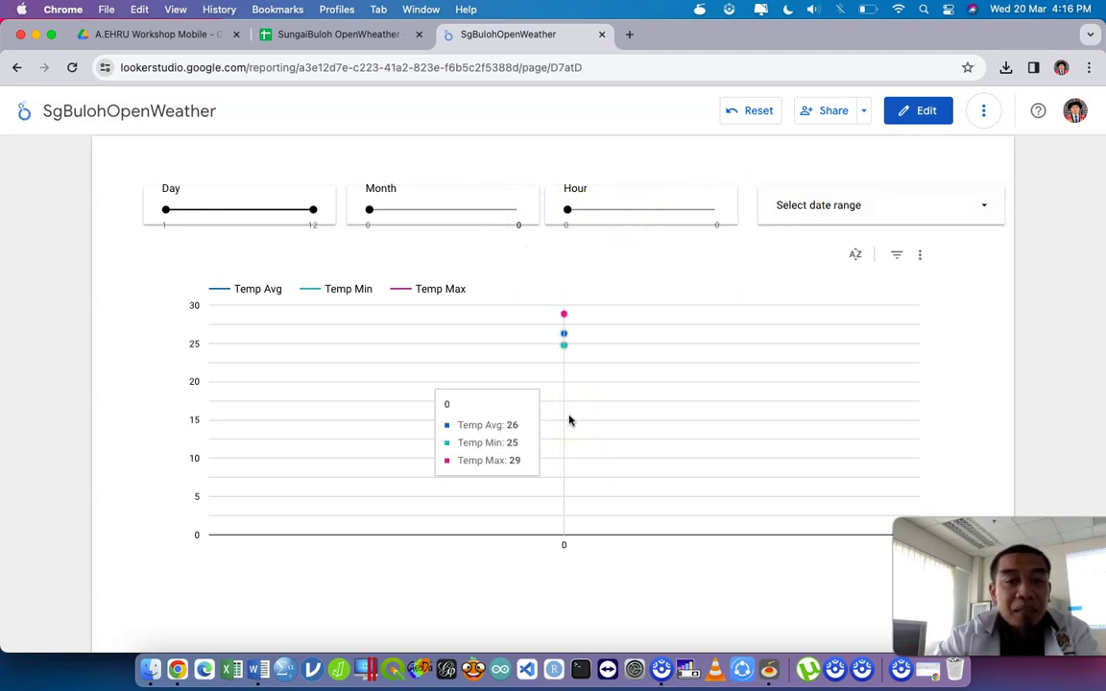
click(851, 207)
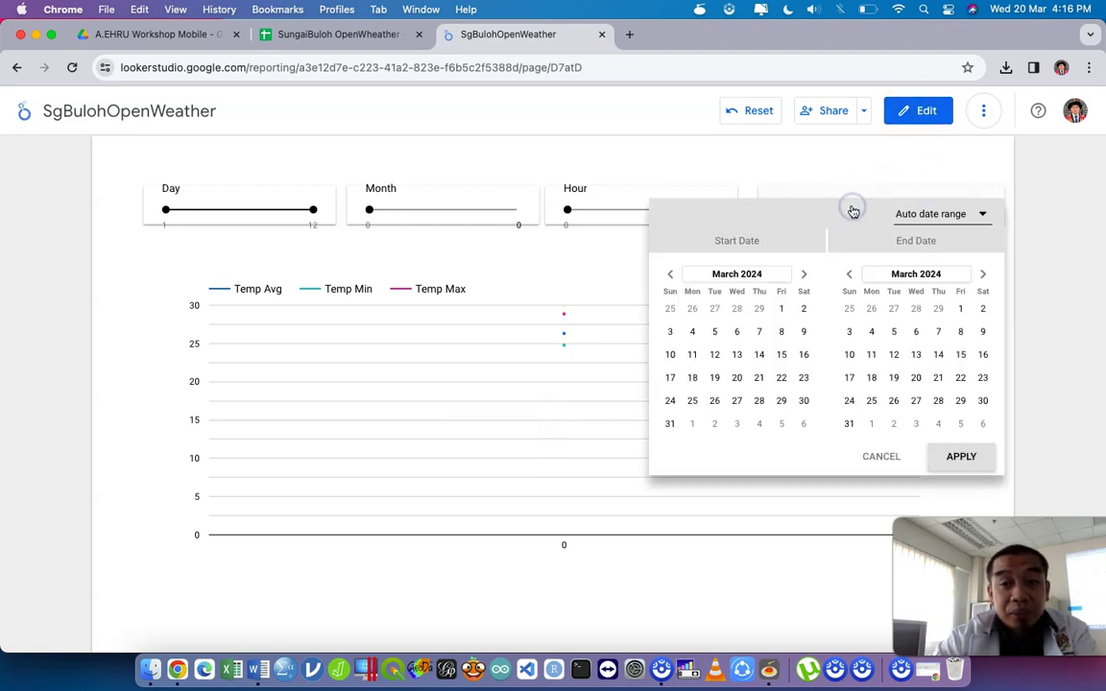
click(884, 453)
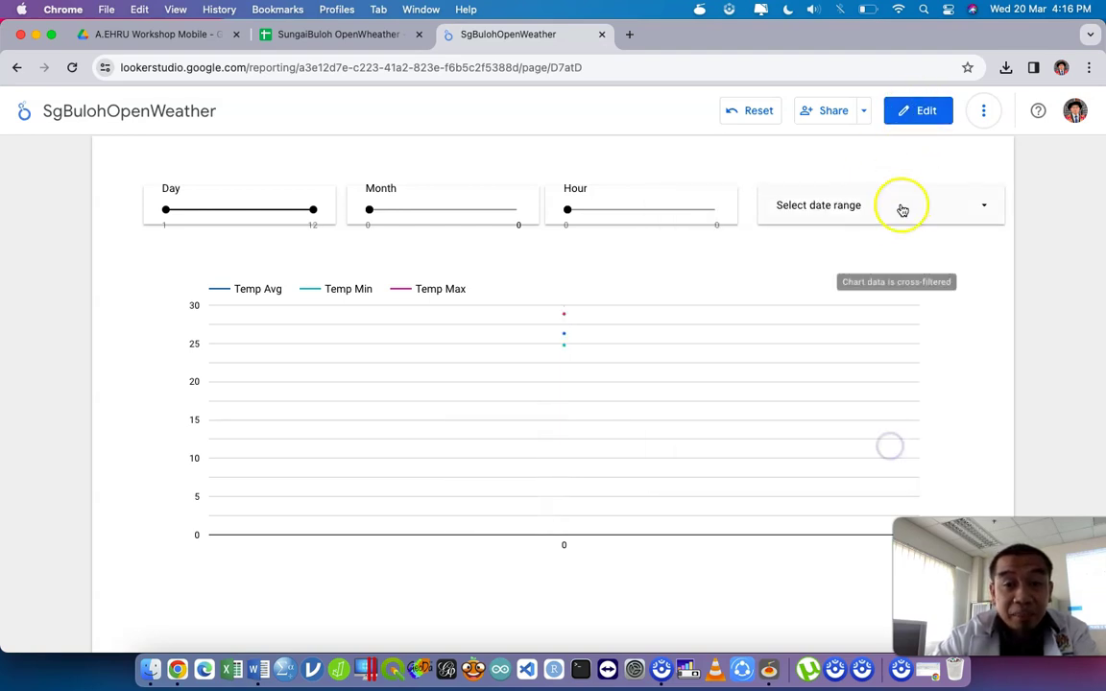
click(938, 111)
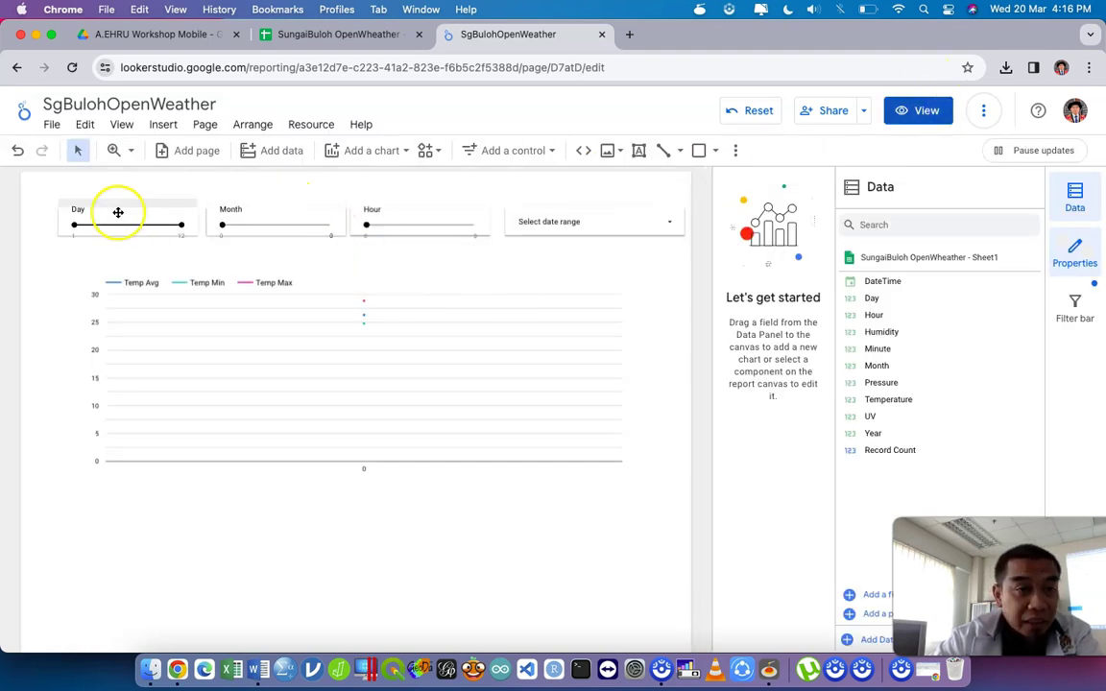
- Remove the DateTime date range dimension from the Hour, Month and Day sliders
click(118, 212)
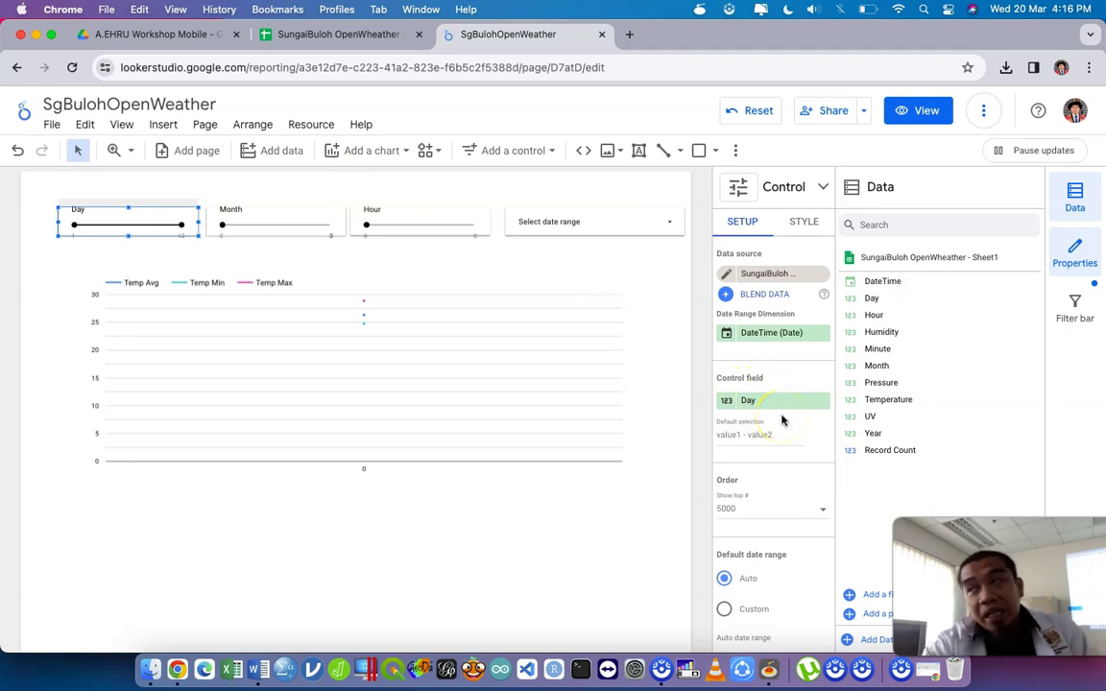
click(321, 209)
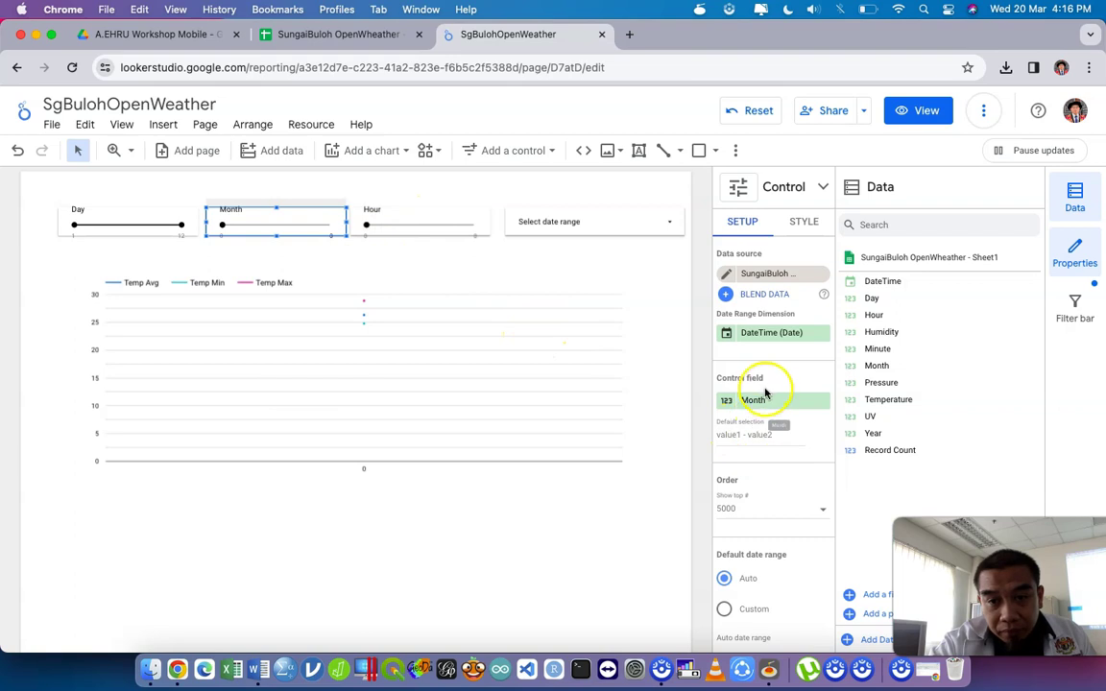
click(450, 217)
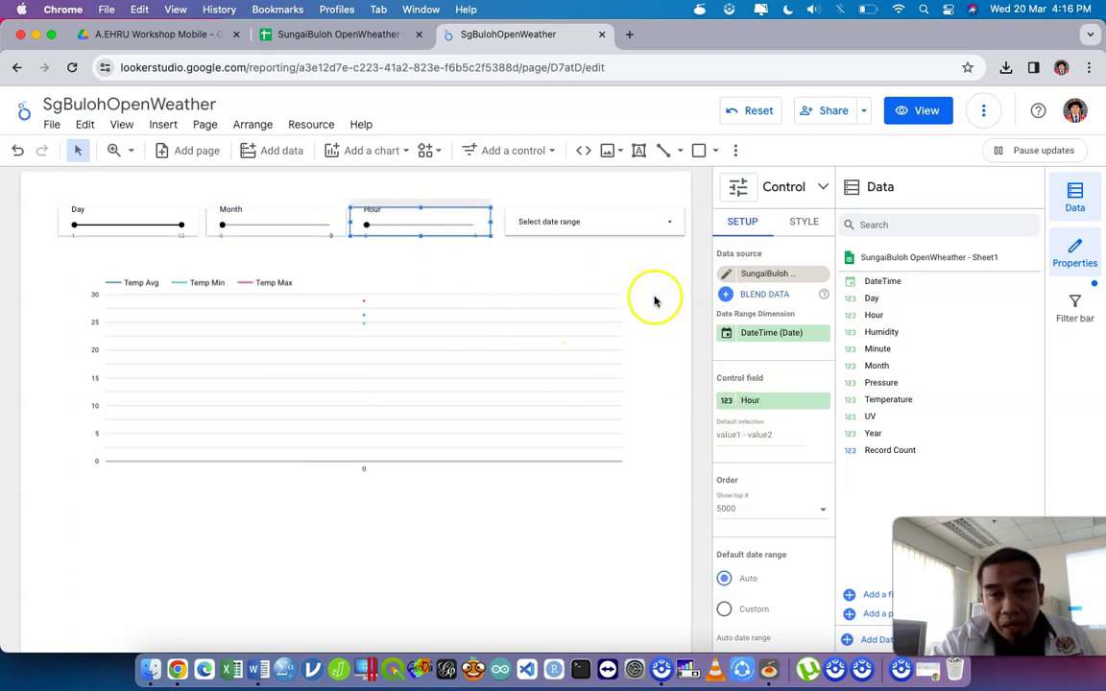
click(821, 333)
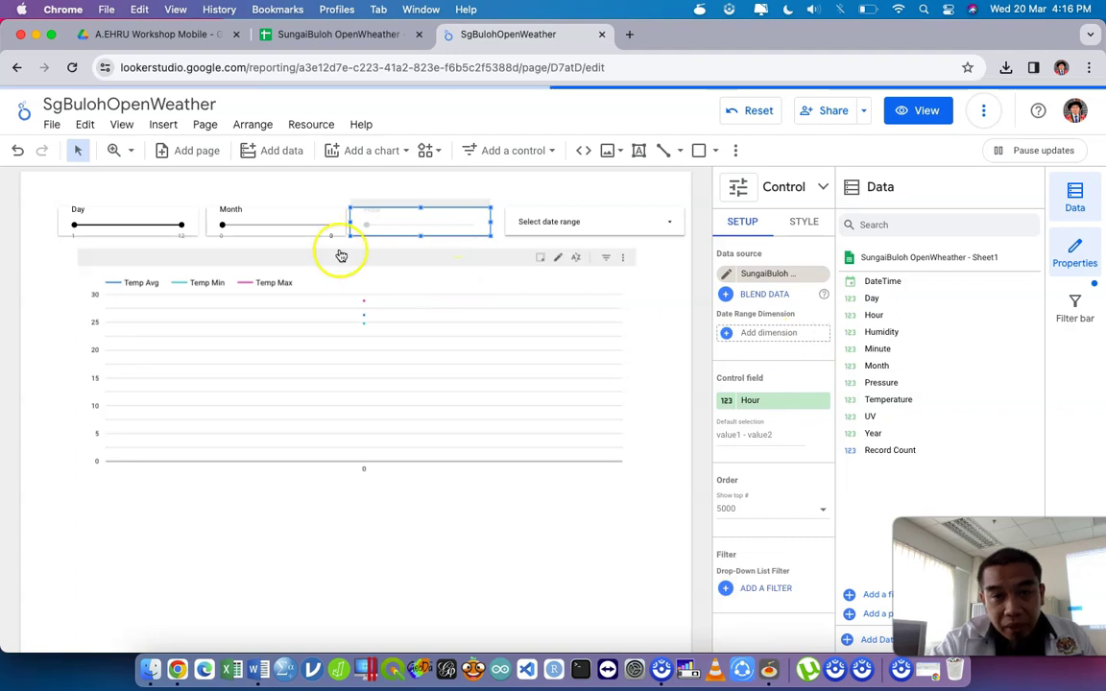
click(279, 210)
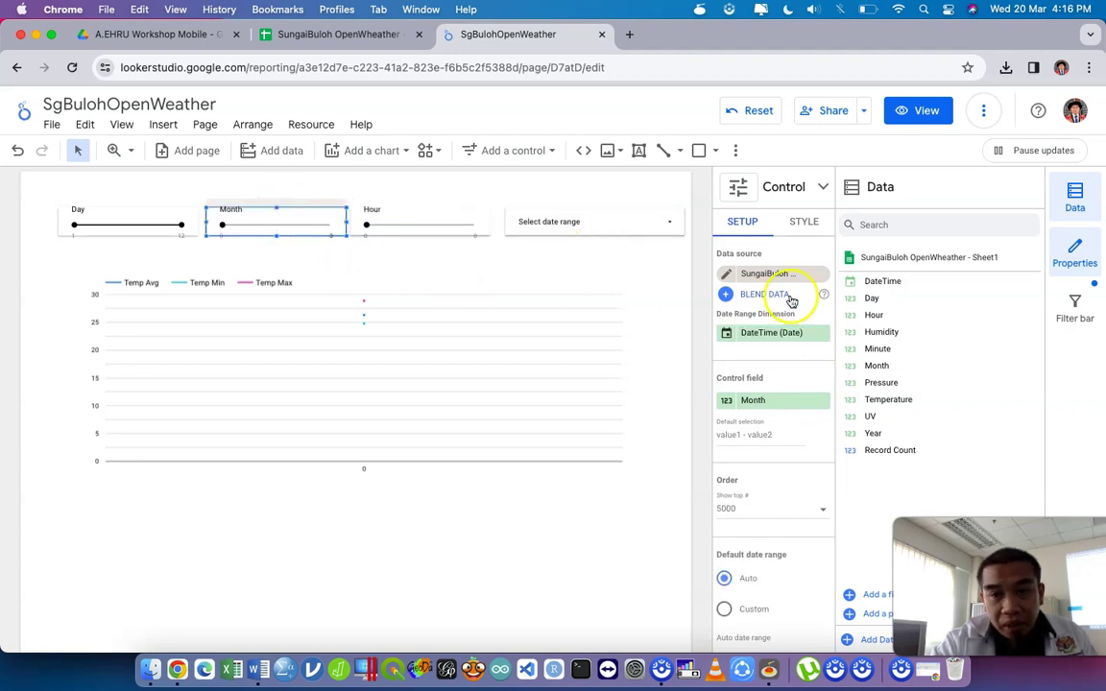
click(825, 338)
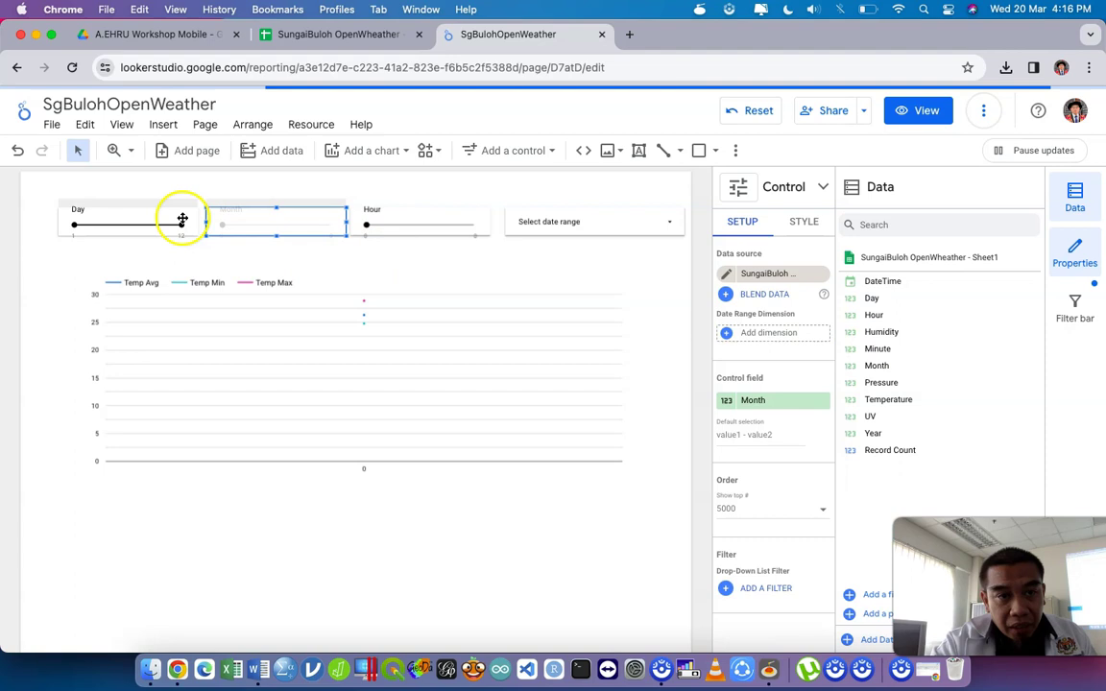
click(153, 213)
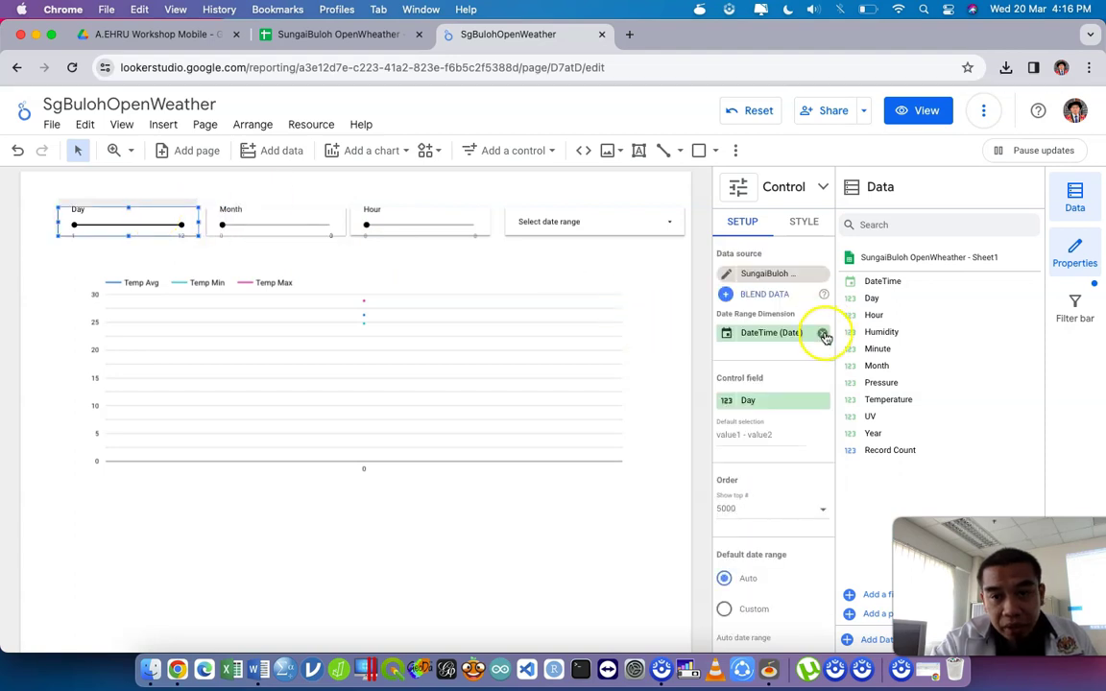
click(825, 338)
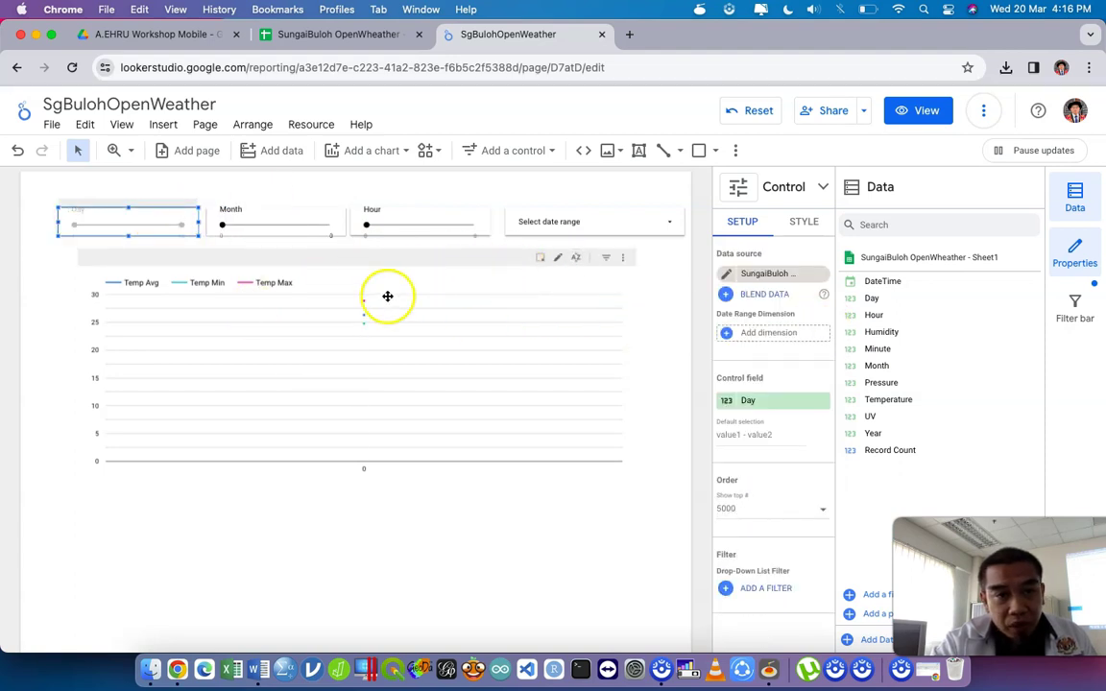
click(235, 574)
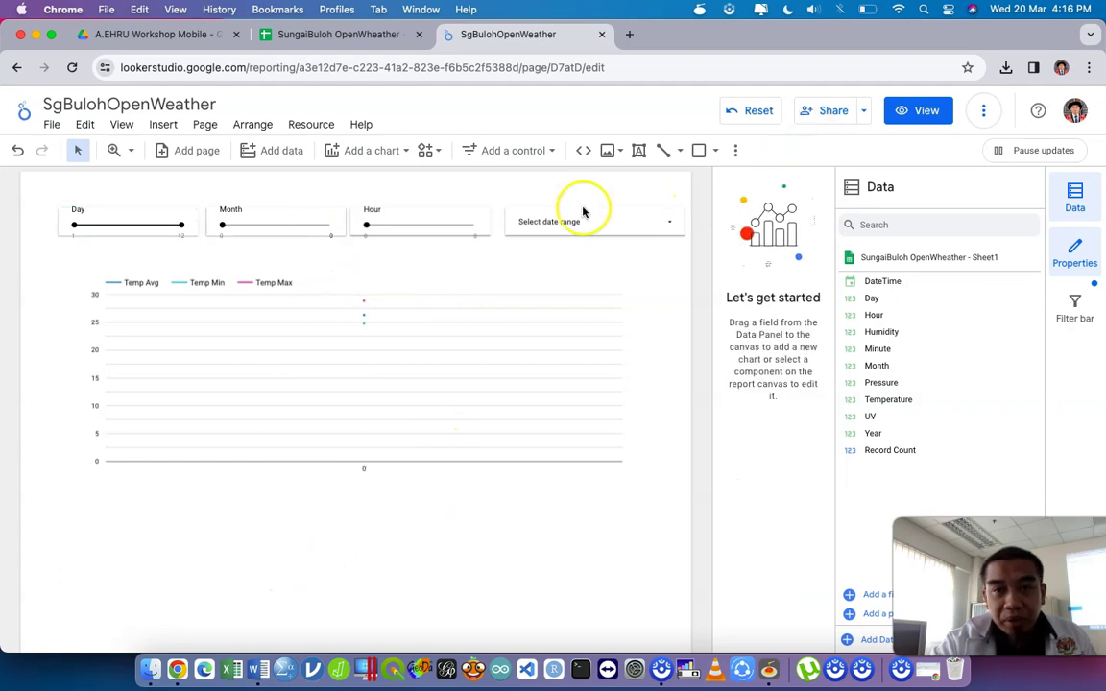
- Use Month, Hour and Day as the date range dimension of their matching sliders
click(261, 212)
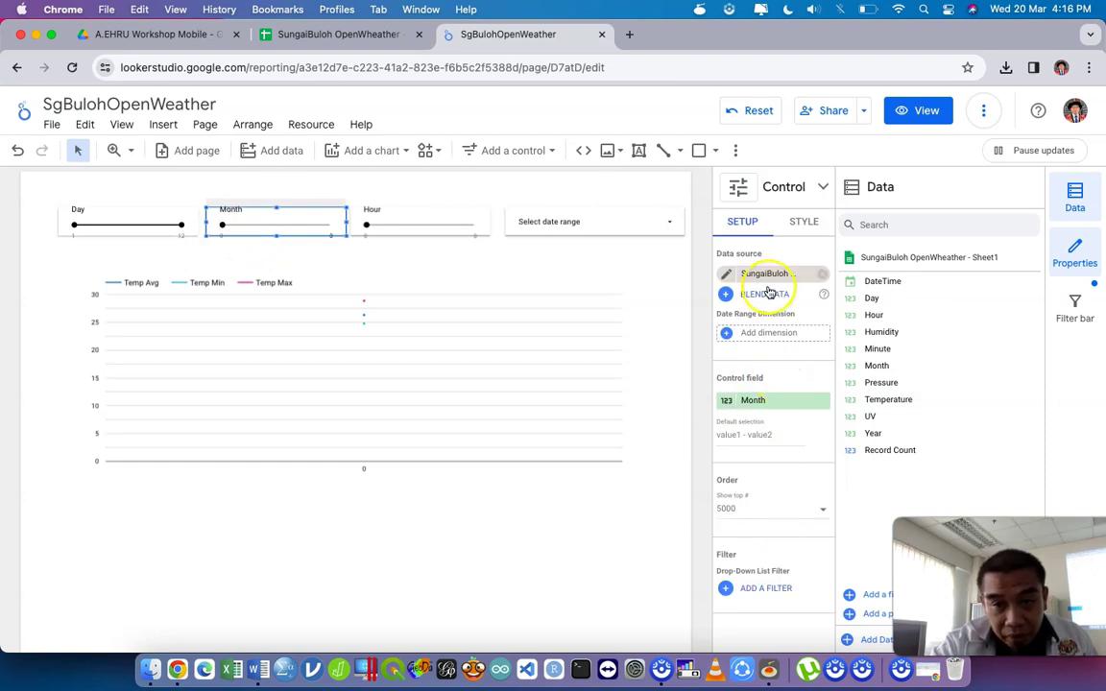
drag(766, 401, 765, 336)
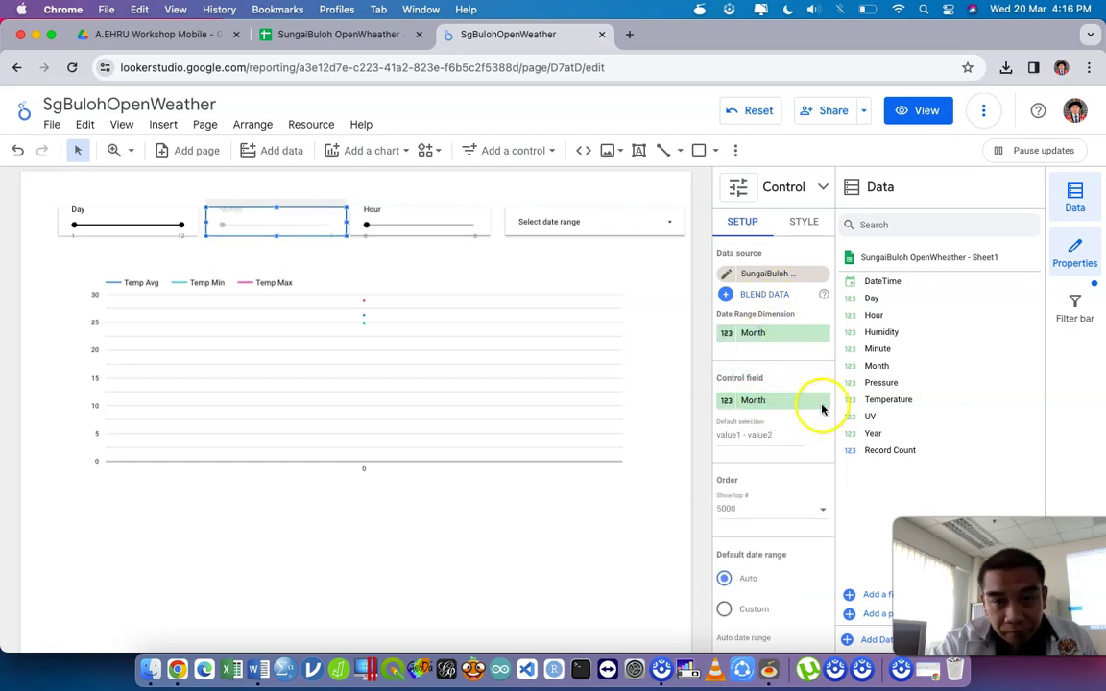
click(457, 209)
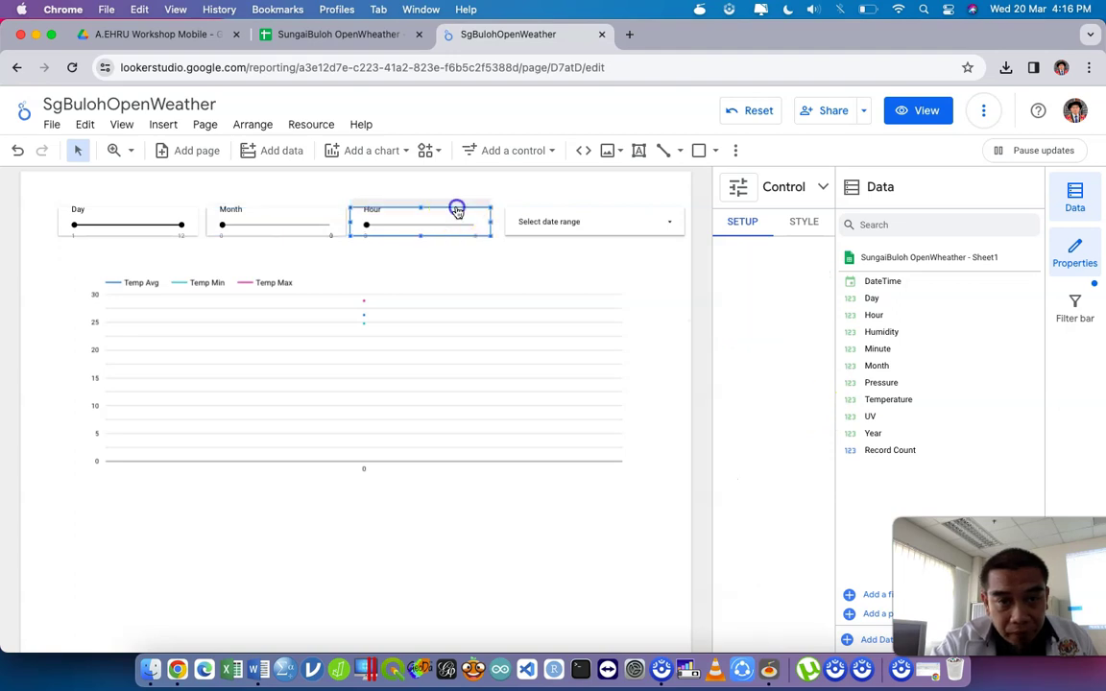
drag(778, 400, 774, 334)
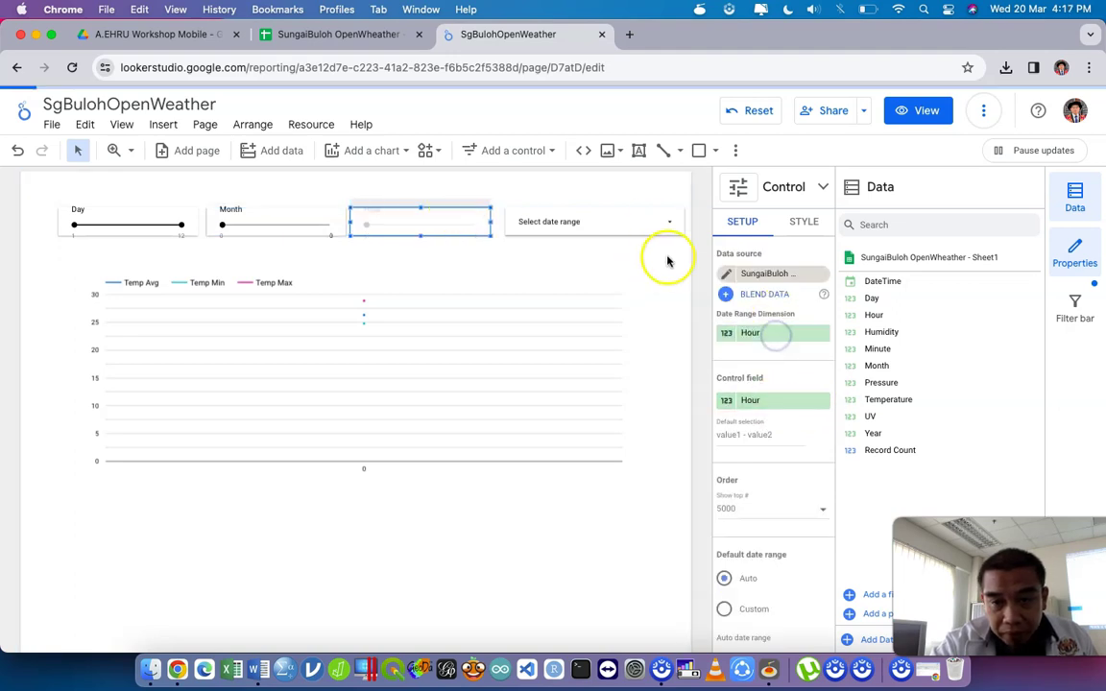
click(147, 209)
drag(790, 405, 796, 330)
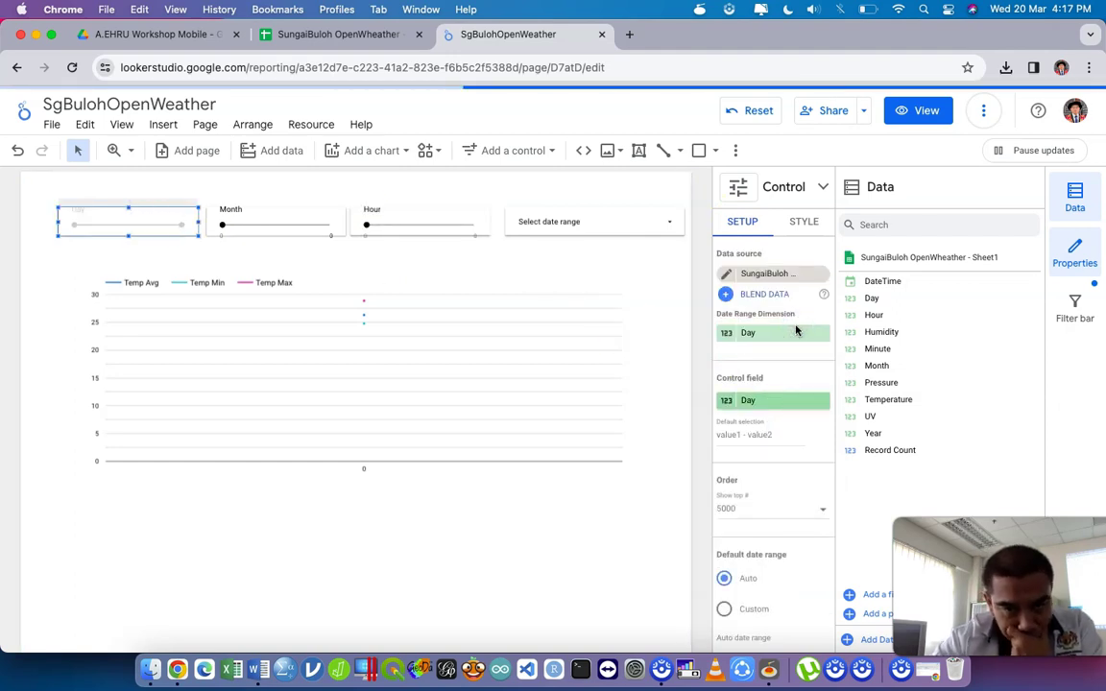
click(415, 279)
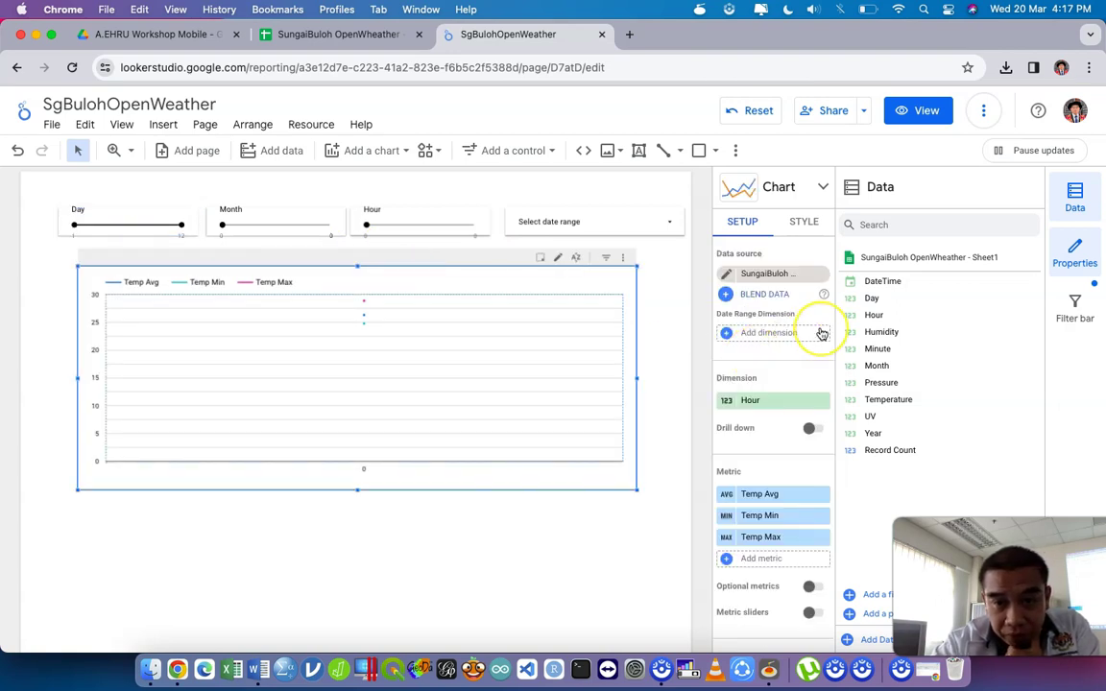
- Add DateTime as the chart's date range dimension and delete the Month and Hour sliders
click(821, 334)
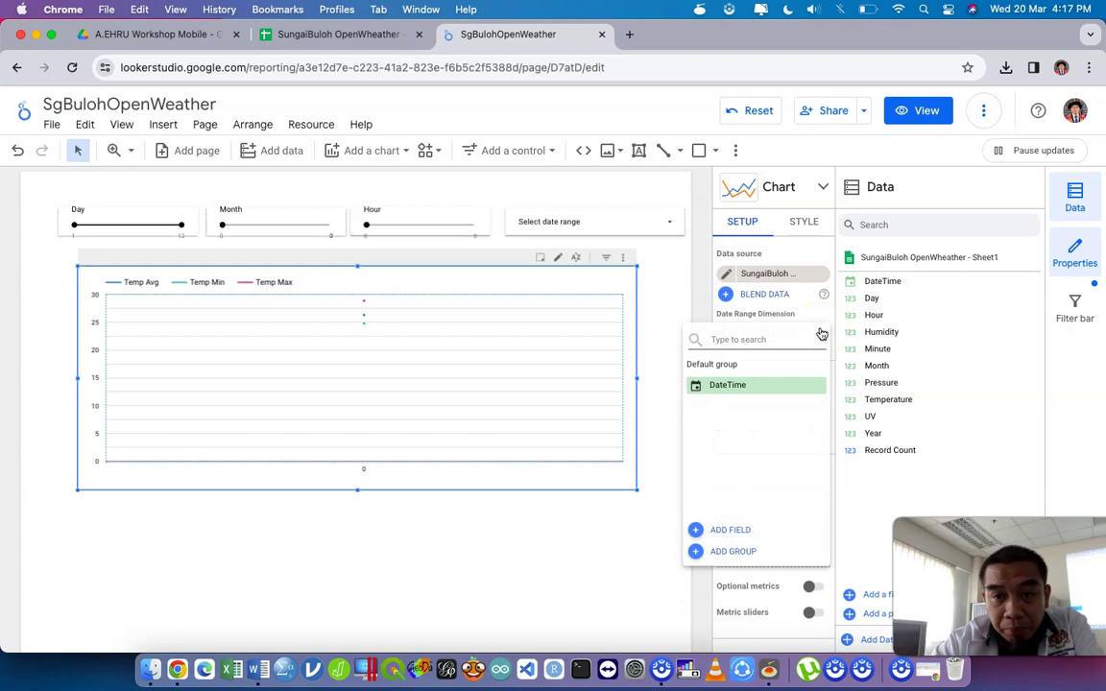
click(754, 390)
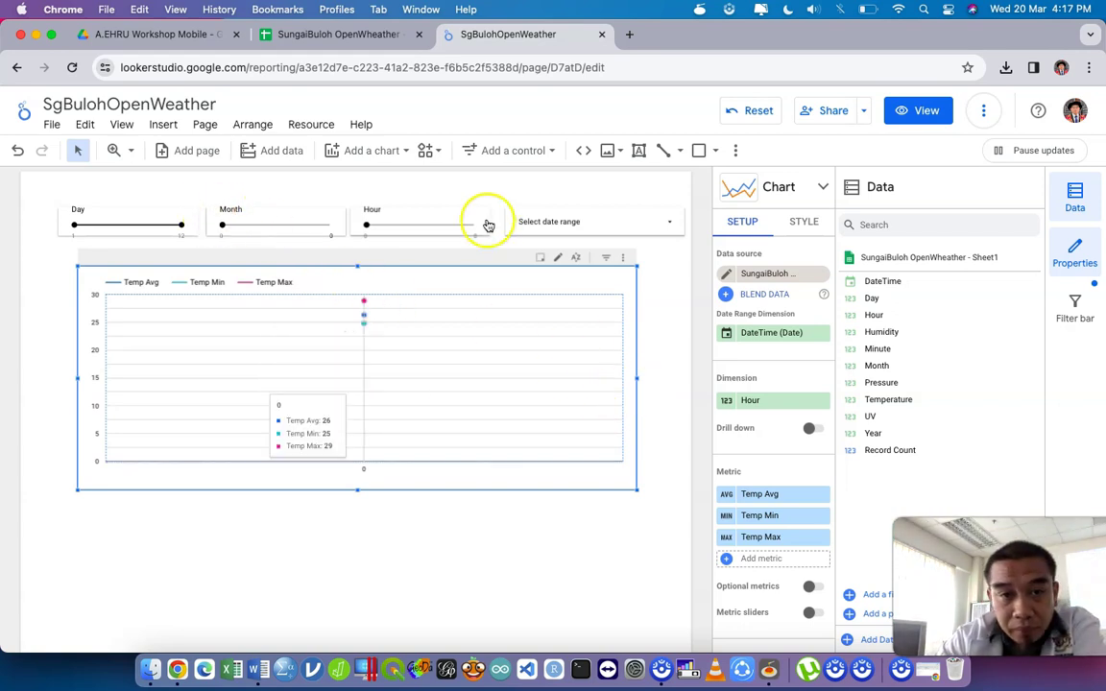
click(152, 210)
click(256, 211)
click(440, 192)
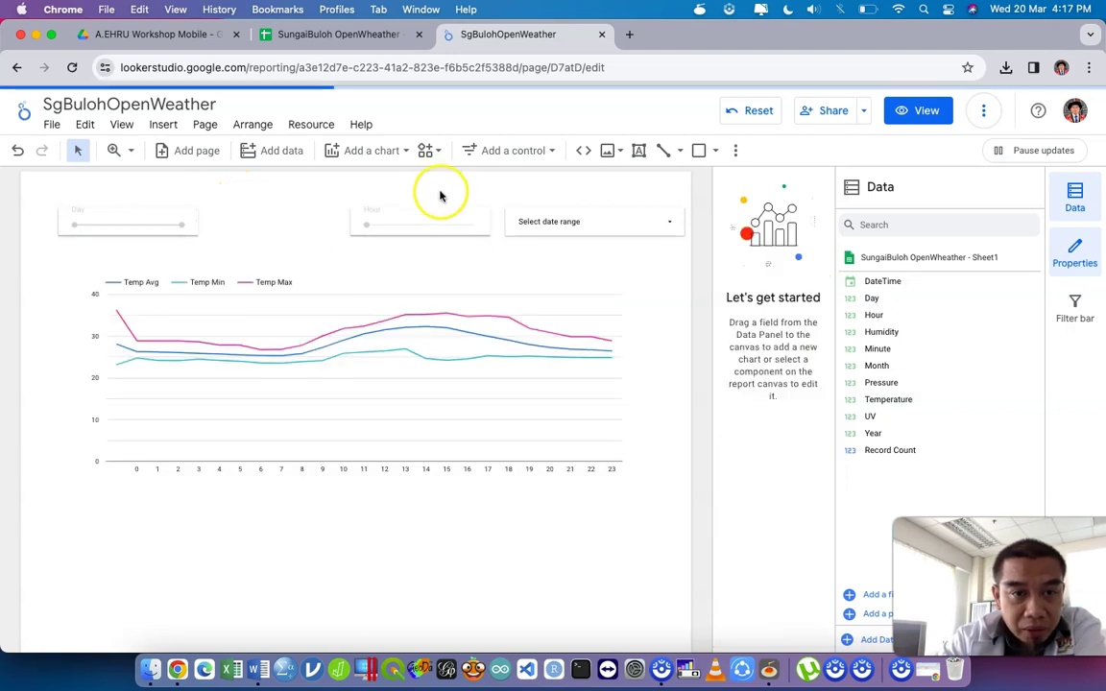
click(430, 213)
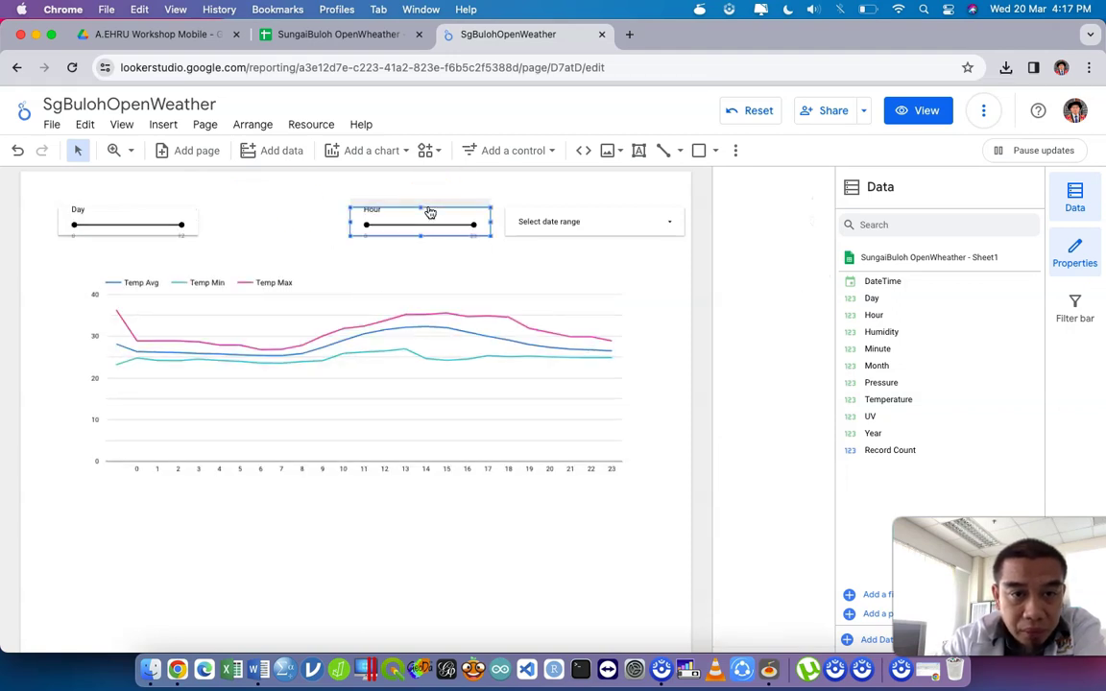
key(Delete)
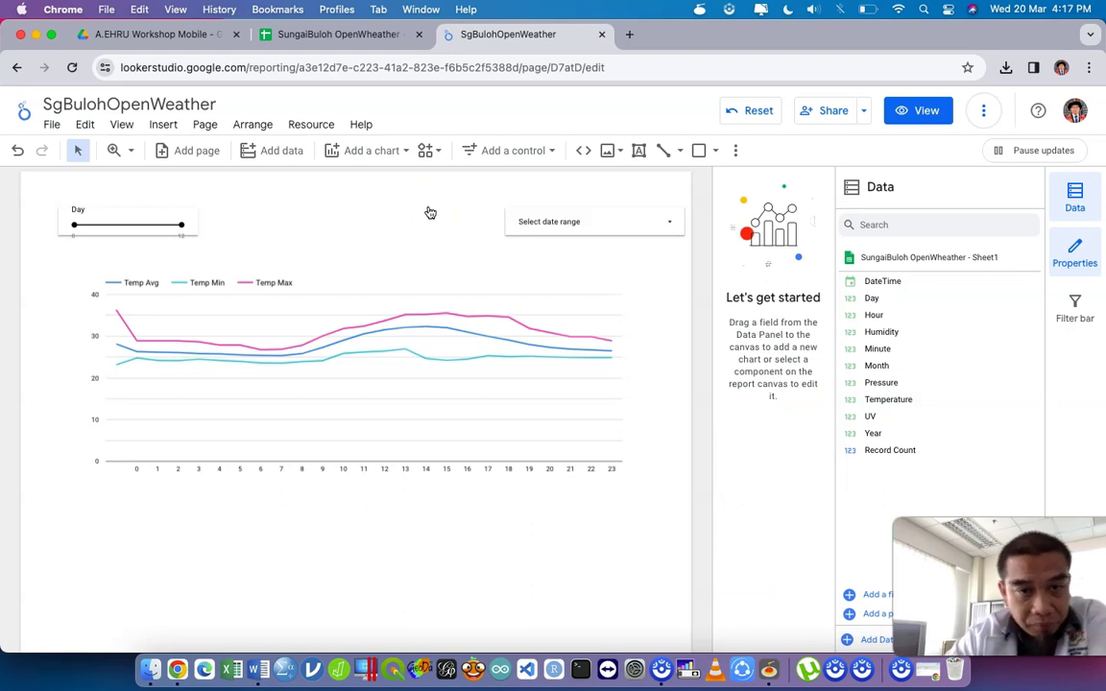
click(520, 211)
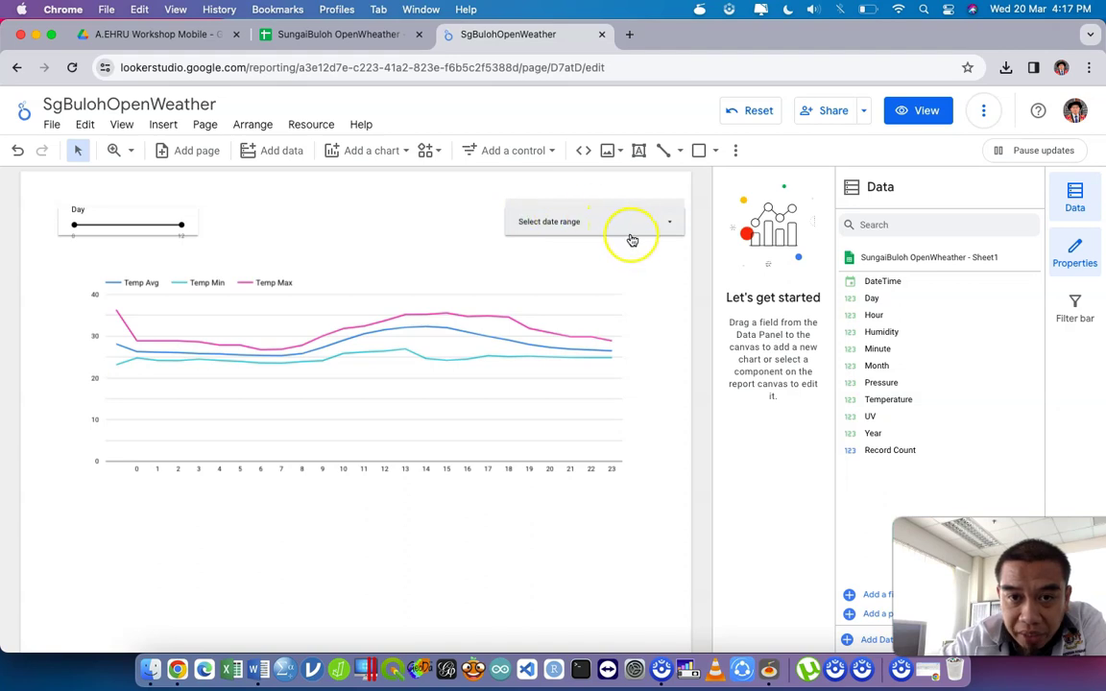
- Keep the date range control's default at Auto and apply it
click(631, 238)
click(693, 226)
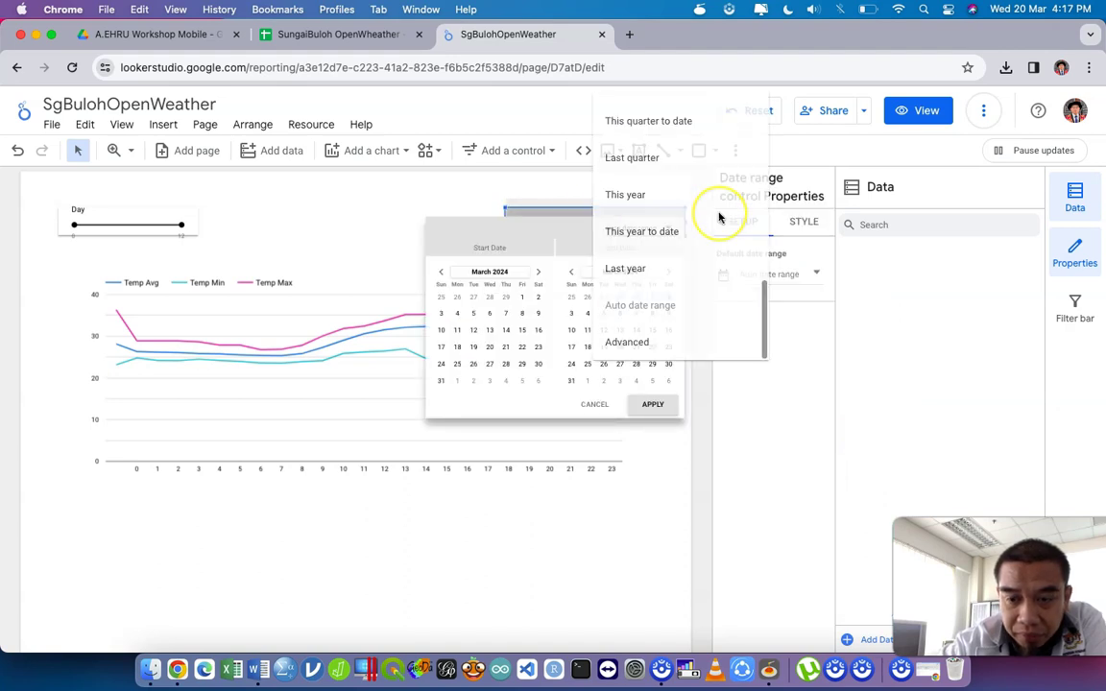
click(640, 305)
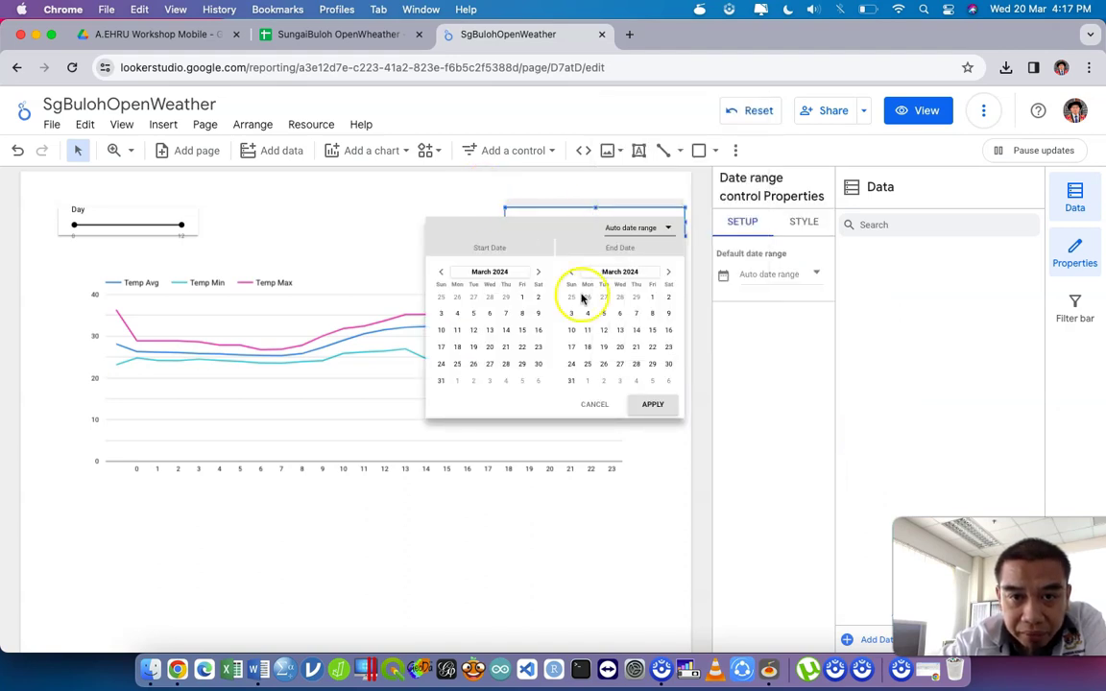
click(653, 404)
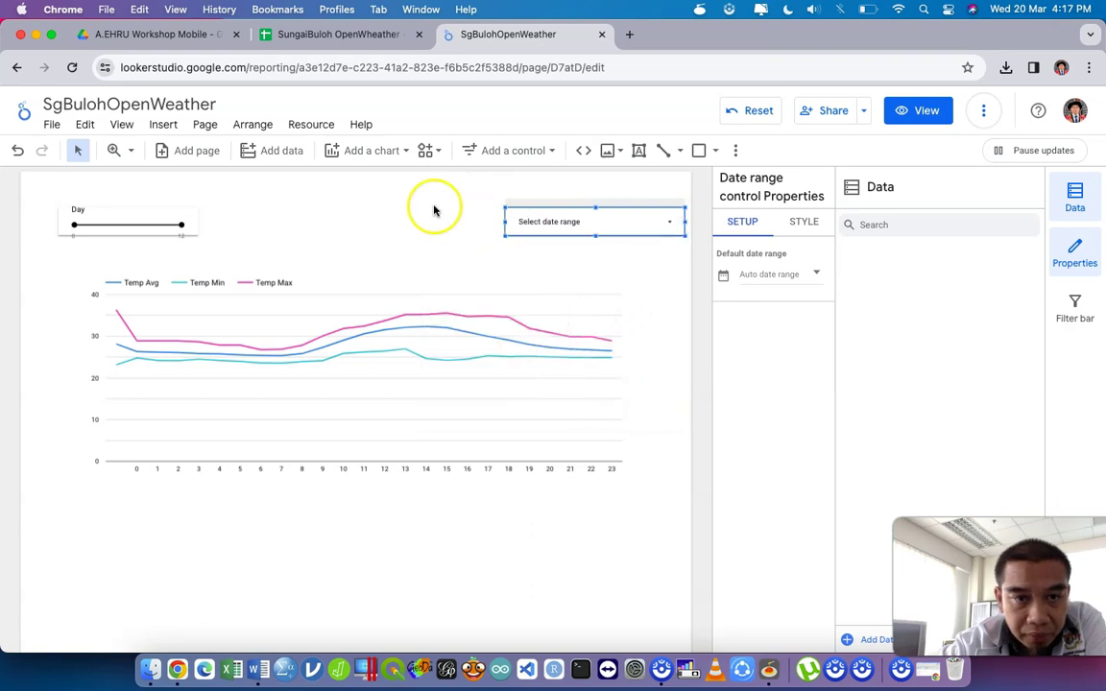
- Switch the remaining slider's control field from Day to Hour
click(290, 303)
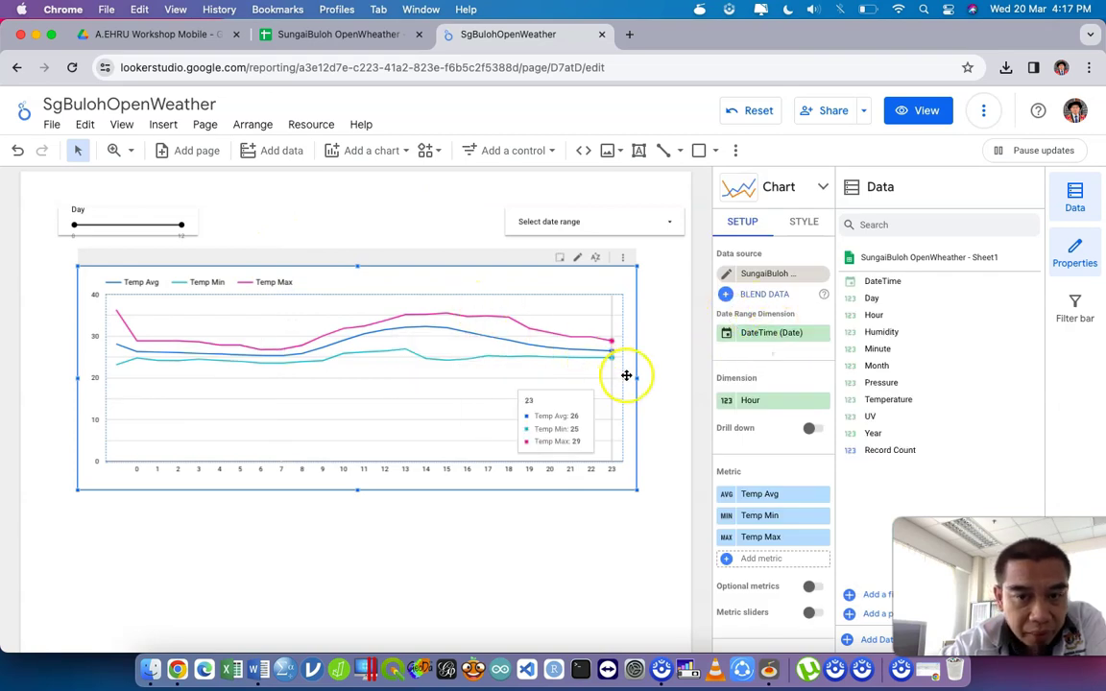
click(149, 214)
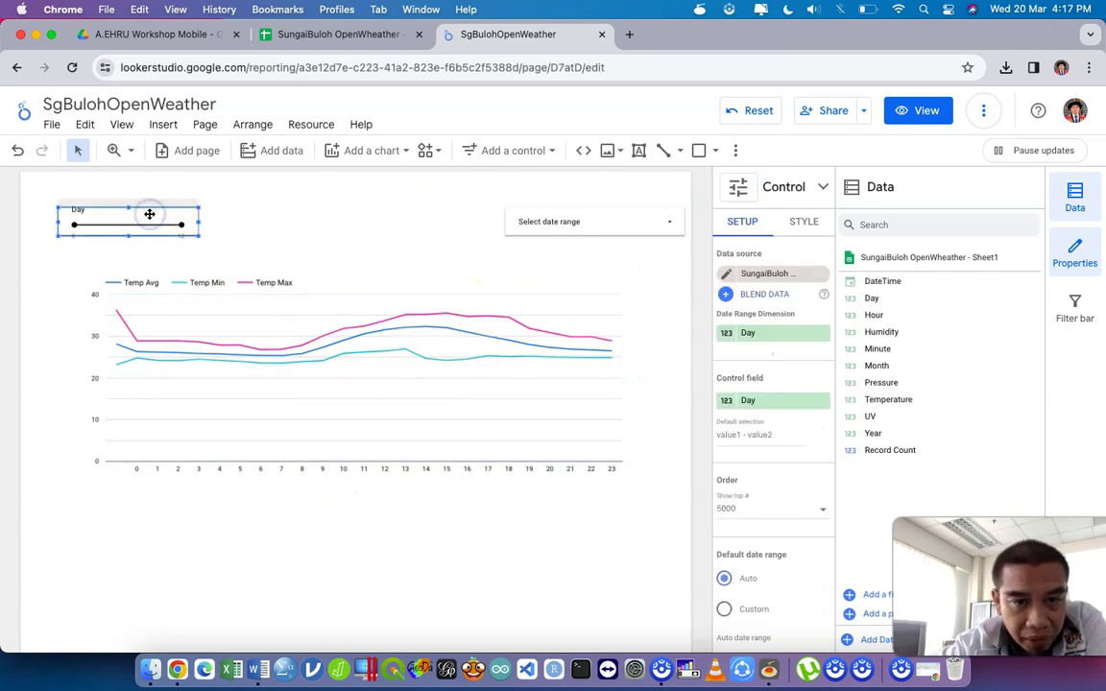
click(758, 403)
click(731, 503)
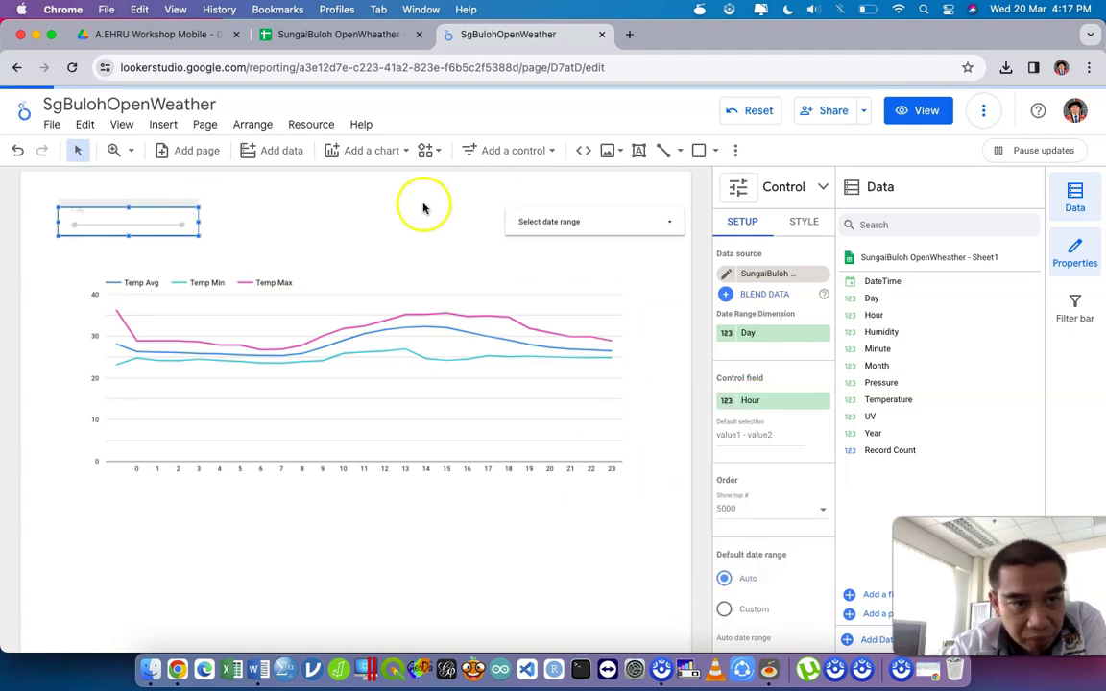
- Resize the Hour slider control on the canvas
click(200, 205)
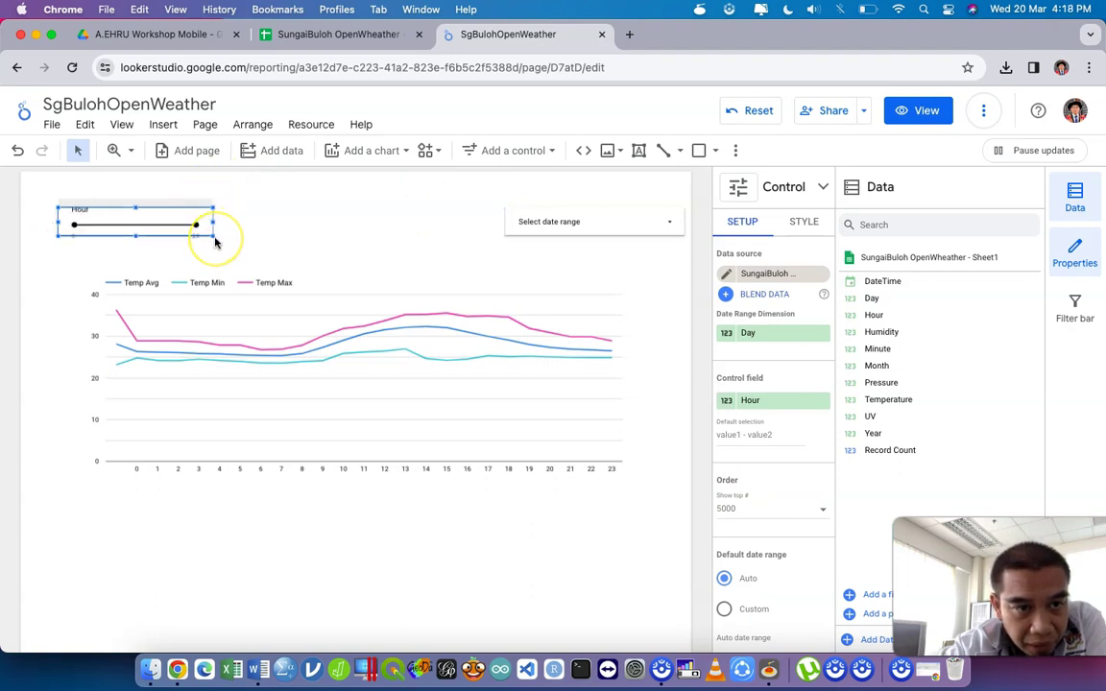
click(210, 236)
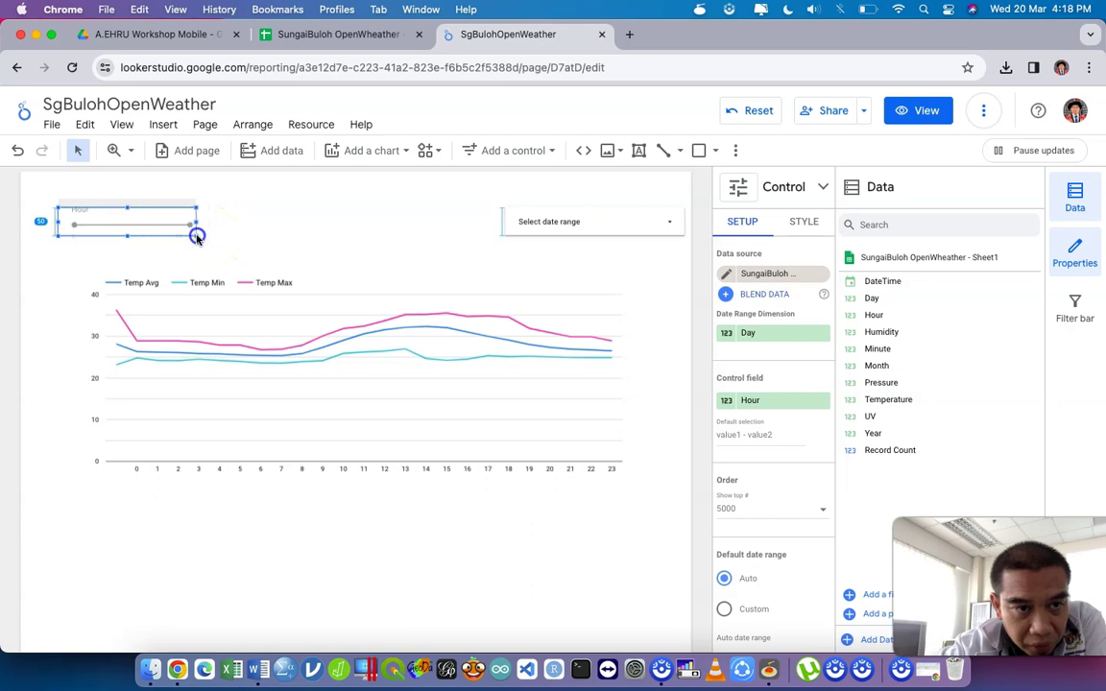
click(253, 226)
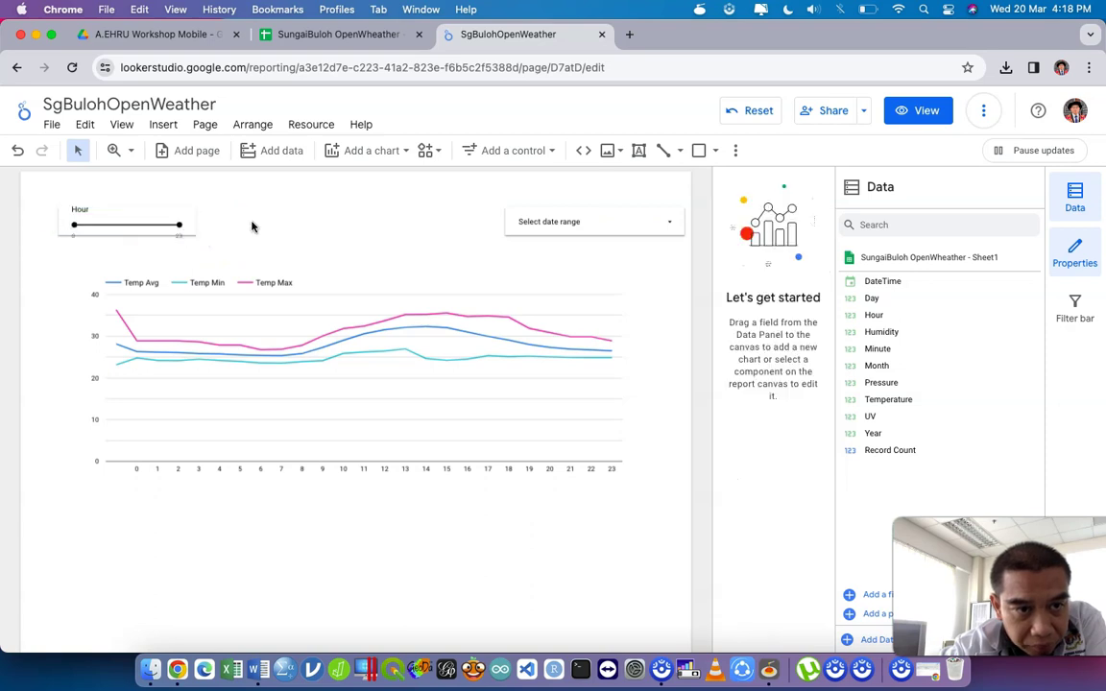
click(191, 231)
click(198, 241)
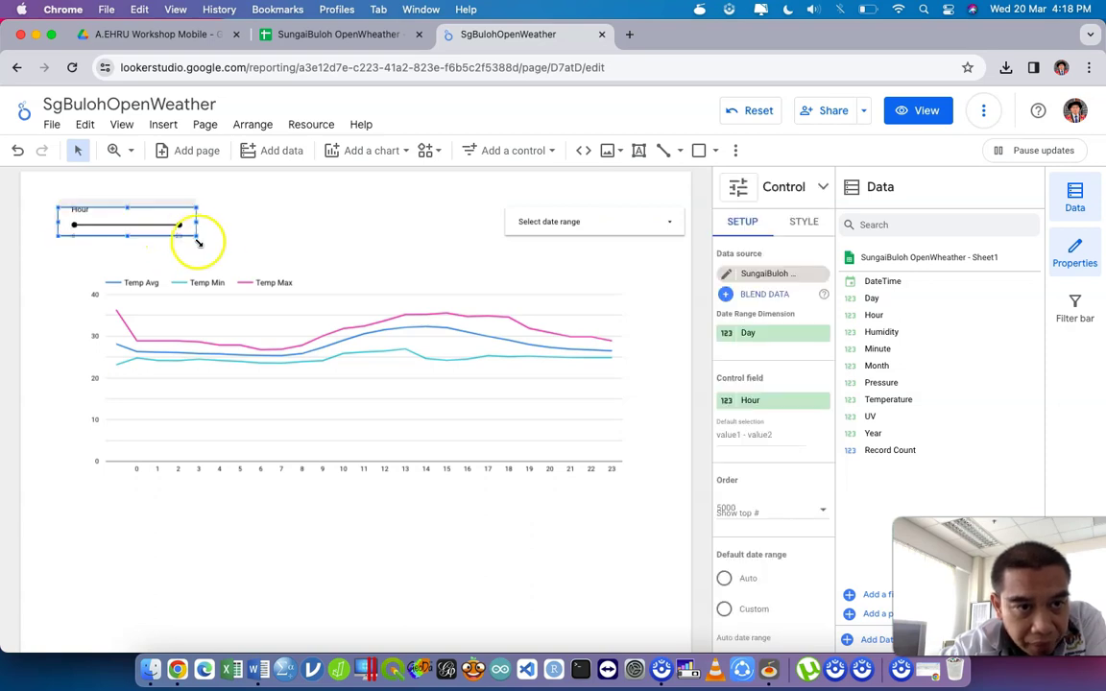
drag(198, 239, 206, 250)
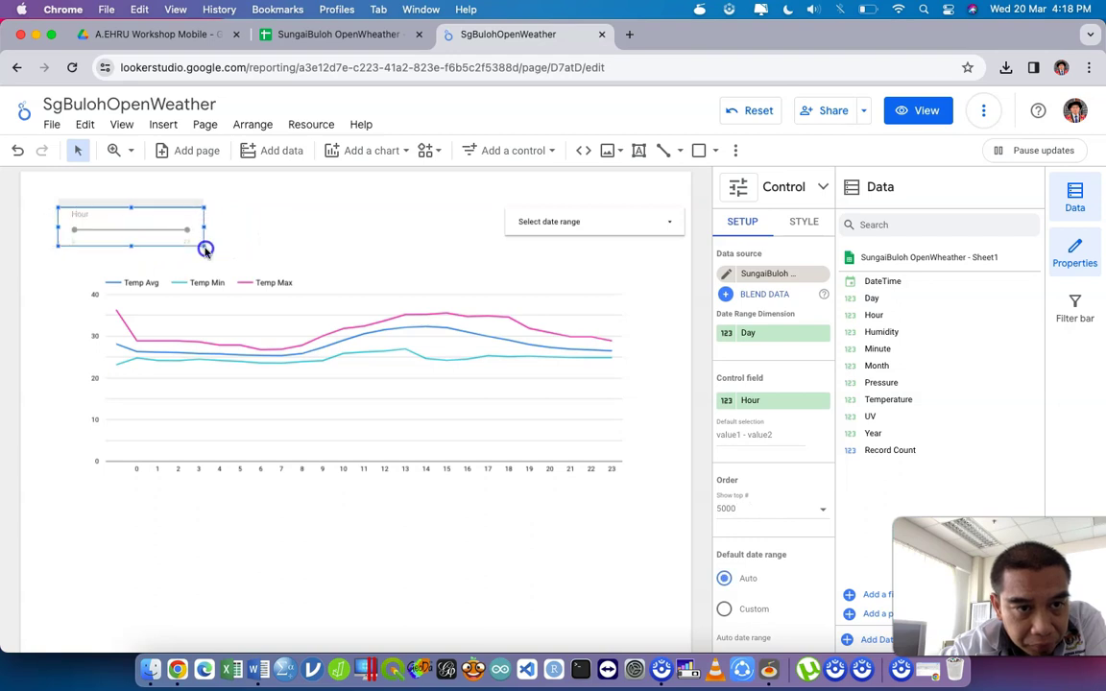
click(271, 244)
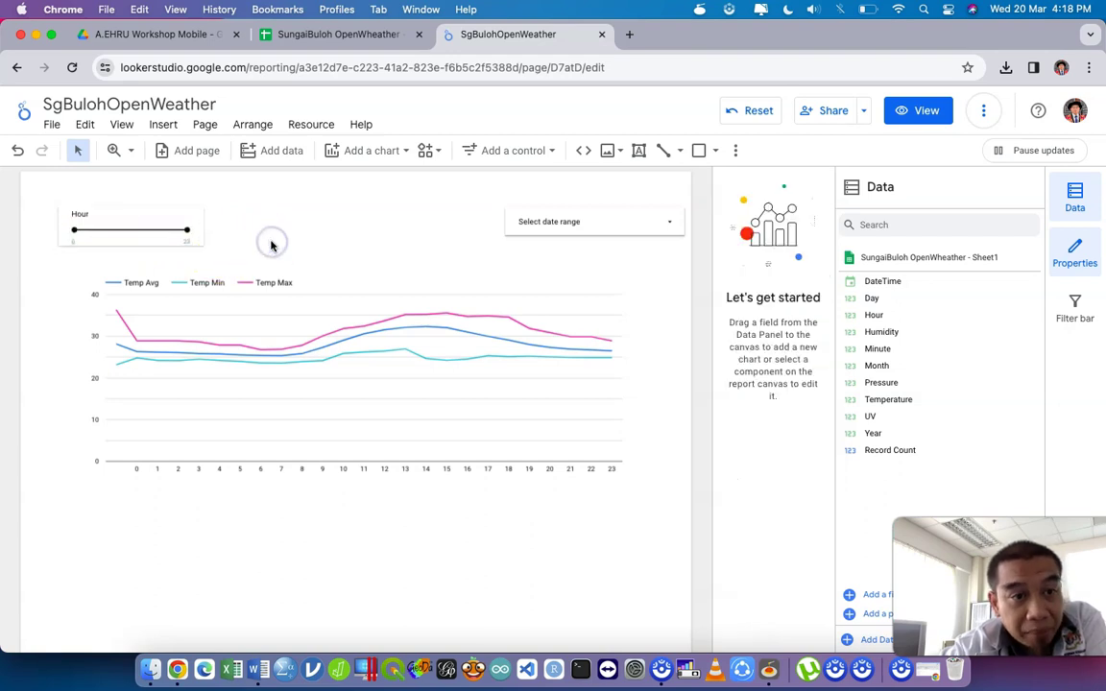
- In View mode, narrow the Hour slider to the 8–17 range
click(907, 111)
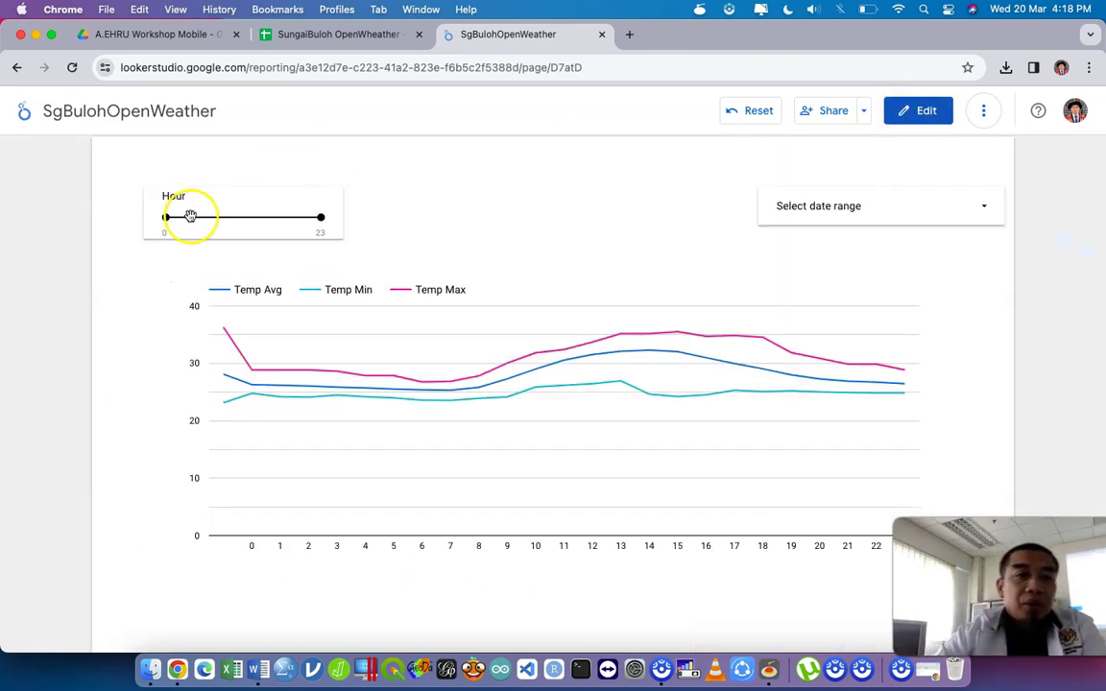
drag(164, 217, 180, 219)
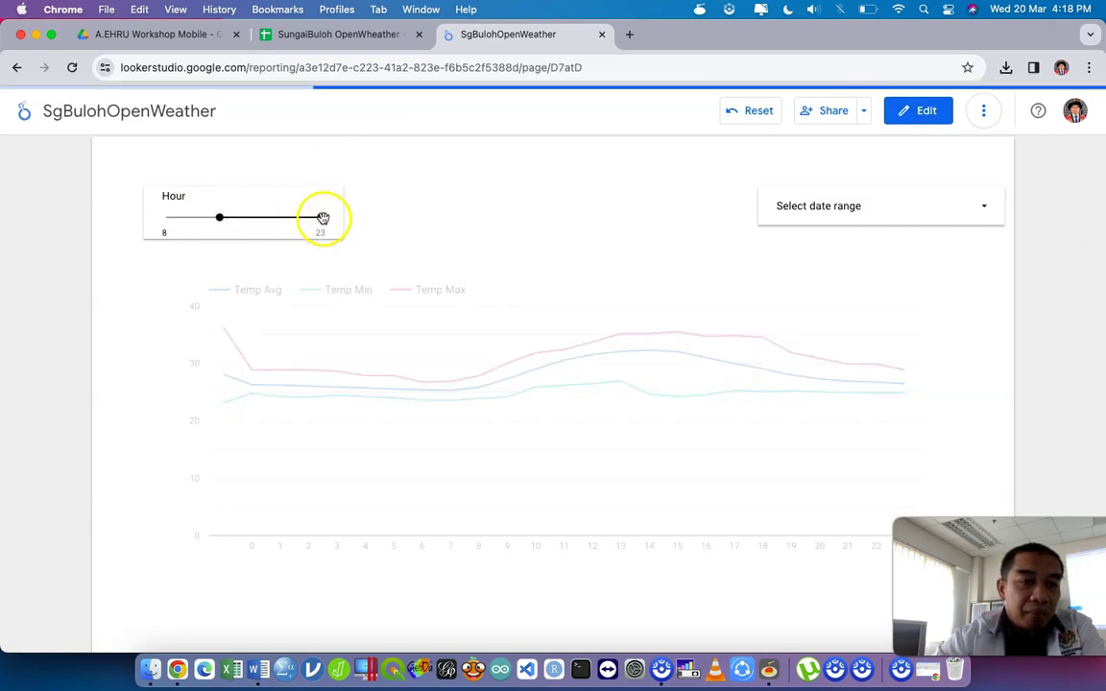
drag(320, 217, 302, 215)
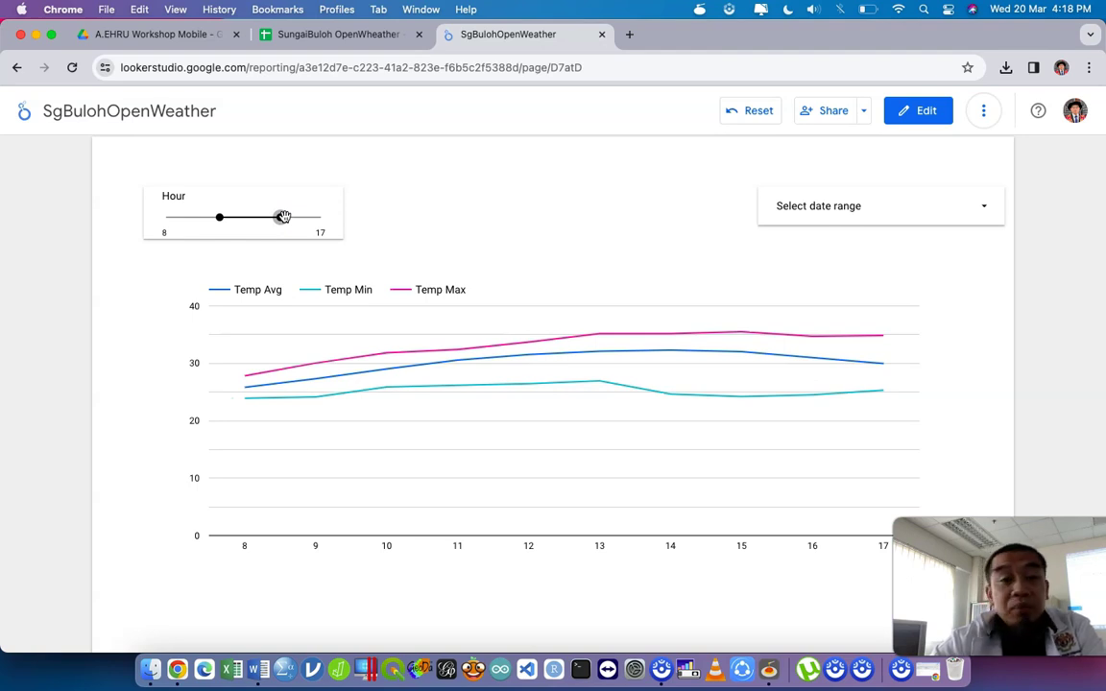
drag(271, 223, 262, 217)
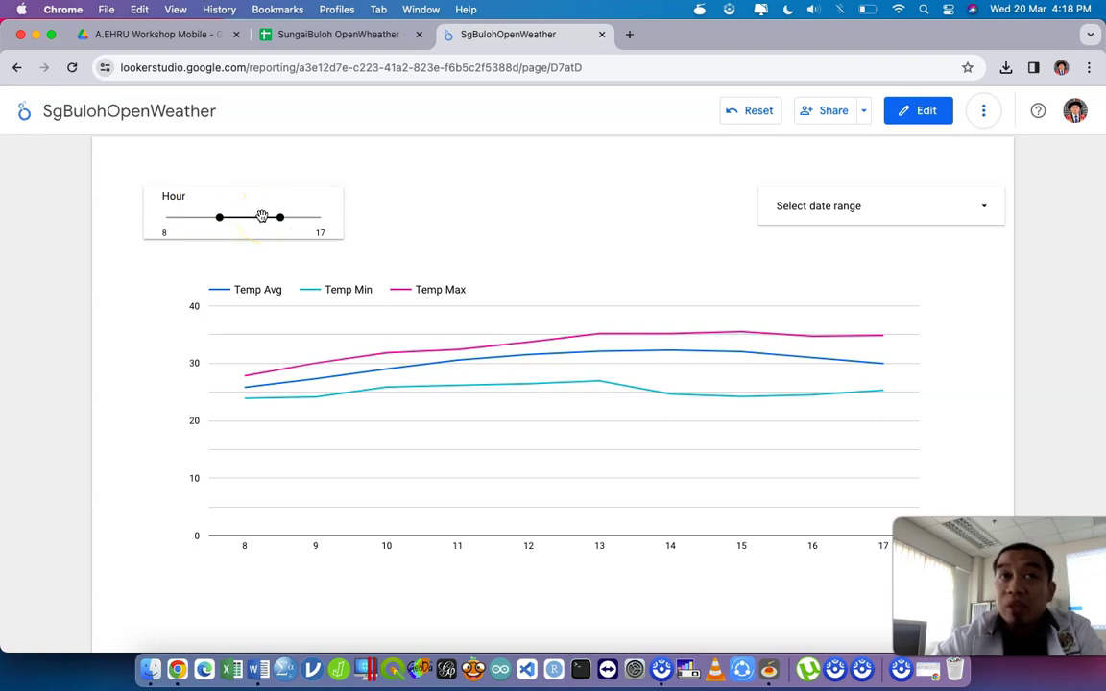
- Set the date range to Mar 19, 2024, then switch to the SungaiBuloh OpenWeather sheet
click(955, 212)
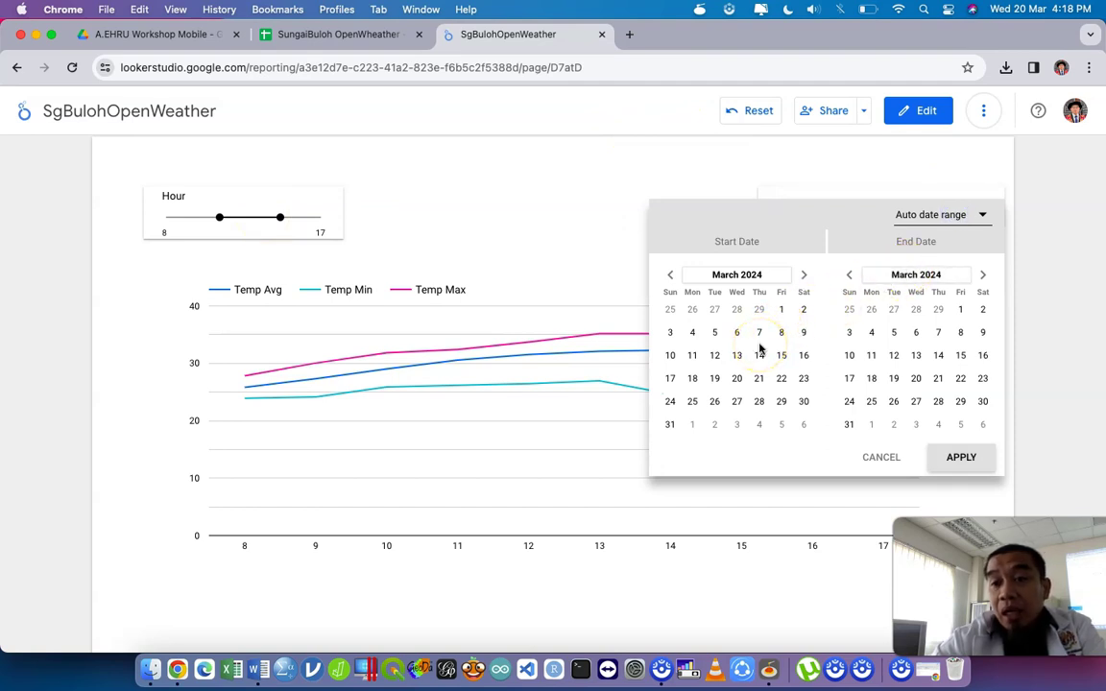
click(714, 379)
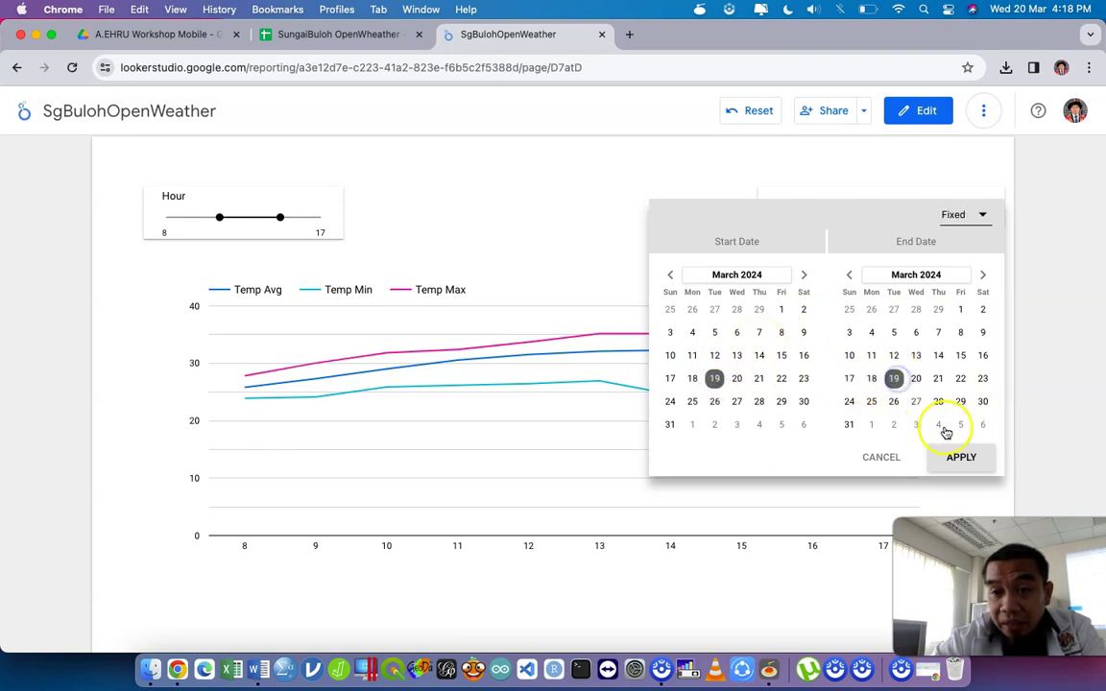
click(960, 457)
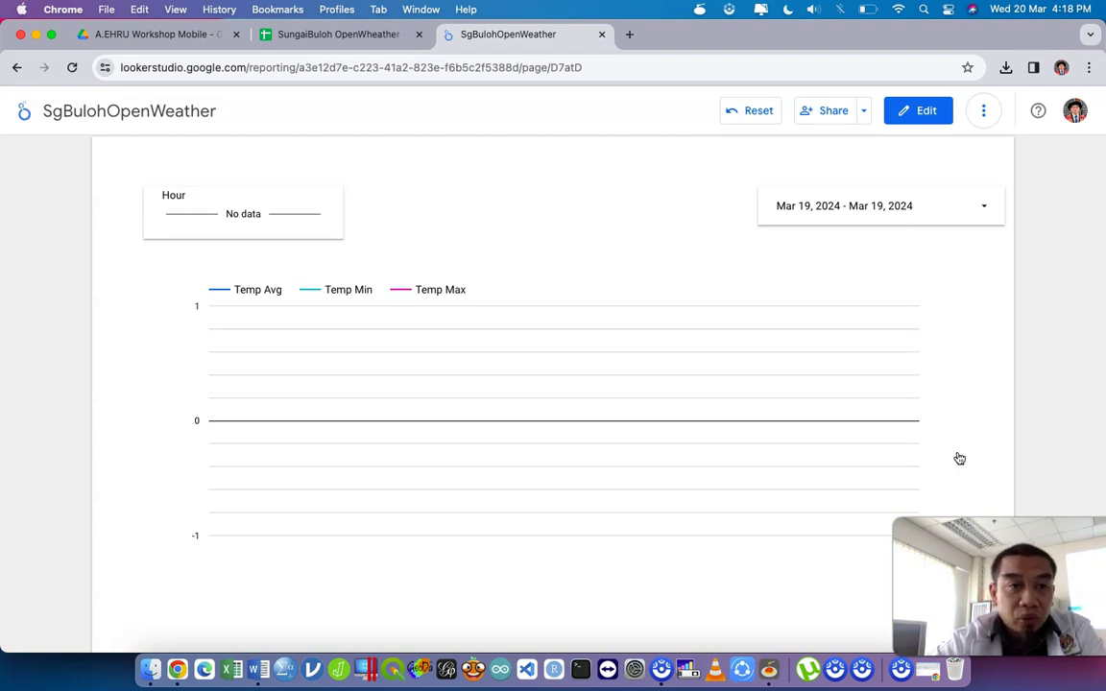
click(350, 37)
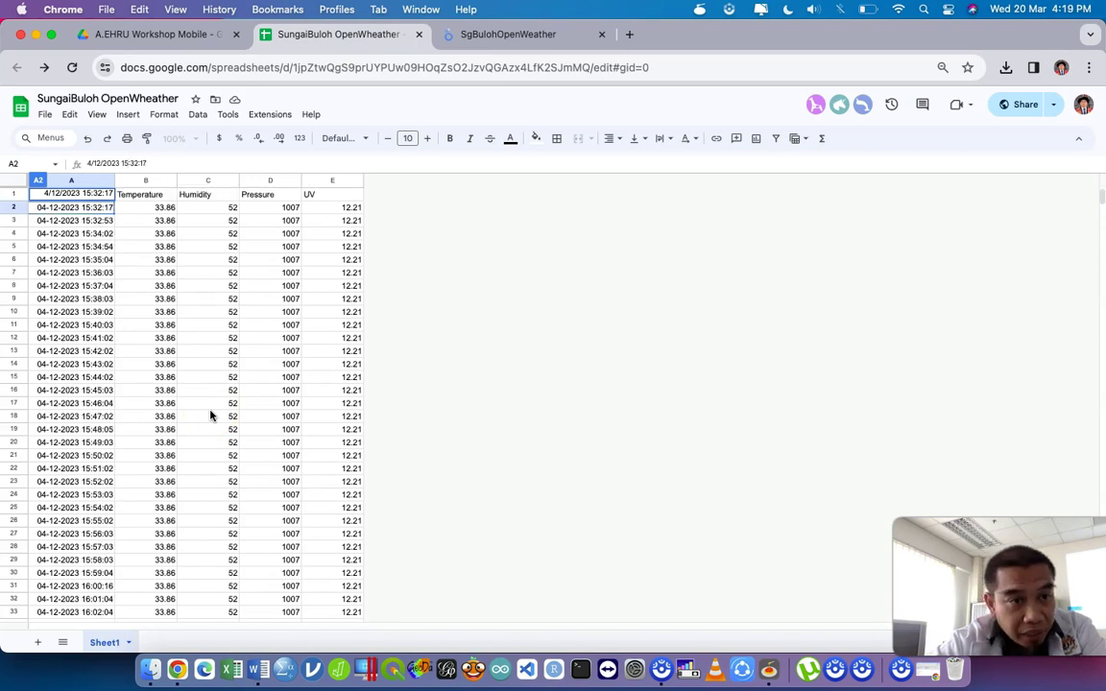
- Scroll the SungaiBuloh OpenWeather sheet to its latest 12-03-2024 rows, then go back to the report
scroll(211, 416, down, 20)
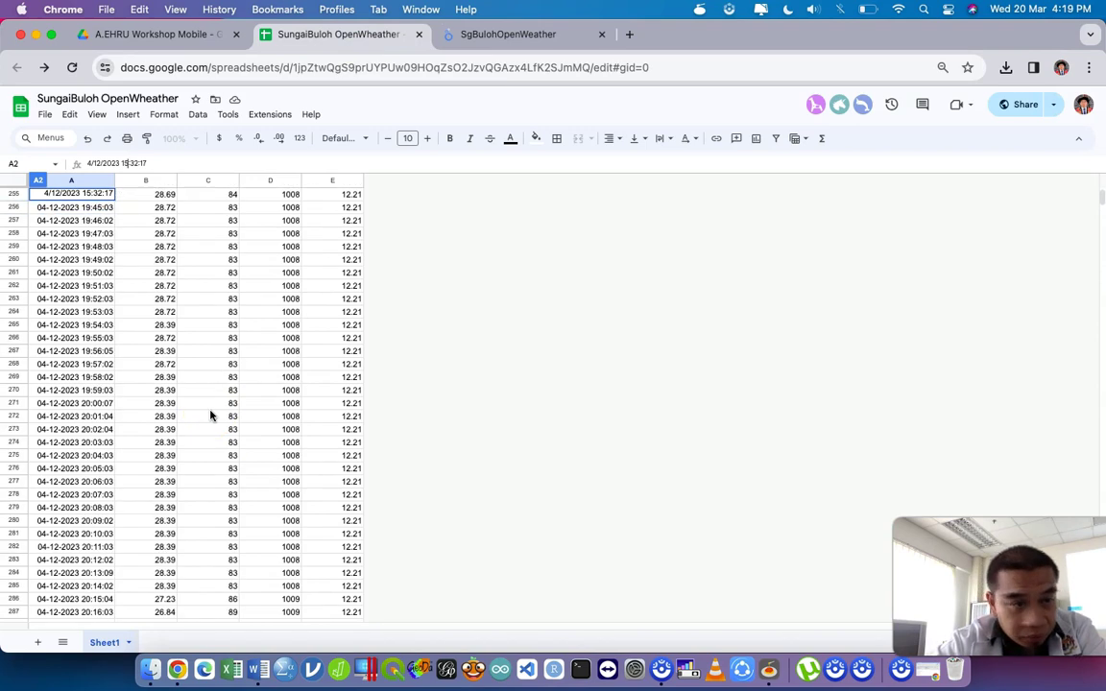
scroll(743, 239, down, 18)
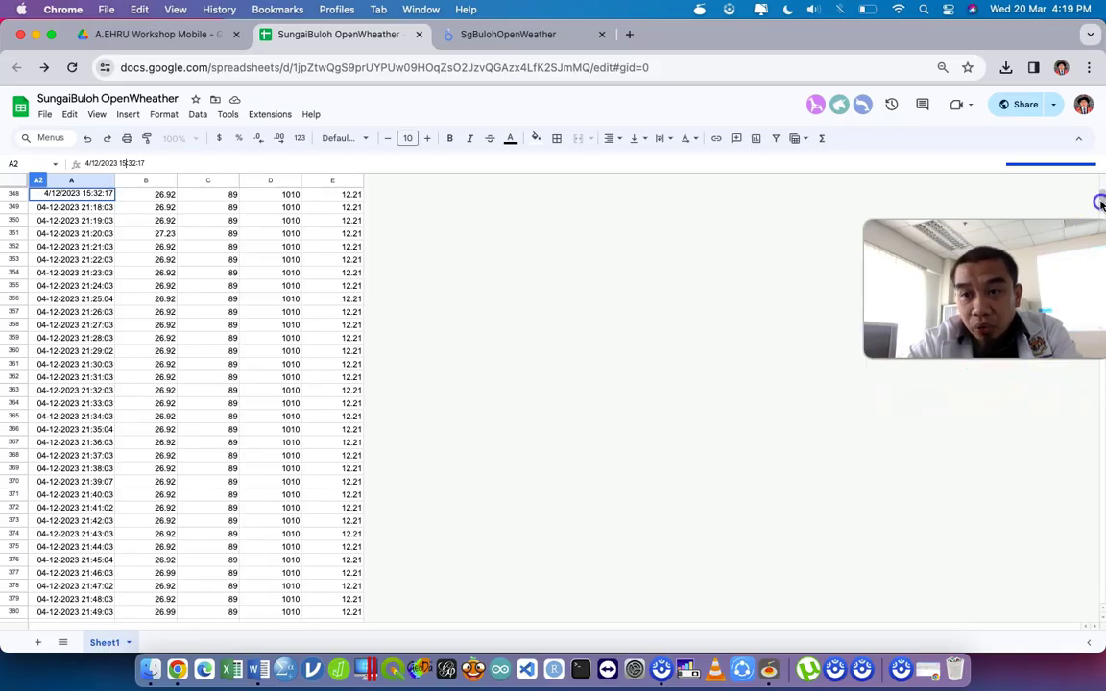
drag(1100, 204, 1093, 570)
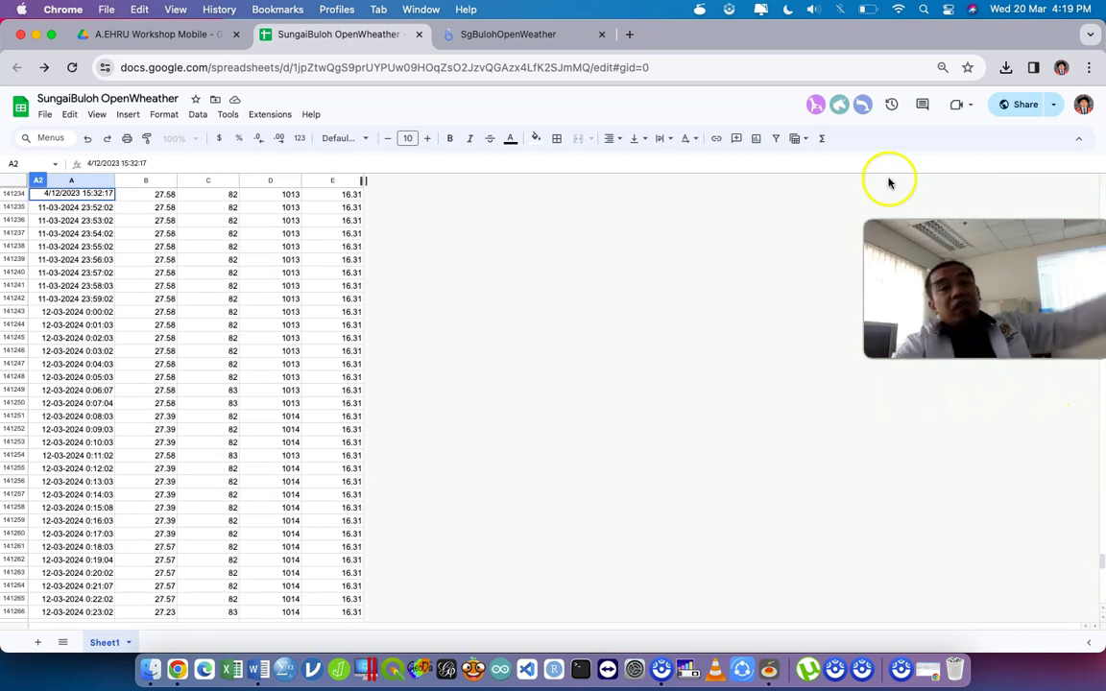
click(573, 36)
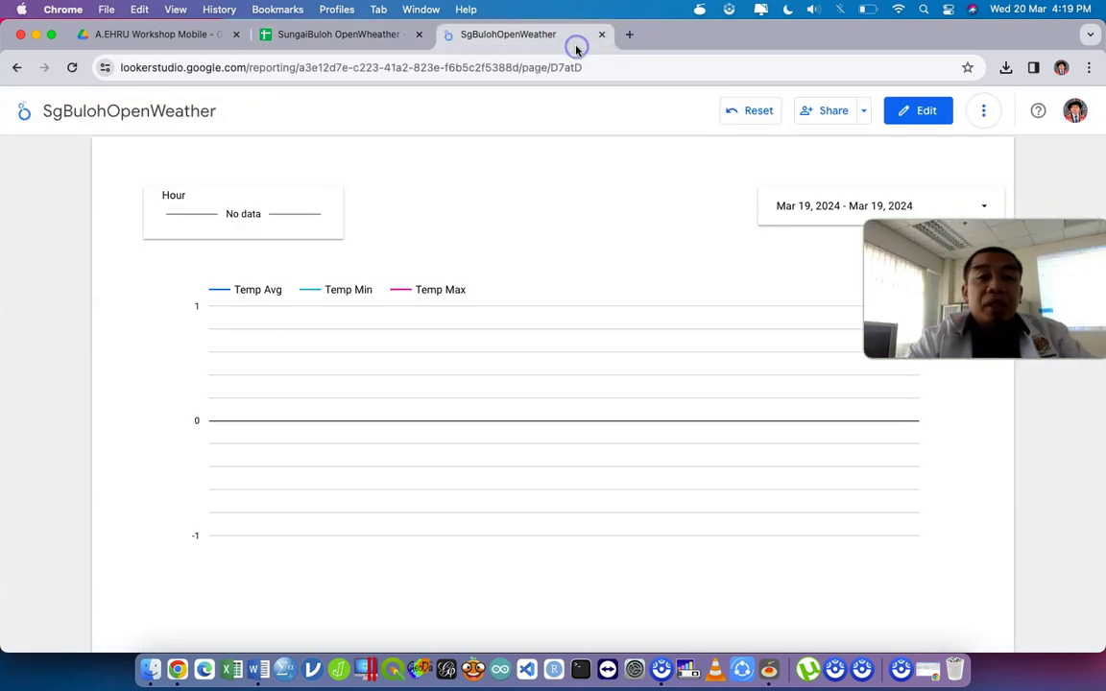
- Set the date range to Mar 1 – Mar 19, 2024, check the restored temperature lines, then resume editing
click(857, 223)
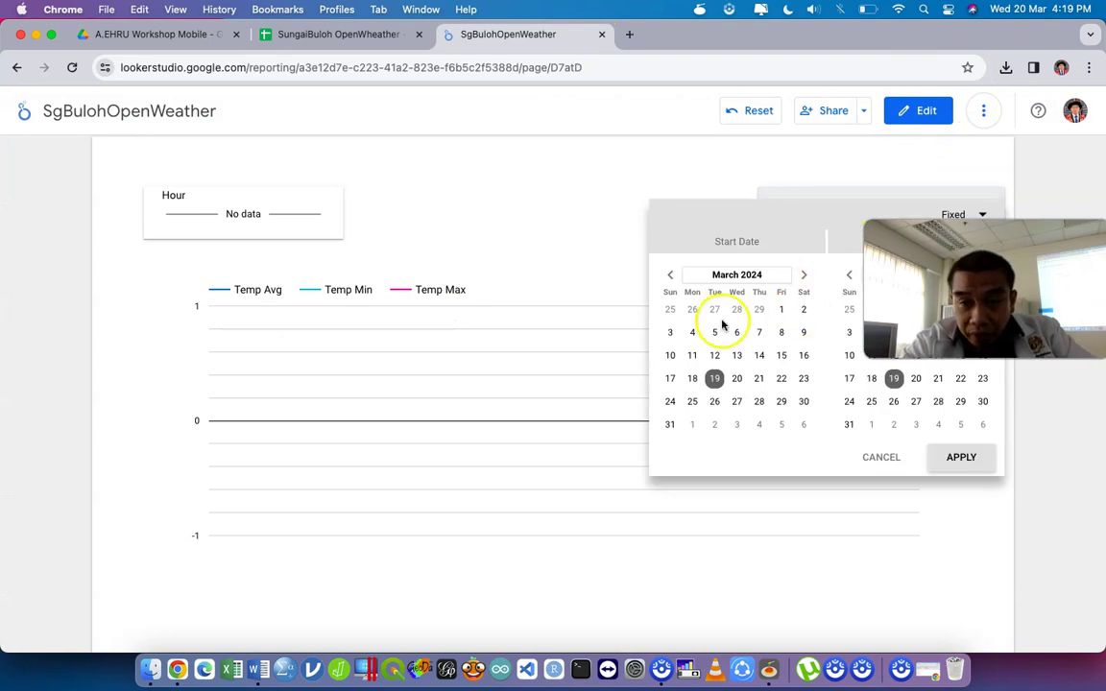
click(782, 311)
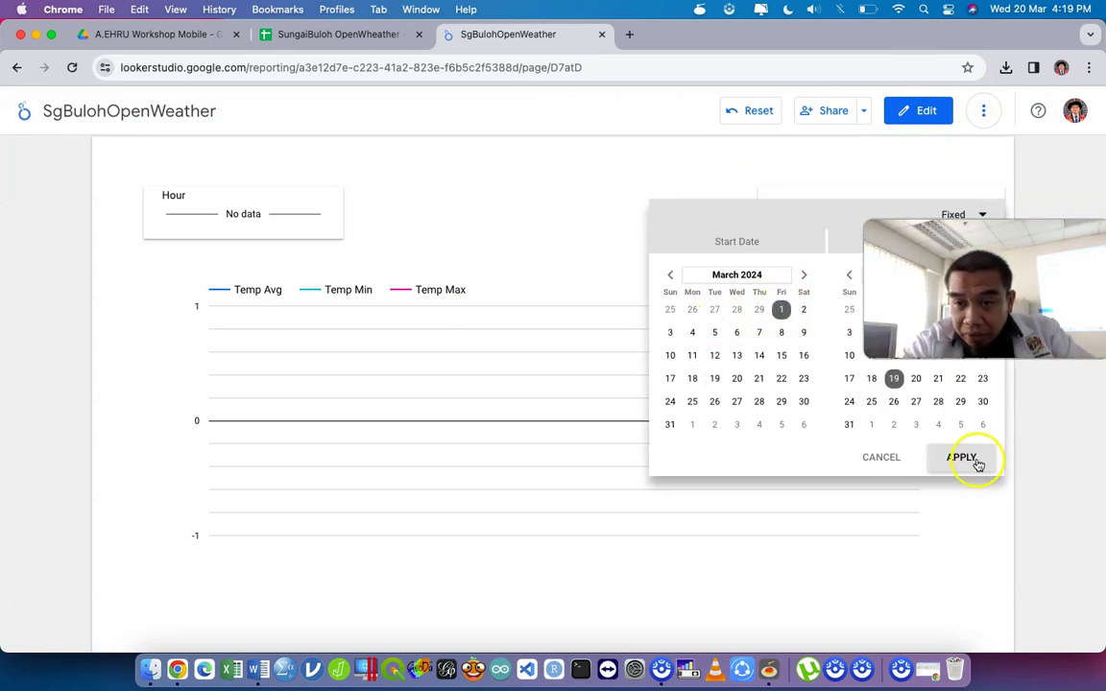
click(977, 461)
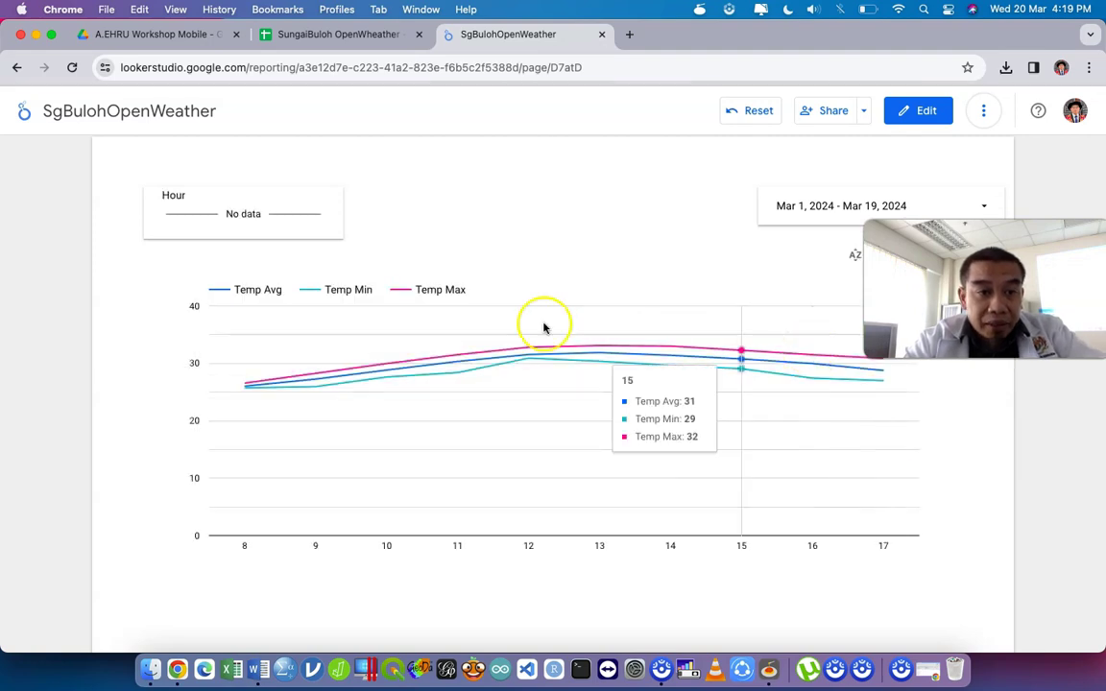
mouse_move(254, 457)
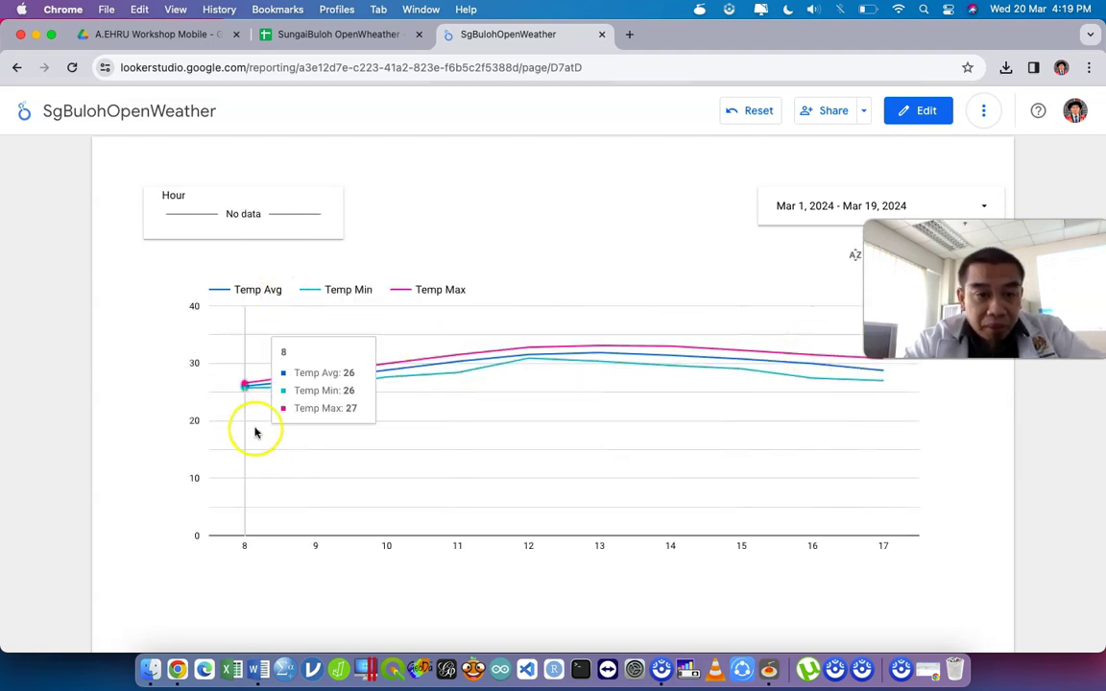
mouse_move(900, 442)
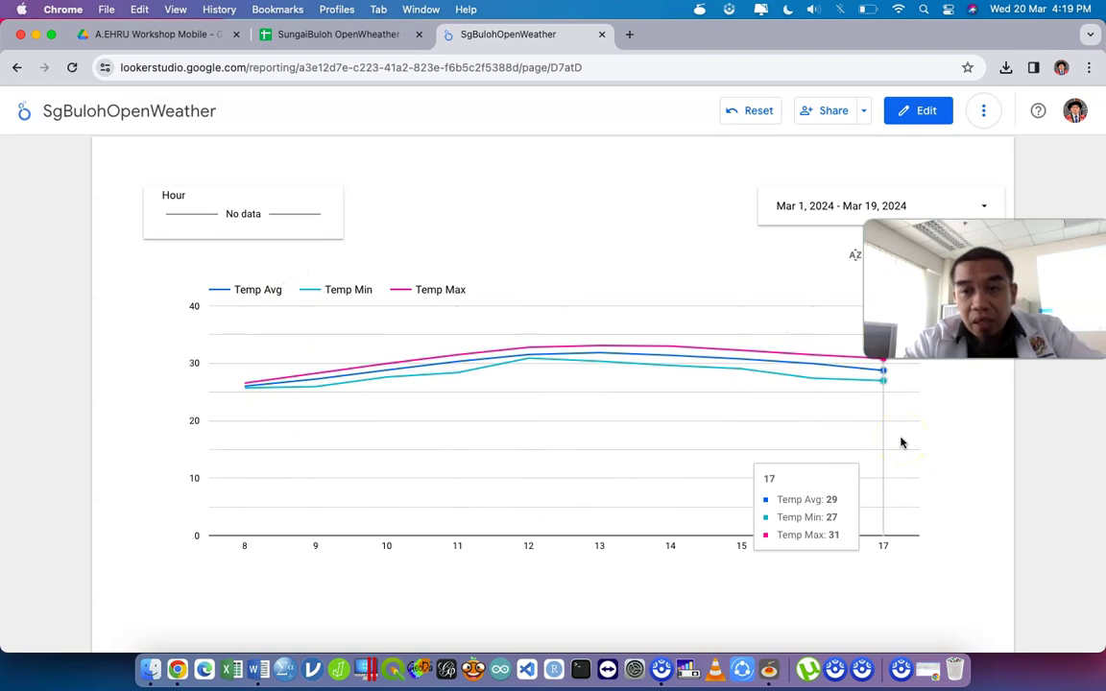
click(491, 362)
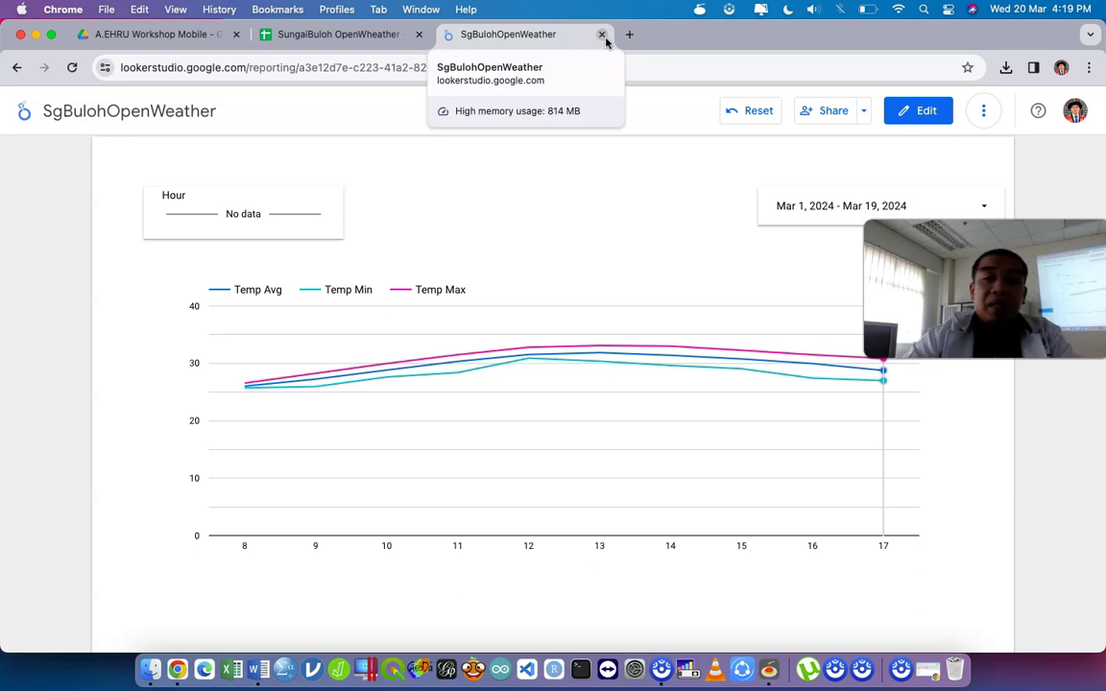
click(927, 111)
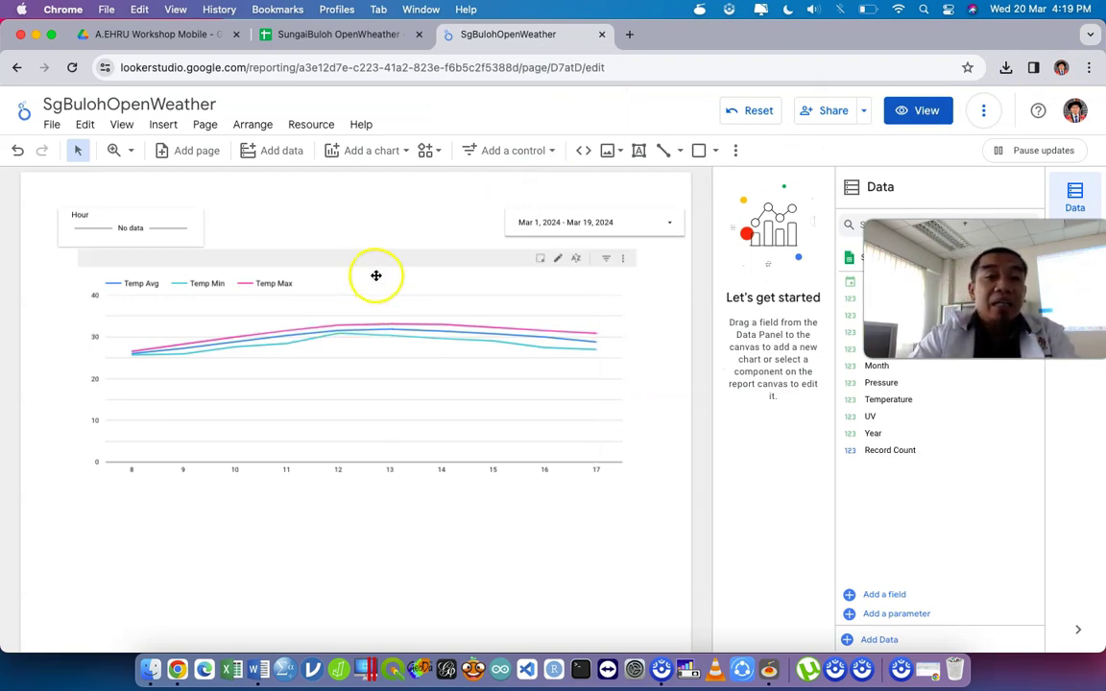
- Bring up the EMSA ILKKM report window full-screen and close the Day field formula editor
click(930, 670)
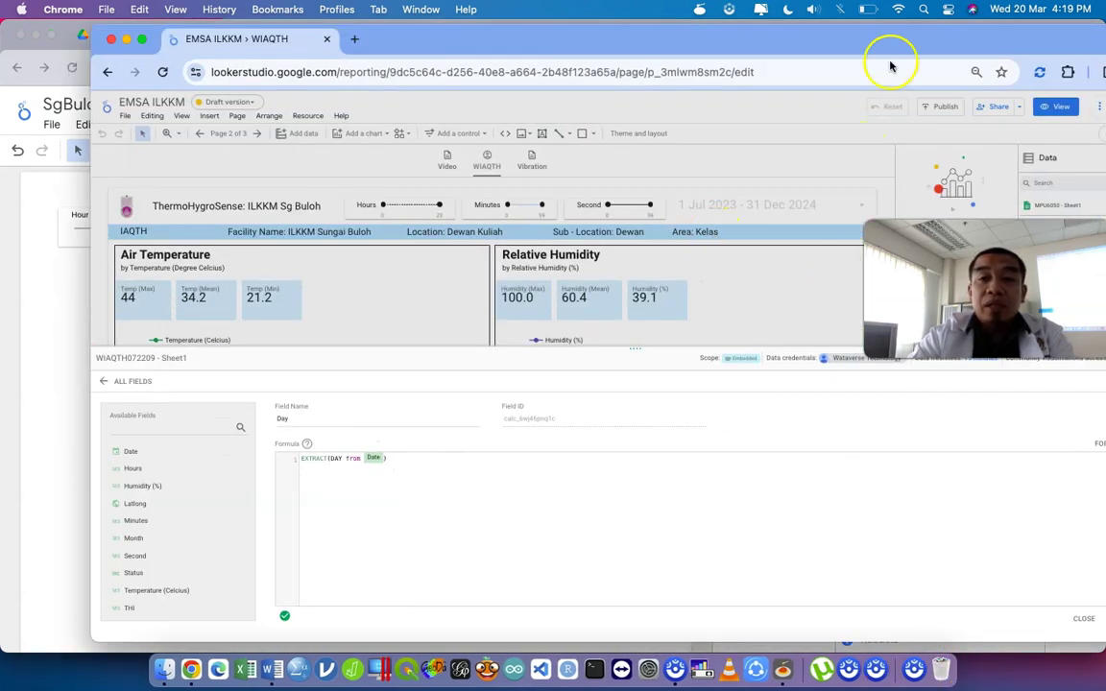
double_click(891, 40)
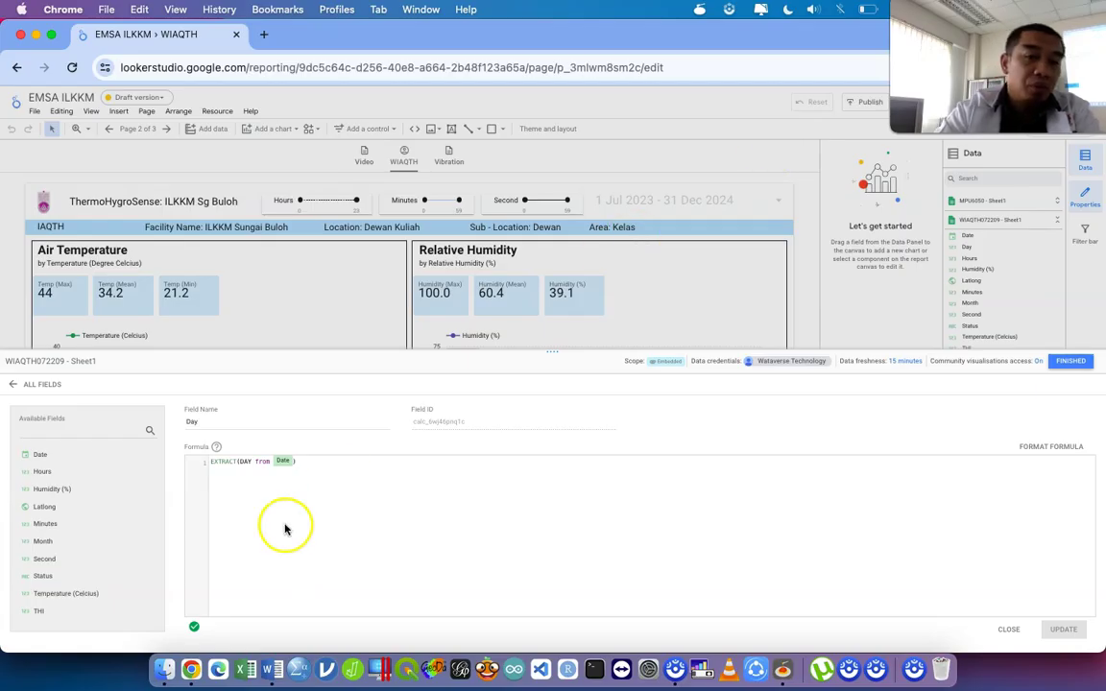
click(1072, 363)
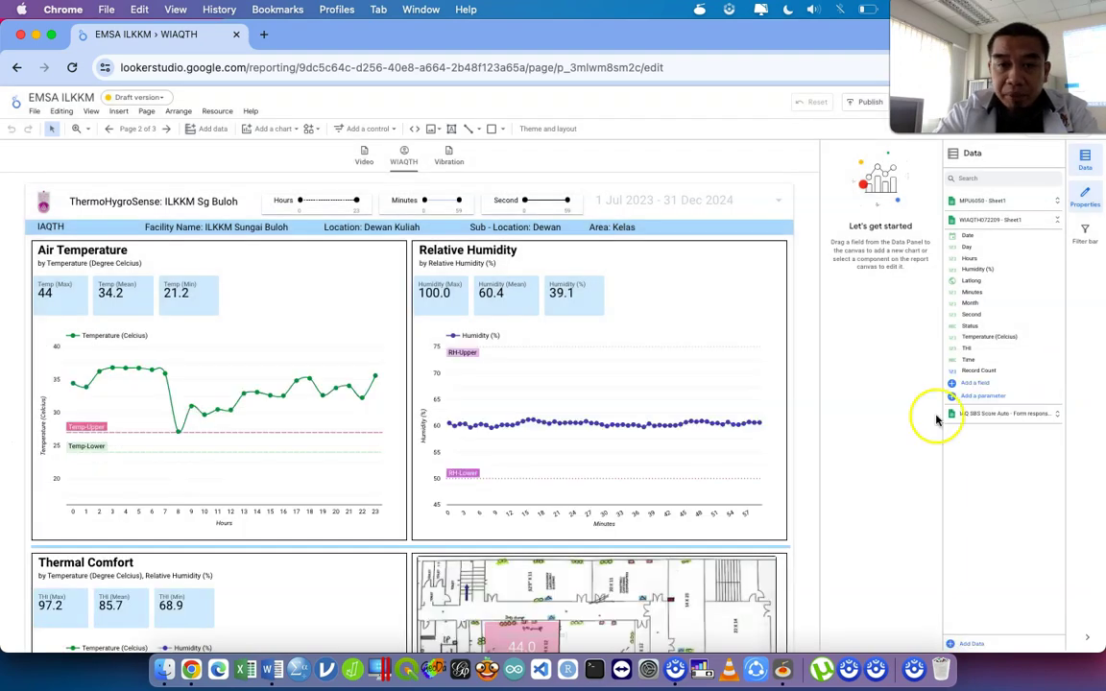
- Inspect the Air Temperature chart's data source, dimension and metric setup, then select the Relative Humidity chart
click(260, 247)
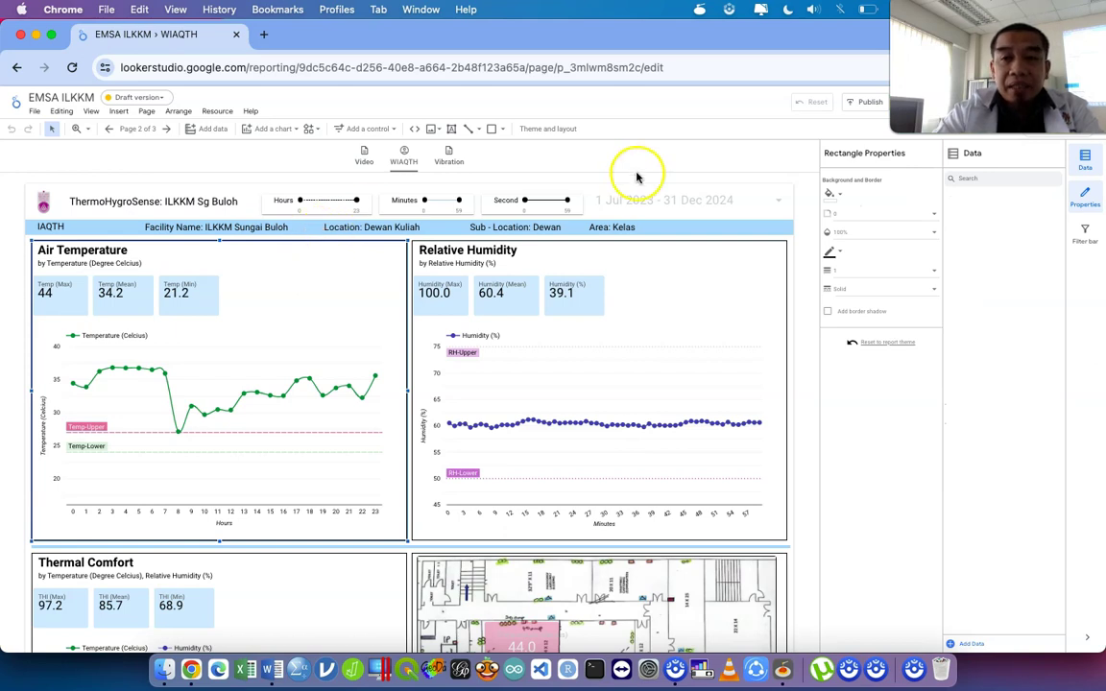
click(354, 339)
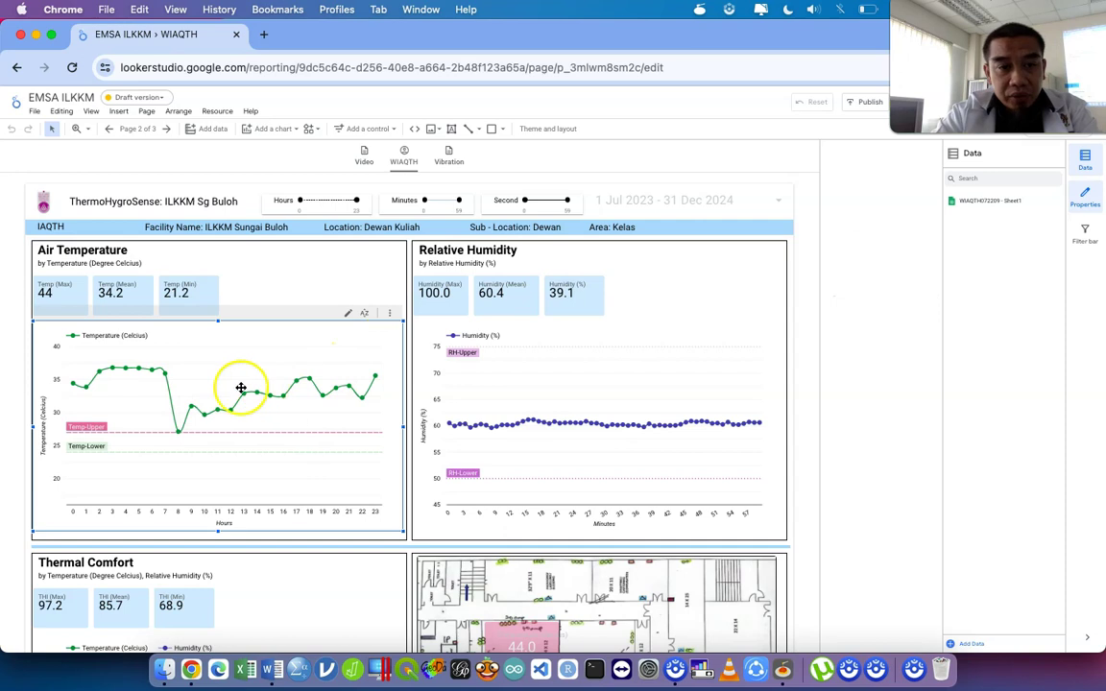
click(238, 397)
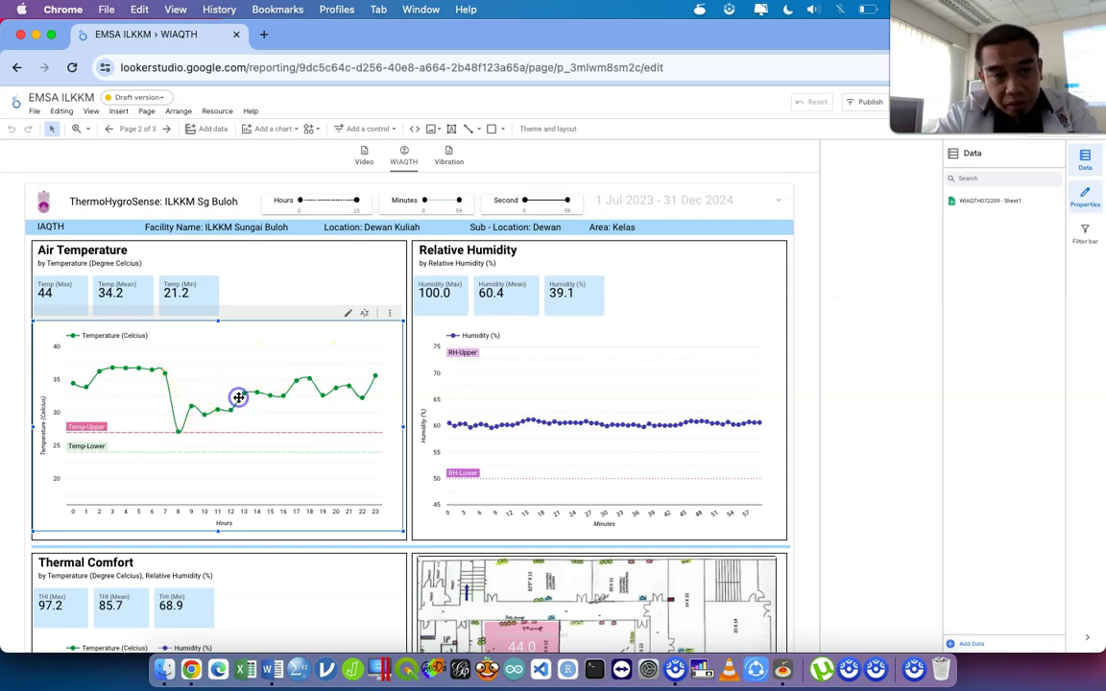
click(164, 374)
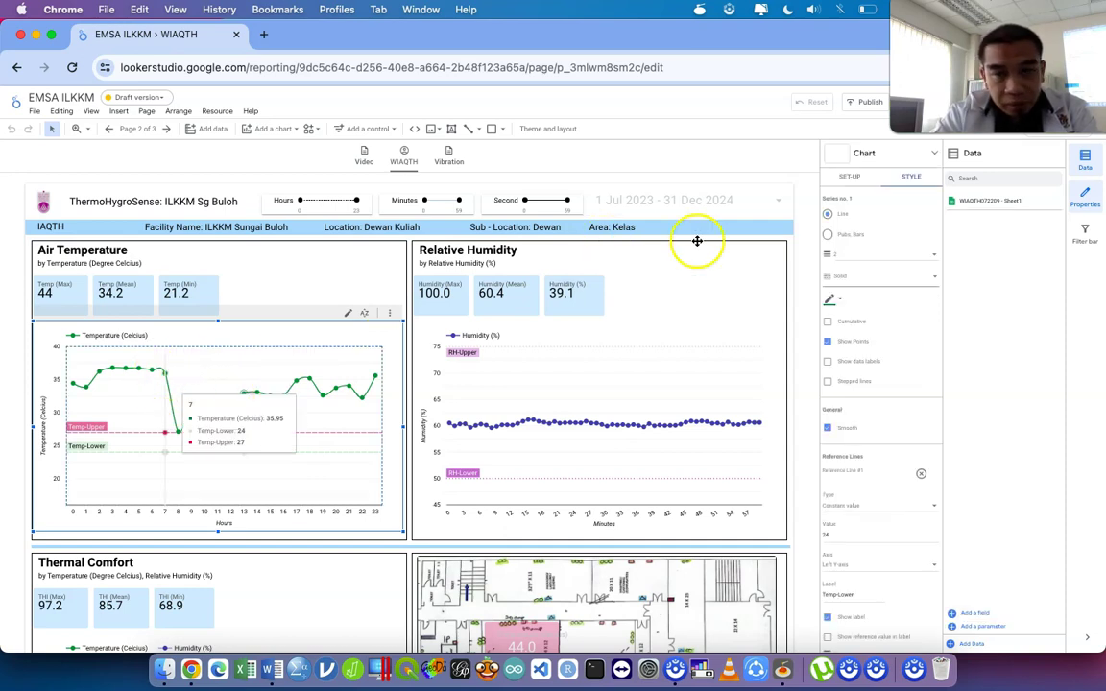
click(851, 179)
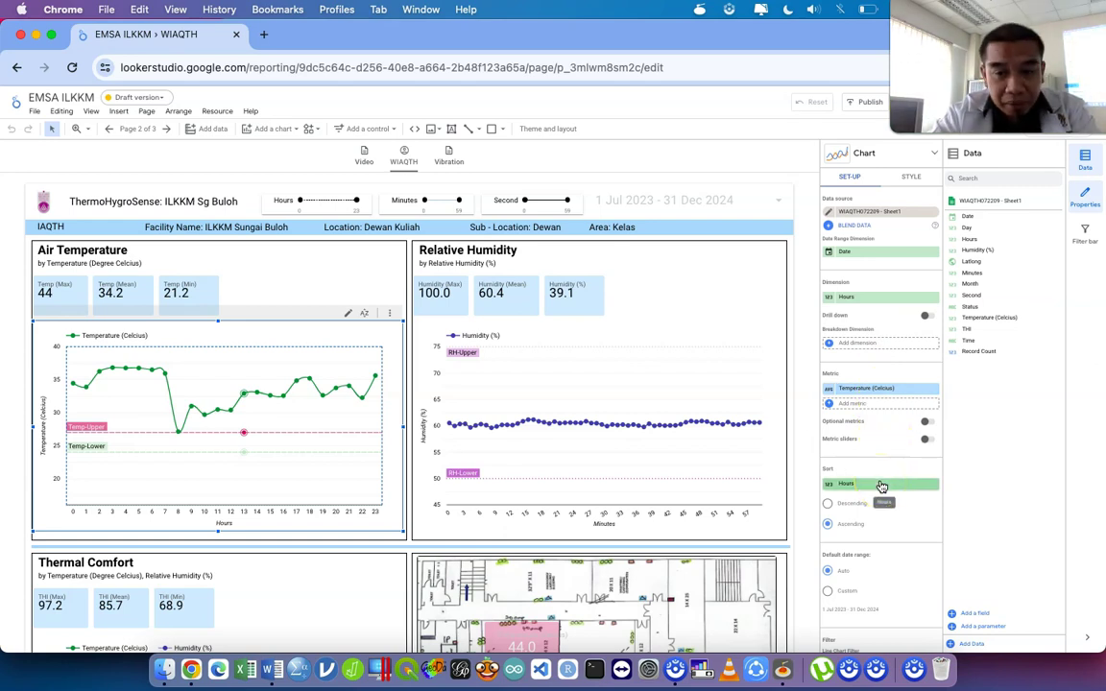
scroll(882, 487, down, 1)
scroll(881, 487, up, 1)
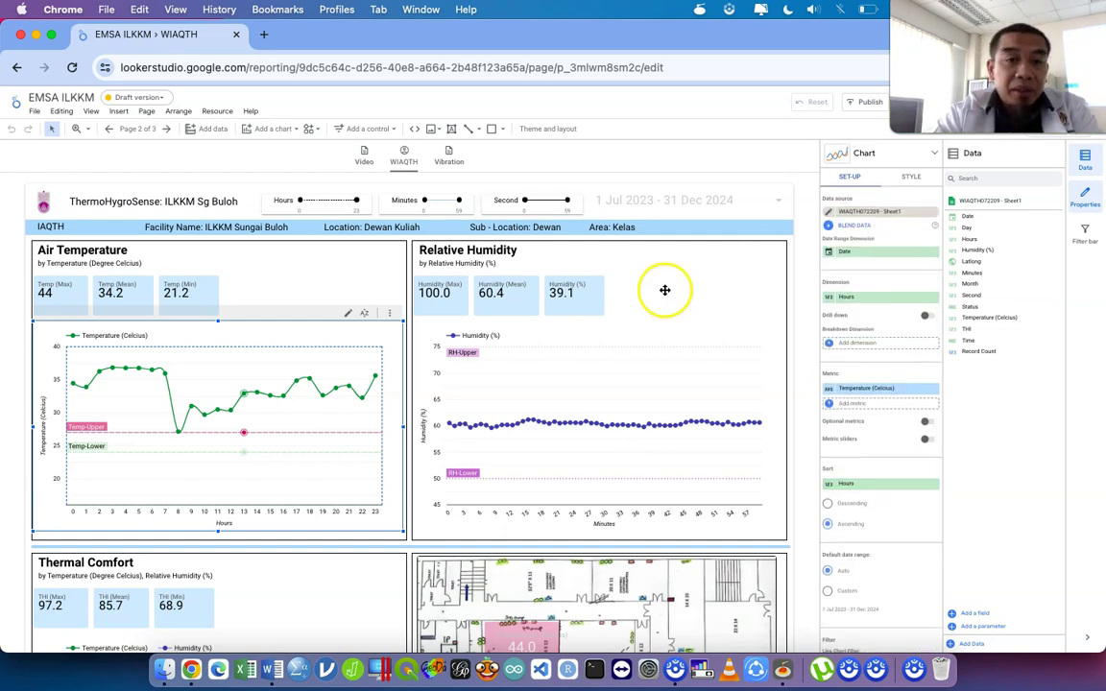
click(631, 344)
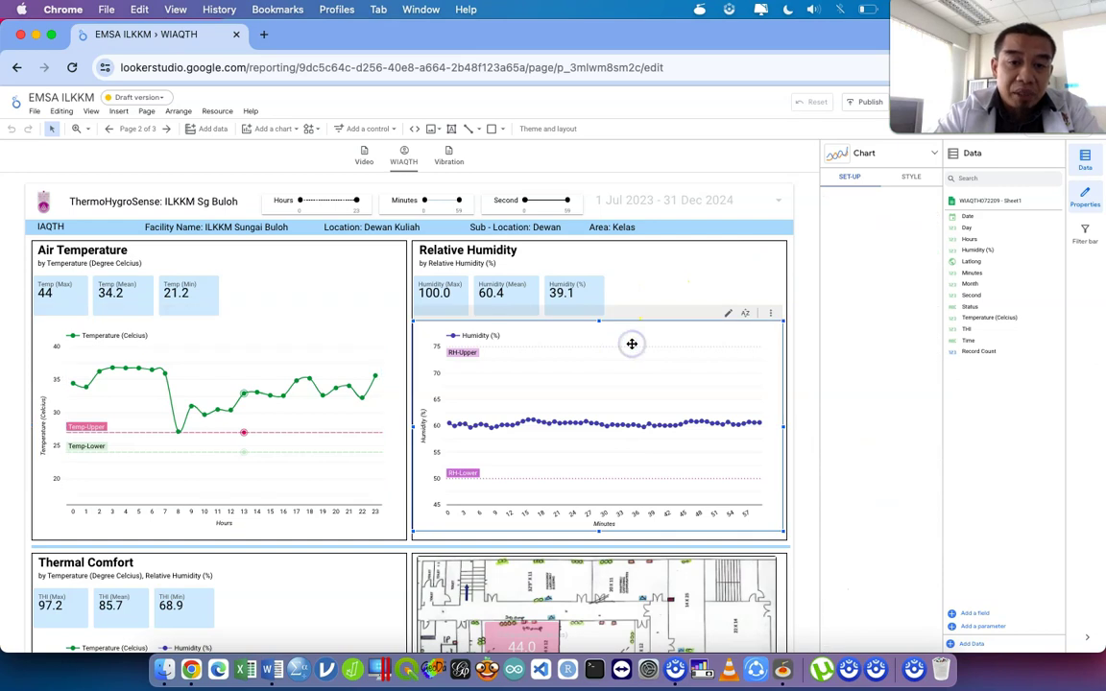
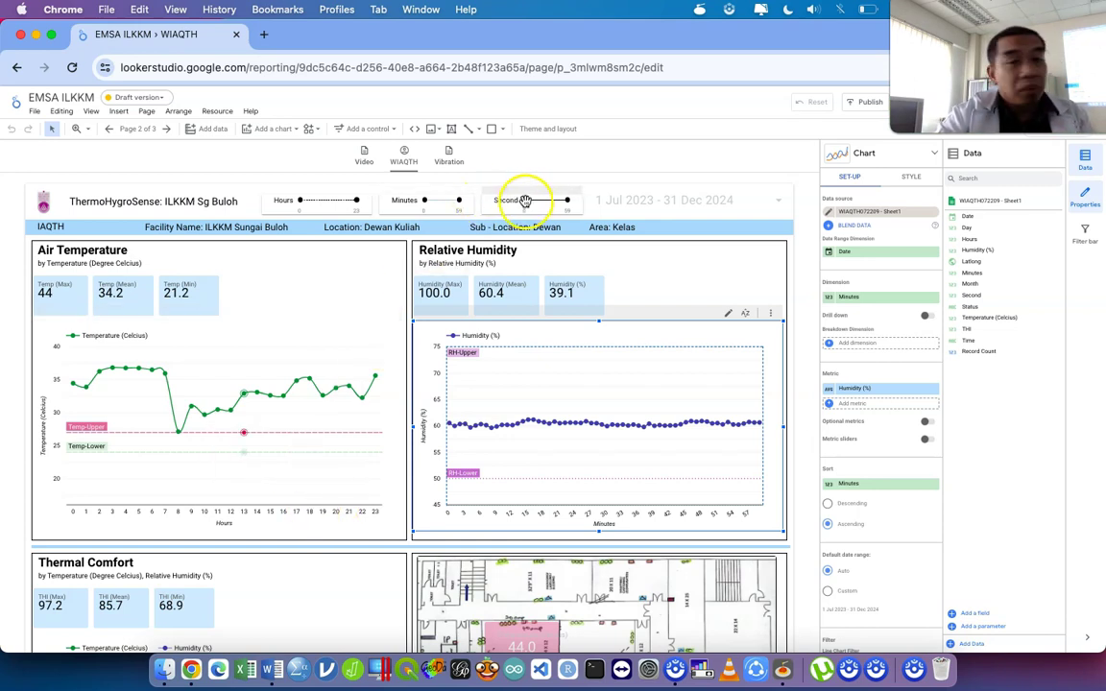
- Inspect the Hours and Minutes slider filter settings, then deselect the Minutes control
scroll(451, 279, down, 5)
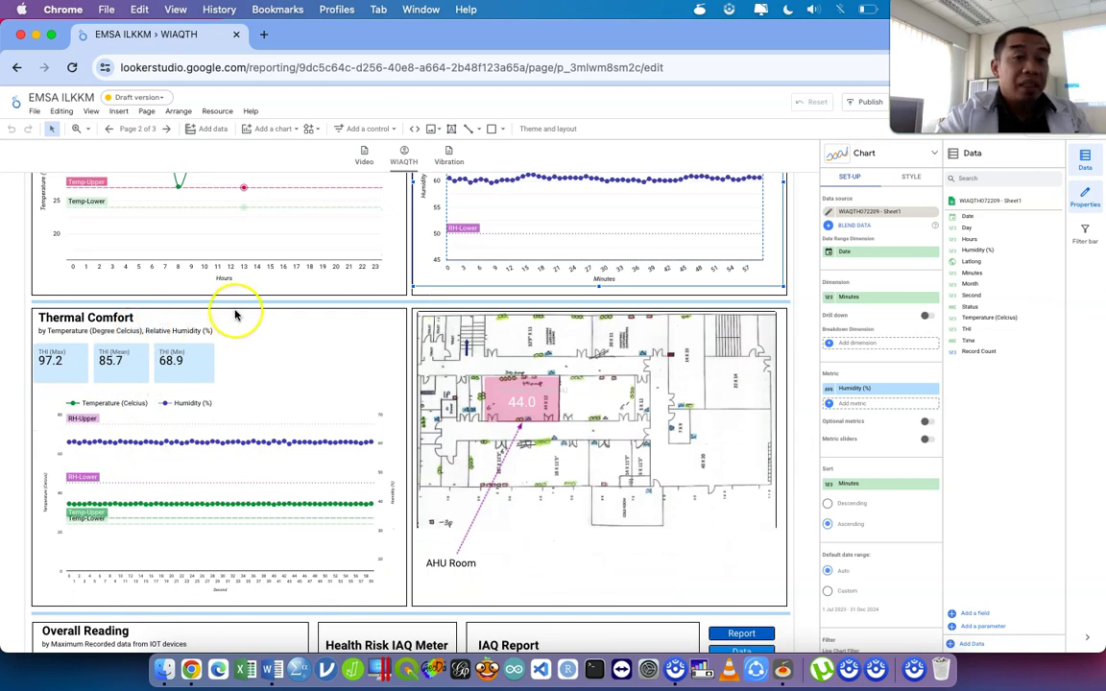
scroll(235, 314, up, 3)
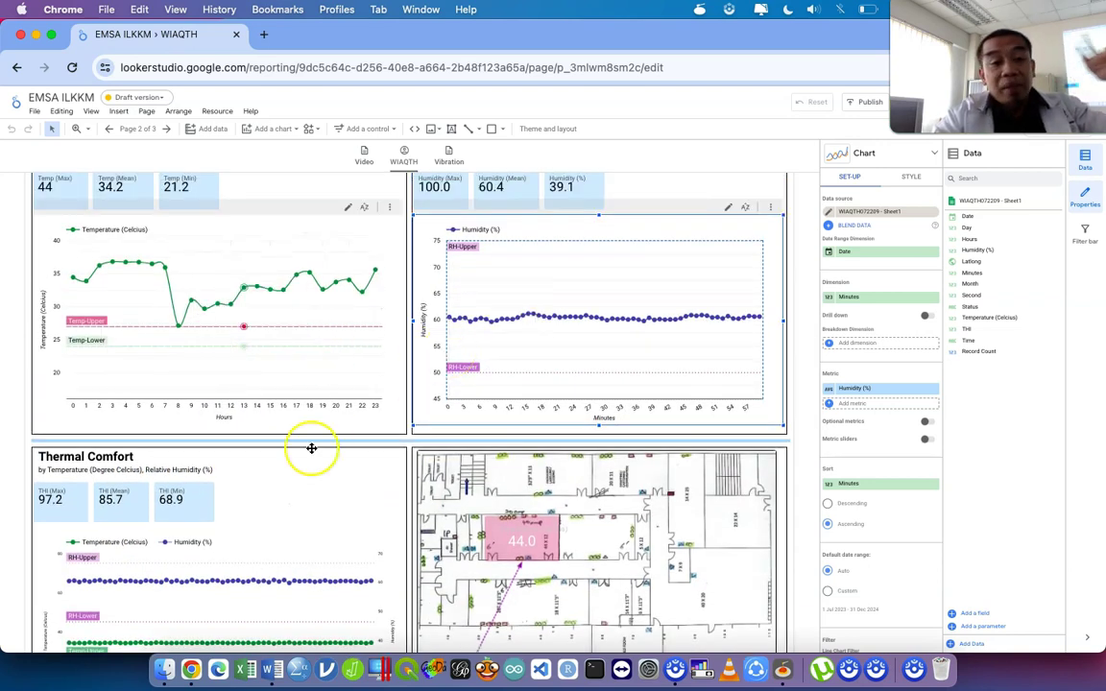
scroll(311, 448, down, 3)
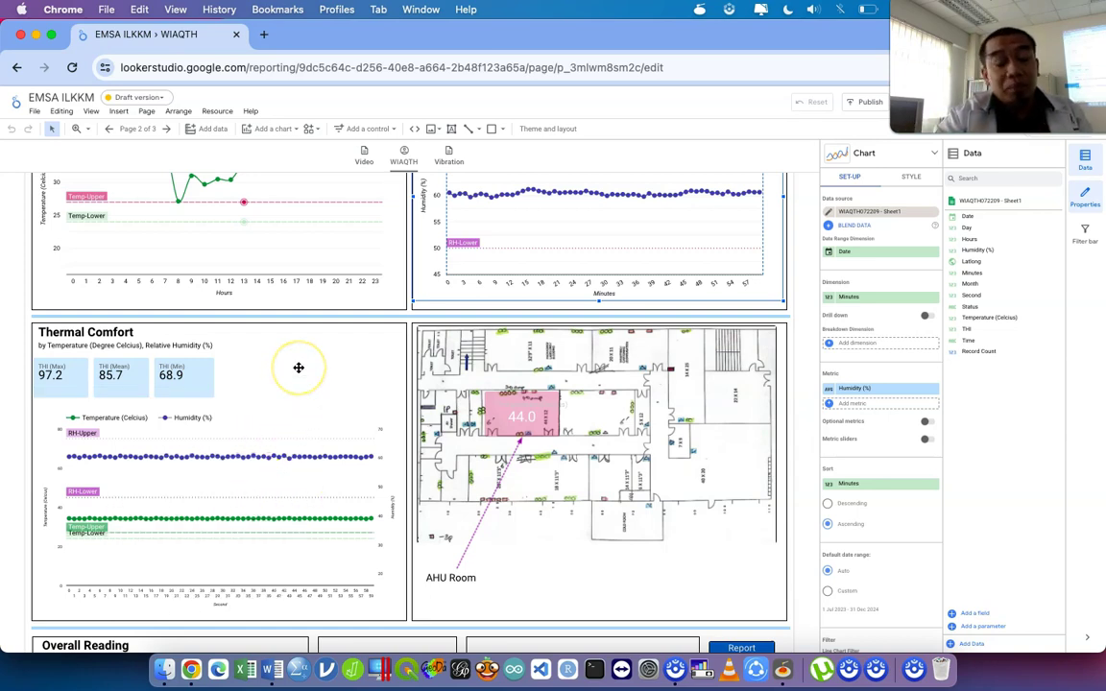
scroll(299, 365, up, 3)
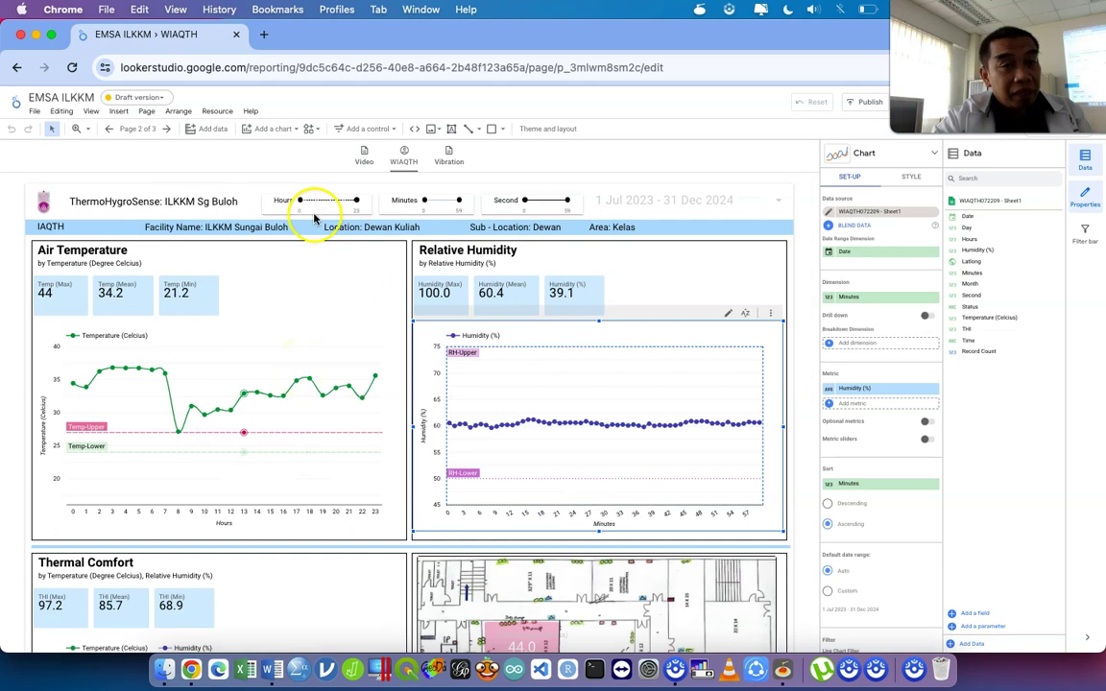
click(269, 204)
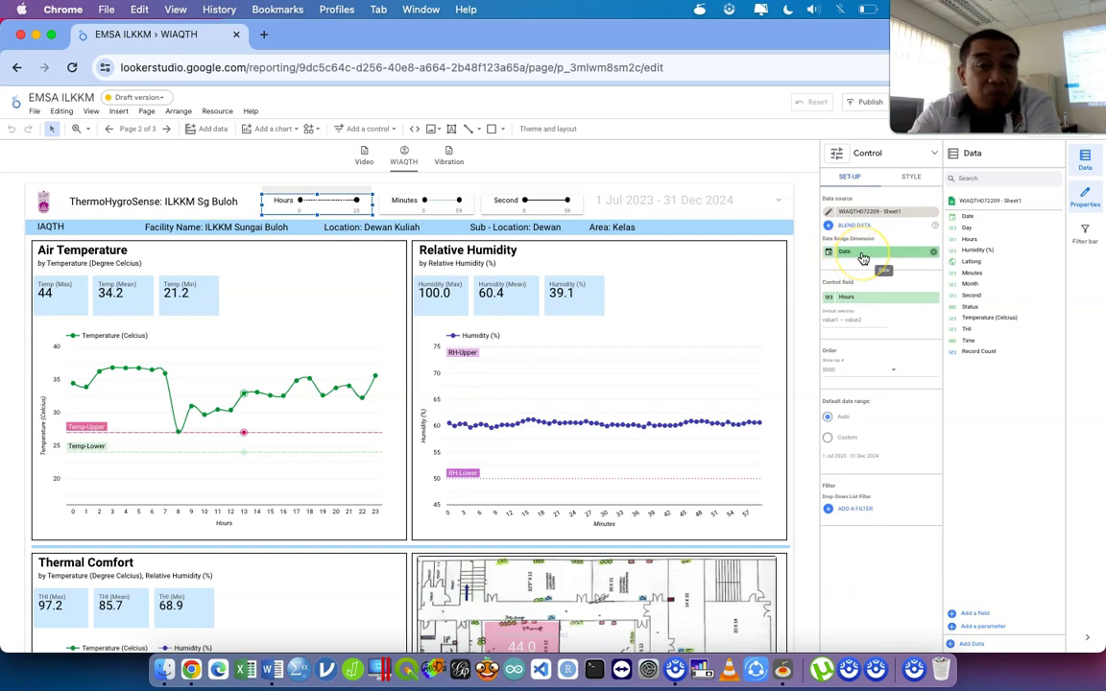
scroll(864, 256, up, 5)
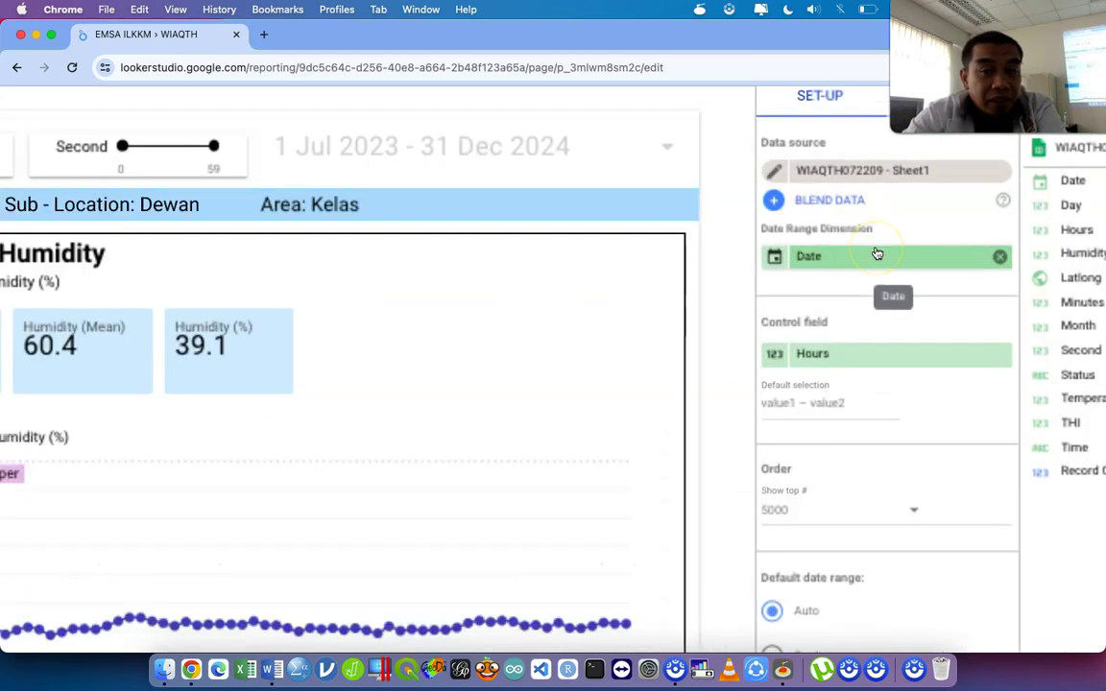
scroll(877, 254, down, 5)
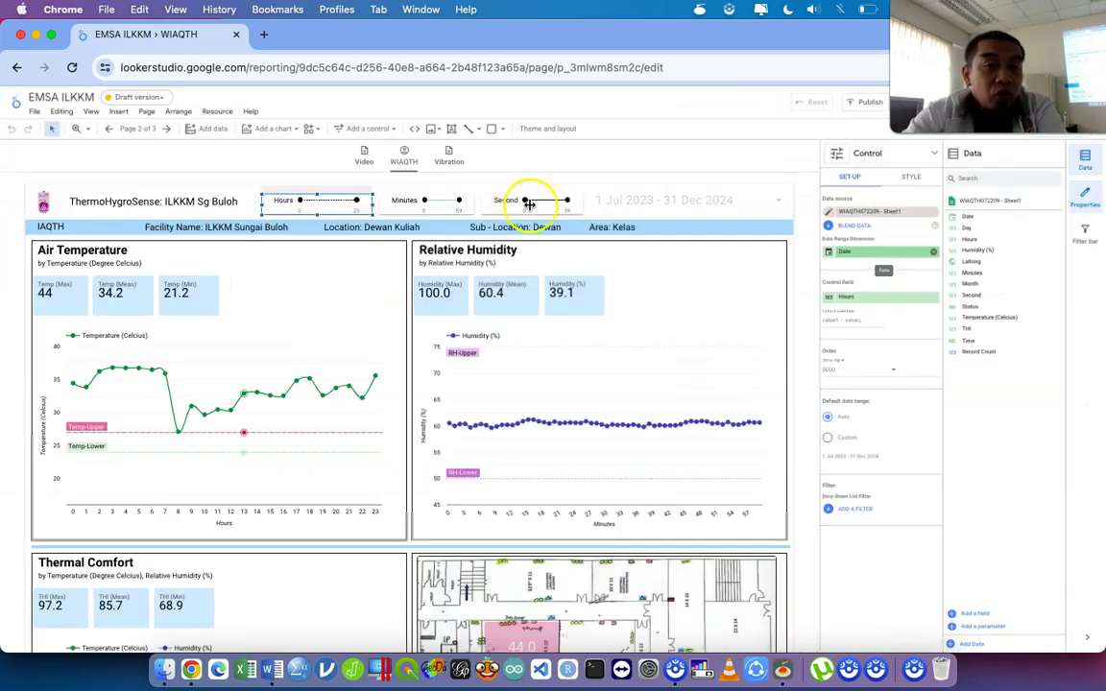
click(393, 203)
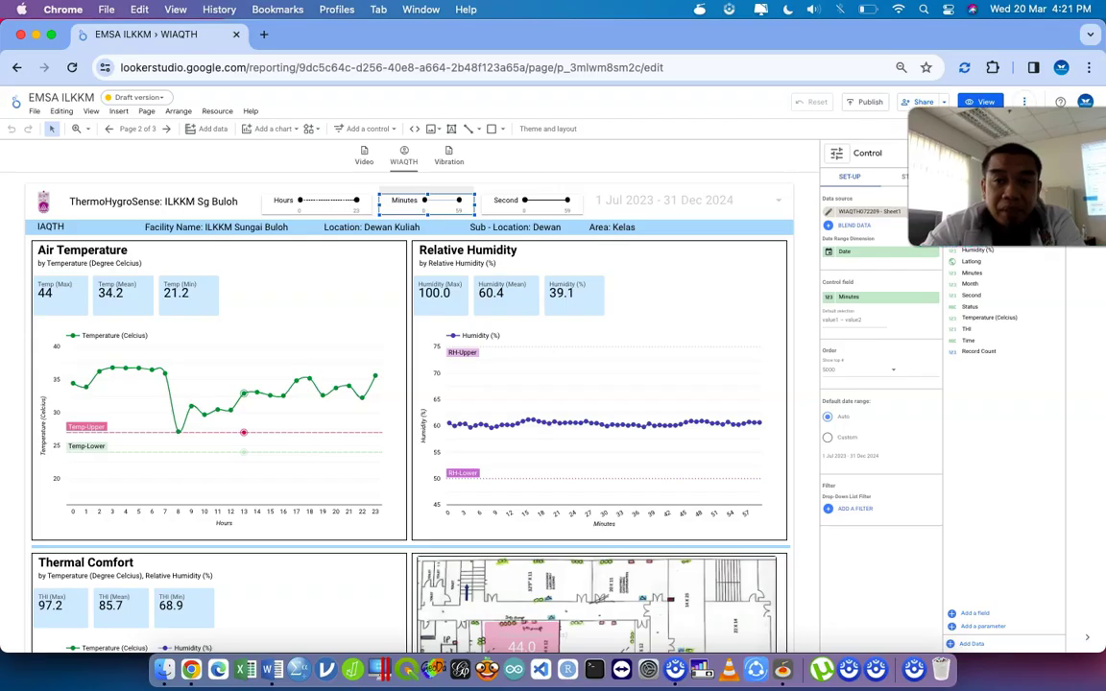
click(986, 102)
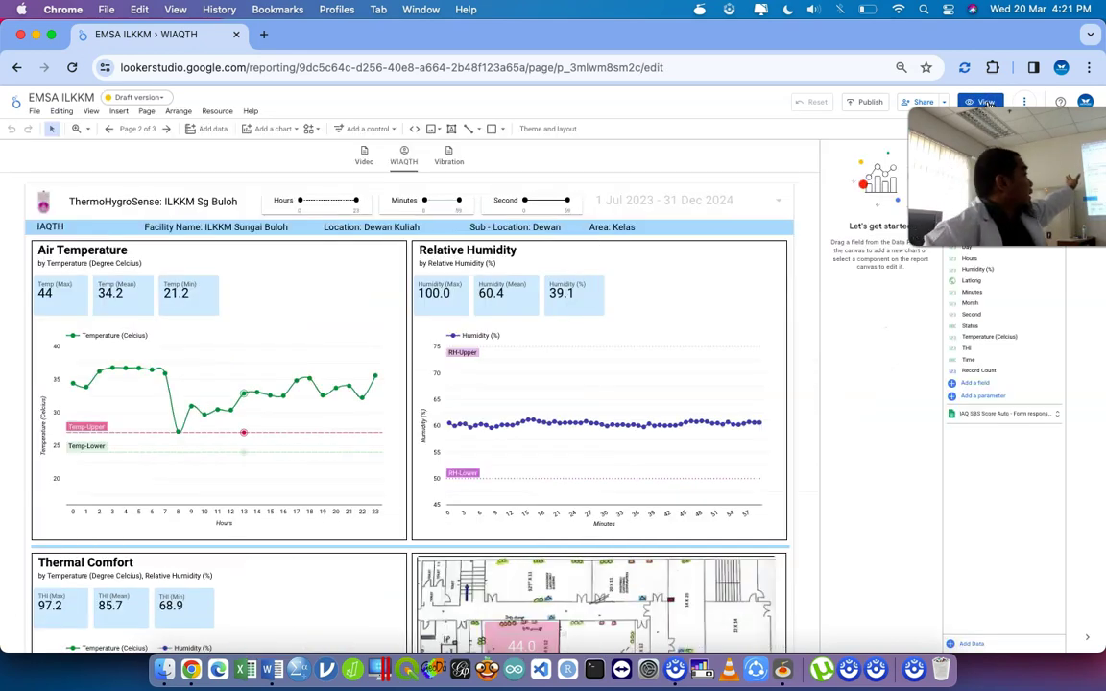
- Preview the report and set the Hours slider range to 8 through 17
click(988, 103)
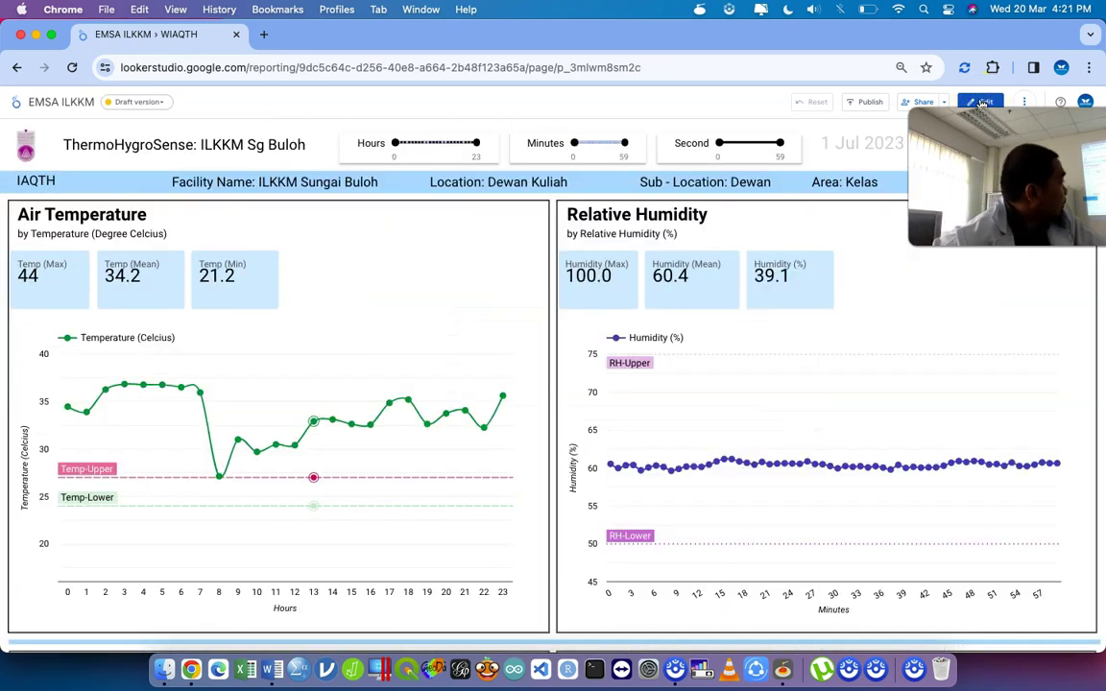
click(396, 143)
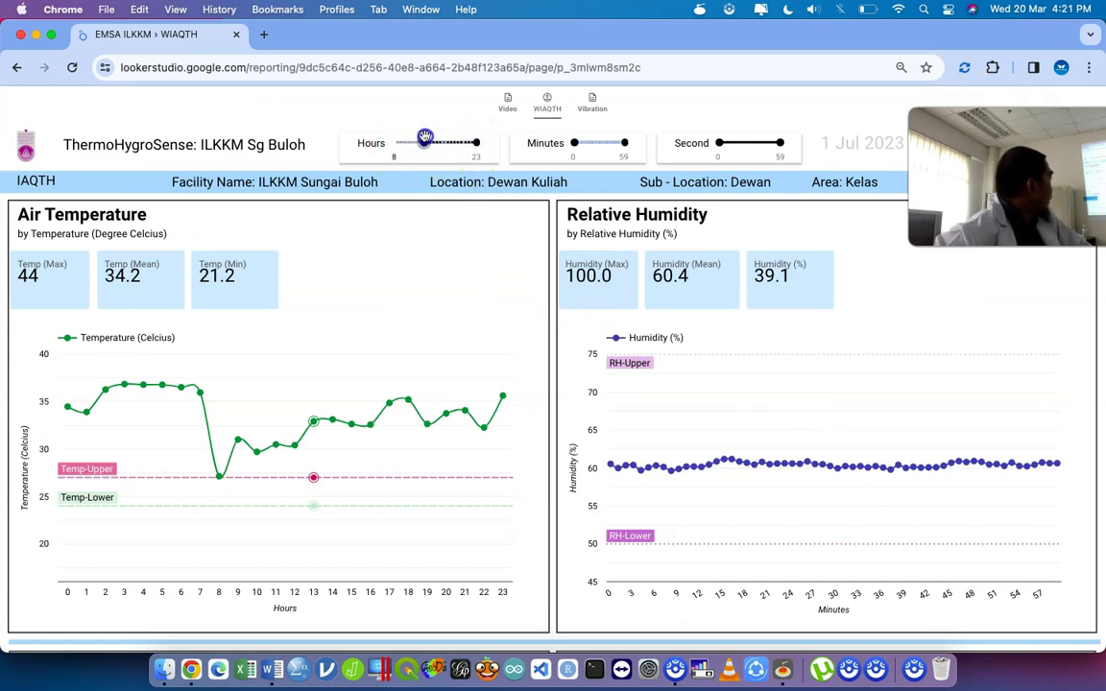
click(478, 142)
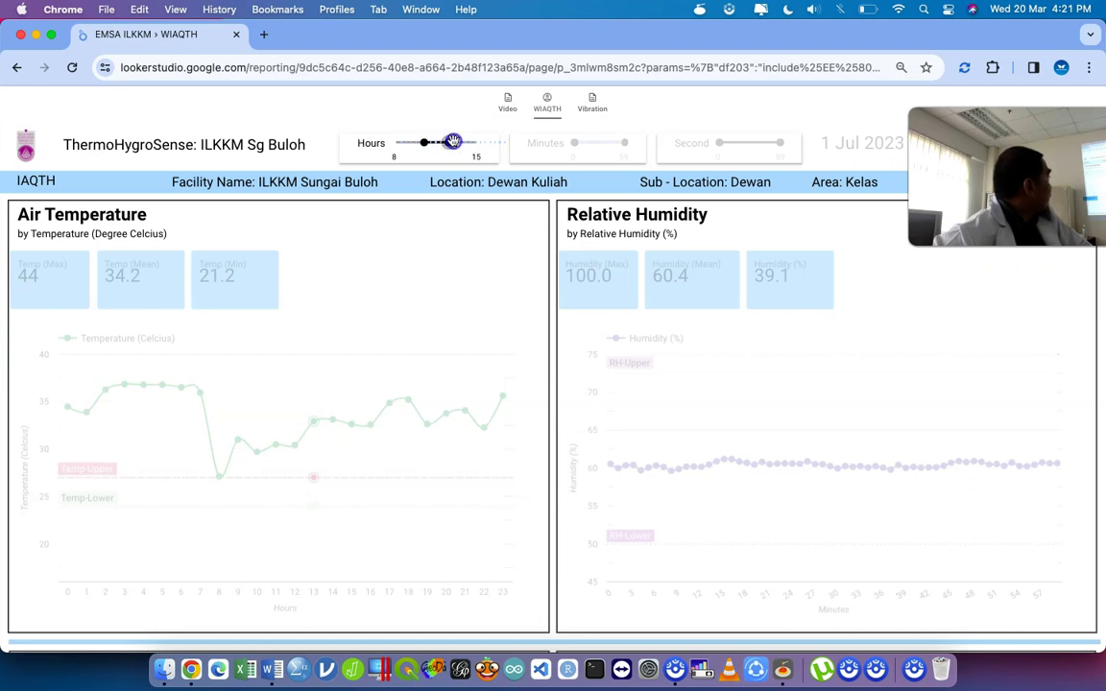
click(607, 154)
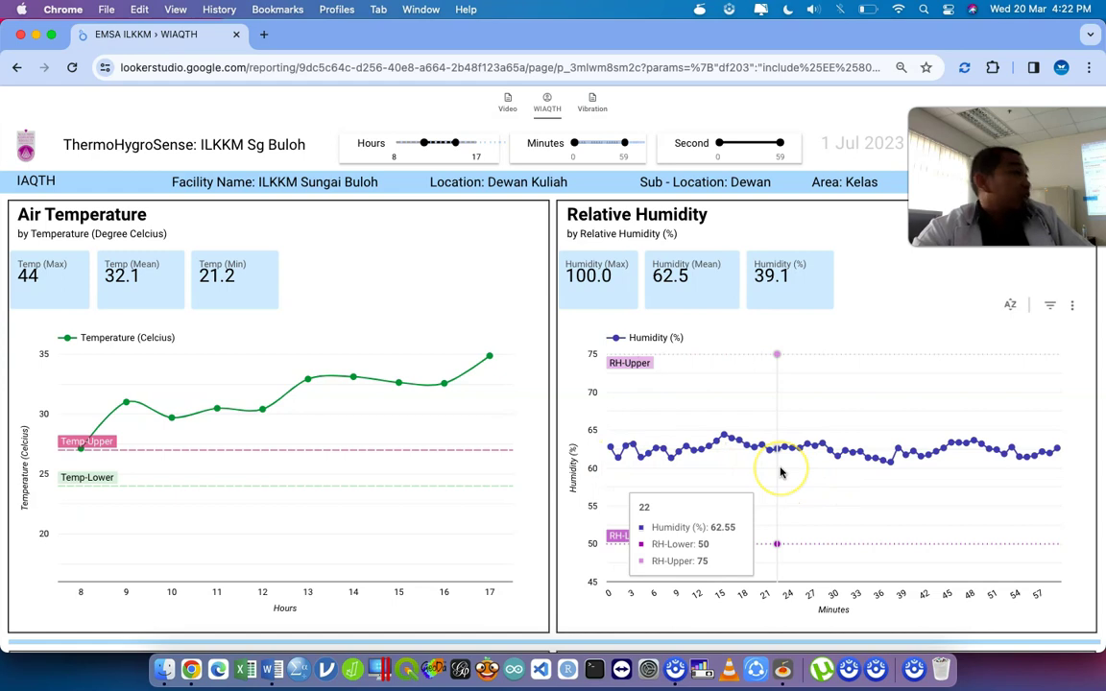
- Check the humidity reading at minute 16 and bring up the date range calendar
click(733, 359)
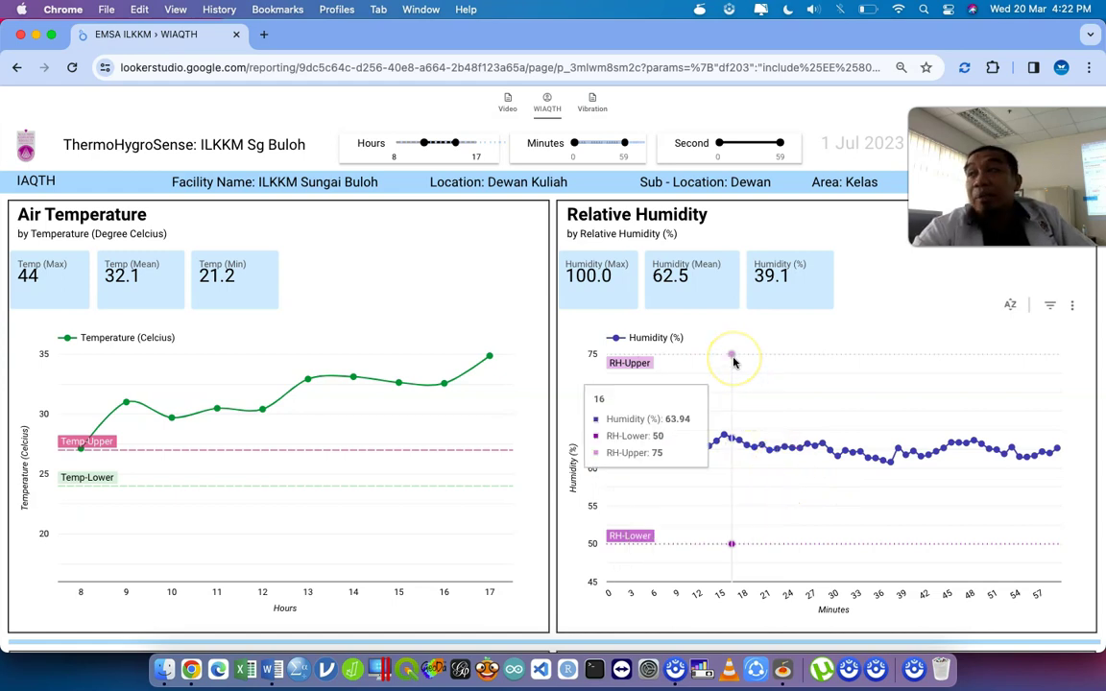
scroll(519, 390, down, 3)
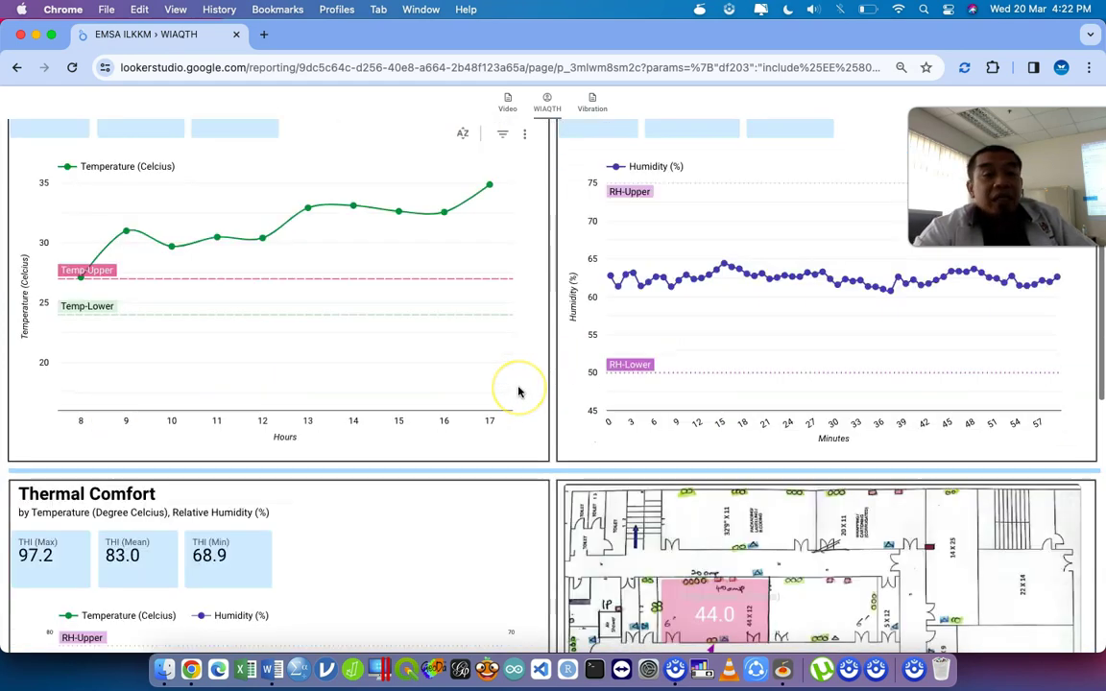
scroll(518, 391, down, 7)
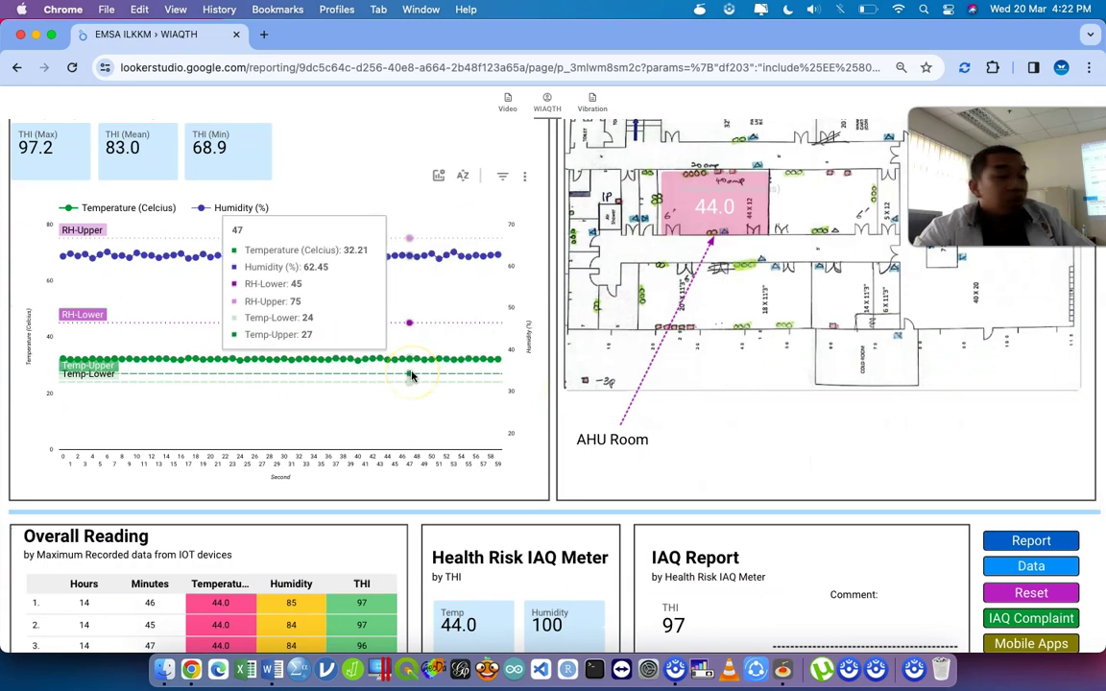
scroll(516, 314, up, 10)
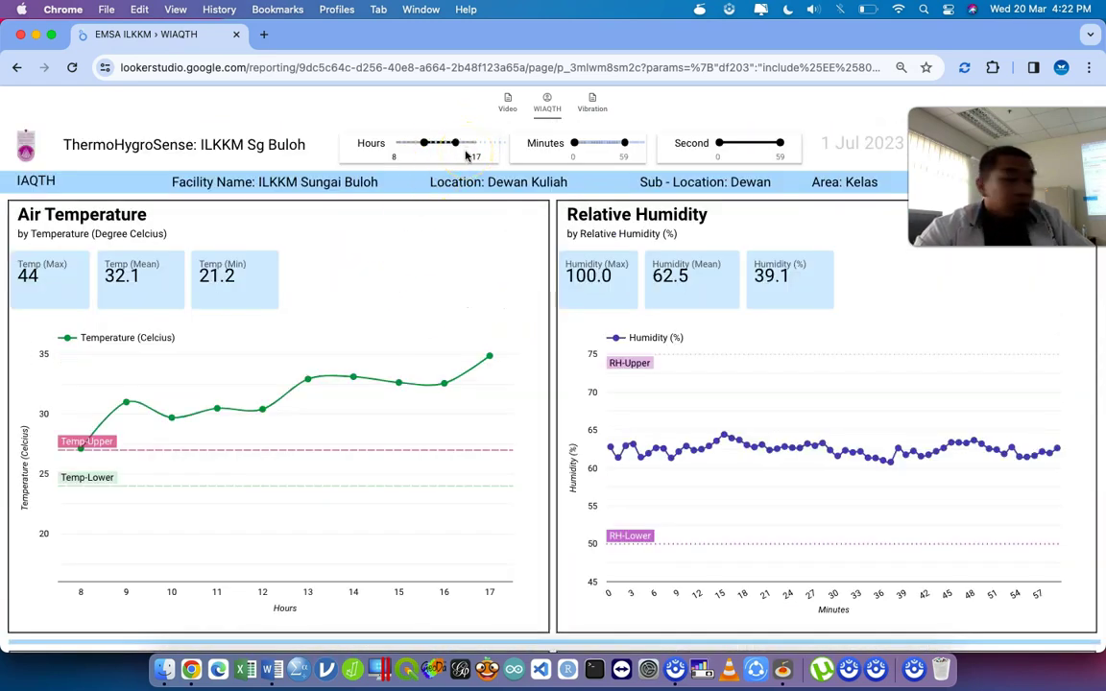
click(876, 152)
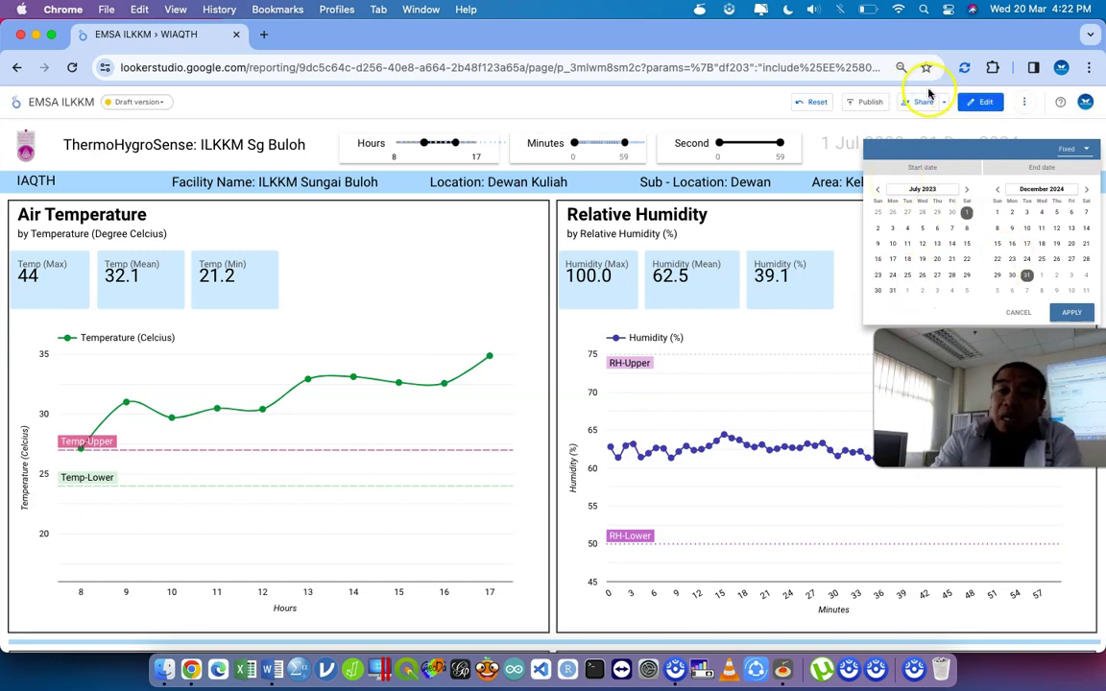
- Return the report to edit mode and show all windows to switch to SgBulohOpenWeather
click(978, 105)
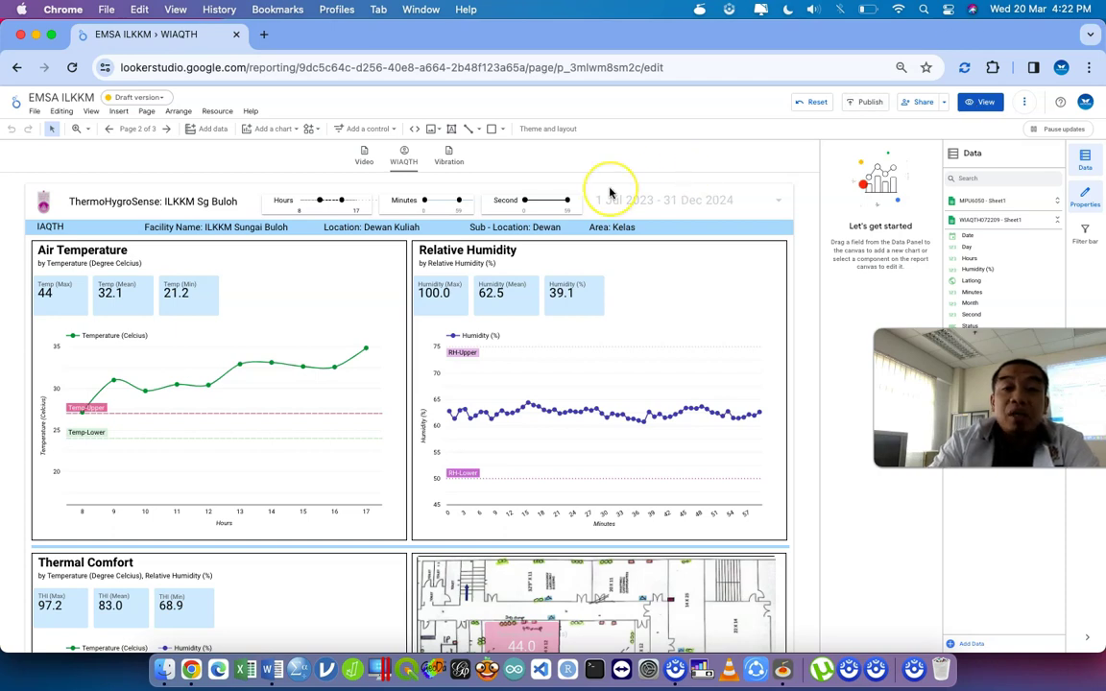
key(ctrl+Up)
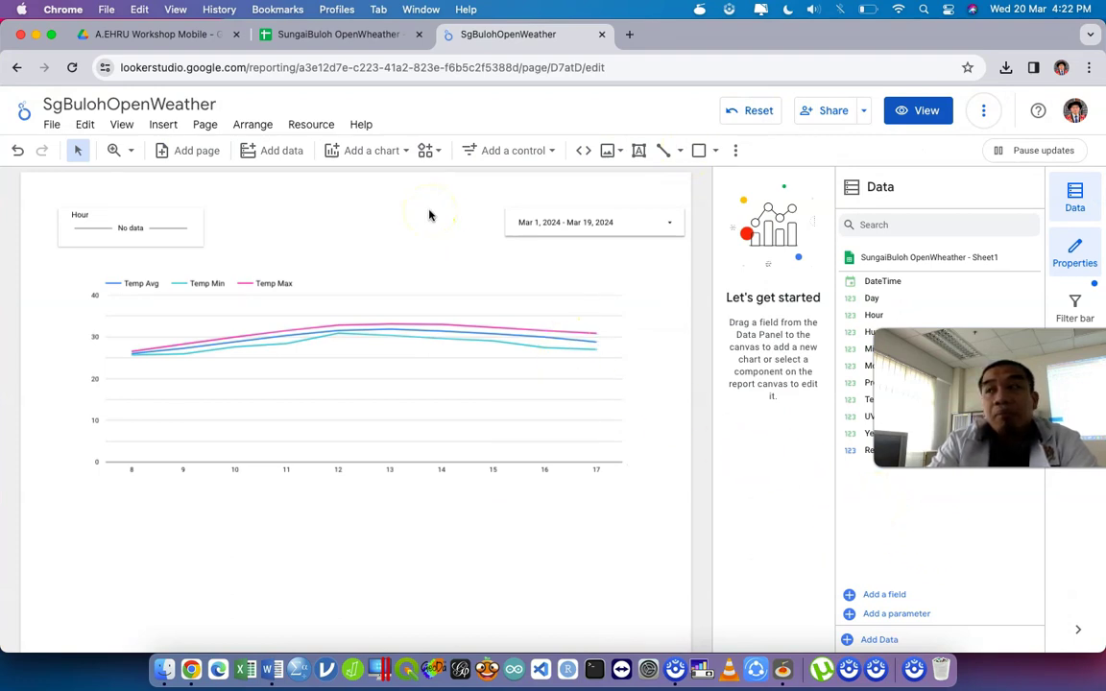
- Draw a table below the line chart listing Hour with Temperature aggregated as Max
click(360, 154)
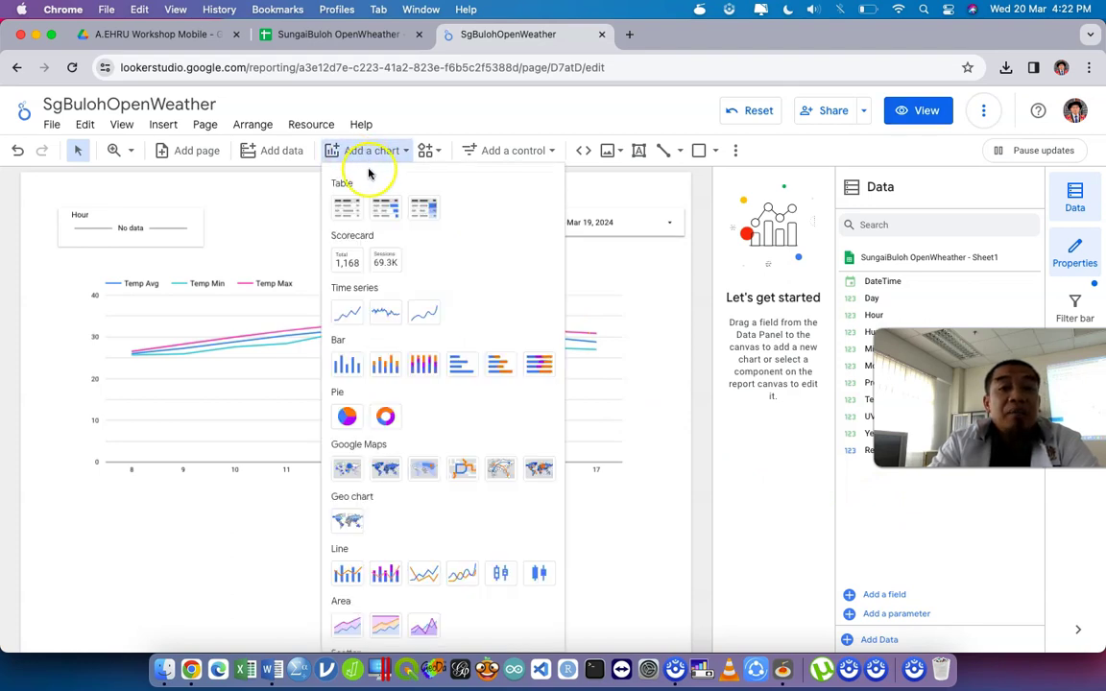
click(285, 201)
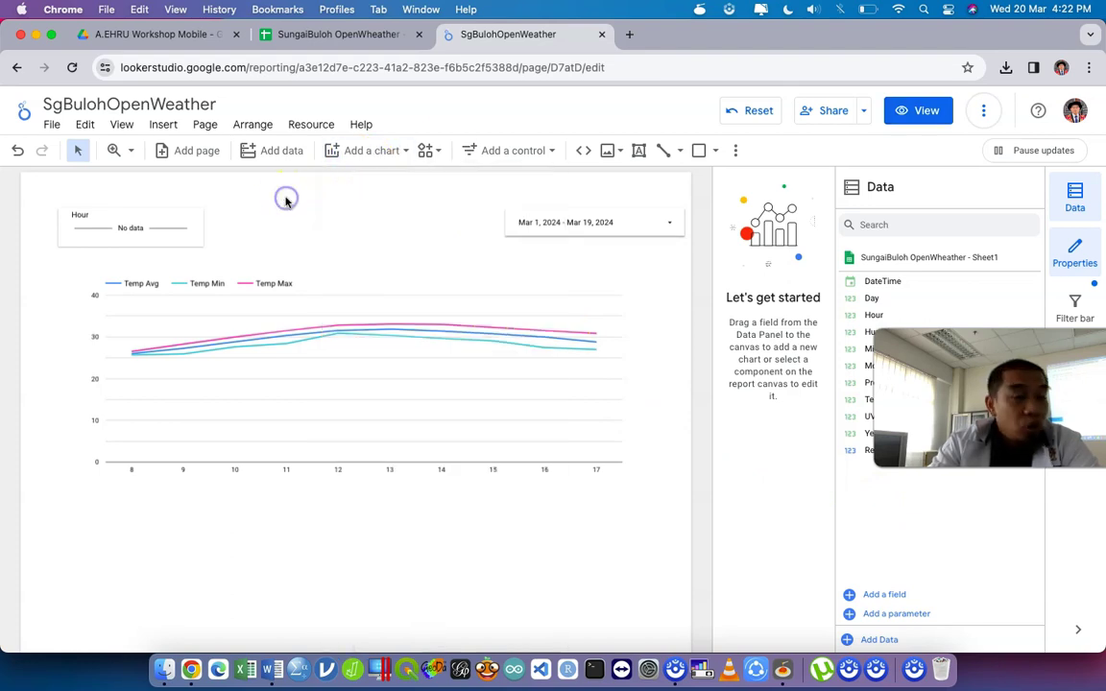
click(370, 151)
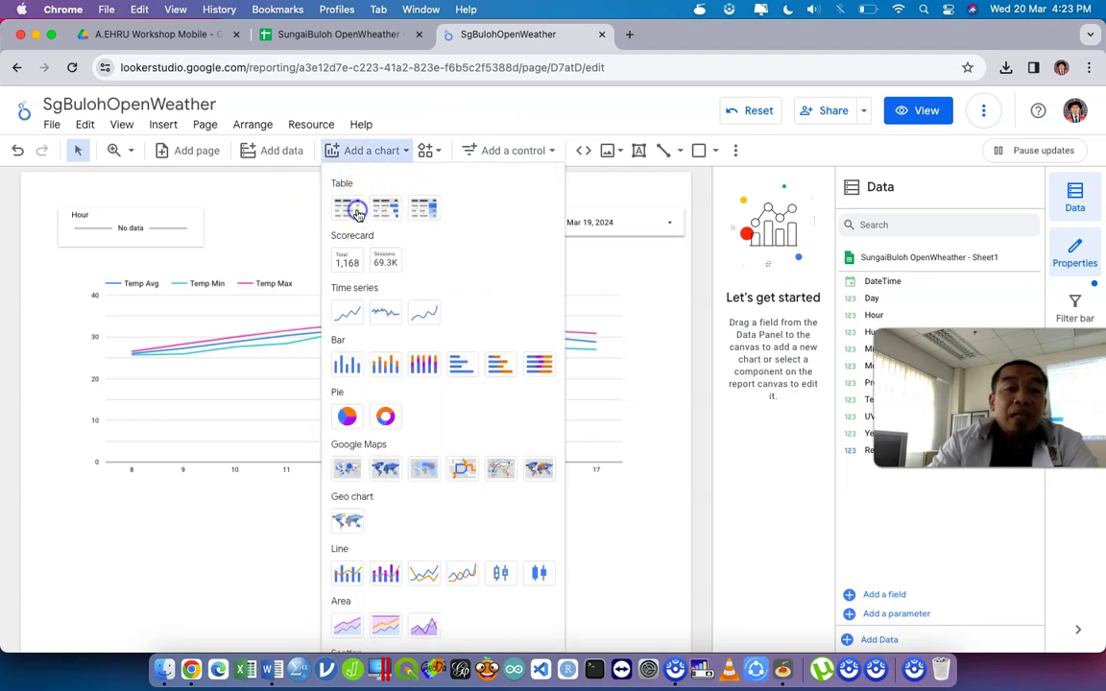
click(354, 212)
drag(199, 515, 534, 611)
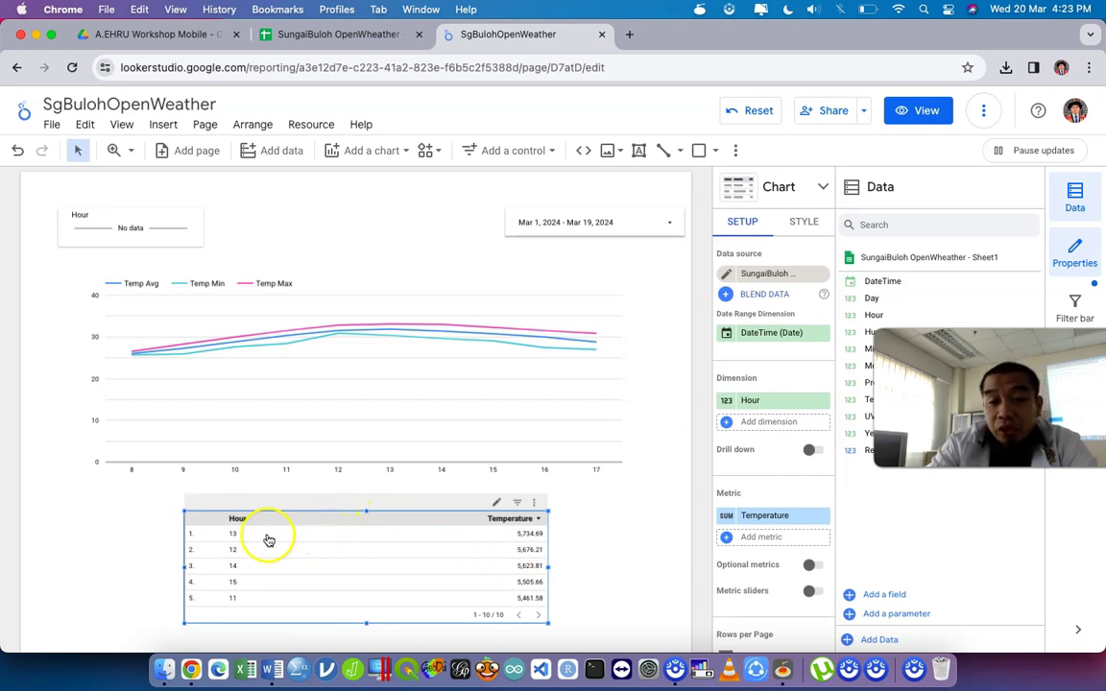
click(729, 516)
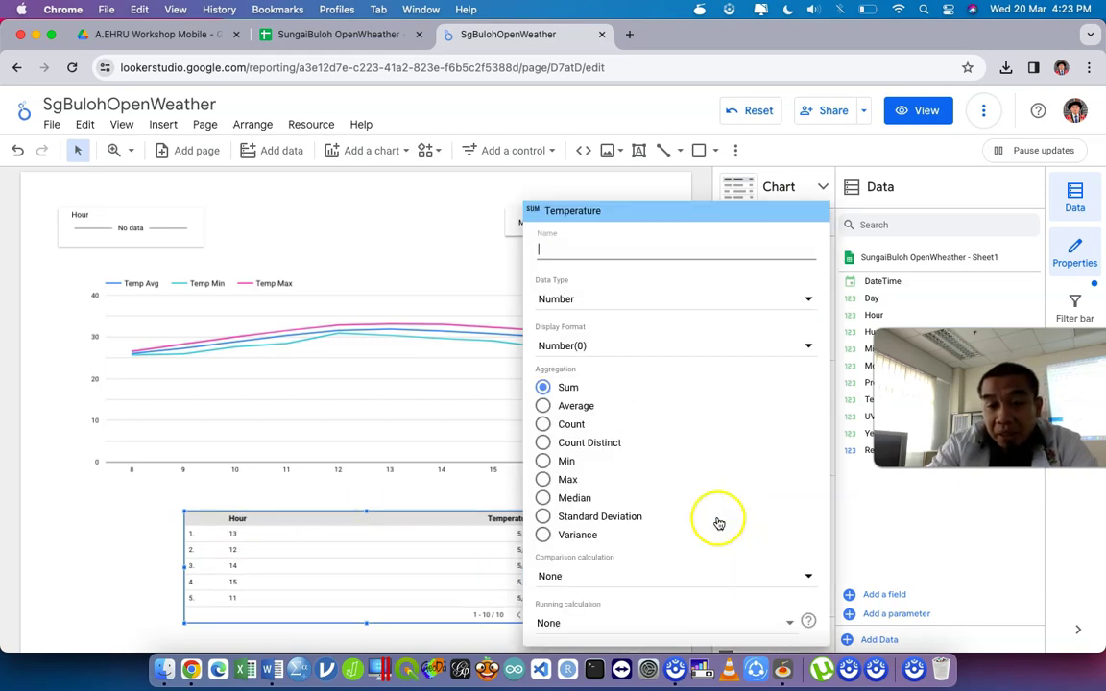
click(545, 480)
click(498, 491)
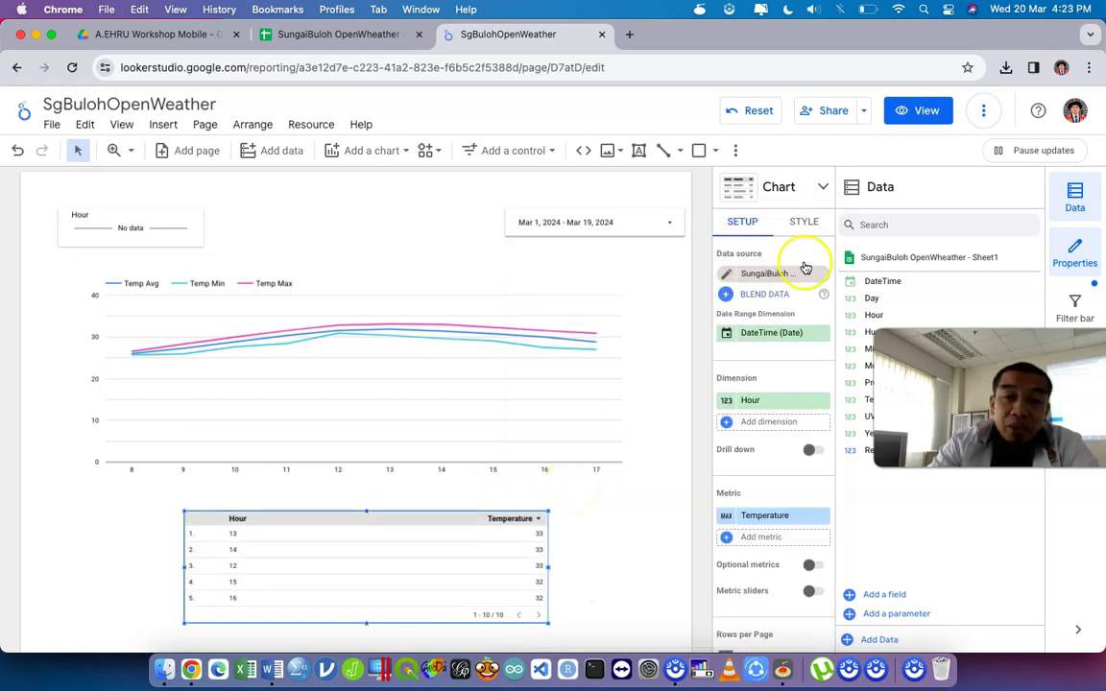
- Convert the hourly table to a table with heatmap, sorted ascending by Temperature
click(818, 187)
click(791, 221)
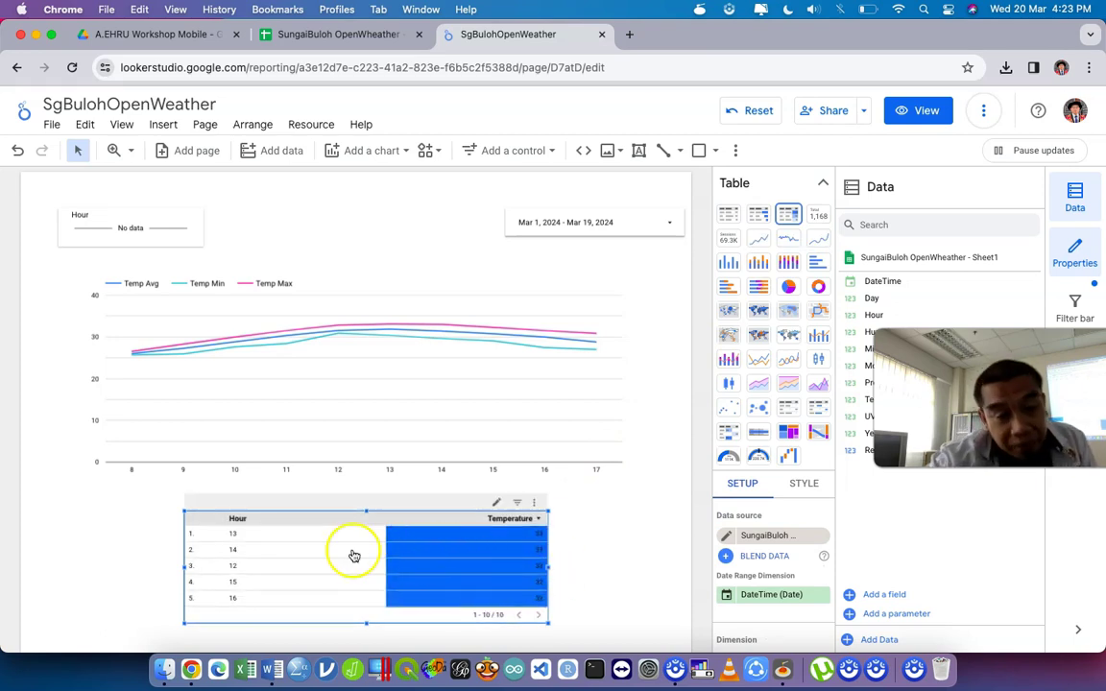
click(523, 525)
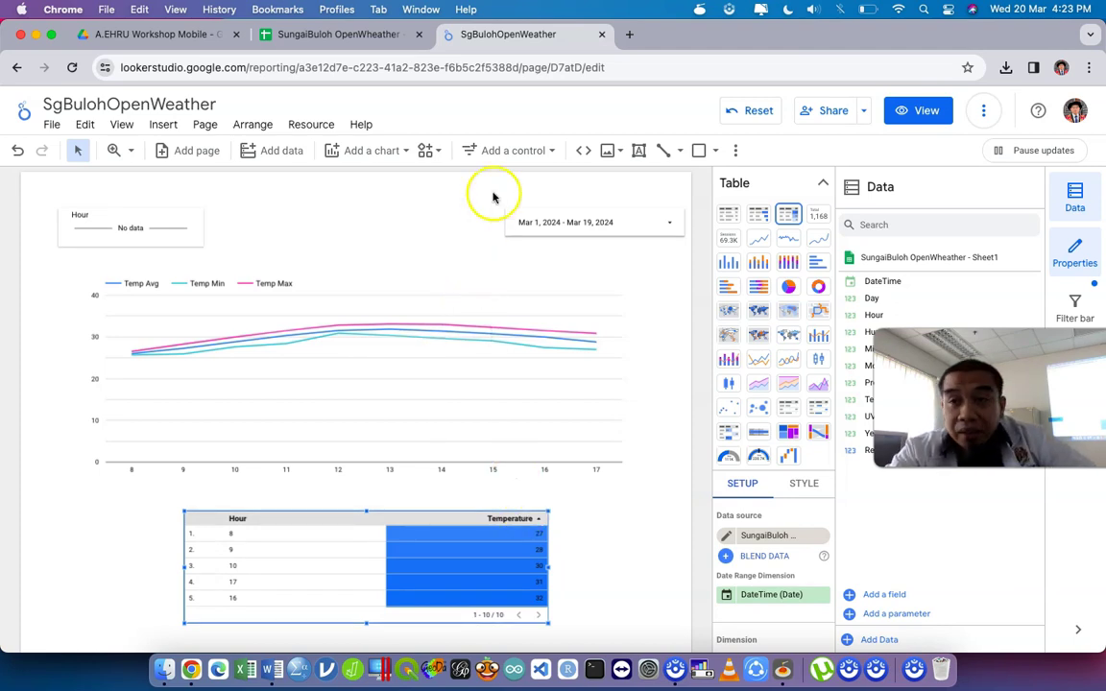
click(500, 151)
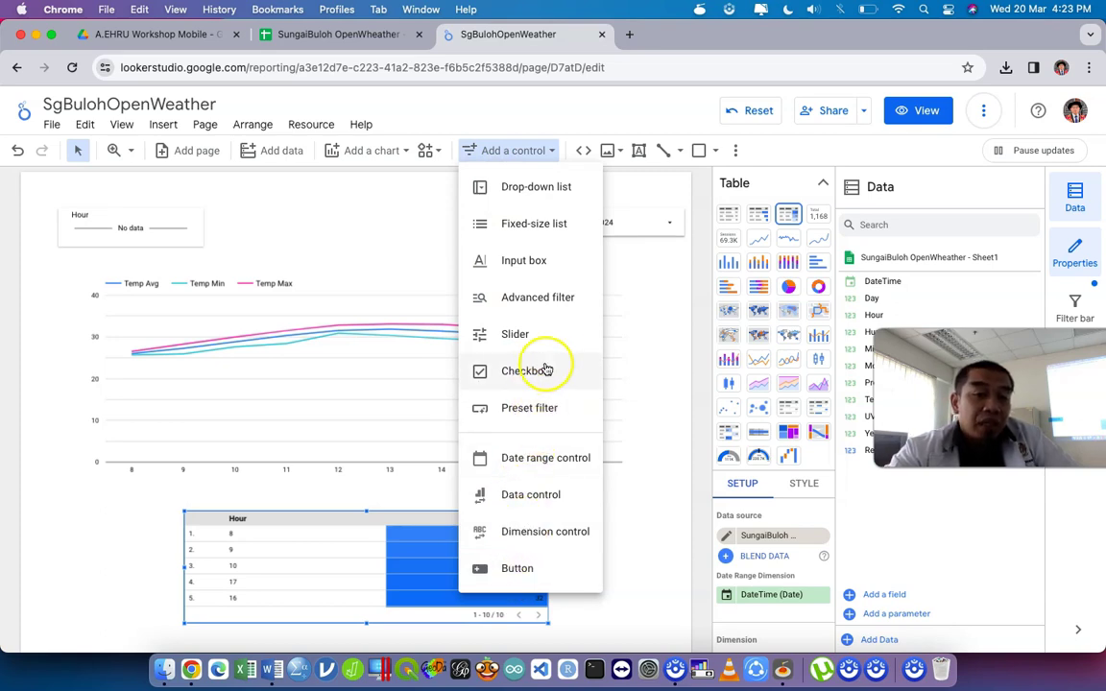
click(634, 538)
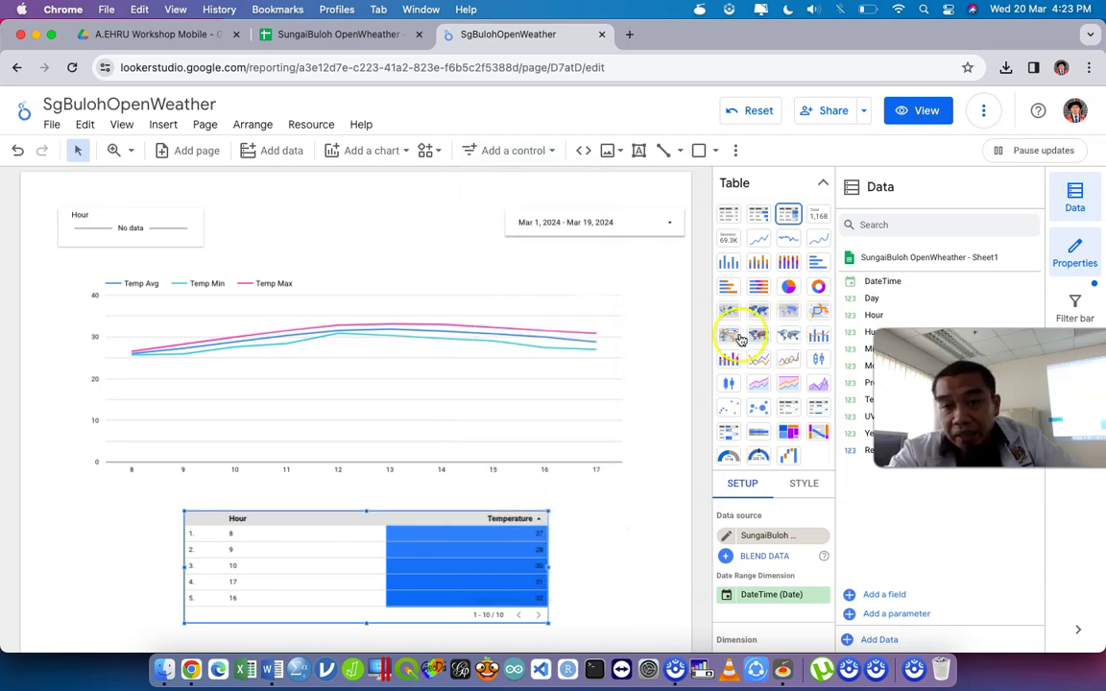